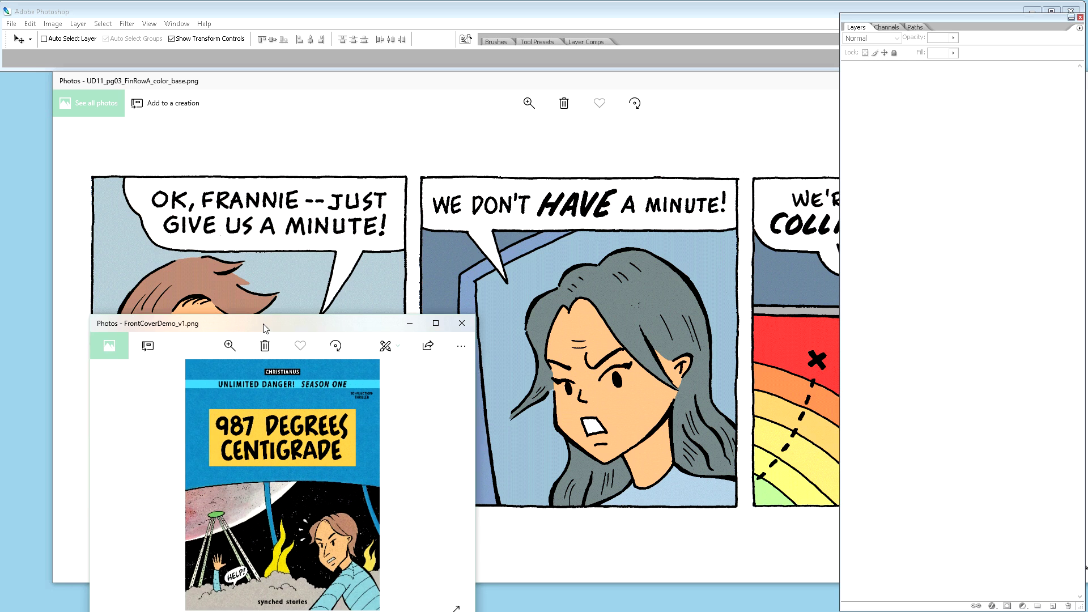
# - View FrontCoverDemo_v1.png in a maximized window and close it
pyautogui.moveTo(263, 323); pyautogui.dragTo(428, 141)
pyautogui.doubleClick(423, 143)
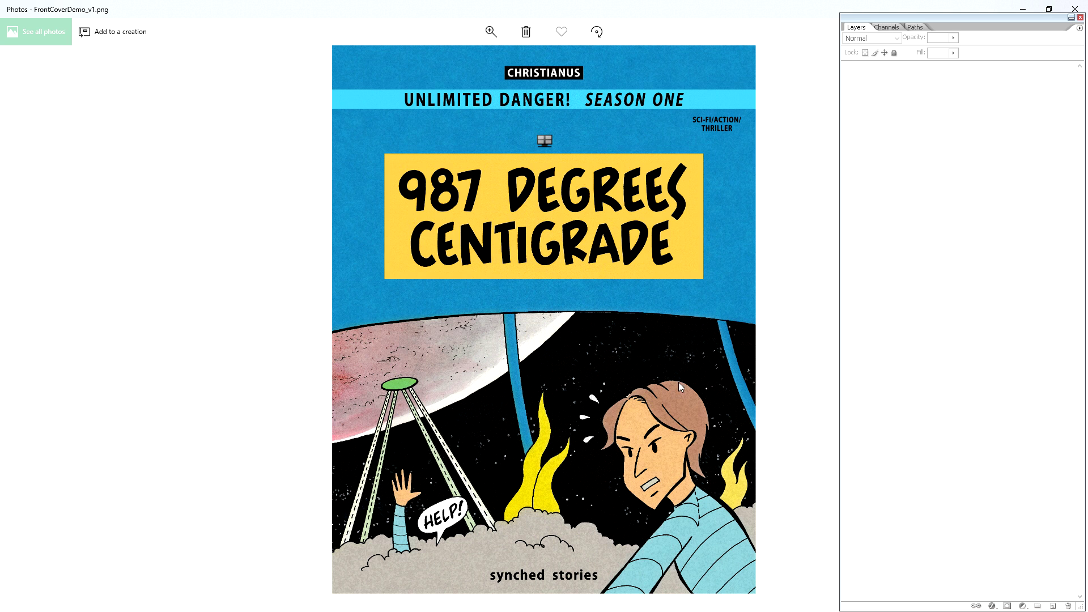
pyautogui.click(1075, 10)
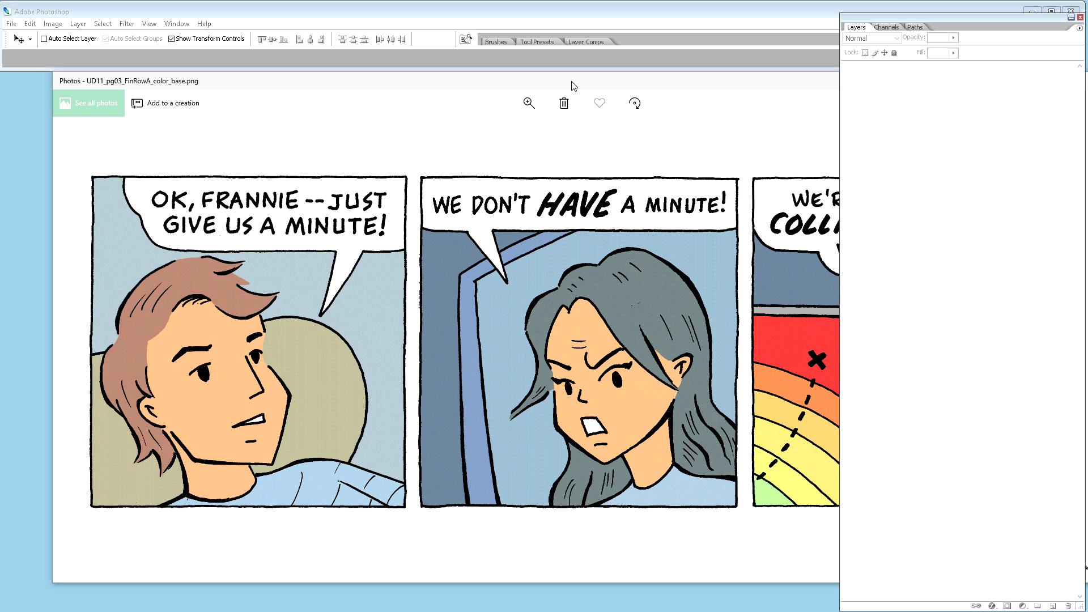
# - Reposition the UD11_pg03_FinRowA_color_base.png preview to view all three comic panels, and close it
pyautogui.moveTo(564, 88); pyautogui.dragTo(483, 103)
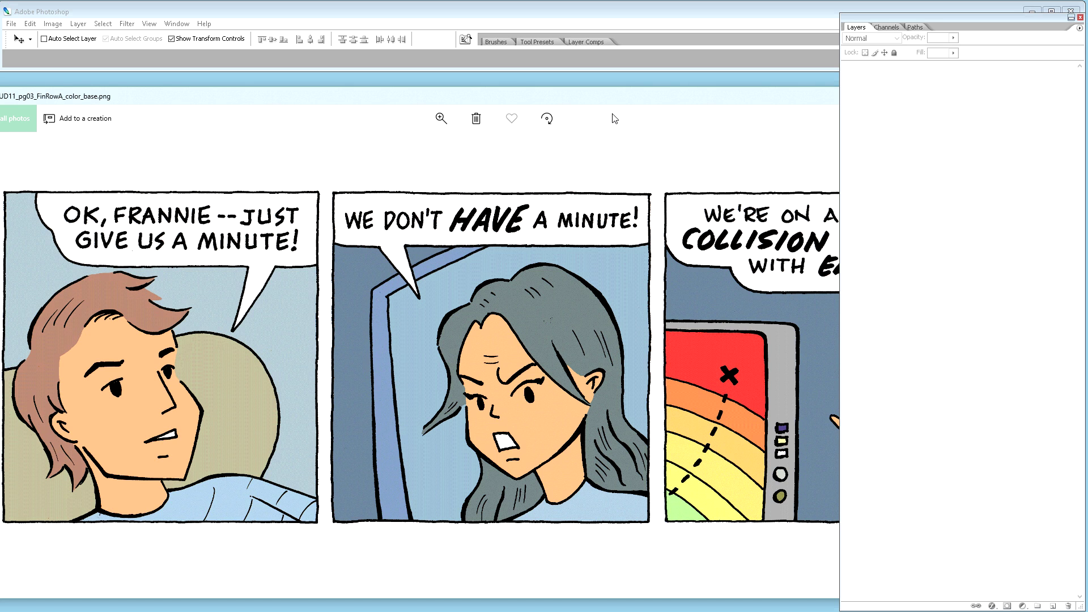
pyautogui.moveTo(584, 97); pyautogui.dragTo(326, 101)
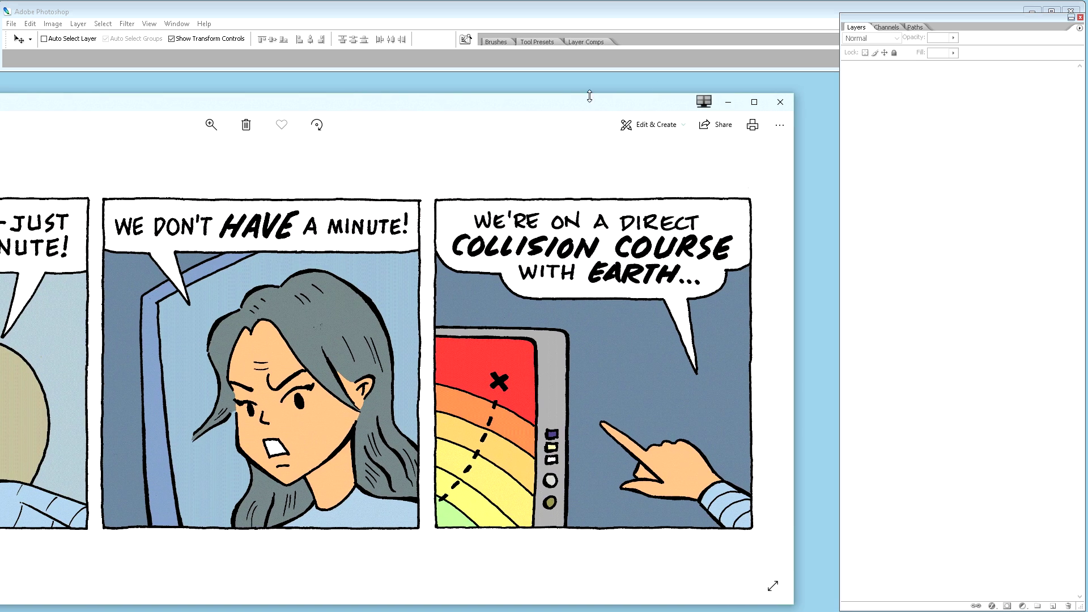
pyautogui.click(777, 102)
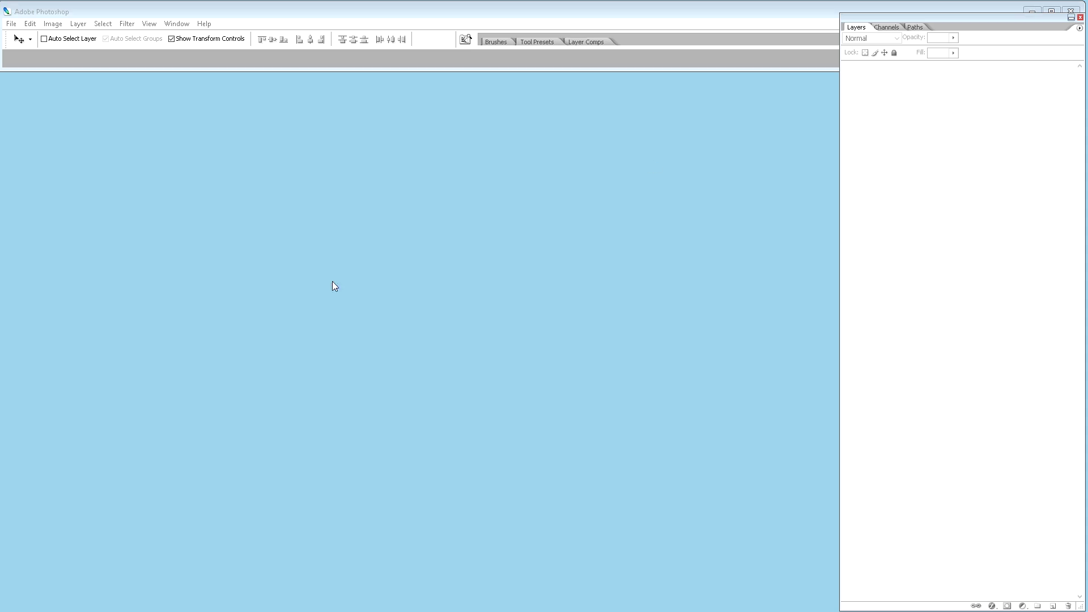
# - Import a scan of the panel sheet from the CanoScan LiDE 220 using the current 300 dpi colour ScanGear settings
pyautogui.click(10, 24)
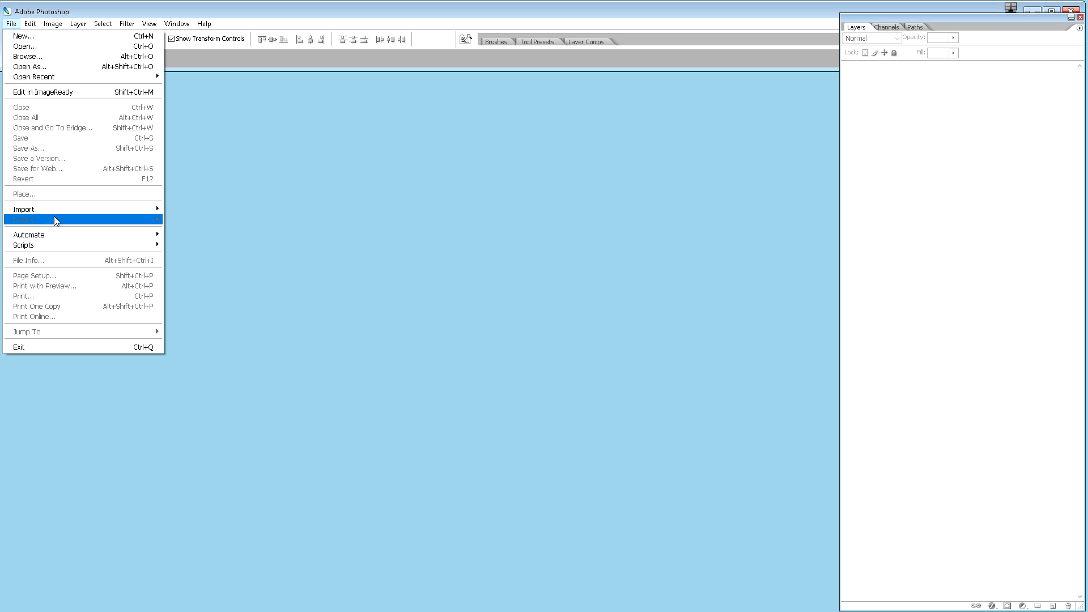
pyautogui.moveTo(58, 212)
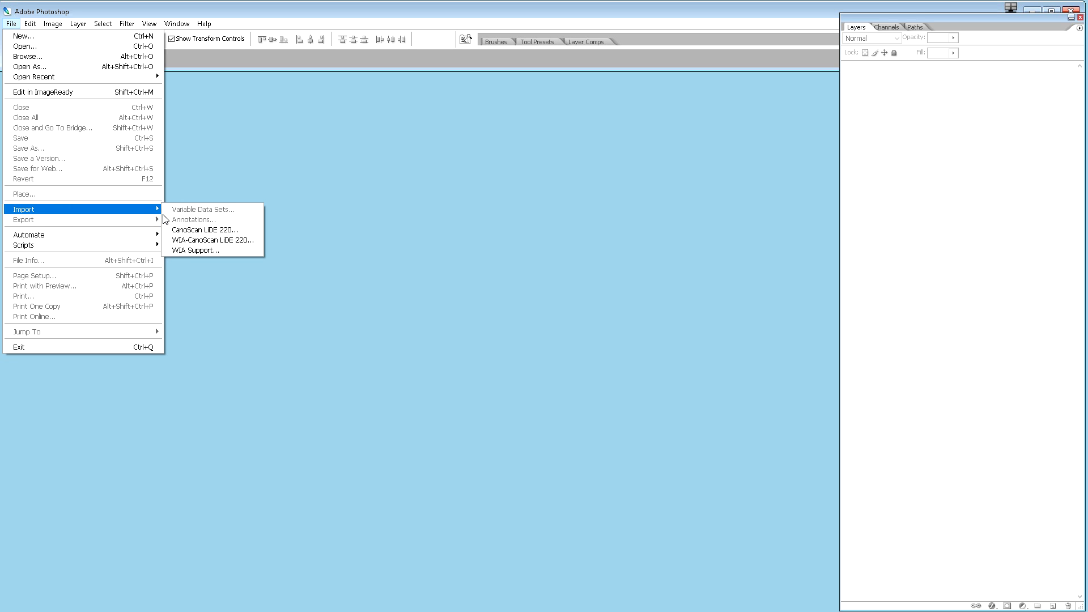
pyautogui.click(178, 230)
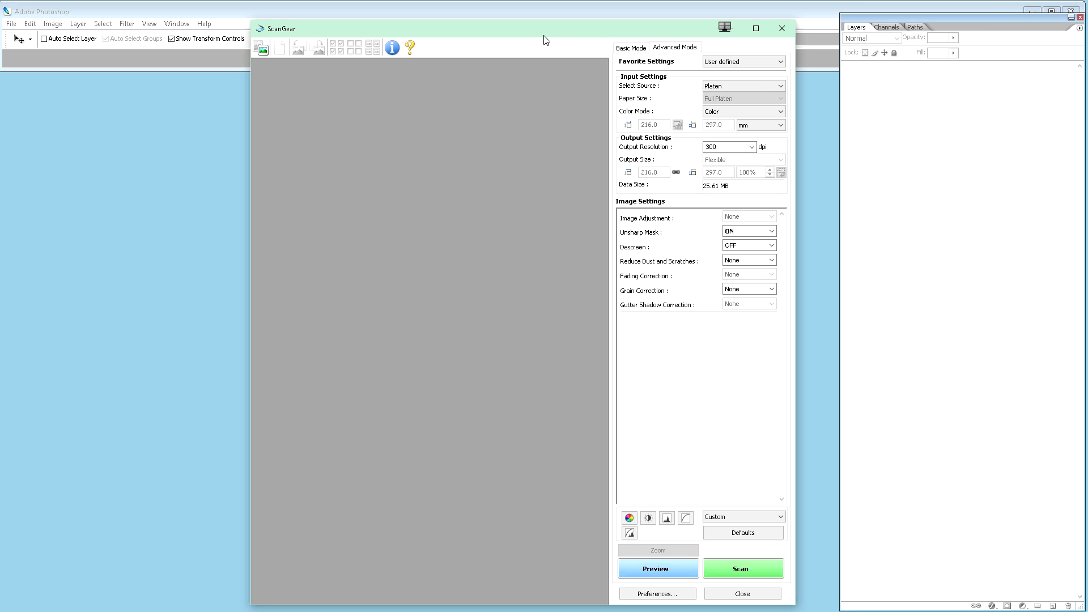
pyautogui.moveTo(545, 33); pyautogui.dragTo(399, 39)
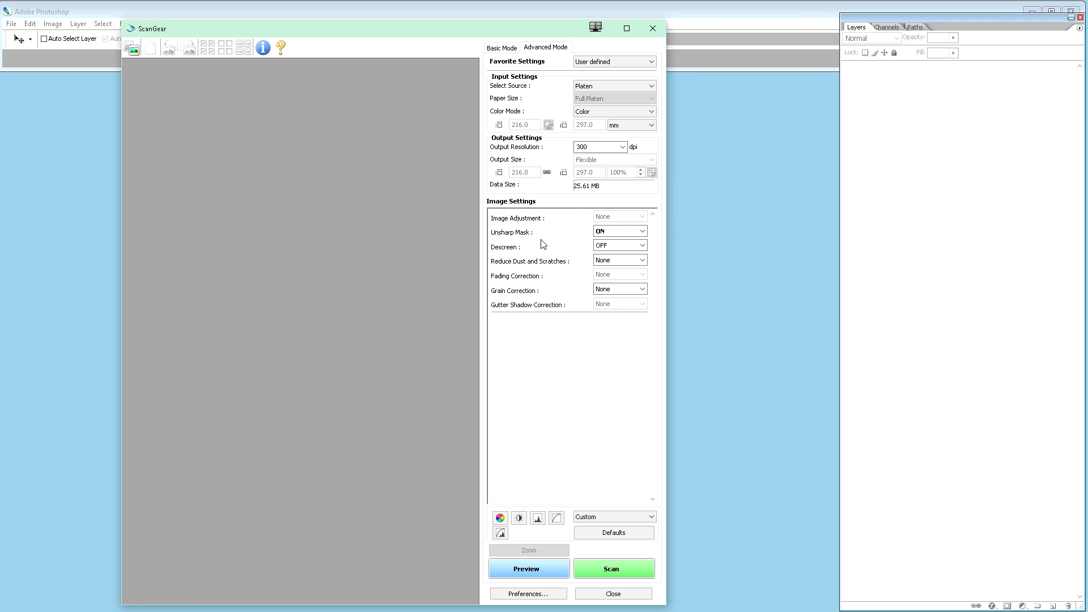
pyautogui.click(625, 571)
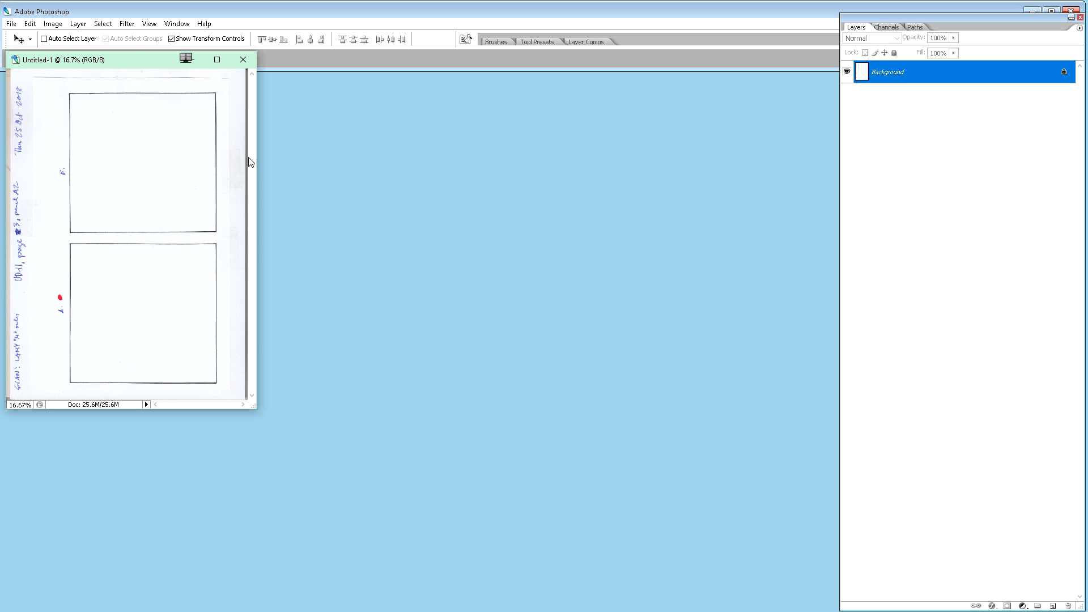
# - Rotate the scanned sheet 90° clockwise and enlarge its window to show the whole page at 33.3%
pyautogui.hotkey('ctrl', '=')
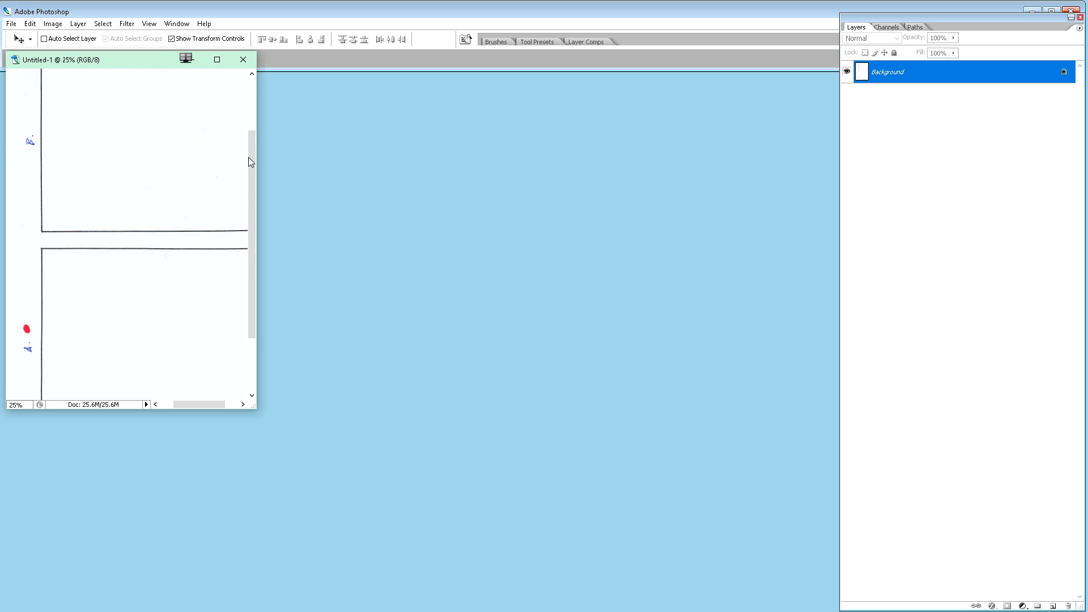
pyautogui.hotkey('ctrl', '=')
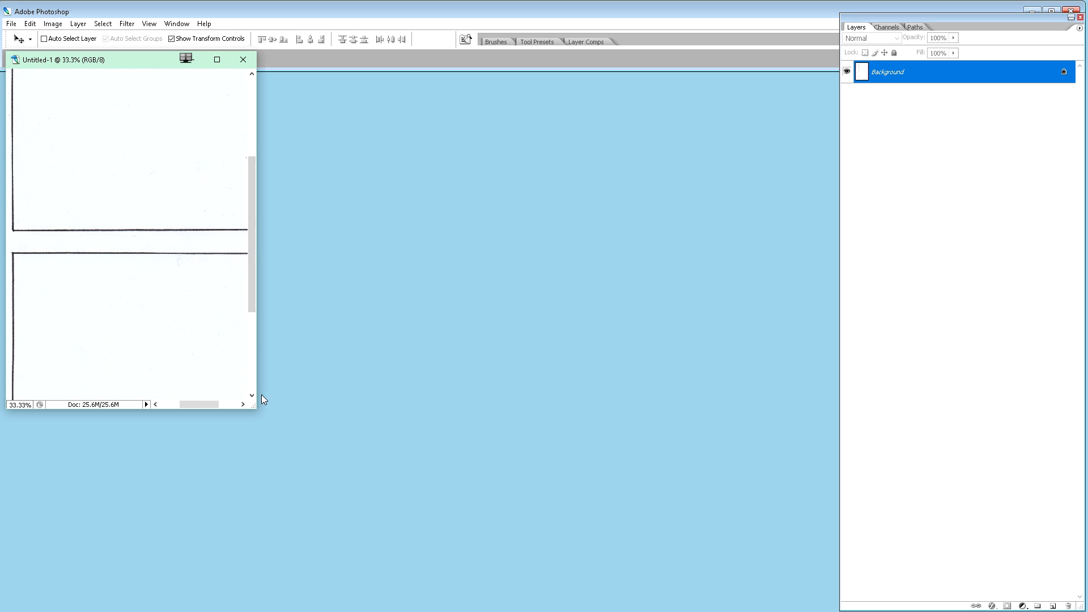
pyautogui.moveTo(253, 406); pyautogui.dragTo(461, 610)
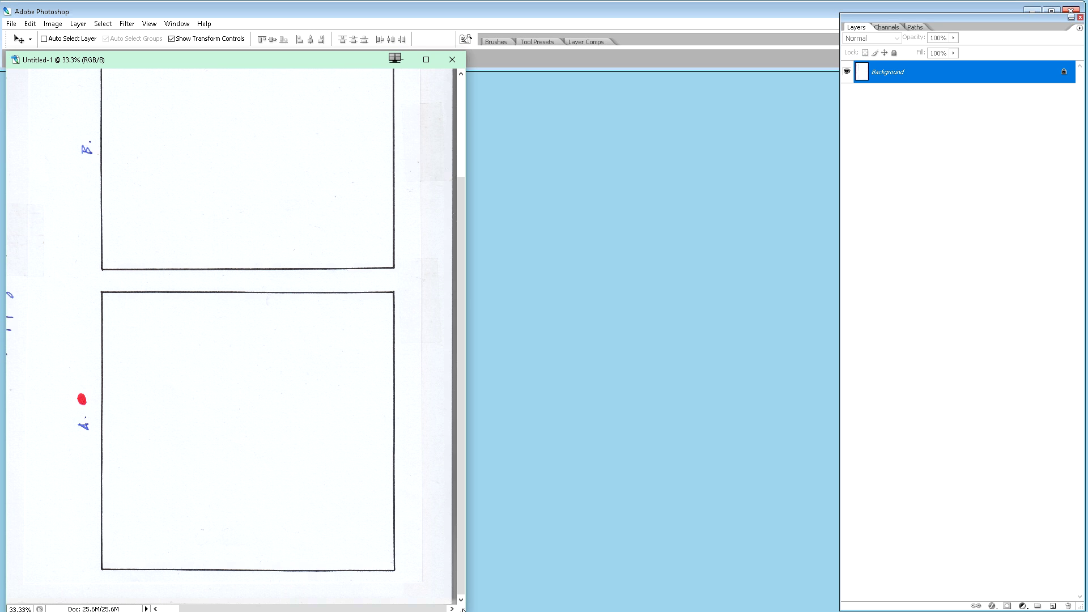
pyautogui.hotkey('alt', 'i')
pyautogui.press('e')
pyautogui.press('9')
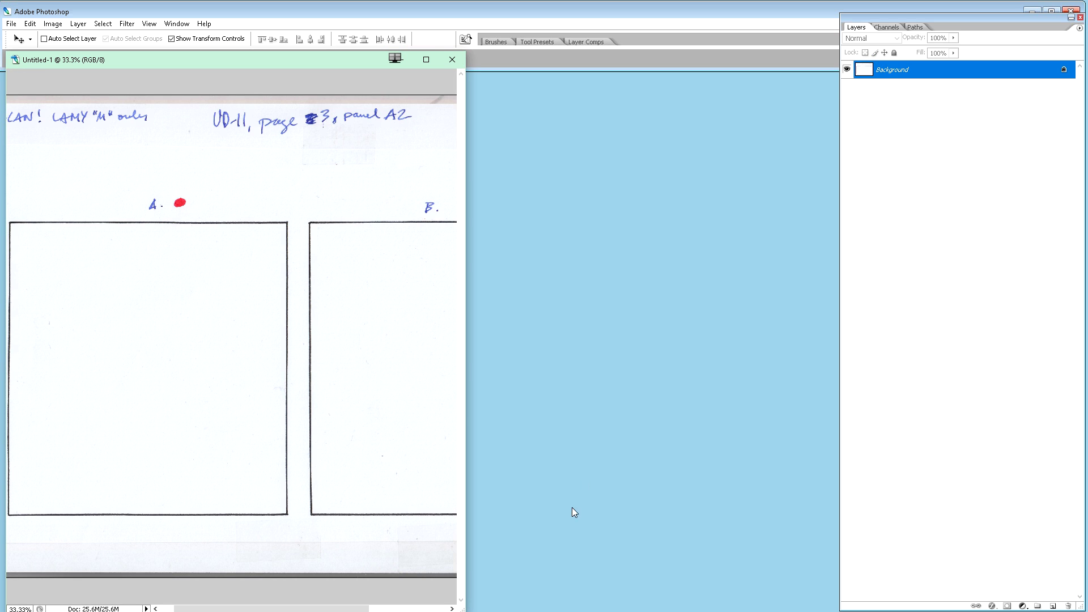
pyautogui.moveTo(468, 411); pyautogui.dragTo(735, 403)
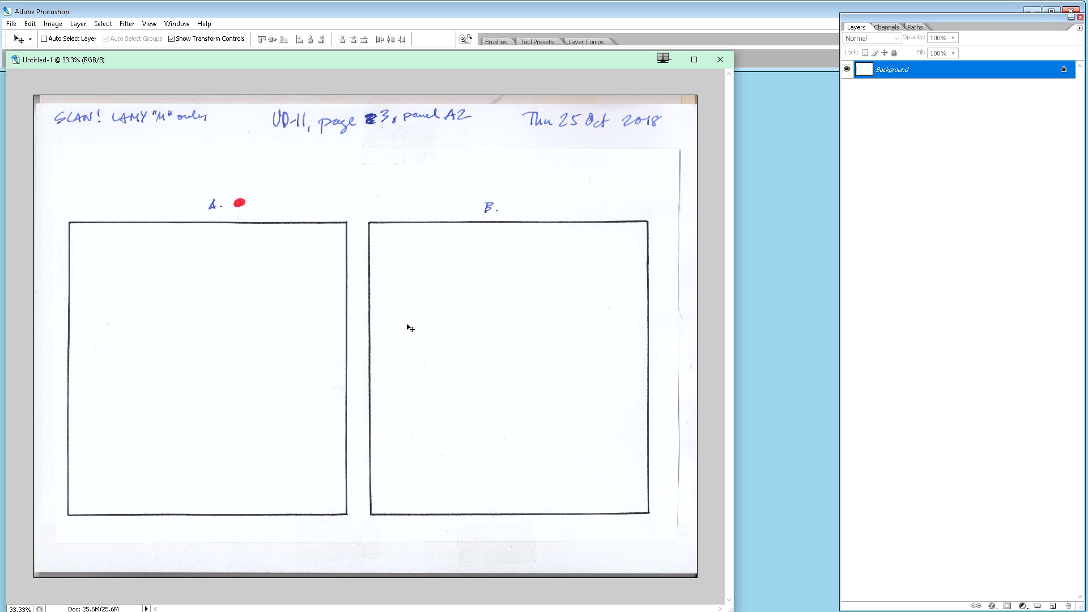
pyautogui.hotkey('alt', 'Tab')
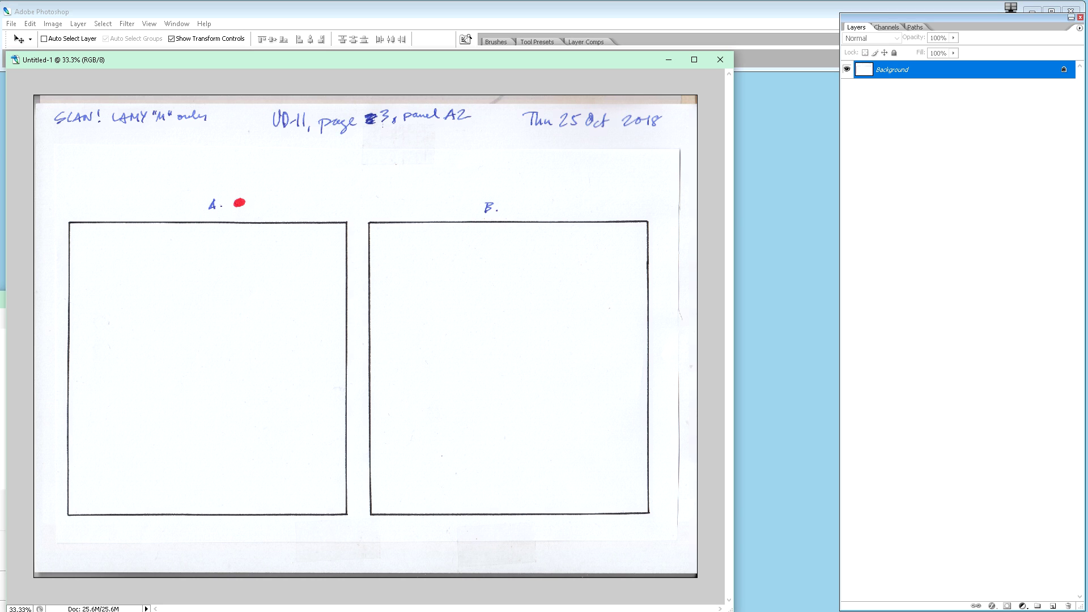
pyautogui.hotkey('ctrl', 's')
pyautogui.moveTo(777, 237); pyautogui.dragTo(0, 311)
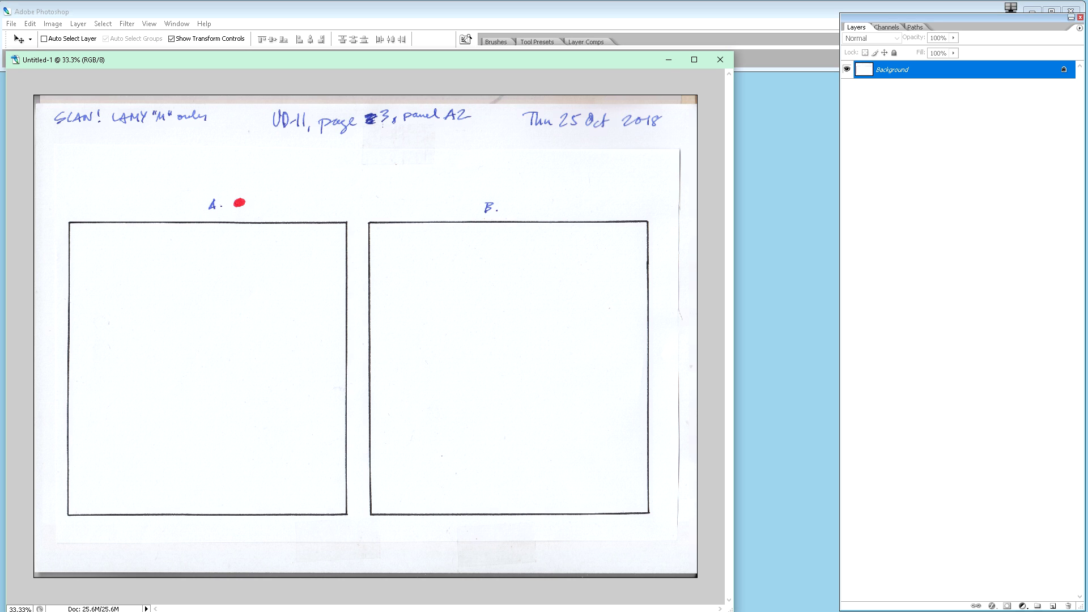
pyautogui.press('Escape')
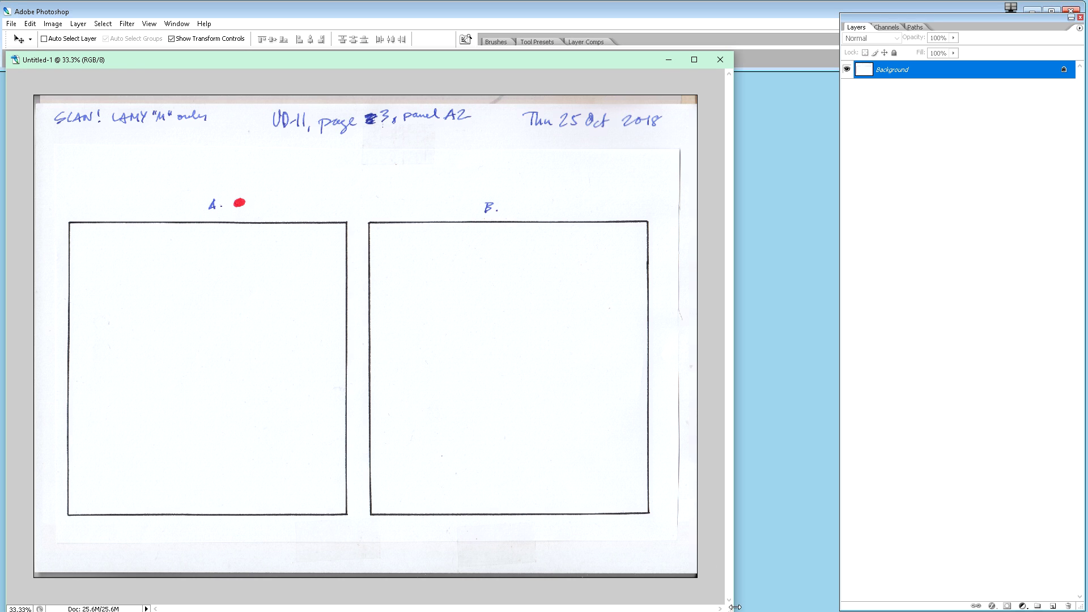
# - Shrink the scan's document window and reduce its magnification to 16.7%
pyautogui.moveTo(736, 606); pyautogui.dragTo(367, 297)
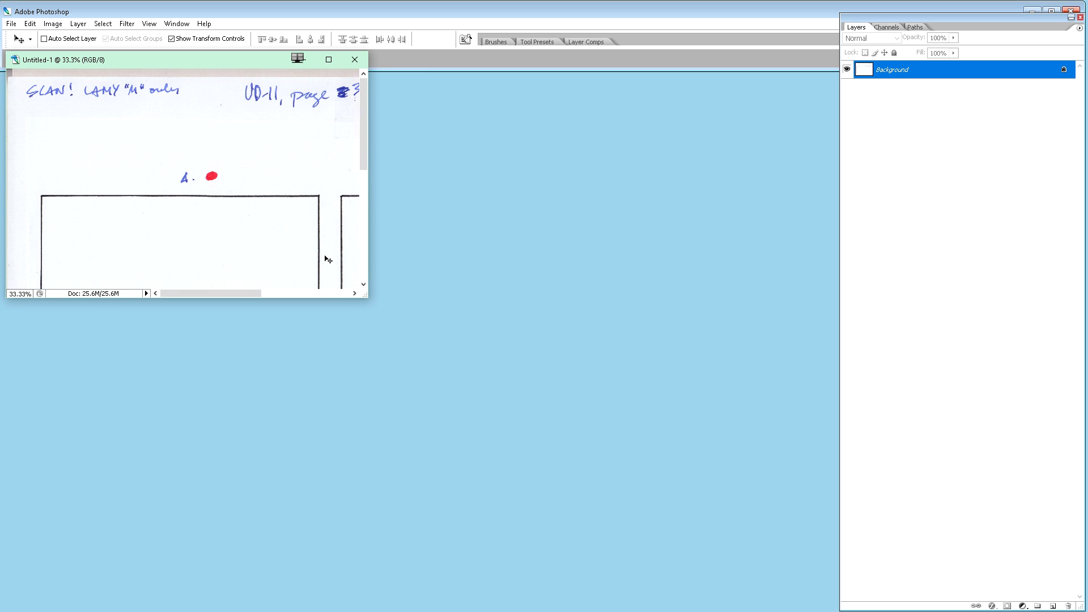
pyautogui.hotkey('ctrl', '-')
pyautogui.hotkey('ctrl', '-')
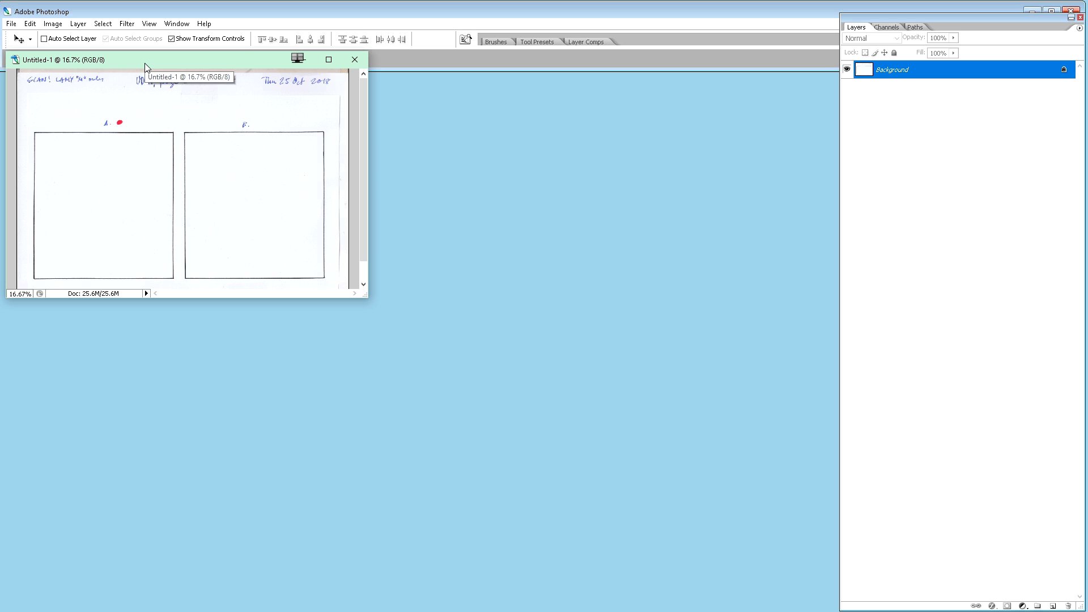
# - Start saving the scan and choose the 1_ScanSheets folder inside pg03's panelA2 folder as the destination
pyautogui.hotkey('alt', 'Tab')
pyautogui.moveTo(328, 611); pyautogui.dragTo(605, 115)
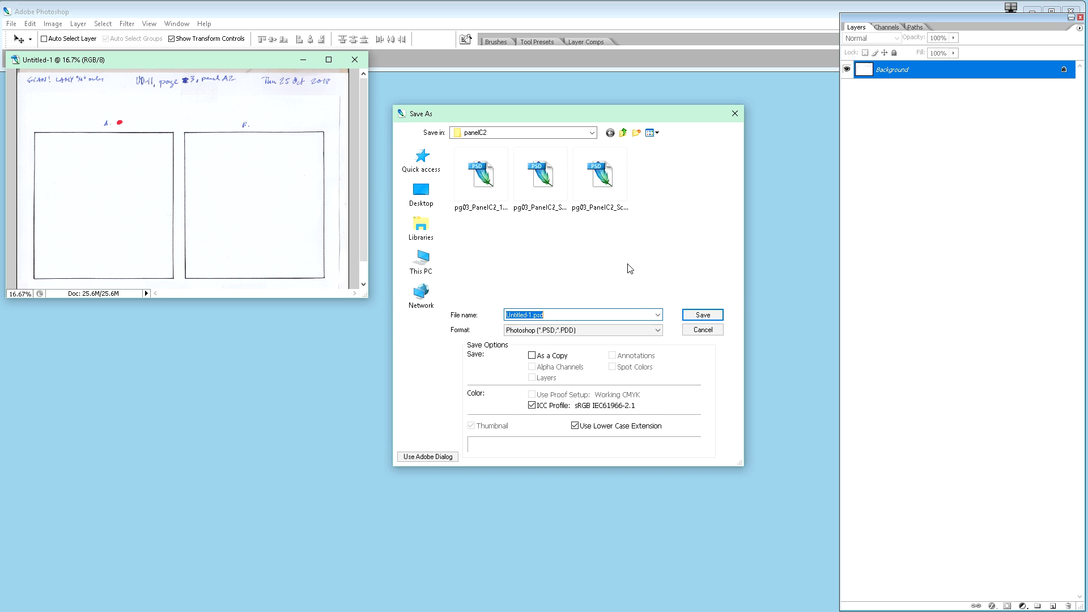
pyautogui.click(622, 135)
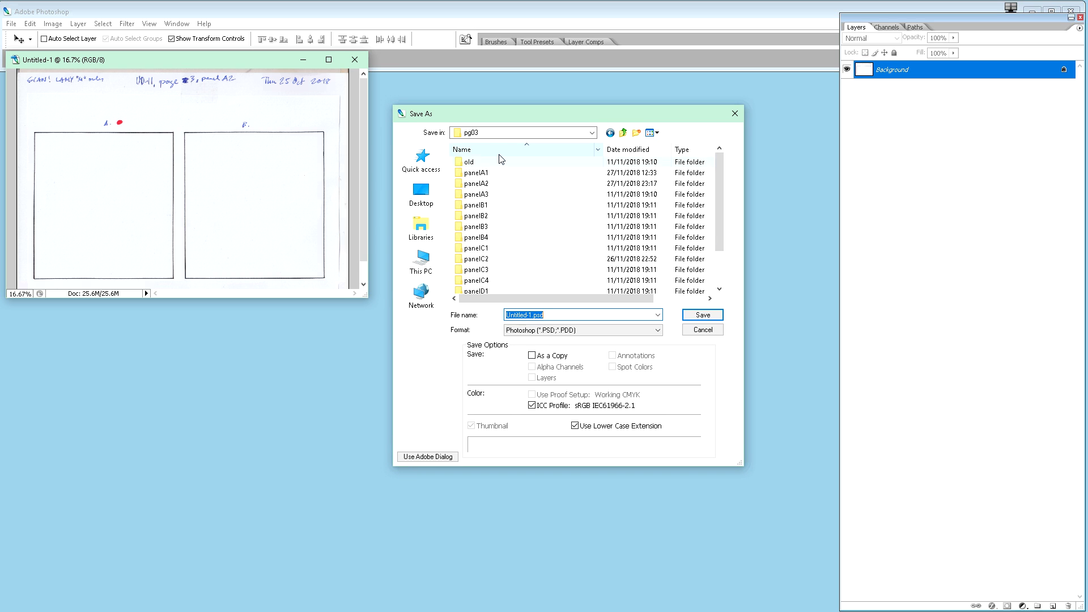
pyautogui.click(623, 134)
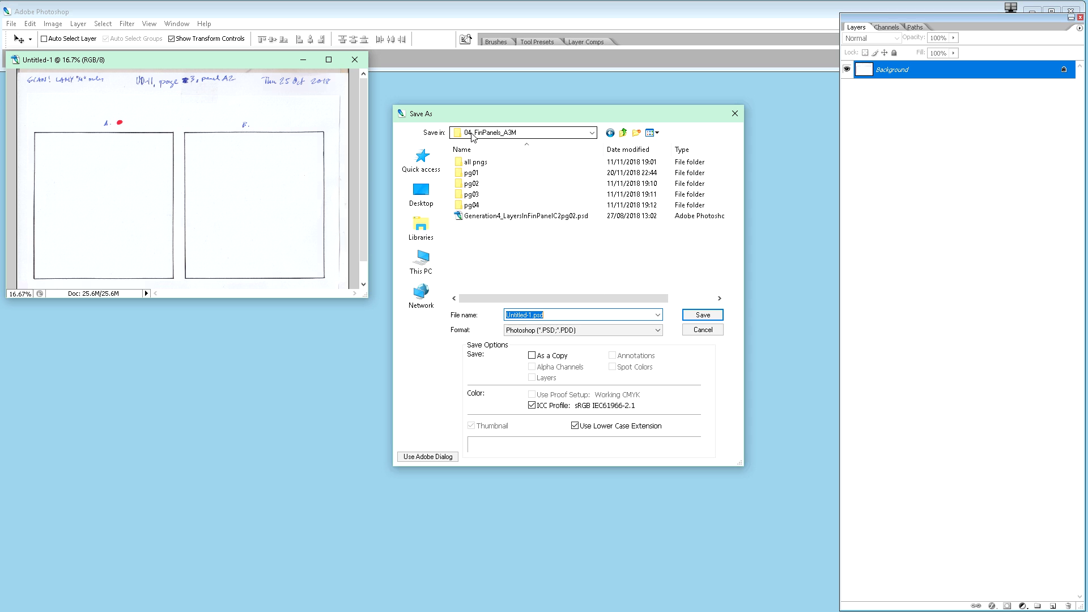
pyautogui.doubleClick(475, 195)
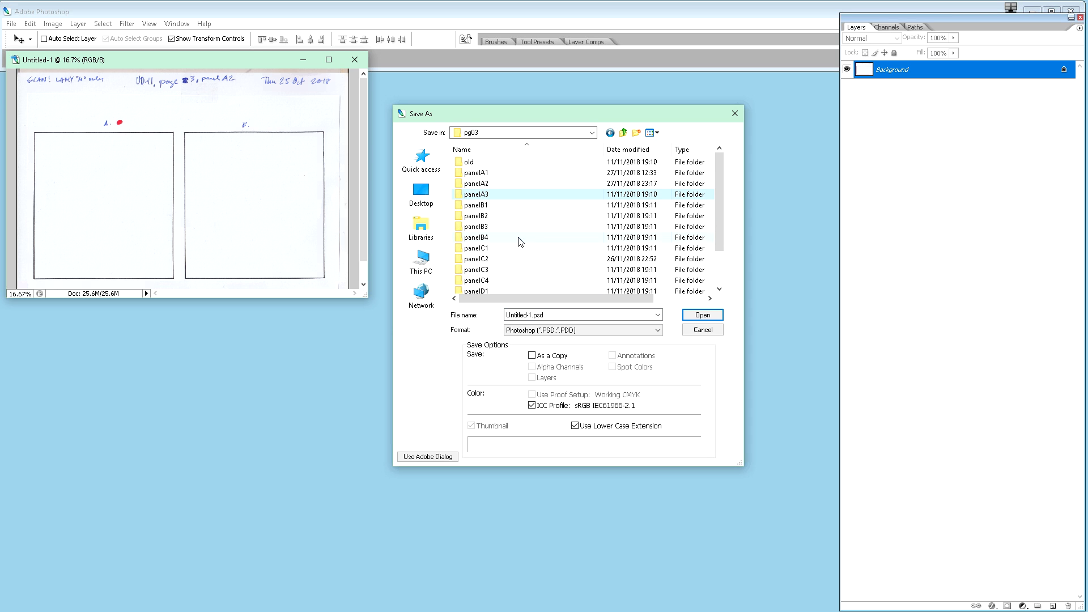
pyautogui.doubleClick(501, 183)
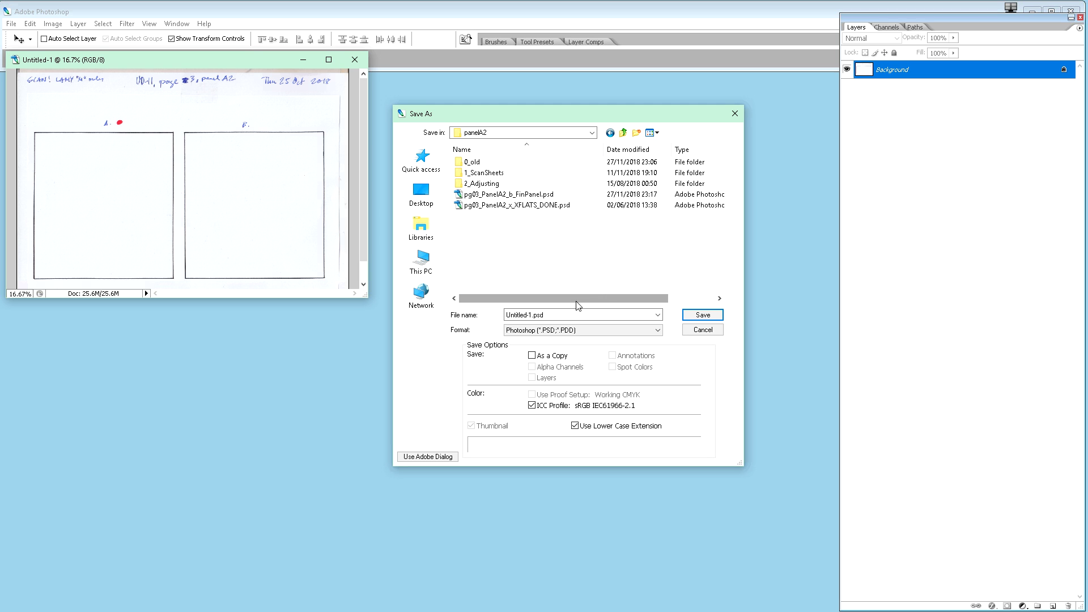
pyautogui.doubleClick(491, 174)
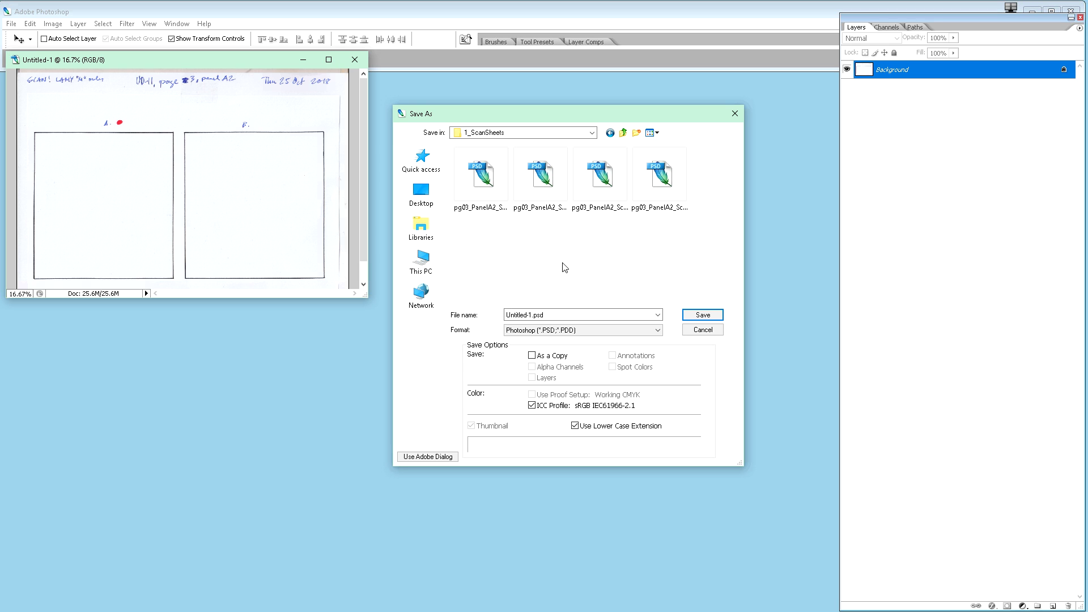
# - Save the scan as pg03_PanelA2_ScanSheet_a_frames.psd, basing the name on the existing ab_frame_bal scan sheet file
pyautogui.click(476, 189)
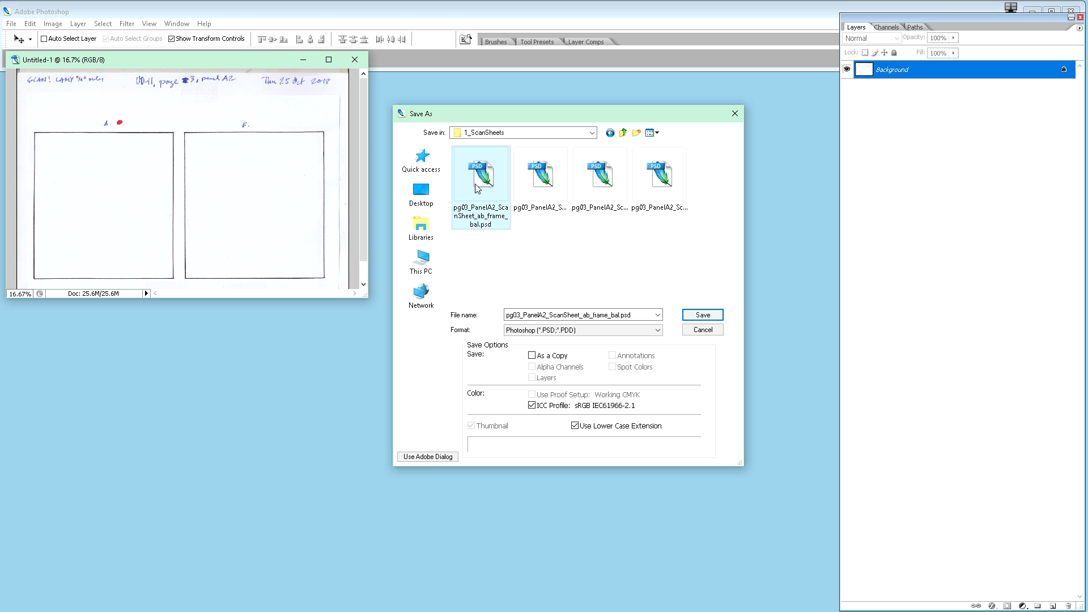
pyautogui.click(538, 187)
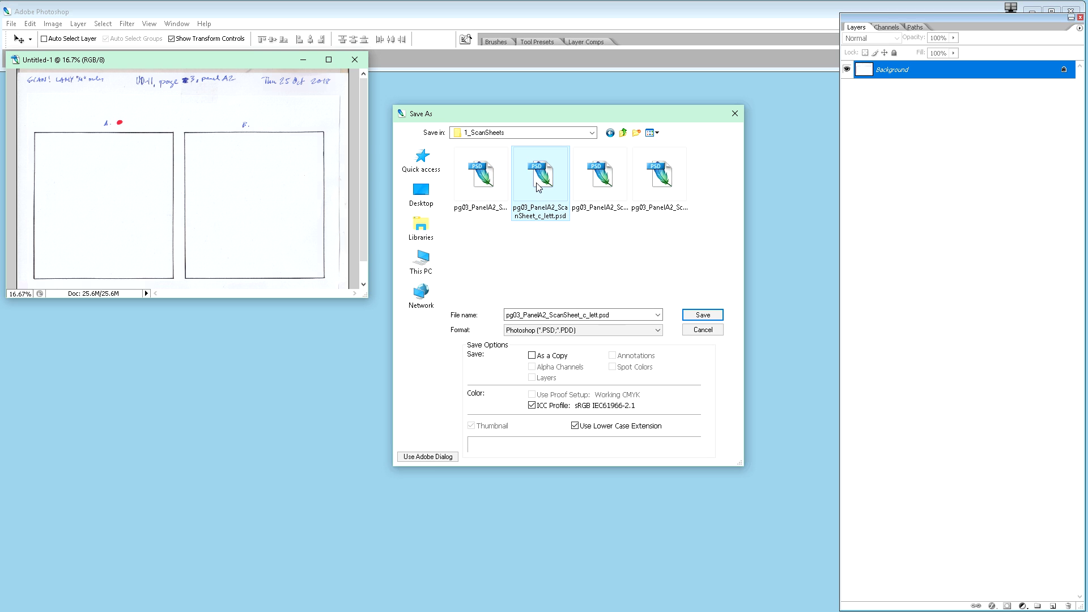
pyautogui.click(483, 185)
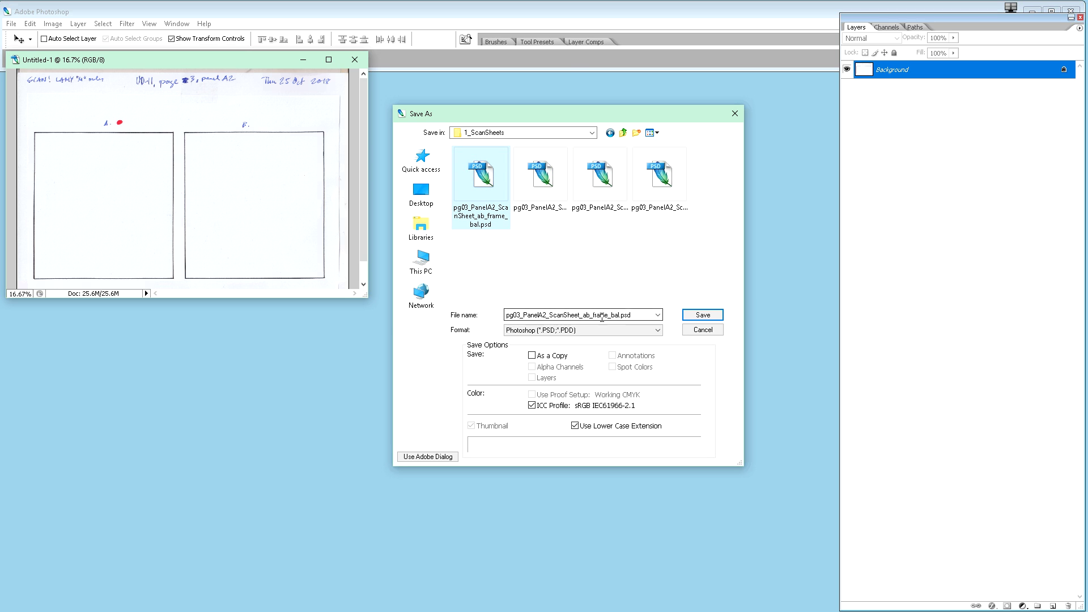
pyautogui.doubleClick(589, 316)
pyautogui.click(611, 315)
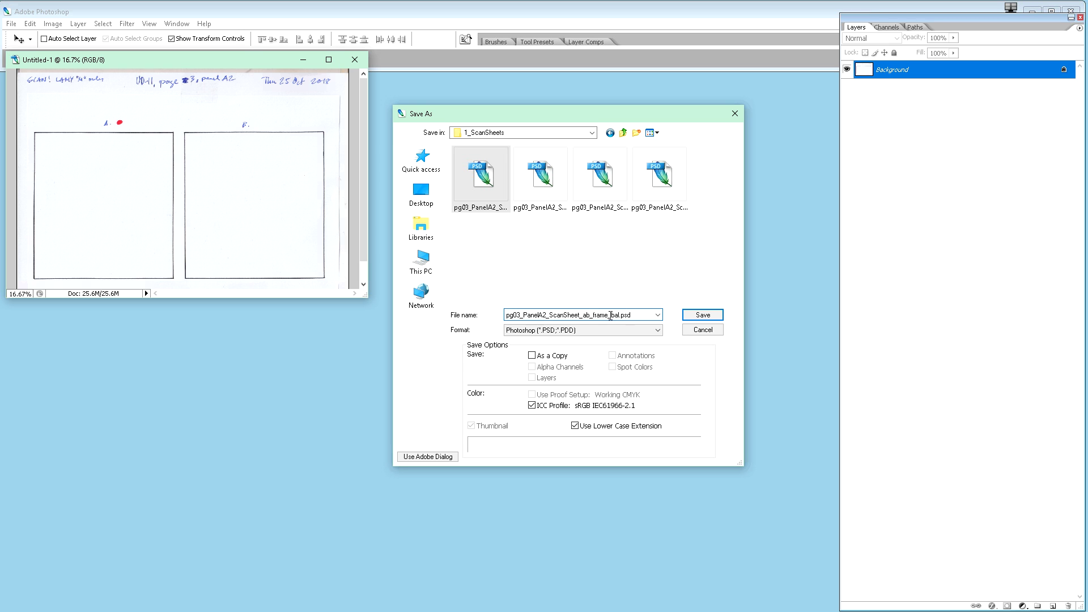
pyautogui.press('BackSpace')
pyautogui.press('BackSpace')
pyautogui.press('BackSpace')
pyautogui.press('BackSpace')
pyautogui.write('s')
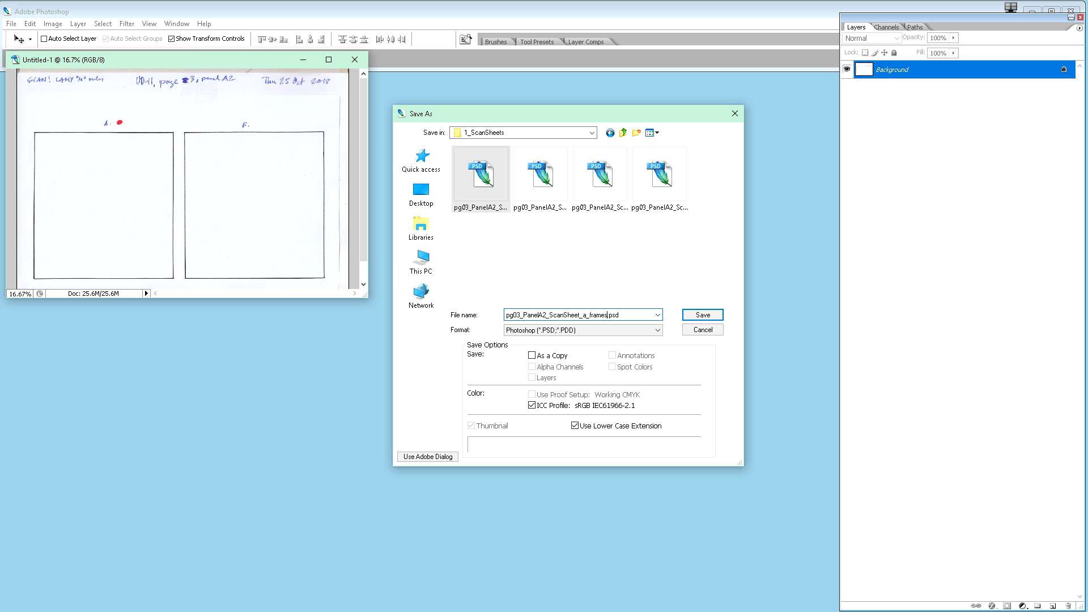
pyautogui.click(698, 319)
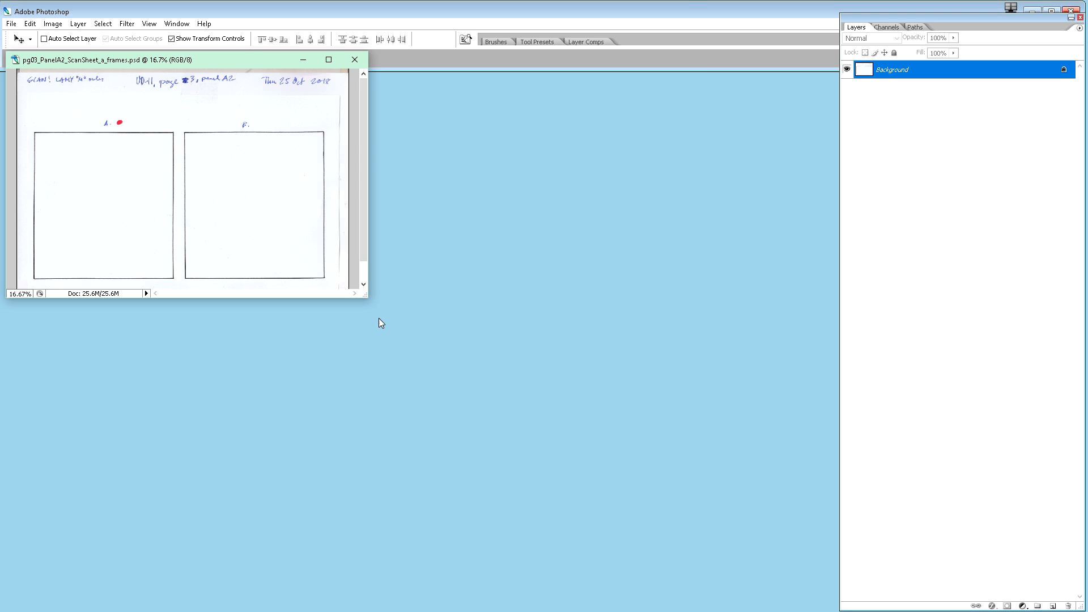
# - Run the clean-up action on the frames scan sheet to create a high-contrast copy, and place its window beside the original
pyautogui.moveTo(366, 298); pyautogui.dragTo(400, 352)
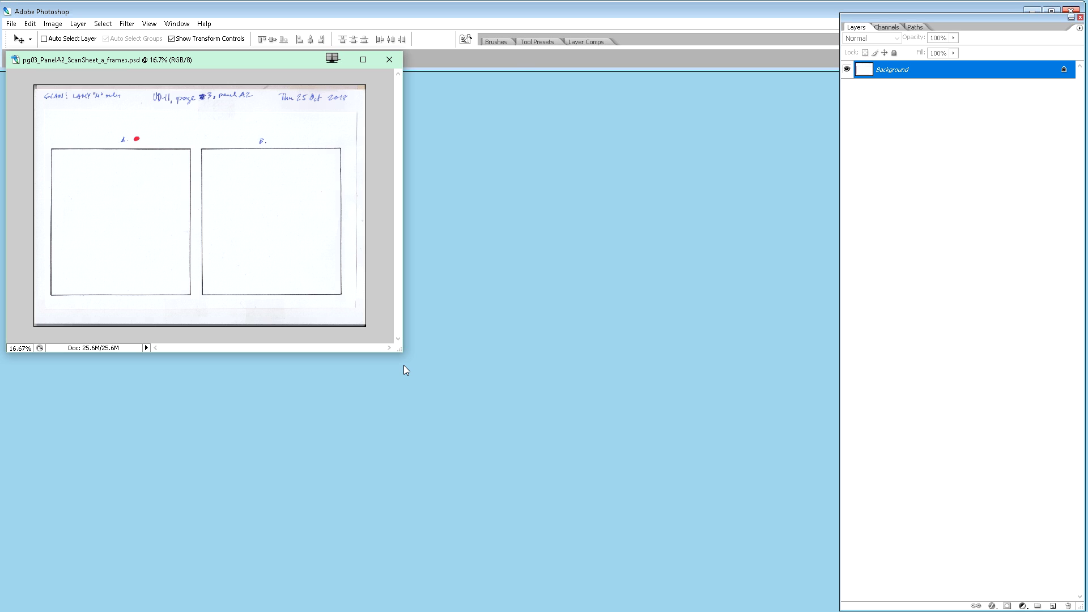
pyautogui.press('F2')
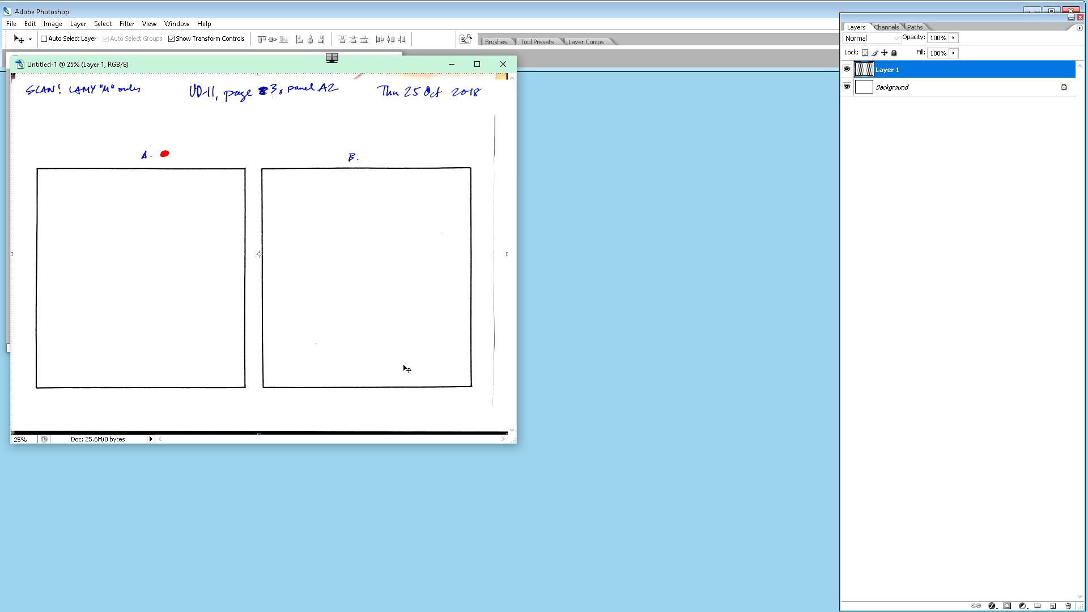
pyautogui.moveTo(250, 63); pyautogui.dragTo(698, 110)
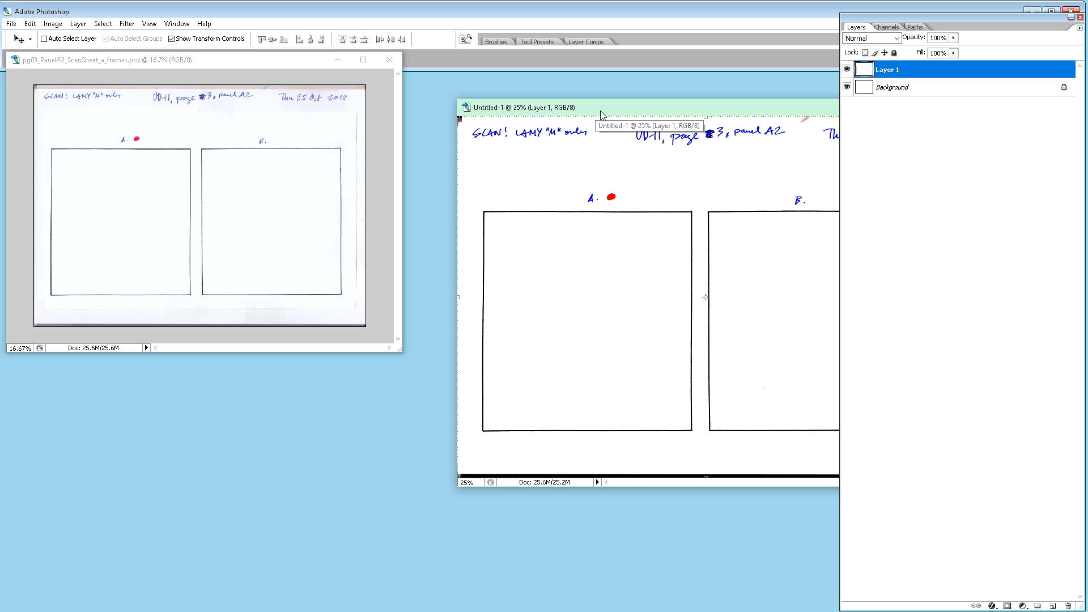
# - Close the original frames scan sheet and move the cleaned-up copy's window aside to free the workspace
pyautogui.click(289, 60)
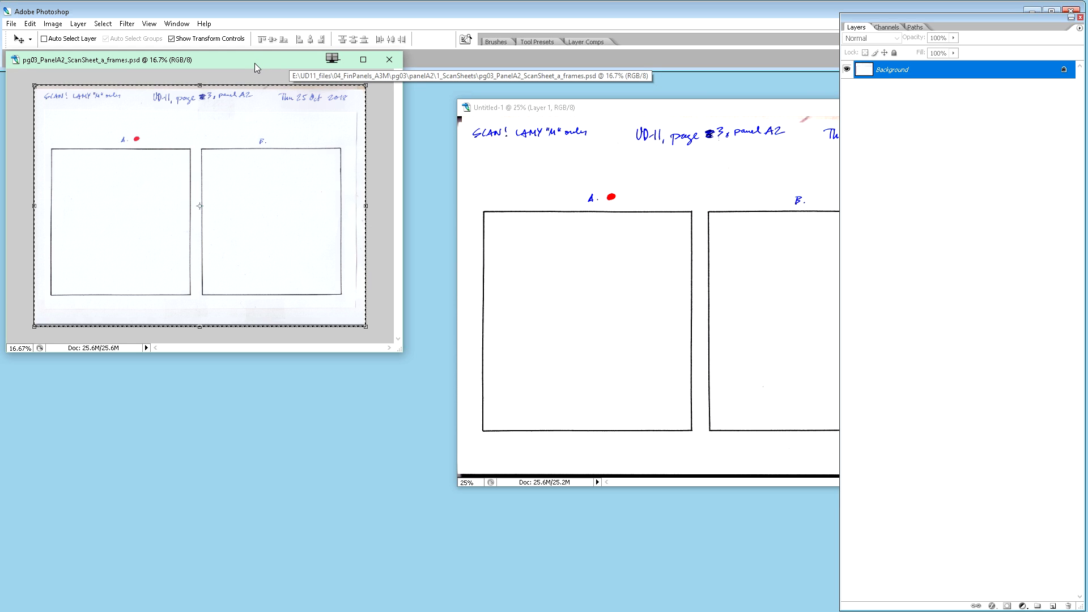
pyautogui.click(390, 61)
pyautogui.moveTo(582, 112); pyautogui.dragTo(394, 113)
pyautogui.moveTo(551, 126); pyautogui.dragTo(320, 121)
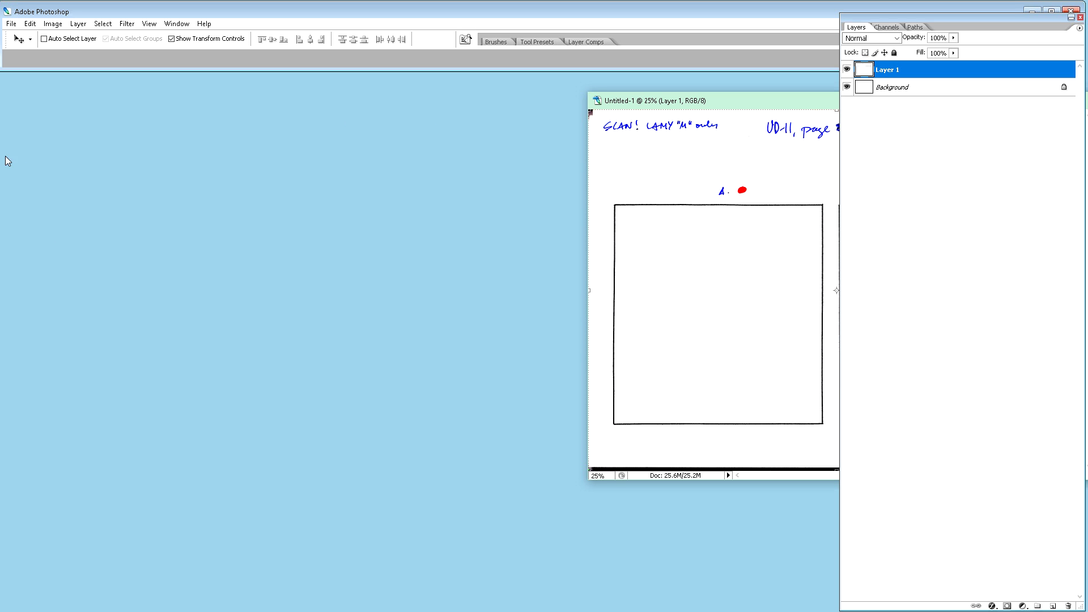
# - Scan the speech balloon sheet with ScanGear and rotate the resulting image upright to landscape
pyautogui.click(10, 26)
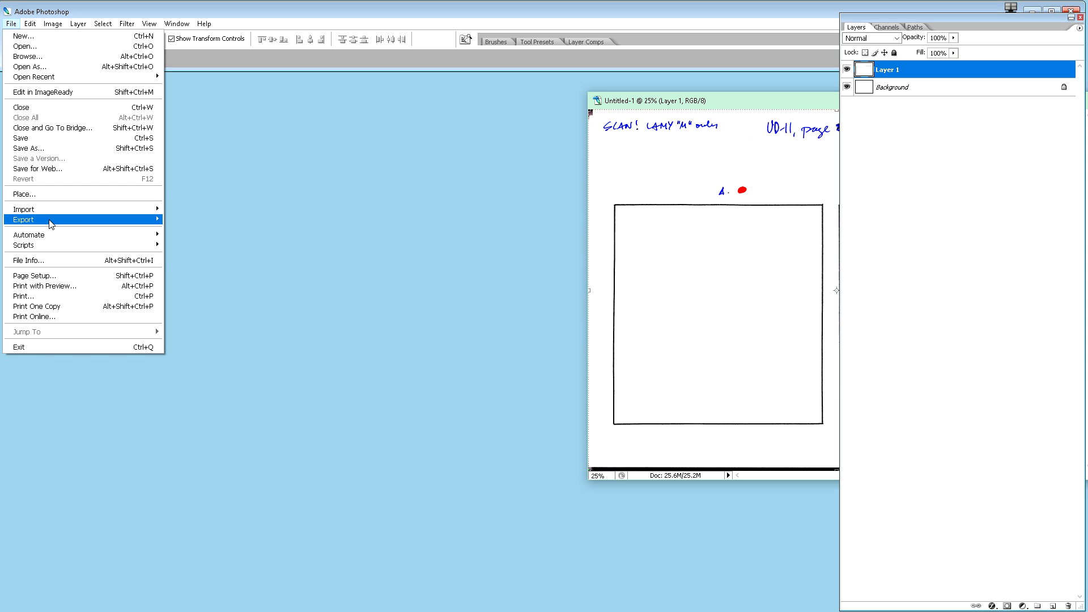
pyautogui.moveTo(118, 221)
pyautogui.click(189, 231)
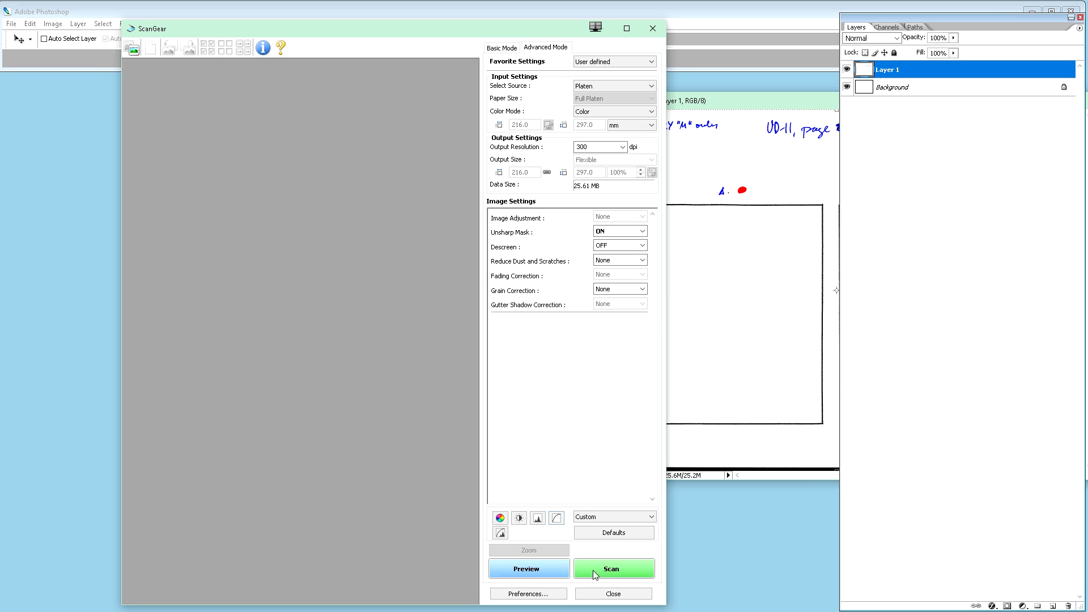
pyautogui.click(610, 576)
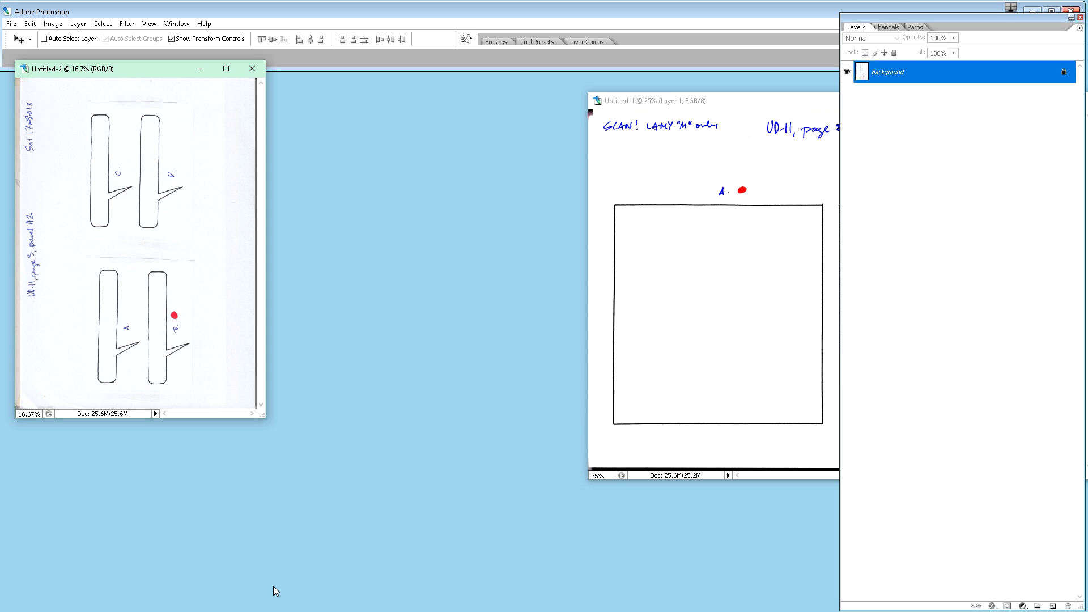
pyautogui.press('F2')
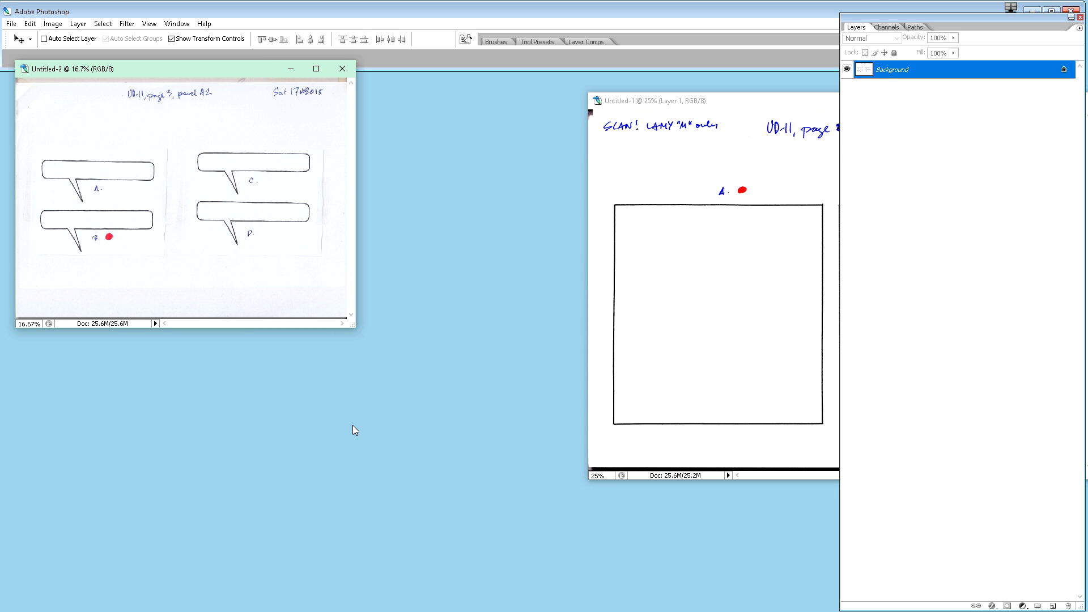
# - Save the balloon scan as pg03_PanelA2_ScanSheet_b_balloons.psd in 1_ScanSheets, basing the name on the existing c_lett scan sheet file
pyautogui.hotkey('ctrl', 'shift', 's')
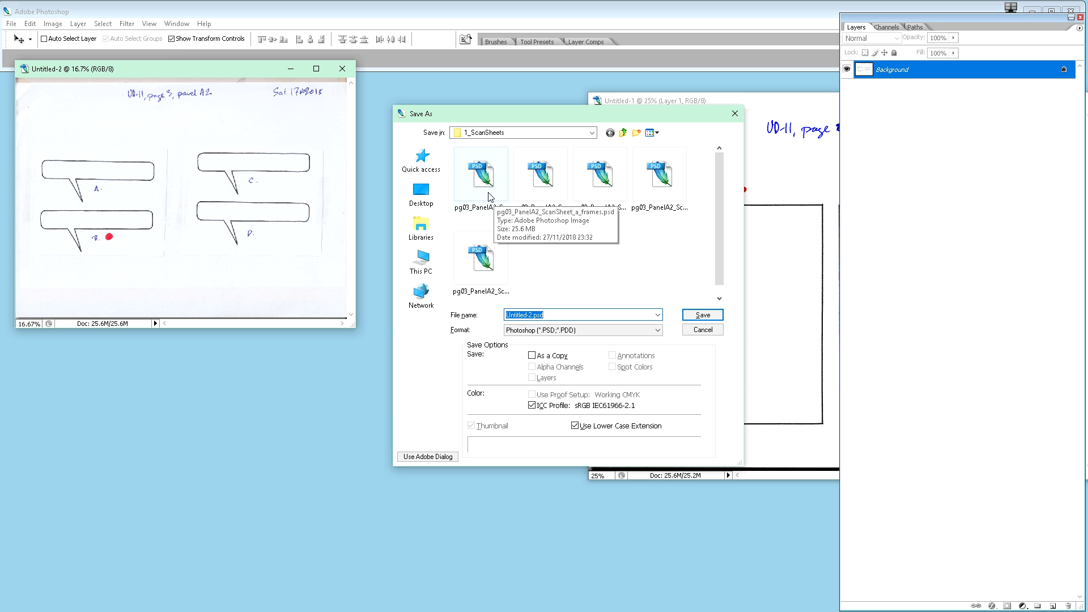
pyautogui.click(541, 178)
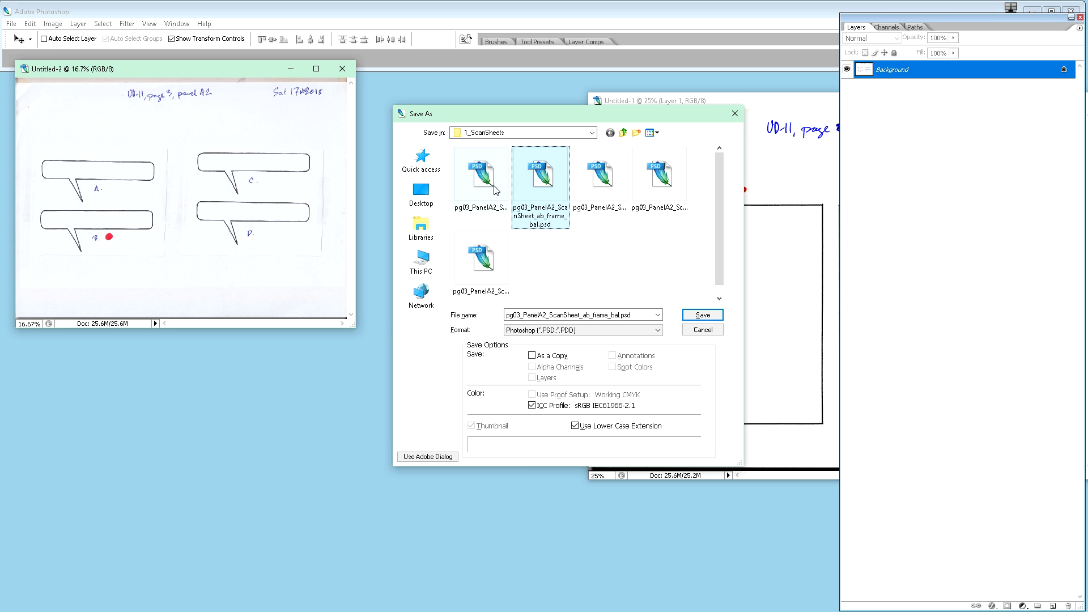
pyautogui.click(603, 180)
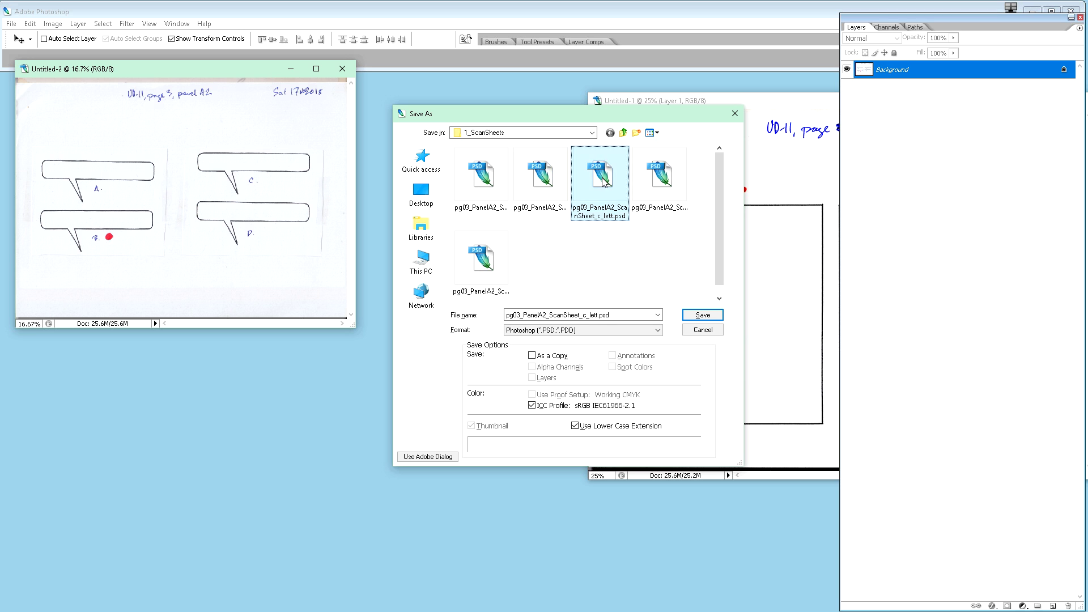
pyautogui.doubleClick(582, 319)
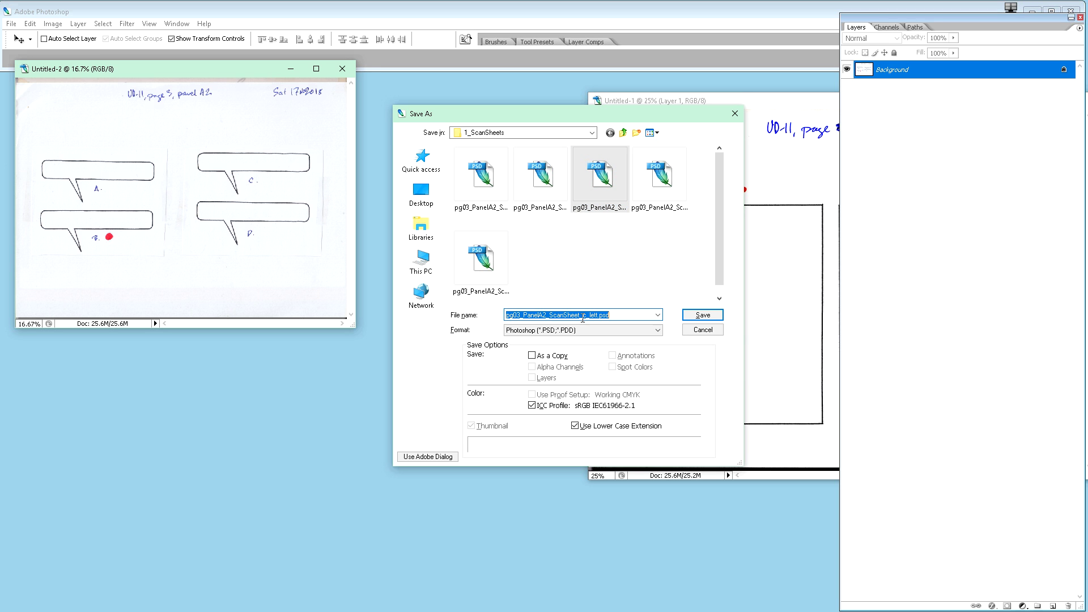
pyautogui.moveTo(583, 315); pyautogui.dragTo(598, 314)
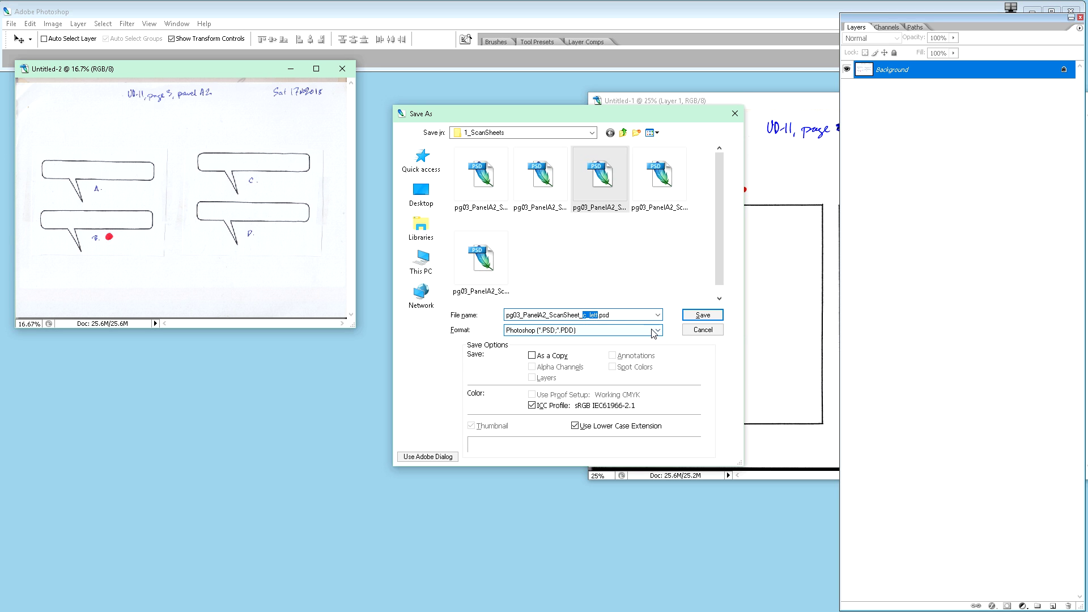
pyautogui.write('b_balloons')
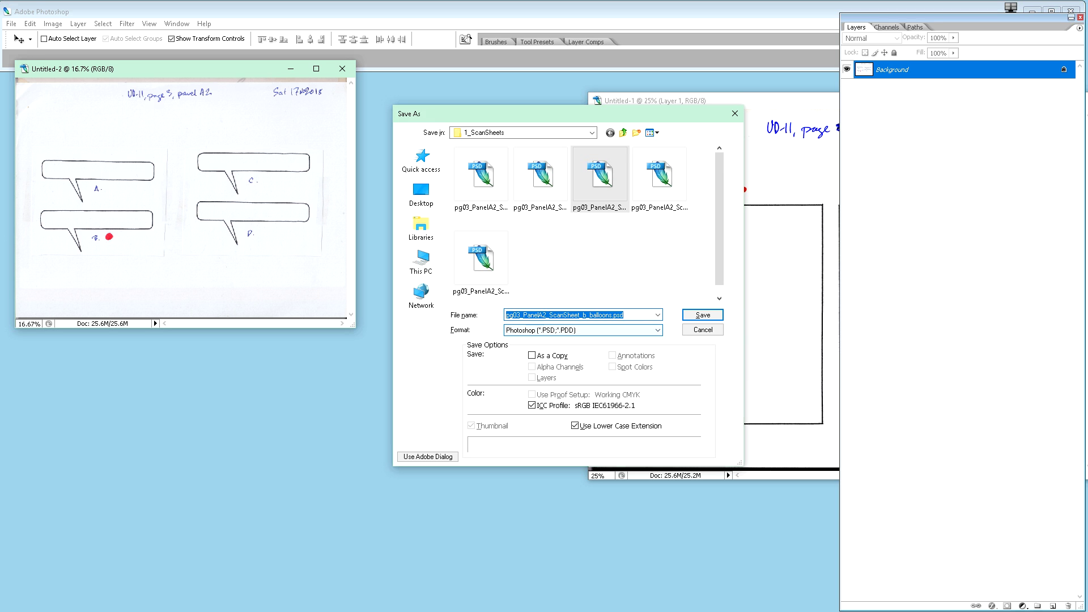
pyautogui.press('Return')
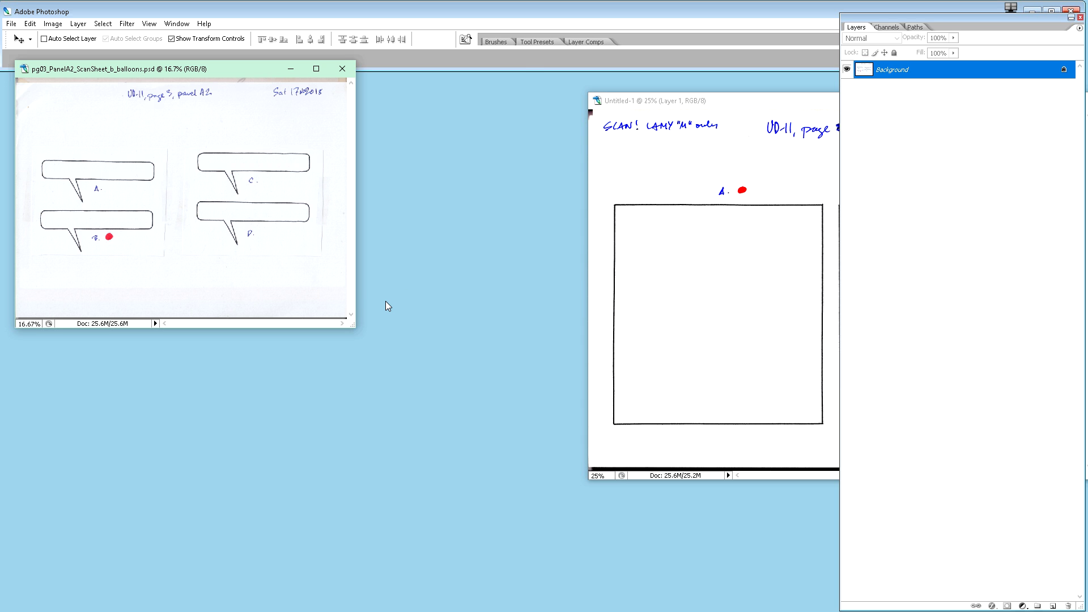
# - Create a high-contrast, cleaned-up copy of the balloons scan in a new document and move its window clear of the original
pyautogui.hotkey('ctrl', 'n')
pyautogui.press('Return')
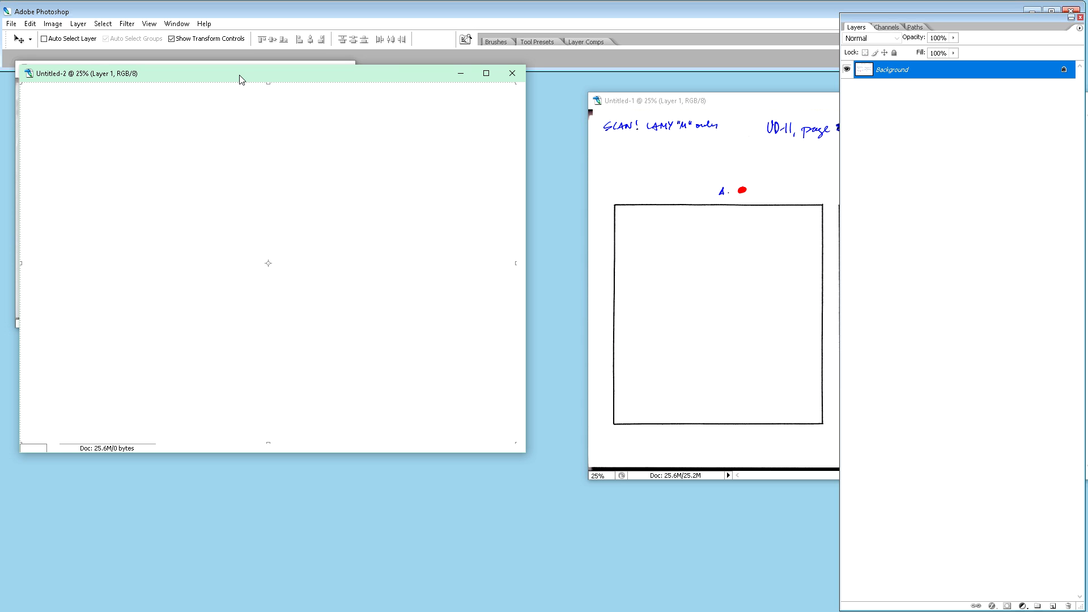
pyautogui.hotkey('ctrl', 'v')
pyautogui.moveTo(240, 79); pyautogui.dragTo(744, 274)
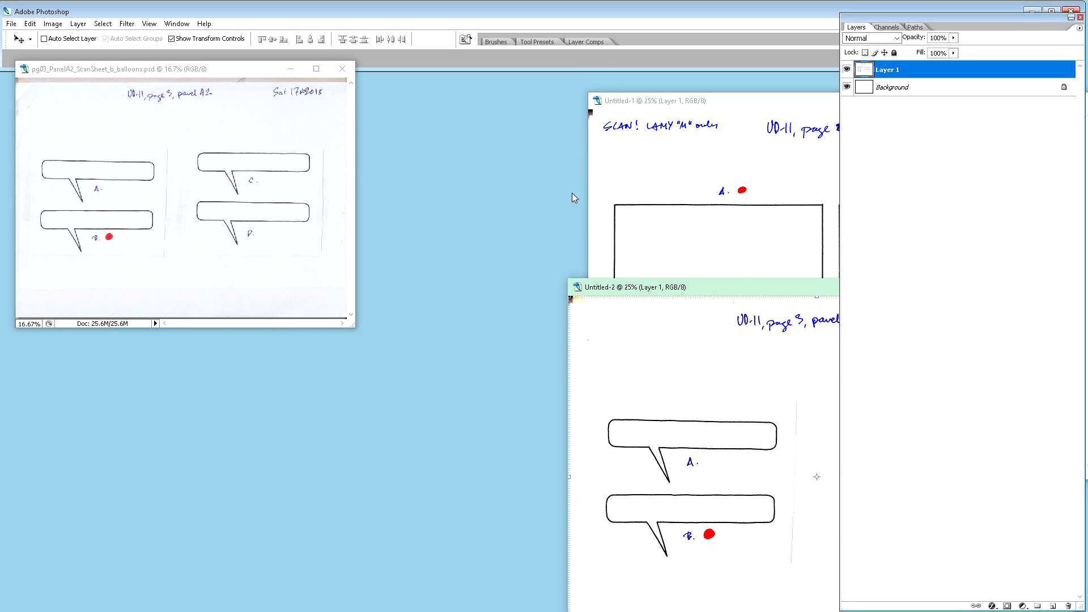
# - Close the original balloons scan sheet, shift the cleaned balloons copy aside and bring the cleaned frames copy to the front
pyautogui.click(283, 72)
pyautogui.click(343, 68)
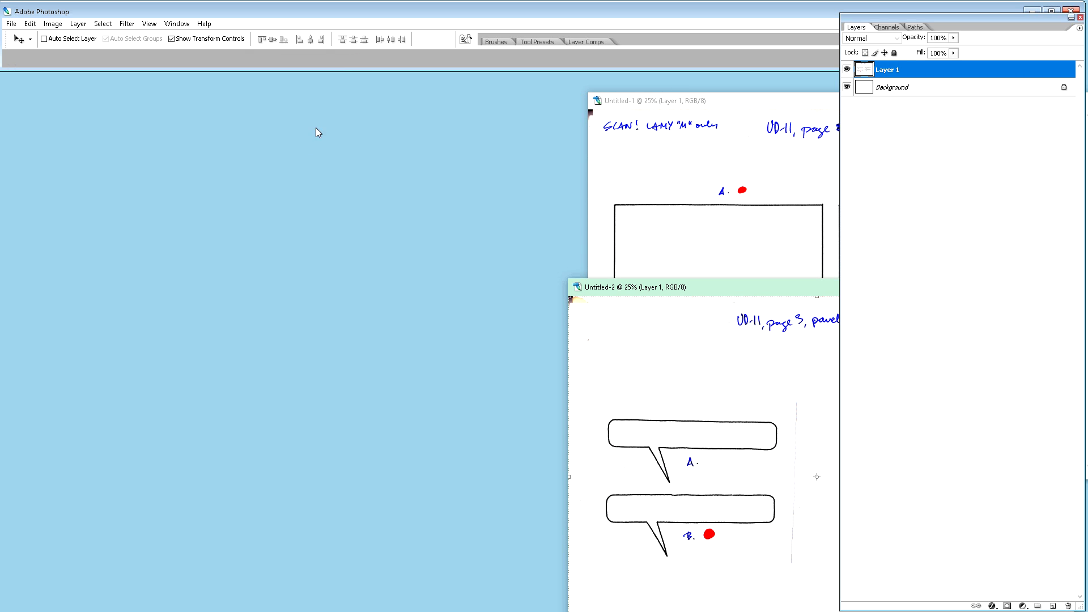
pyautogui.moveTo(688, 293); pyautogui.dragTo(756, 309)
pyautogui.click(735, 105)
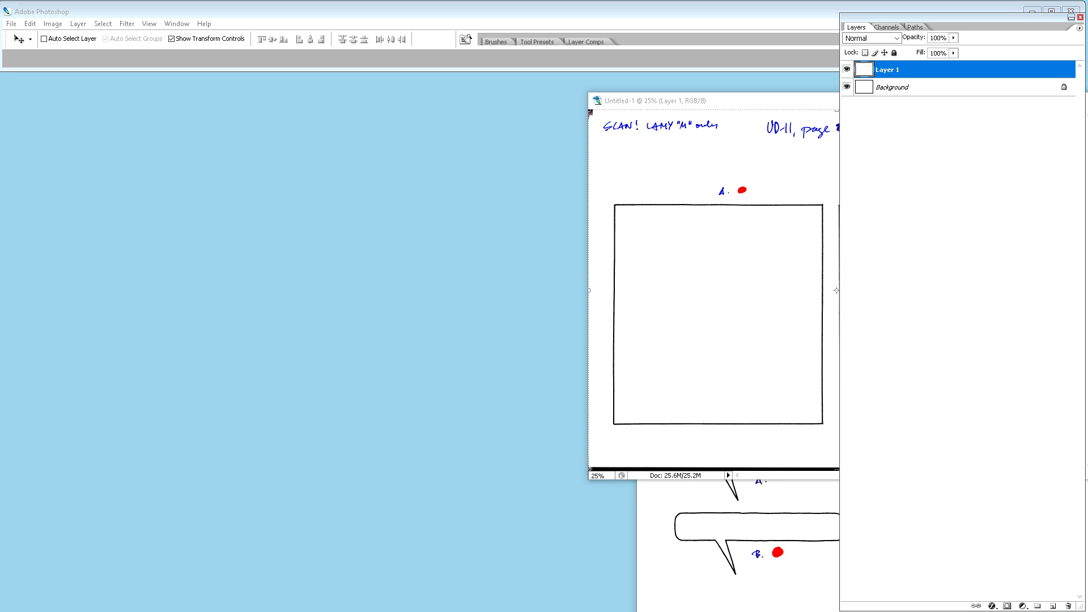
# - Switch to File Explorer, open panelA2's 2_Adjusting folder and copy the pgXX_PanelYY_AdjFrames.psd template into it
pyautogui.moveTo(0, 369); pyautogui.dragTo(166, 102)
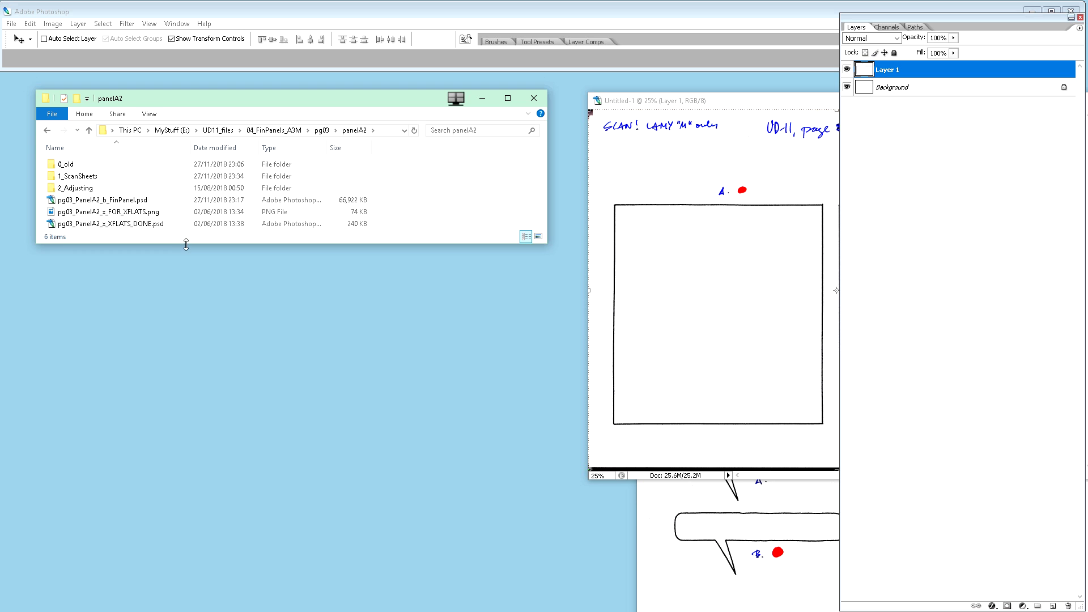
pyautogui.moveTo(185, 244); pyautogui.dragTo(186, 302)
pyautogui.doubleClick(79, 191)
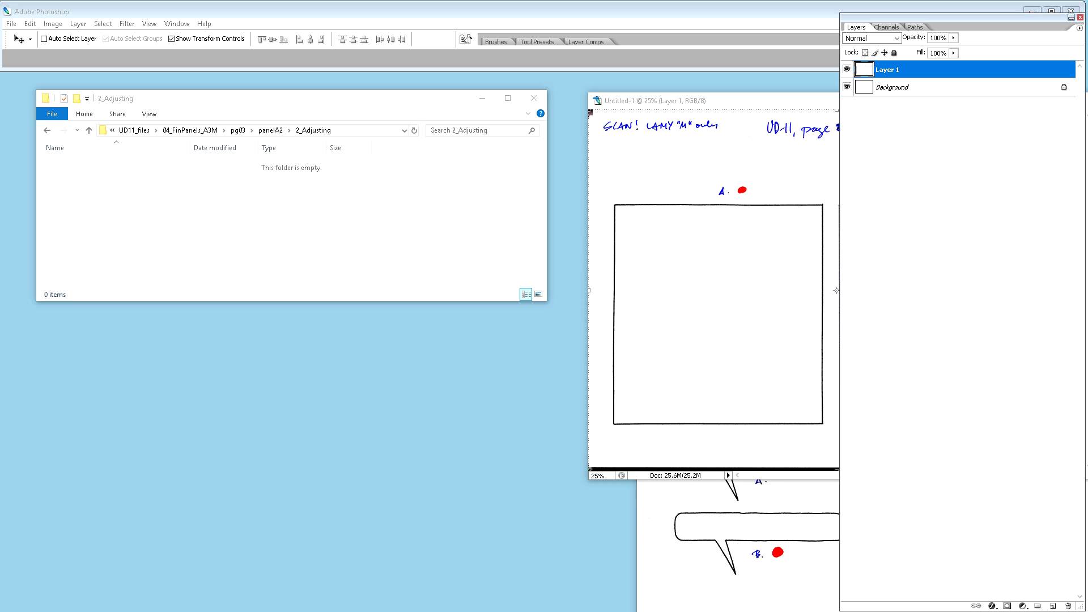
pyautogui.moveTo(0, 284); pyautogui.dragTo(125, 238)
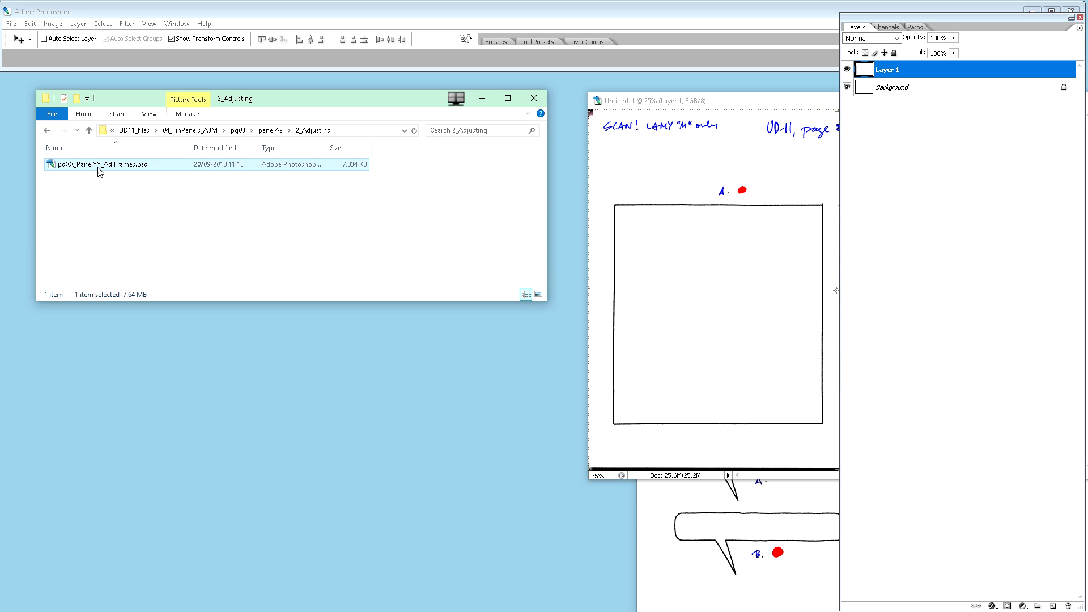
# - Rename the copied template file as pg03_PanelA2_AdjFrames.psd
pyautogui.click(67, 166)
pyautogui.moveTo(75, 164); pyautogui.dragTo(67, 164)
pyautogui.write('03')
pyautogui.moveTo(91, 164); pyautogui.dragTo(100, 165)
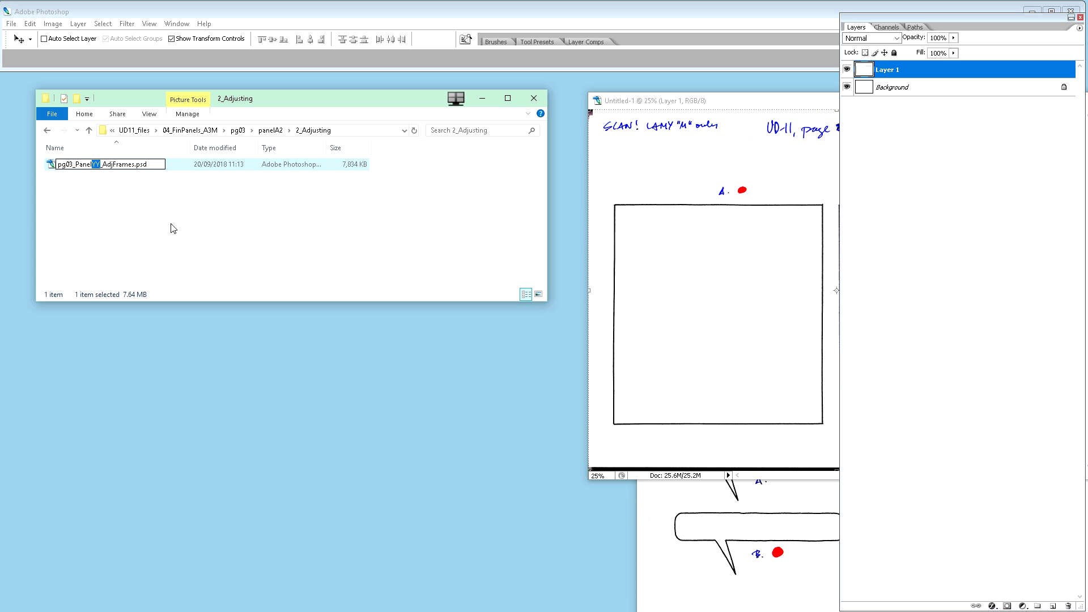
pyautogui.write('A2')
pyautogui.press('Return')
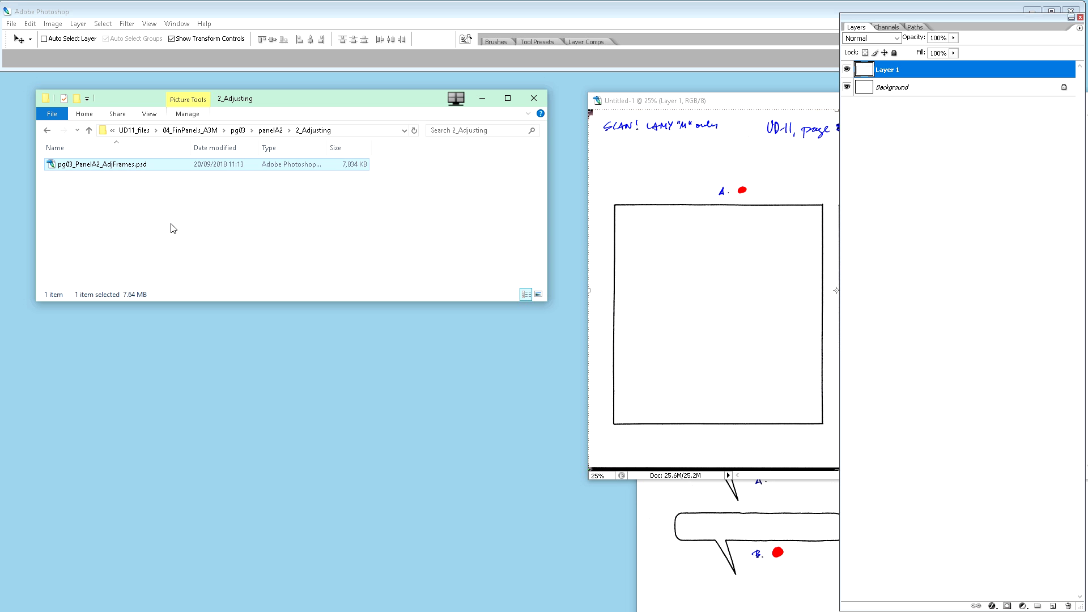
pyautogui.click(161, 232)
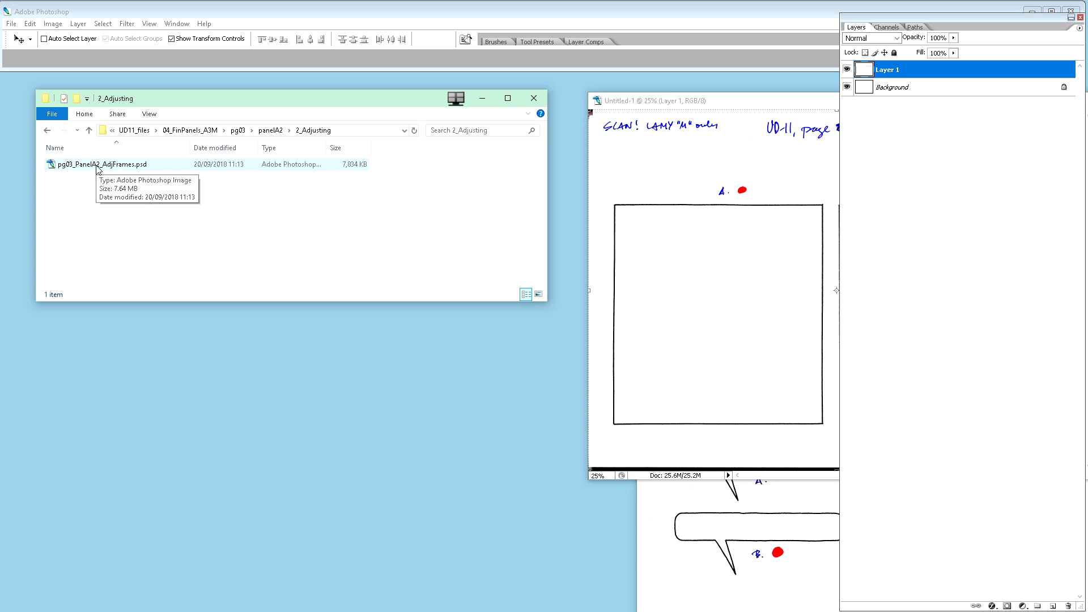
# - Open pg03_PanelA2_AdjFrames.psd in Photoshop, enlarge its window and arrange it alongside the cleaned frames copy
pyautogui.doubleClick(97, 165)
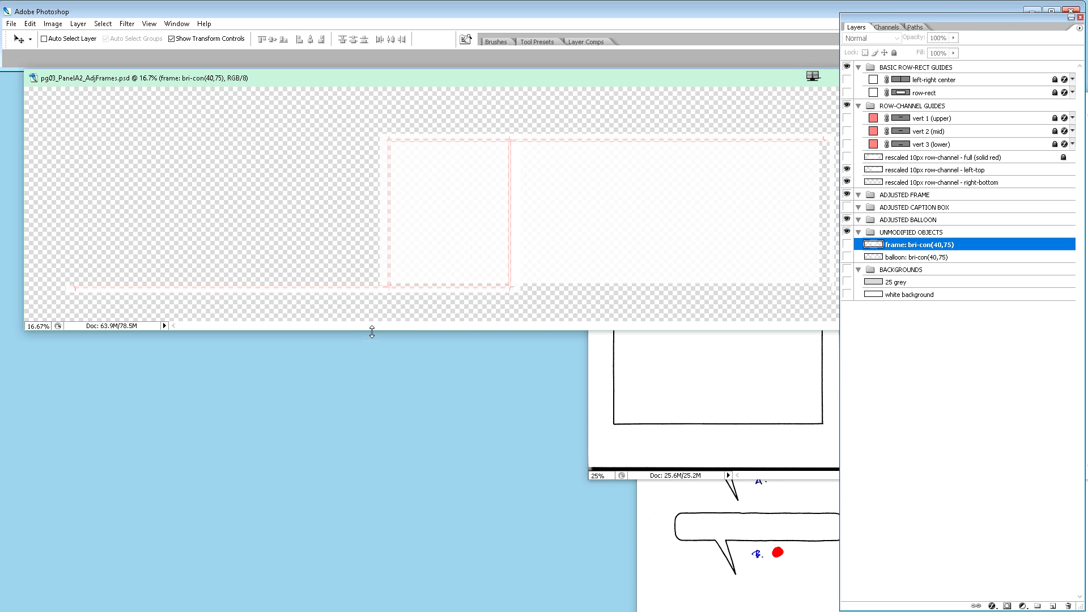
pyautogui.moveTo(369, 329); pyautogui.dragTo(369, 476)
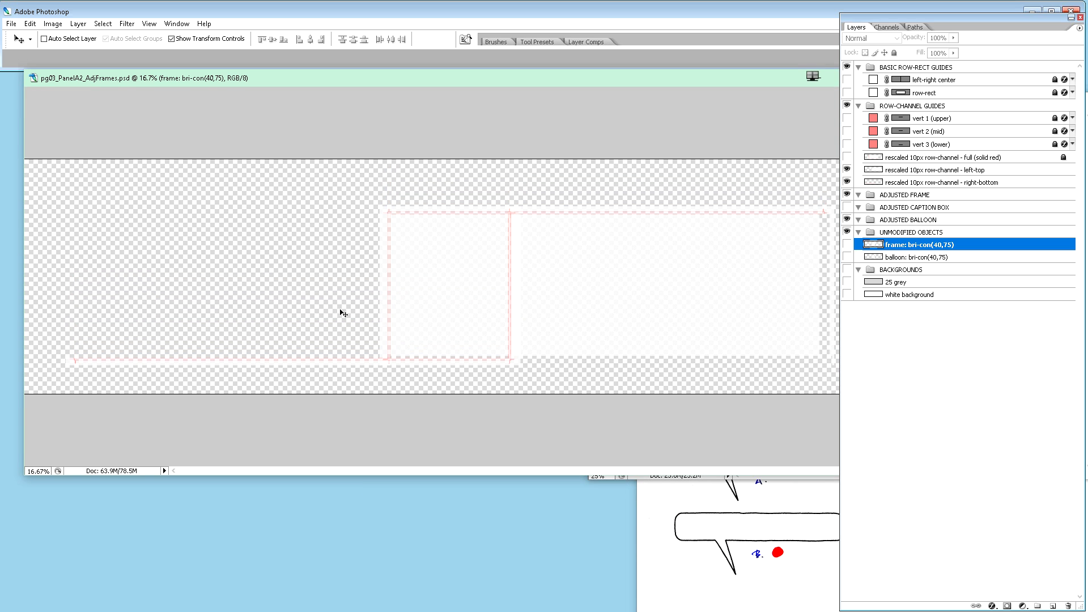
pyautogui.moveTo(301, 77); pyautogui.dragTo(189, 113)
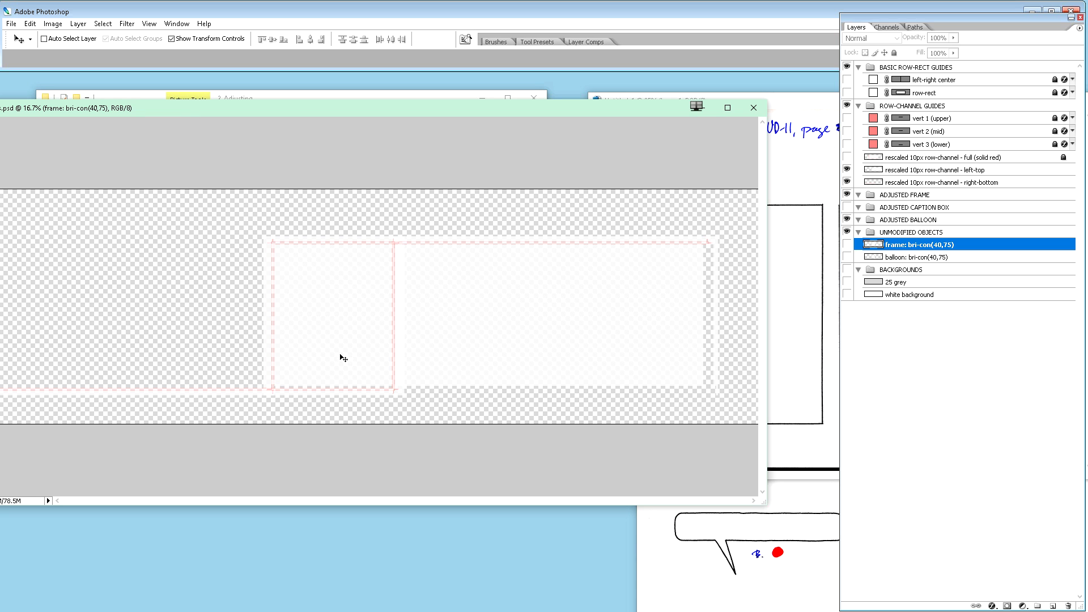
pyautogui.click(794, 109)
pyautogui.moveTo(767, 103); pyautogui.dragTo(570, 94)
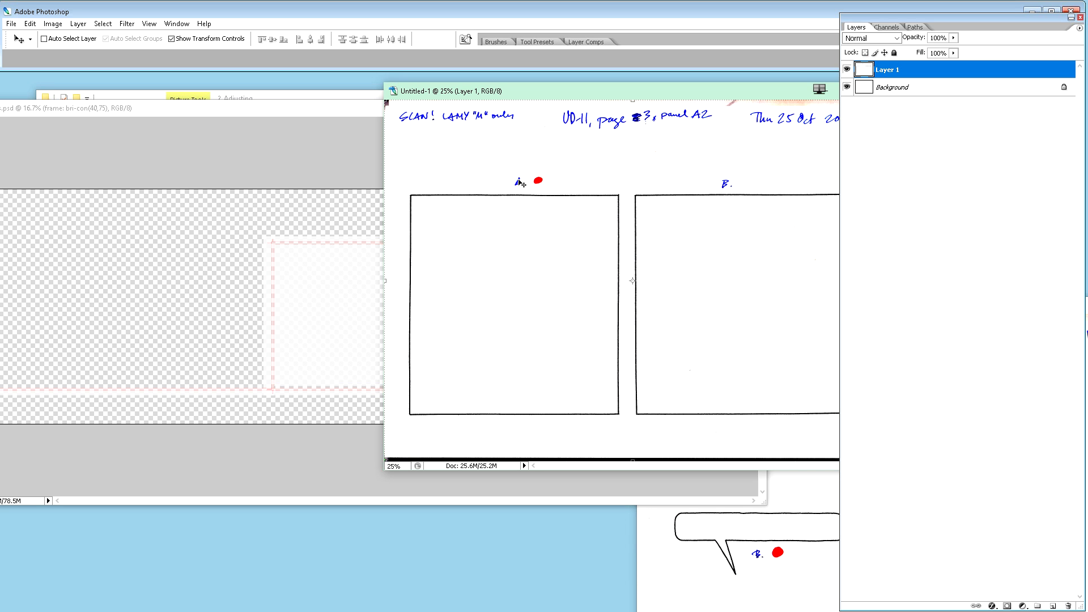
# - Copy frame A from the cleaned frames sheet with a rectangular selection and paste it into the AdjFrames document's UNMODIFIED OBJECTS group
pyautogui.press('m')
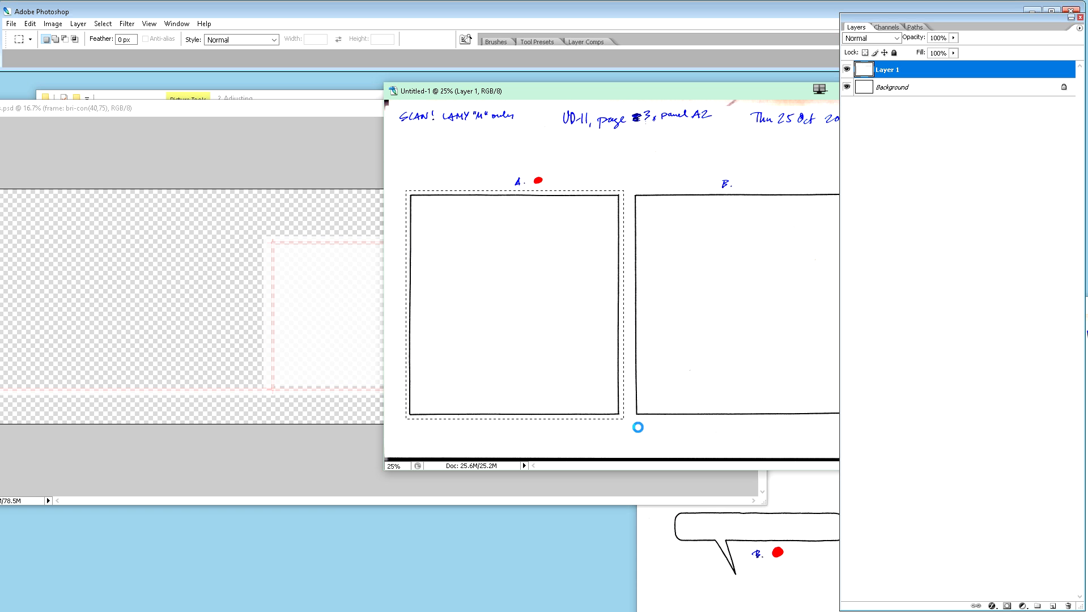
pyautogui.click(343, 119)
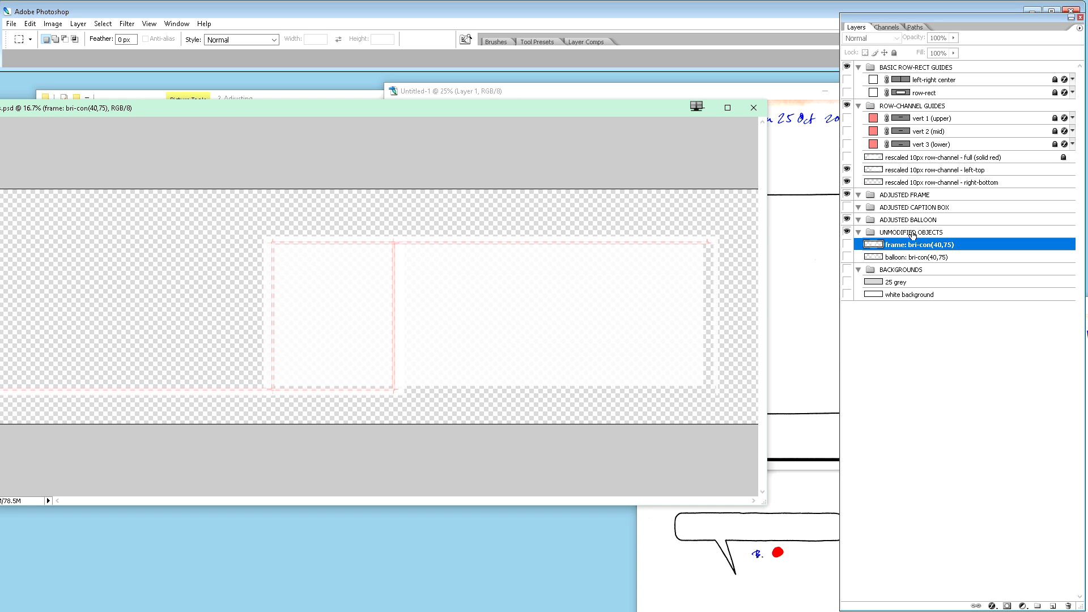
pyautogui.click(915, 234)
pyautogui.click(936, 247)
pyautogui.hotkey('ctrl', 'v')
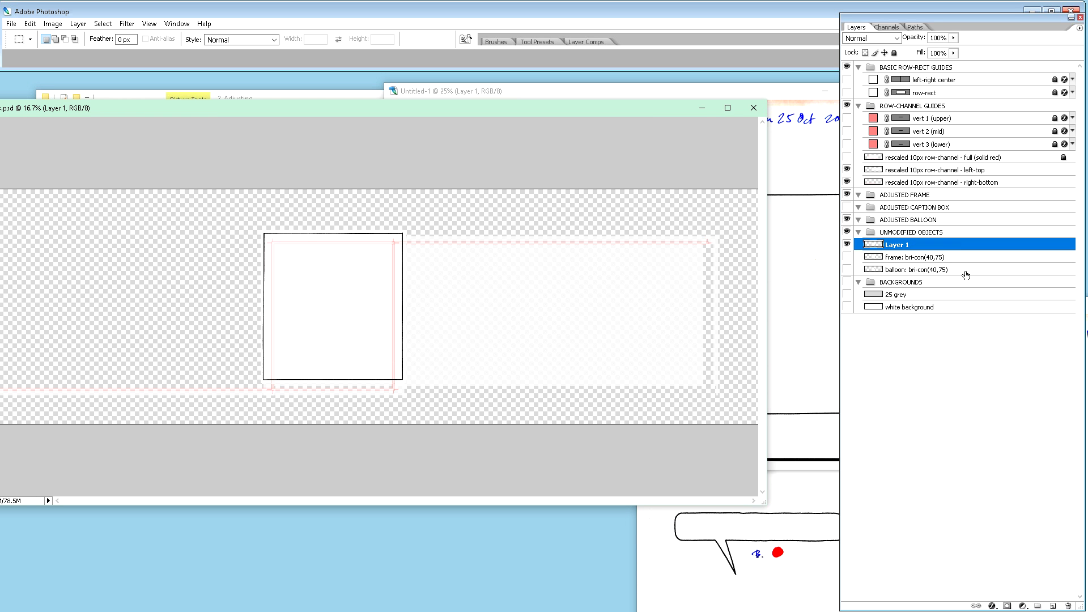
# - Rename the pasted layer "frame A: bri-con(40,75)", reusing the name of the template frame layer beneath it
pyautogui.doubleClick(920, 258)
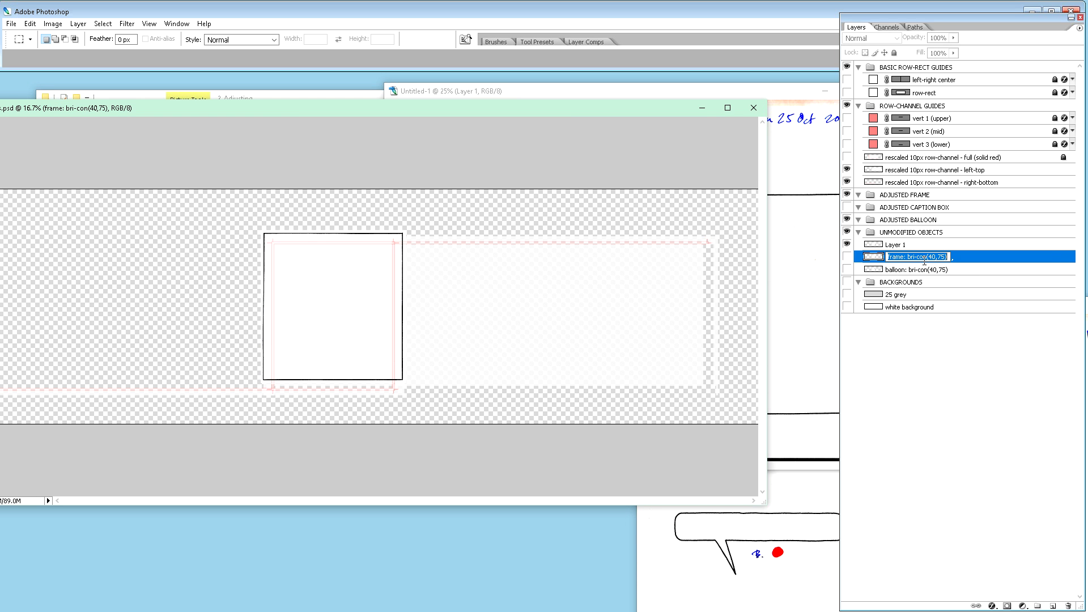
pyautogui.hotkey('ctrl', 'c')
pyautogui.doubleClick(900, 246)
pyautogui.hotkey('ctrl', 'v')
pyautogui.click(905, 245)
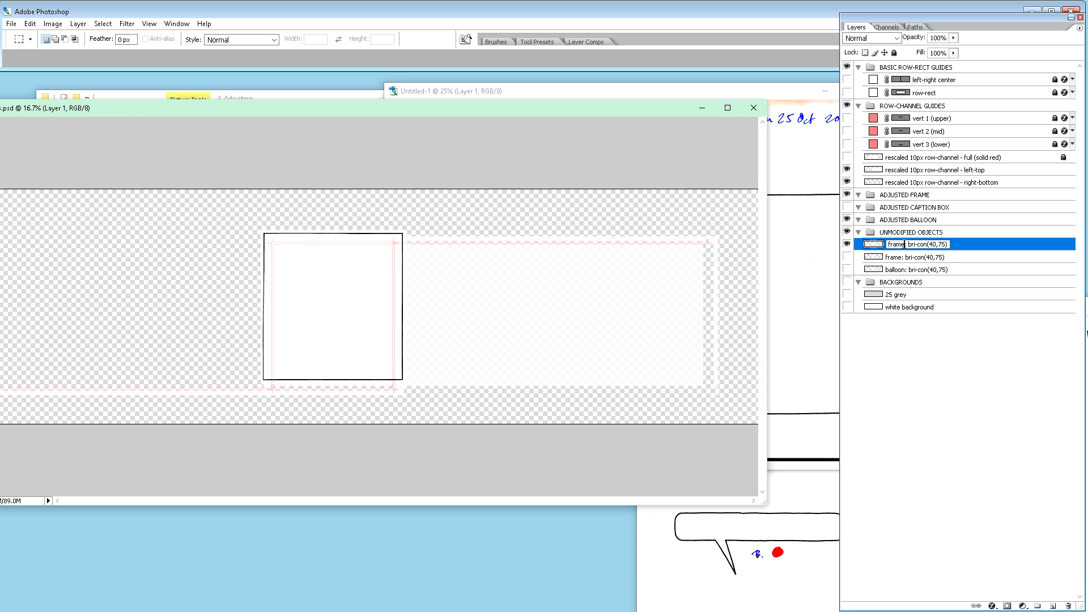
pyautogui.press('Delete')
pyautogui.write('A')
# - Delete the template layer "frame: bri-con(40,75)" from the AdjFrames document's UNMODIFIED OBJECTS group and select the frame A layer
pyautogui.click(812, 408)
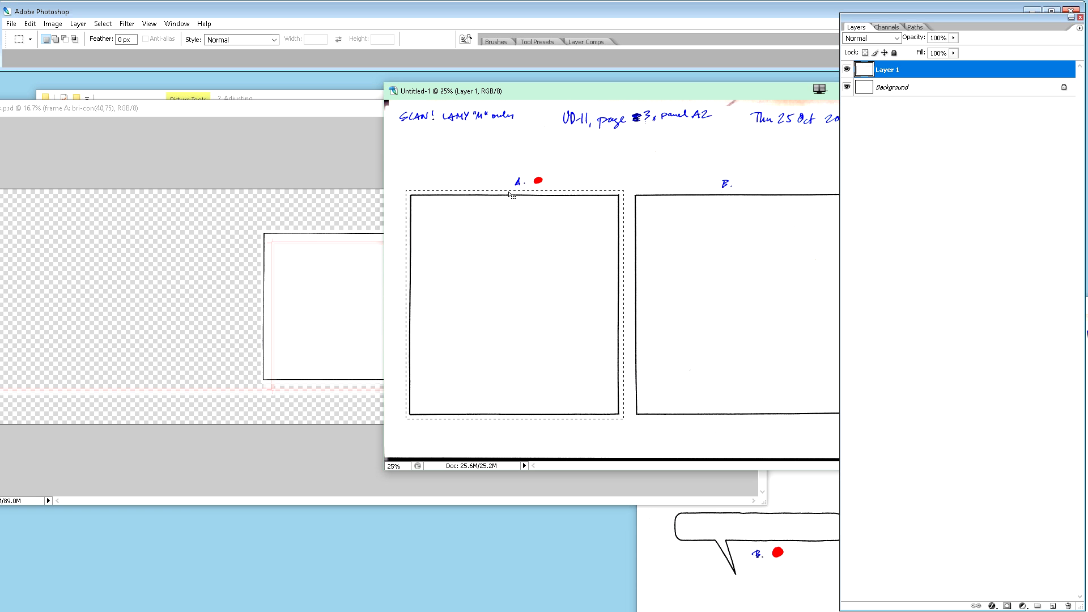
pyautogui.click(327, 113)
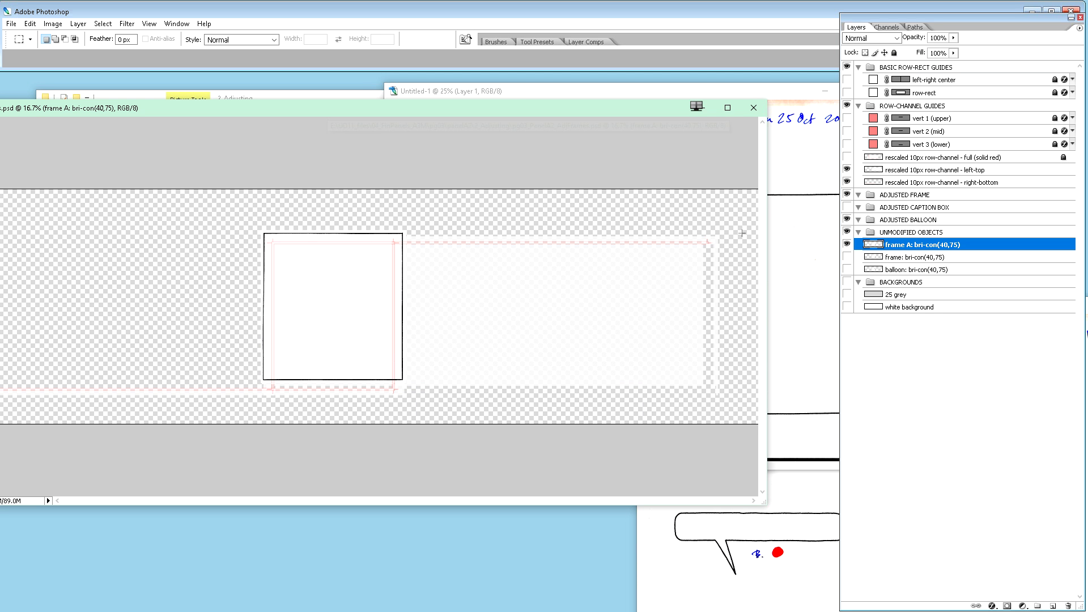
pyautogui.click(914, 258)
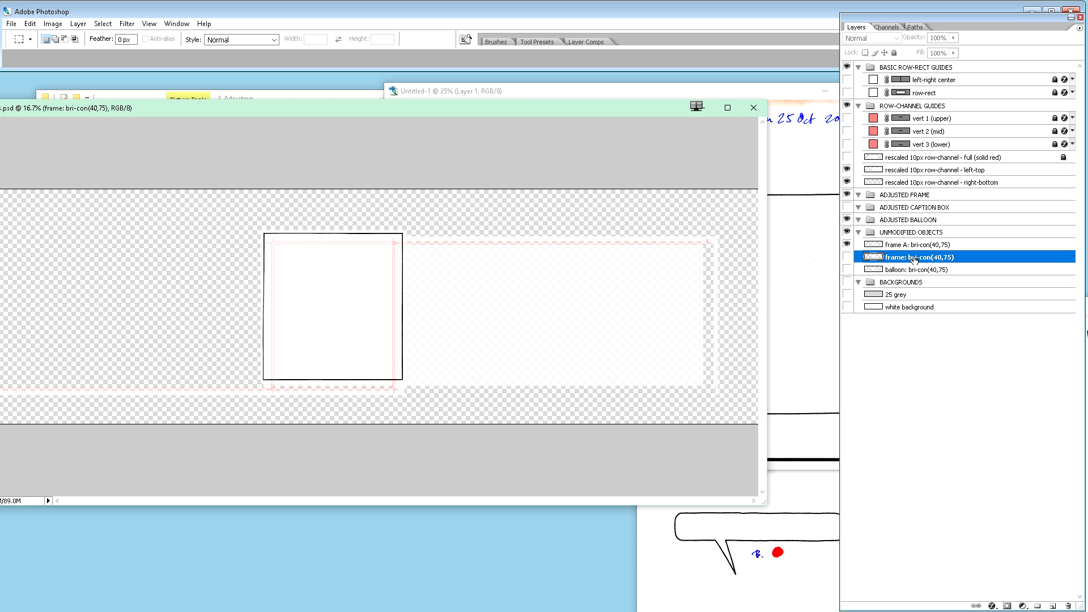
pyautogui.press('v')
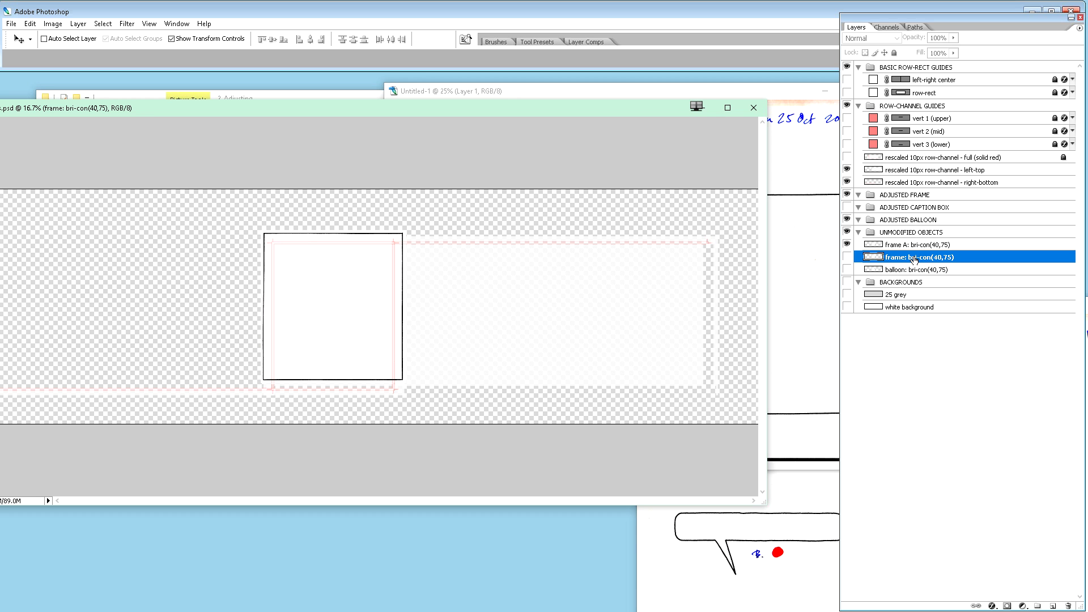
pyautogui.press('Delete')
pyautogui.click(914, 248)
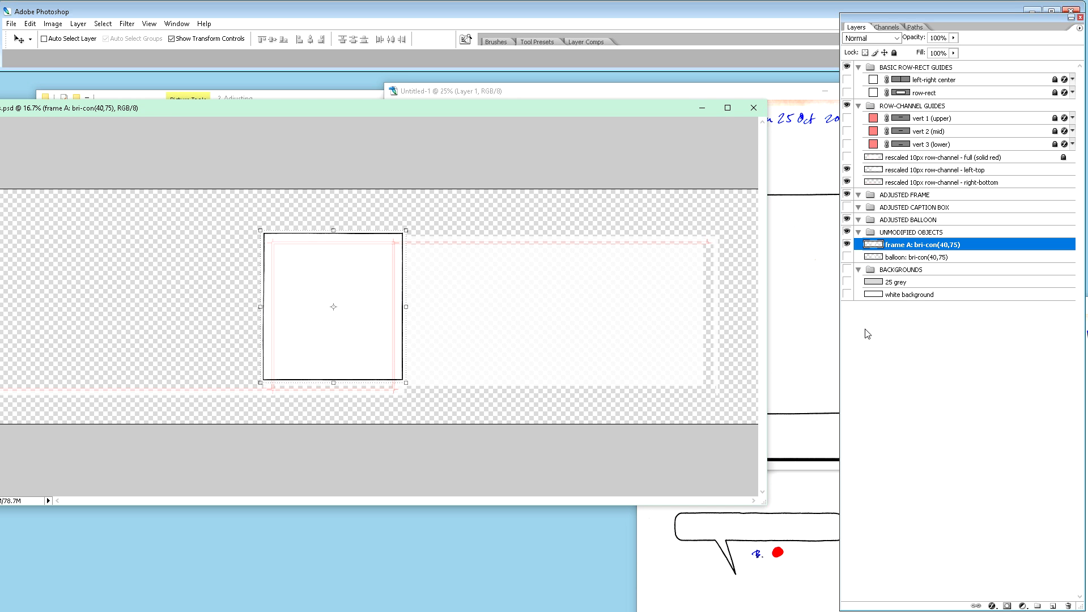
# - Copy balloon B from the cleaned balloon sheet with a rectangular selection and paste it above the template balloon layer in the AdjFrames document
pyautogui.click(818, 493)
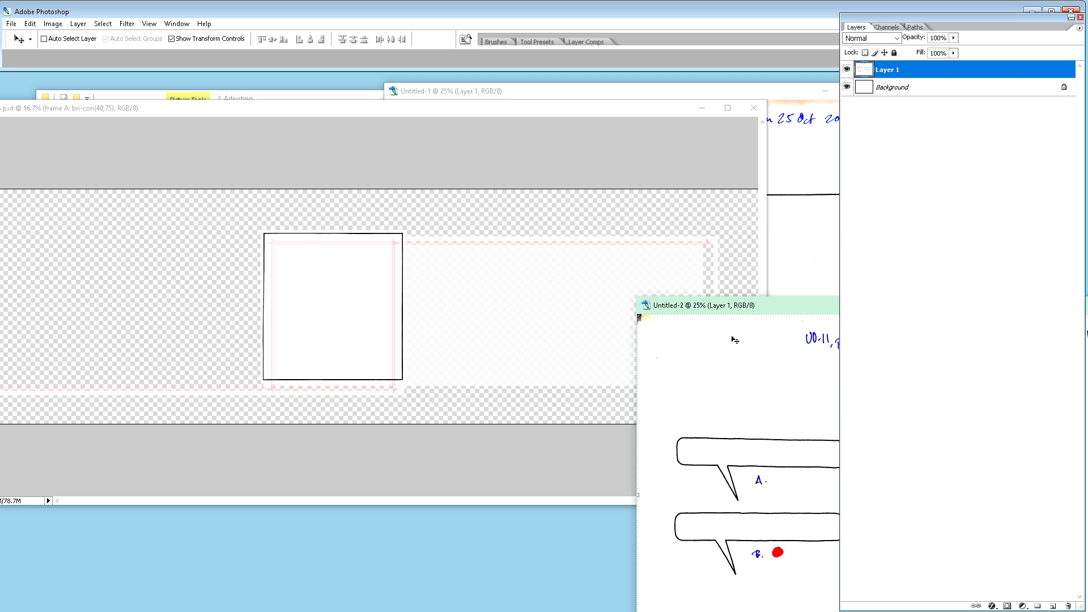
pyautogui.moveTo(753, 307); pyautogui.dragTo(479, 221)
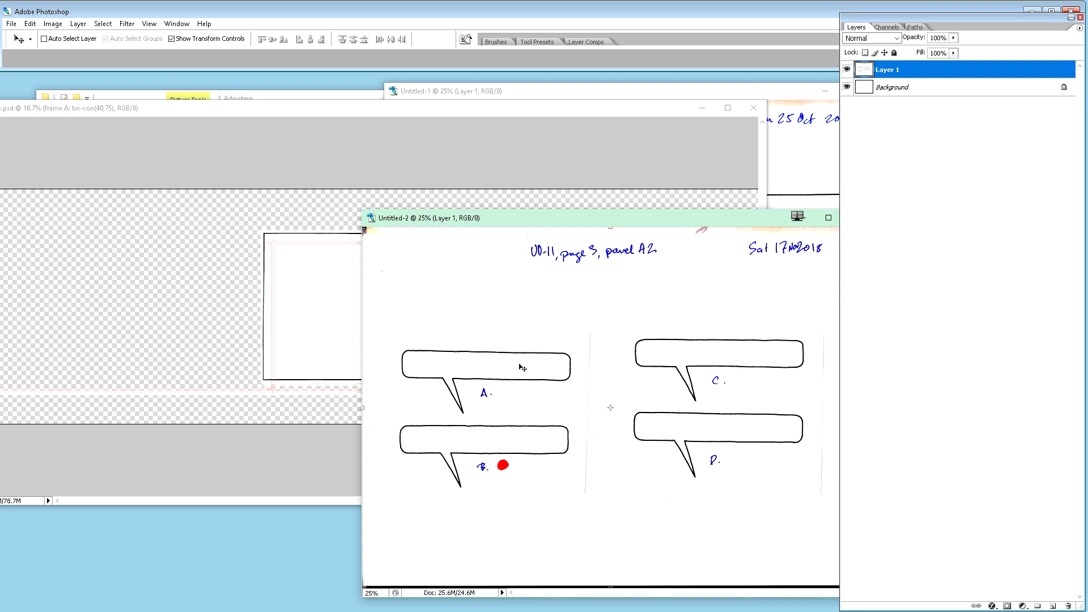
pyautogui.press('m')
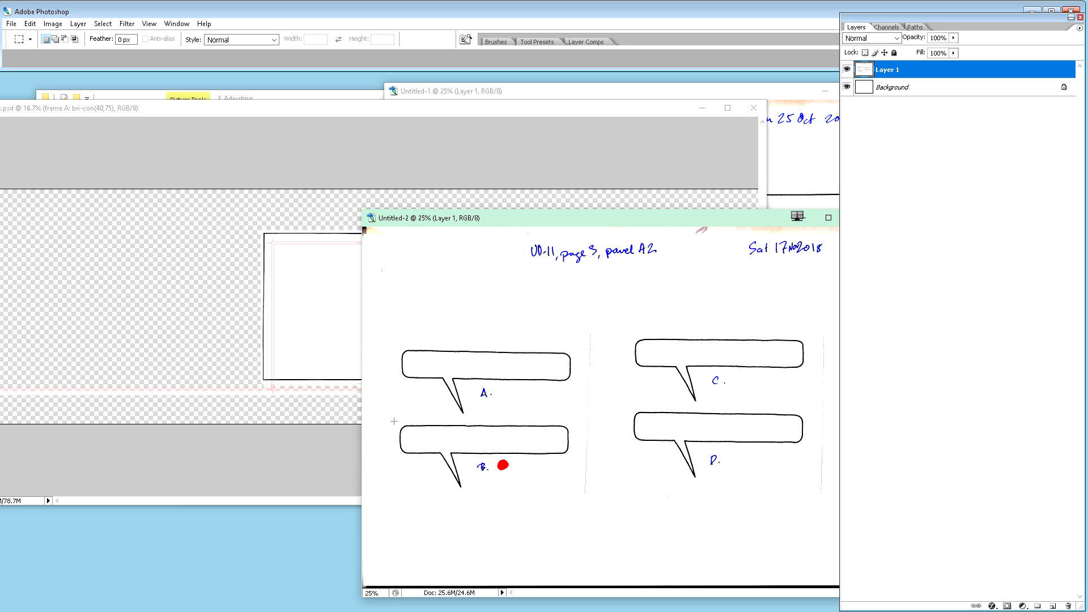
pyautogui.moveTo(394, 423); pyautogui.dragTo(575, 493)
pyautogui.click(580, 111)
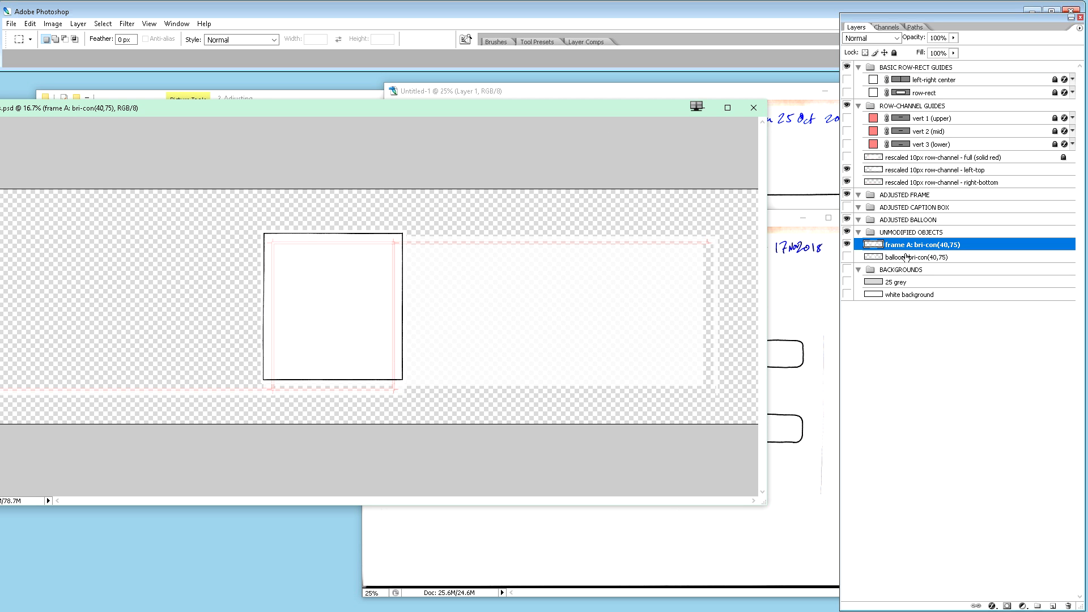
pyautogui.click(907, 258)
pyautogui.hotkey('ctrl', 'shift', 'alt', 'n')
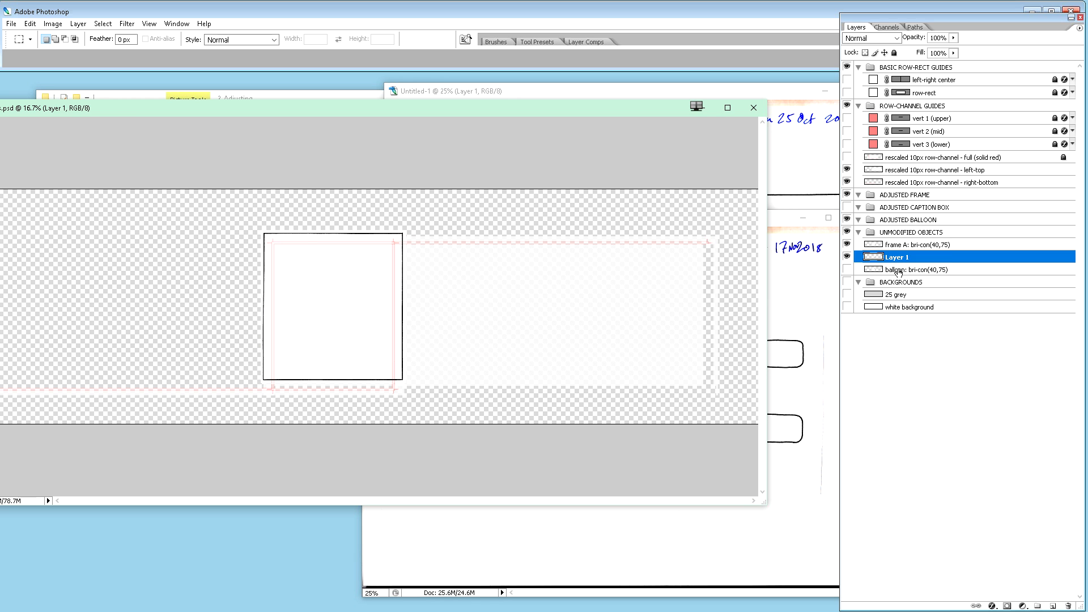
# - Rename the pasted balloon layer "balloon B: bri-con(40,75)", reusing the name of the template balloon layer beneath it
pyautogui.doubleClick(900, 269)
pyautogui.hotkey('ctrl', 'c')
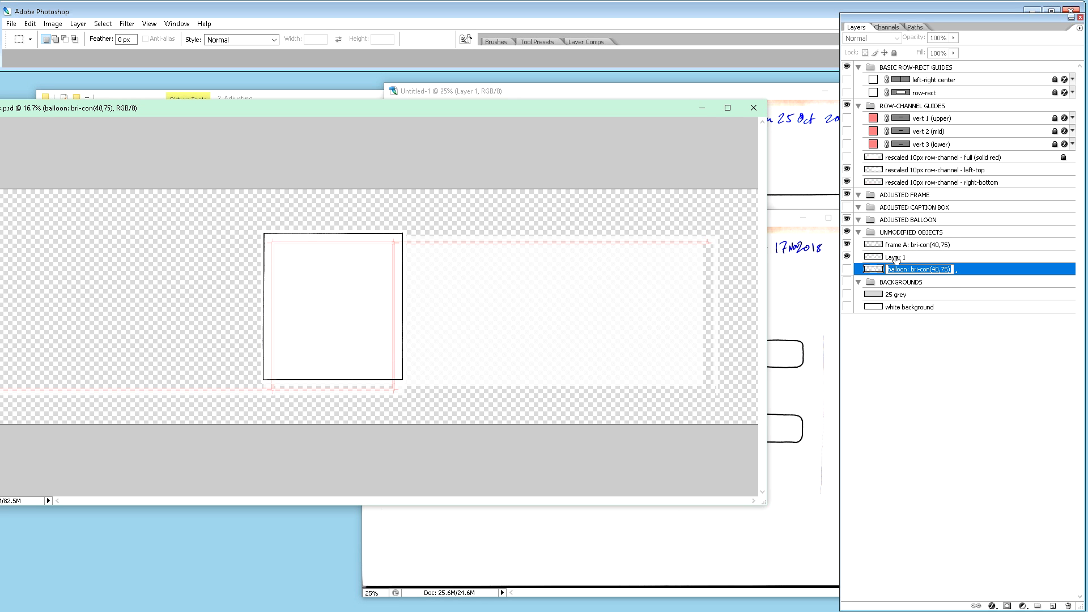
pyautogui.doubleClick(904, 259)
pyautogui.hotkey('ctrl', 'v')
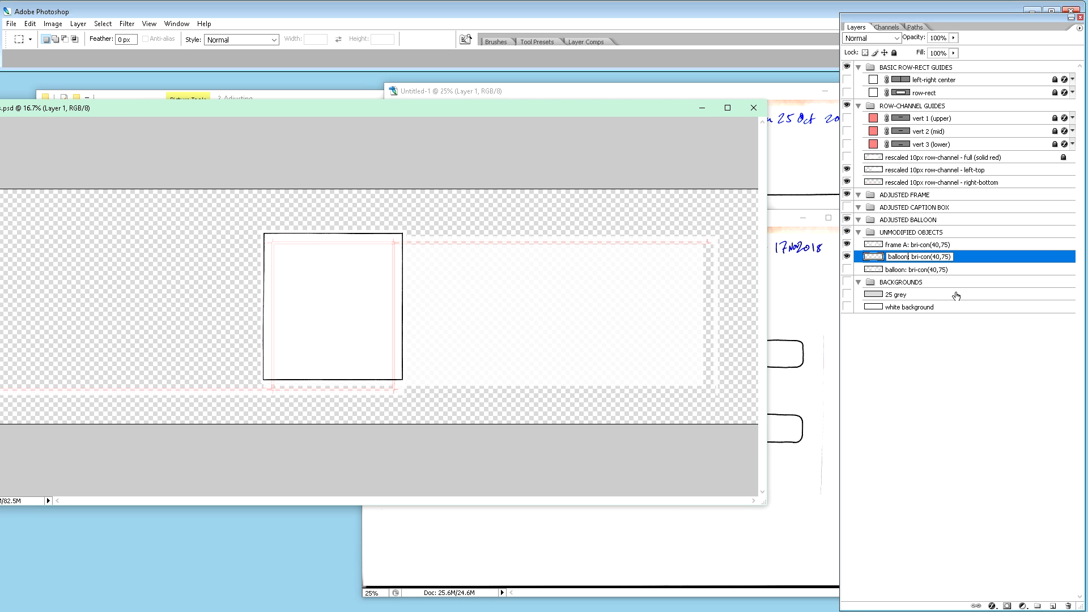
pyautogui.write('B:')
pyautogui.press('Return')
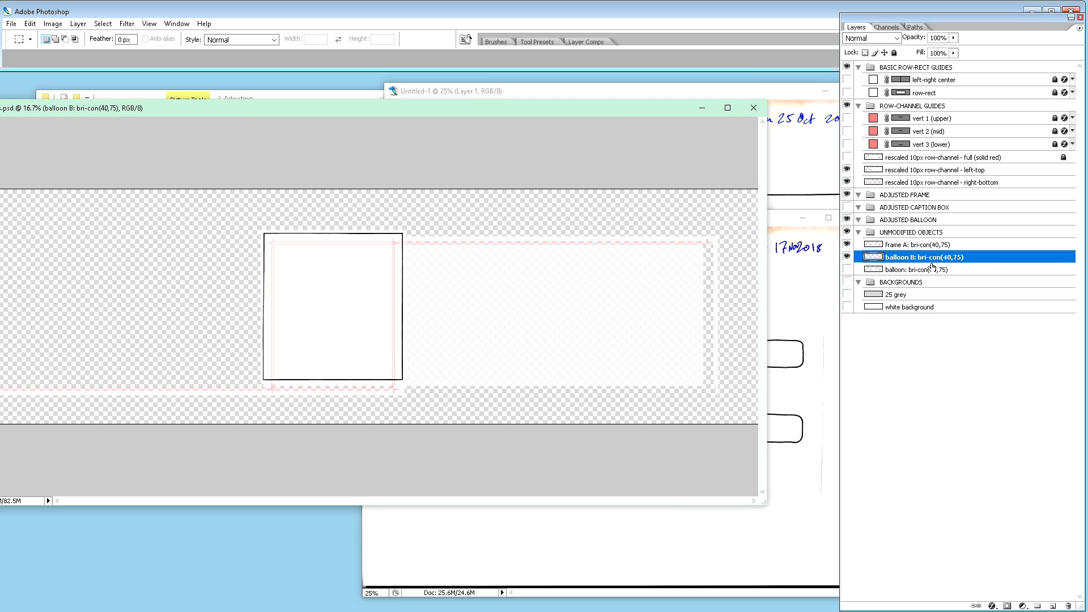
# - Delete the template layer "balloon: bri-con(40,75)" from the UNMODIFIED OBJECTS group
pyautogui.click(930, 270)
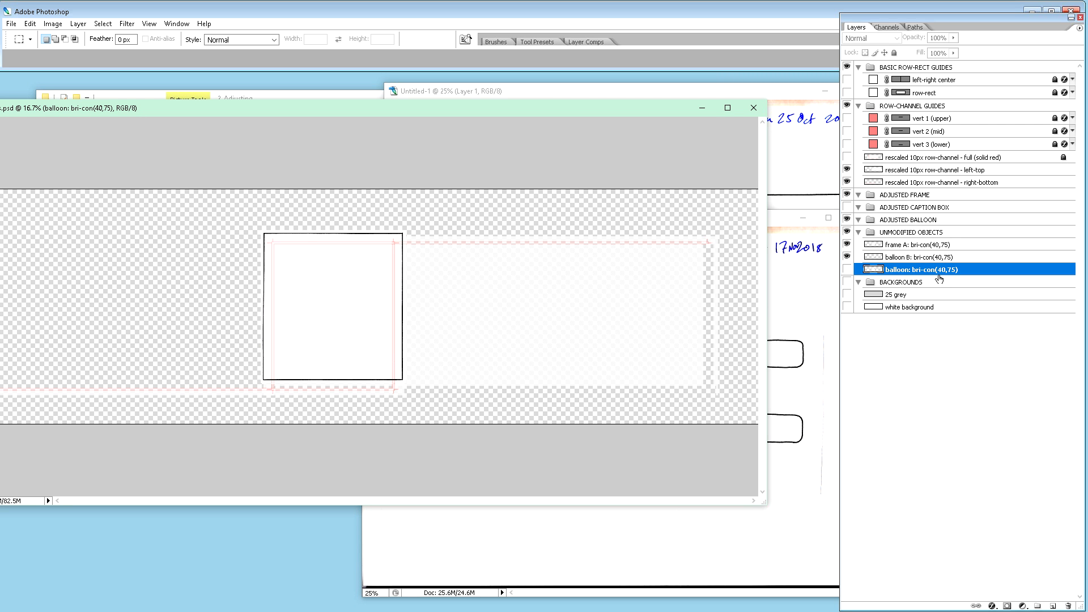
pyautogui.press('v')
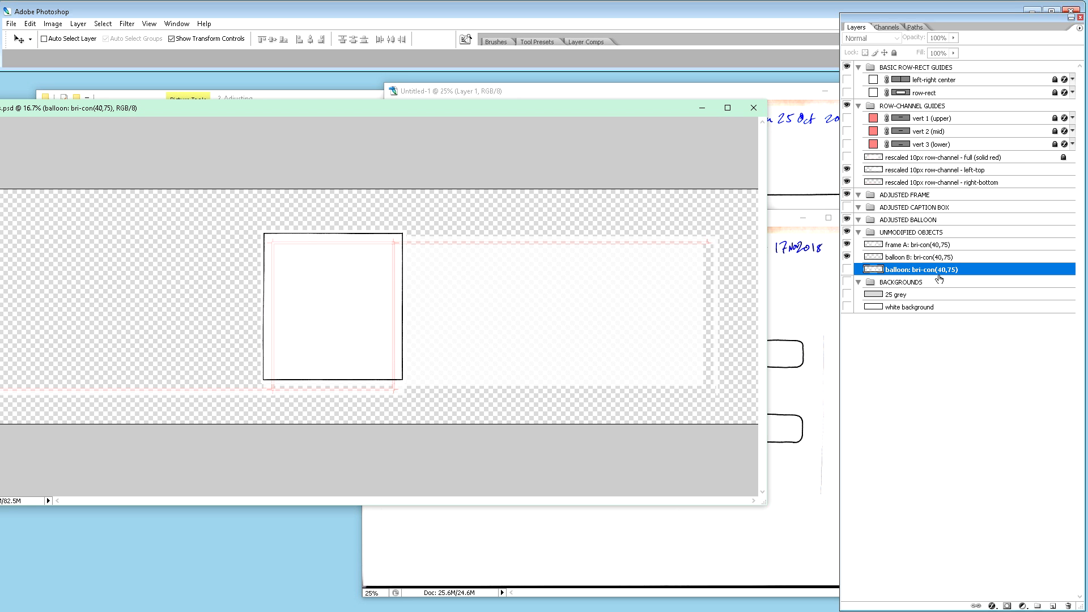
pyautogui.press('Delete')
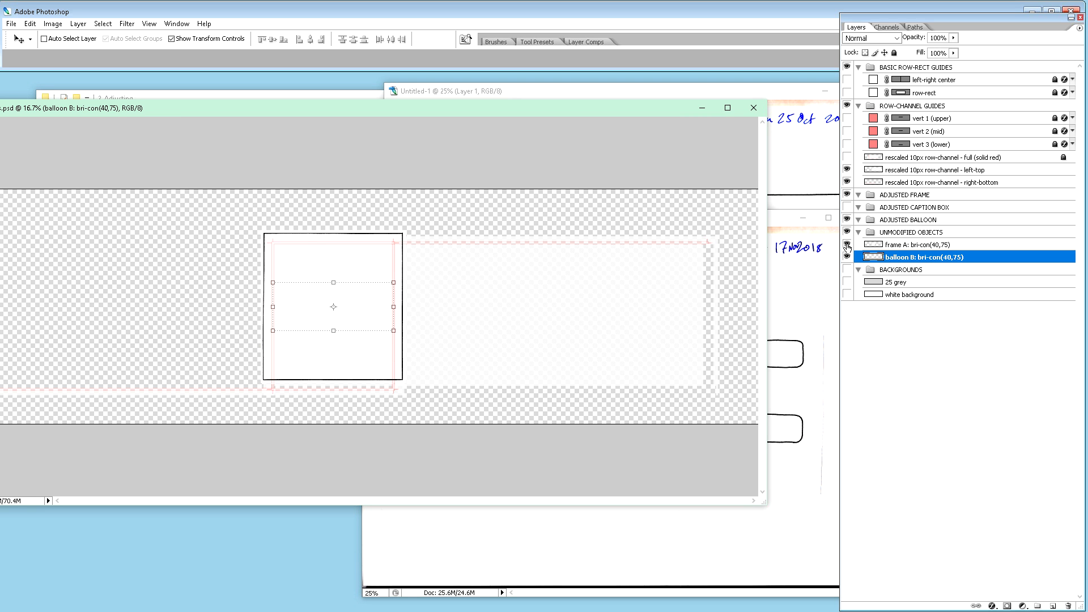
# - Isolate frame A and then balloon B to examine each on its own, viewing the balloon at 50% in an enlarged document window
pyautogui.keyDown('alt'); pyautogui.click(847, 245); pyautogui.keyUp('alt')
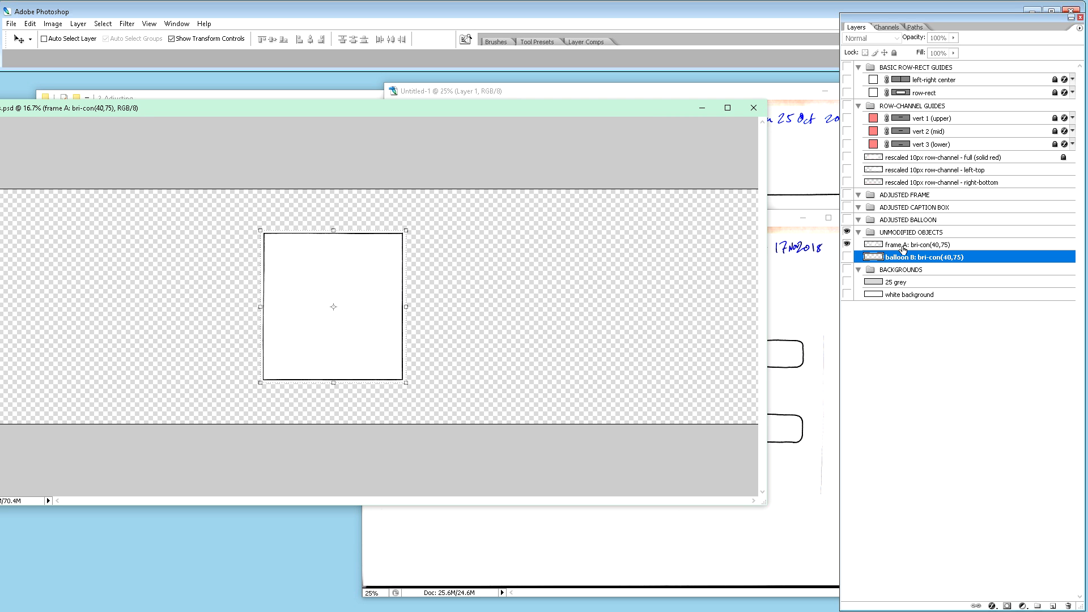
pyautogui.click(853, 248)
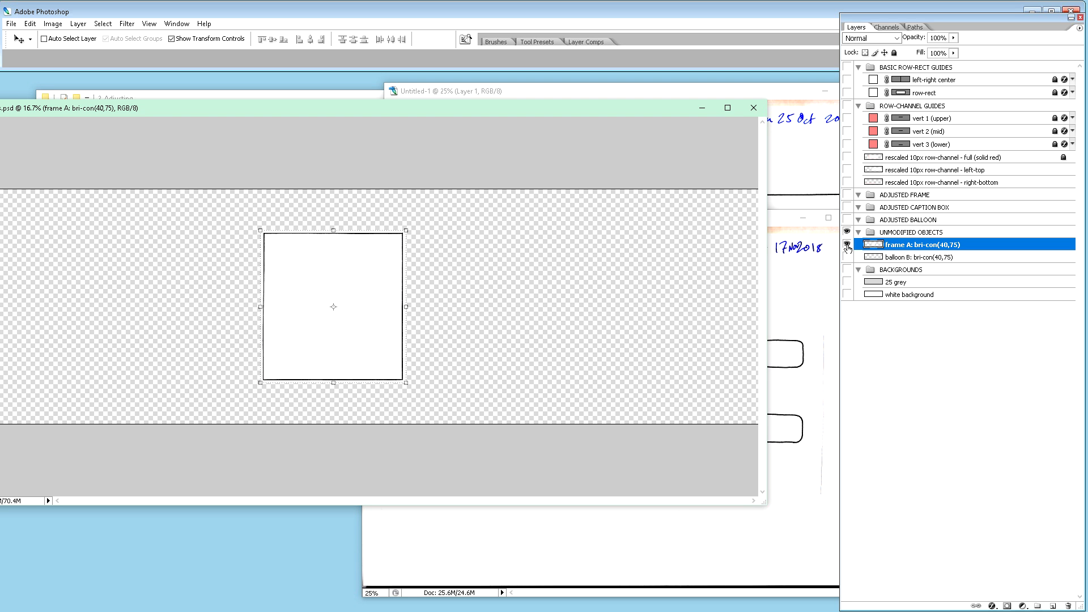
pyautogui.keyDown('alt'); pyautogui.click(848, 245); pyautogui.keyUp('alt')
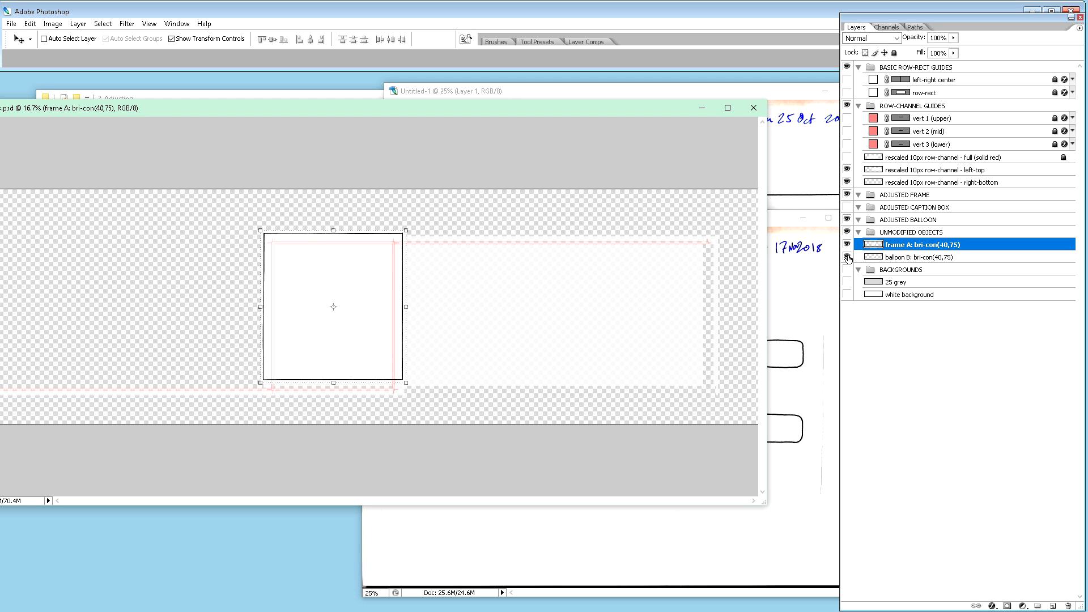
pyautogui.keyDown('alt'); pyautogui.click(847, 257); pyautogui.keyUp('alt')
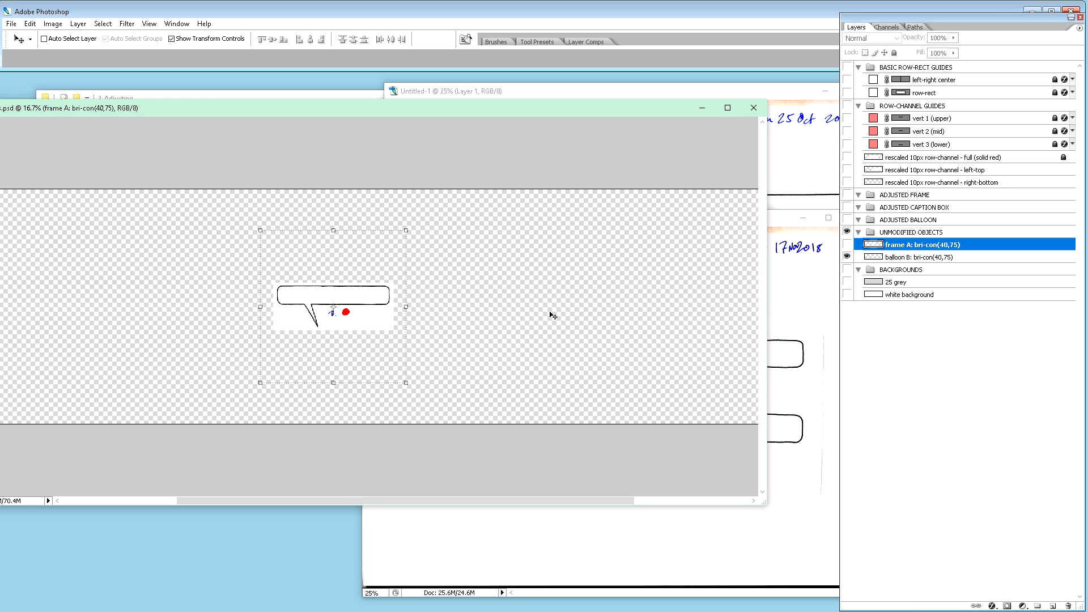
pyautogui.hotkey('ctrl', '+')
pyautogui.hotkey('ctrl', '+')
pyautogui.hotkey('ctrl', '+')
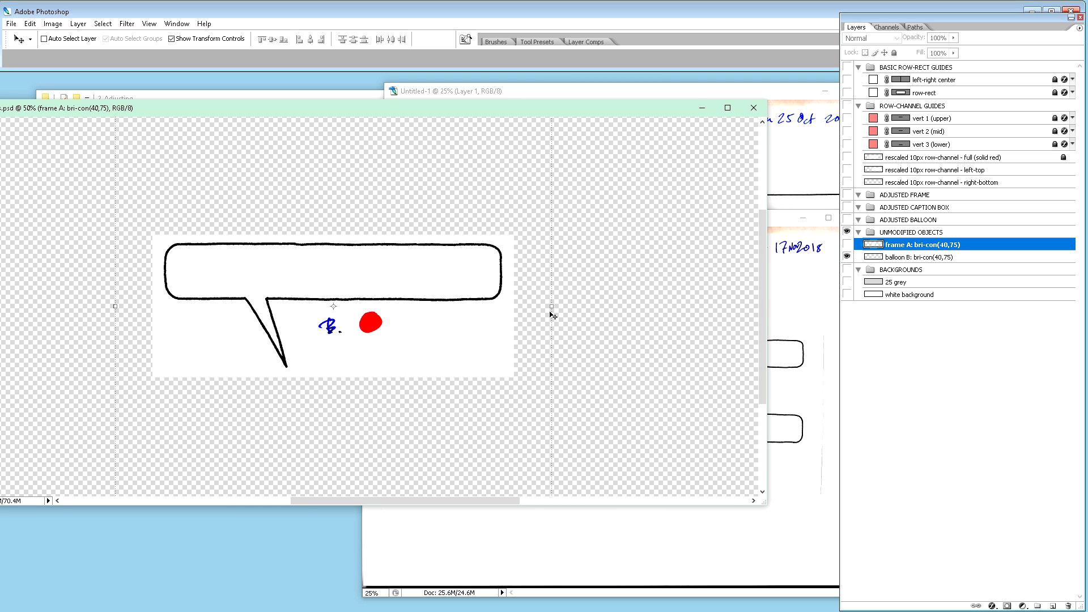
pyautogui.moveTo(765, 504); pyautogui.dragTo(804, 579)
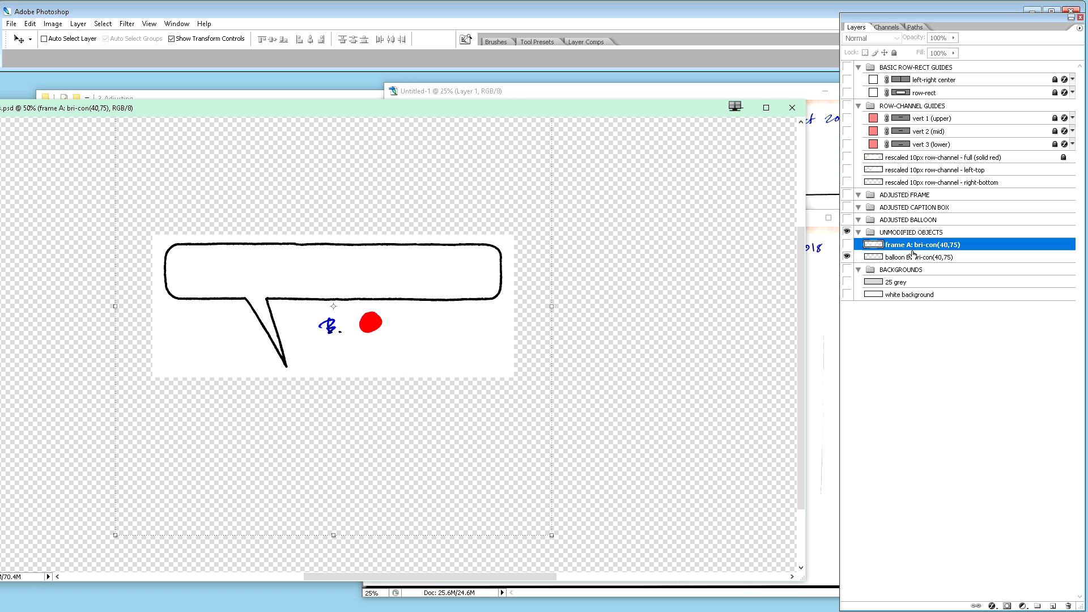
# - Duplicate the frame A layer into the ADJUSTED FRAME group and the balloon B layer into the ADJUSTED BALLOON group
pyautogui.click(914, 207)
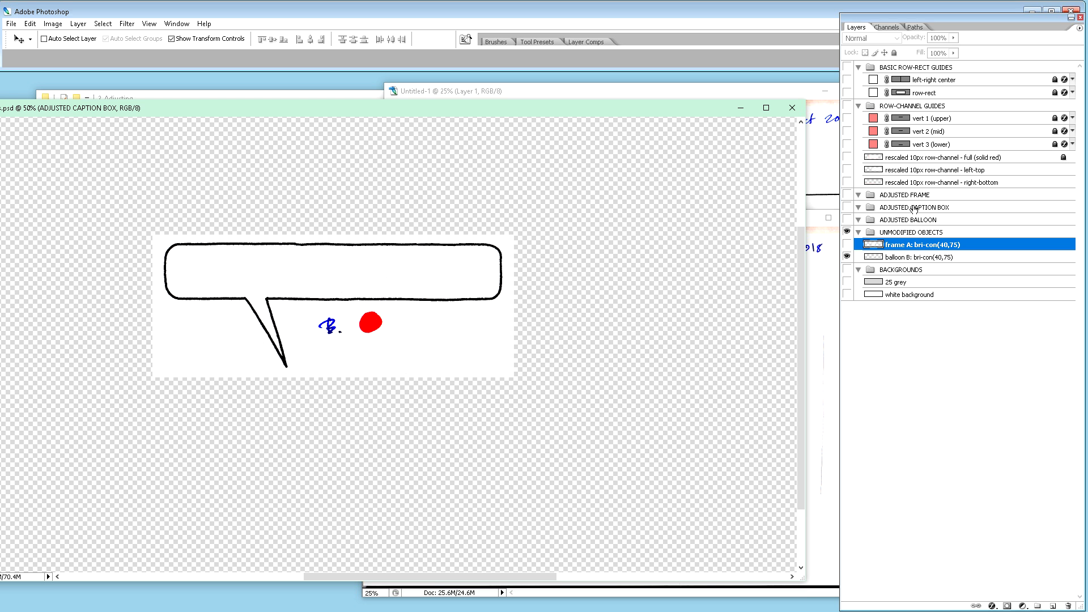
pyautogui.click(924, 247)
pyautogui.moveTo(918, 247); pyautogui.dragTo(922, 197)
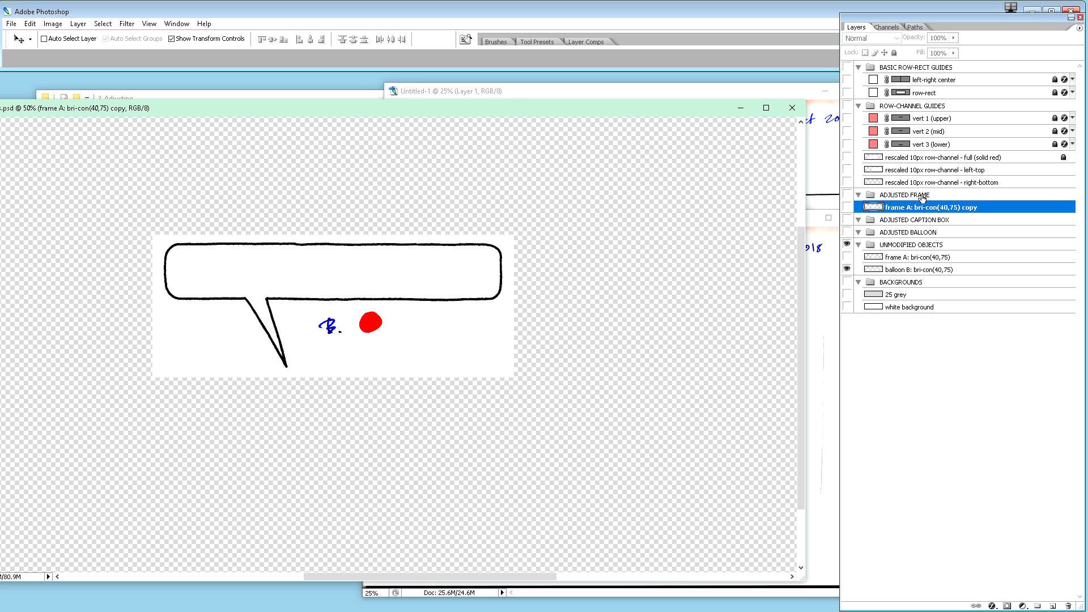
pyautogui.click(914, 272)
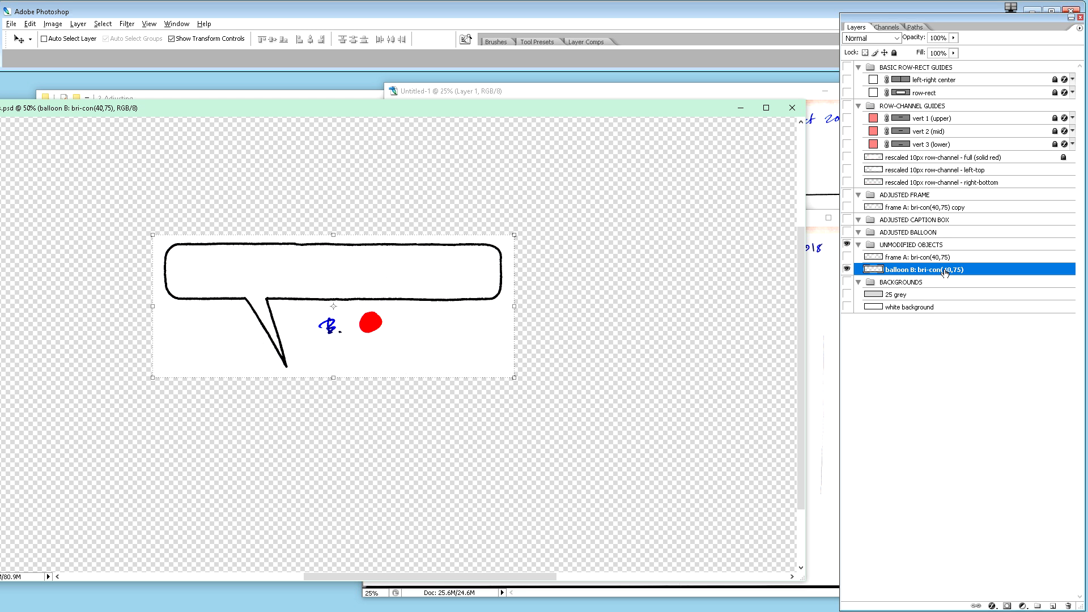
pyautogui.moveTo(934, 273); pyautogui.dragTo(934, 237)
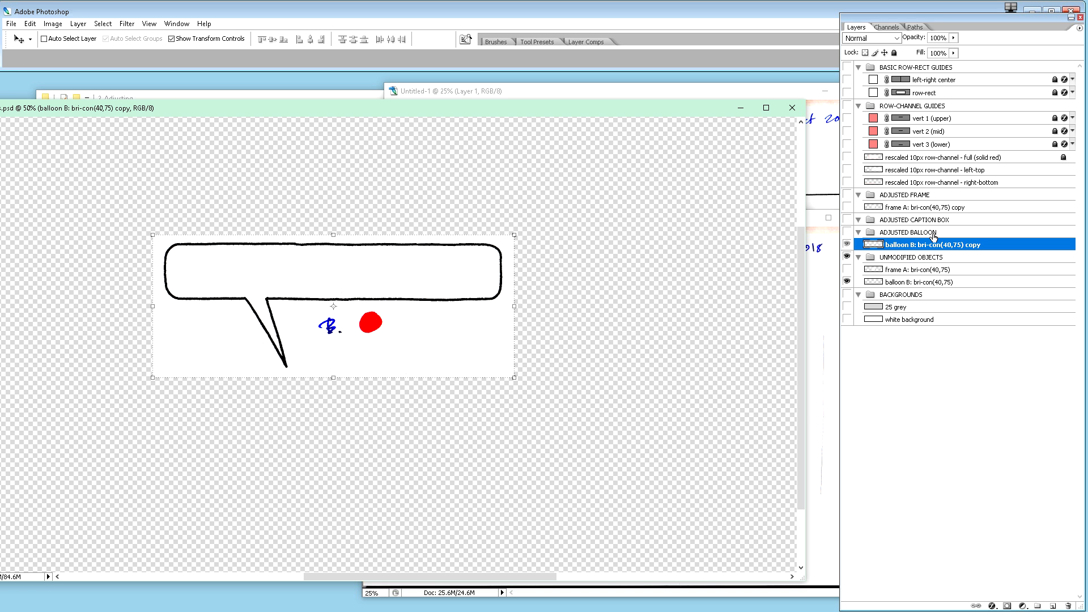
# - Rename the frame copy in the ADJUSTED FRAME group "frame A: mod"
pyautogui.doubleClick(953, 208)
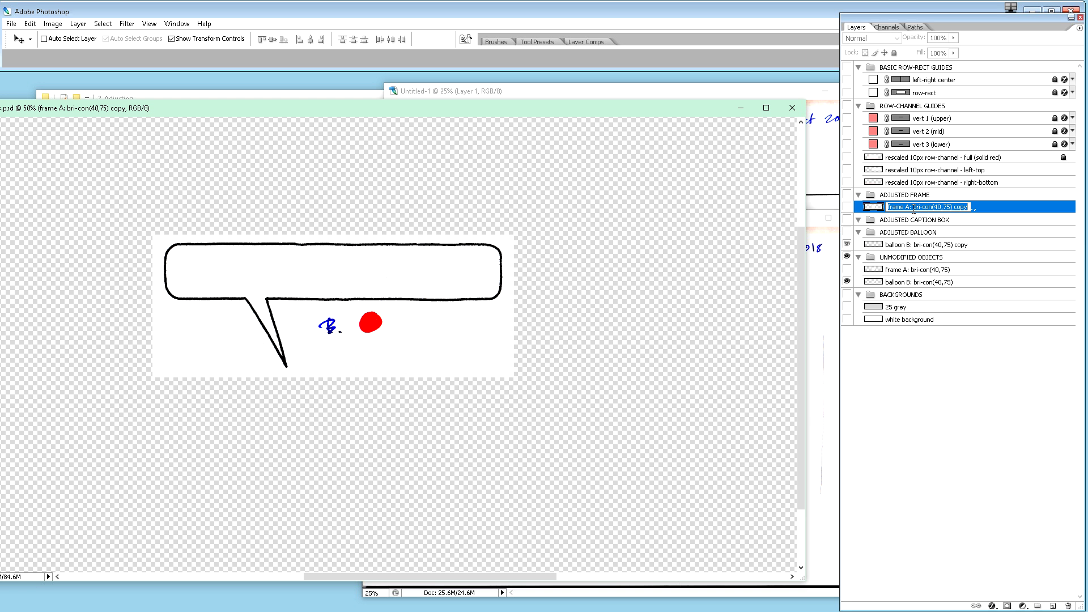
pyautogui.moveTo(914, 207); pyautogui.dragTo(972, 208)
pyautogui.write('mod')
pyautogui.press('Return')
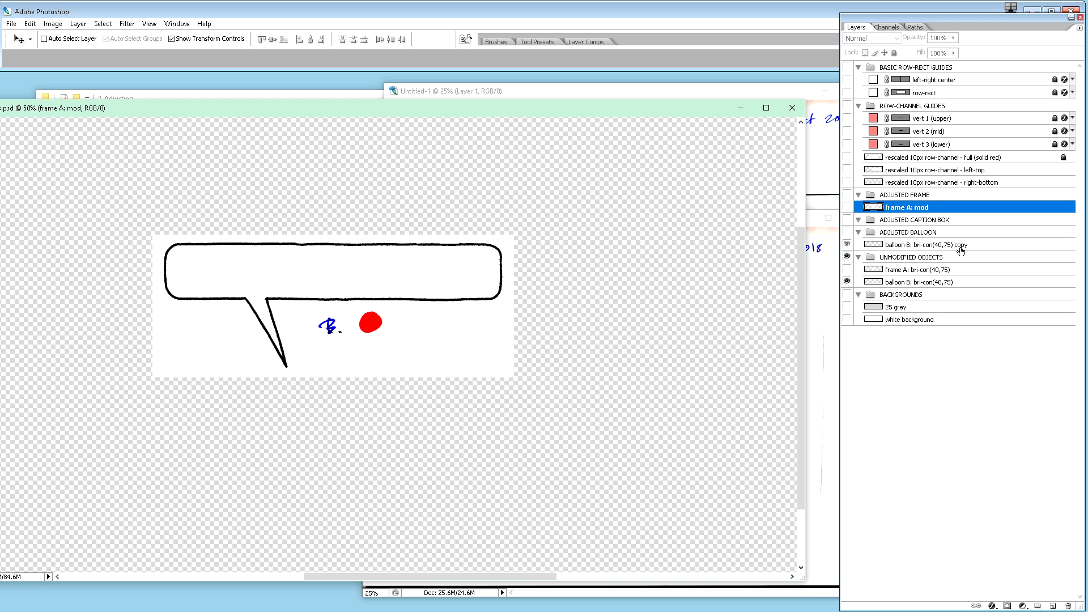
# - Rename the balloon copy in the ADJUSTED BALLOON group "balloon B: mod"
pyautogui.doubleClick(939, 249)
pyautogui.moveTo(916, 246); pyautogui.dragTo(972, 247)
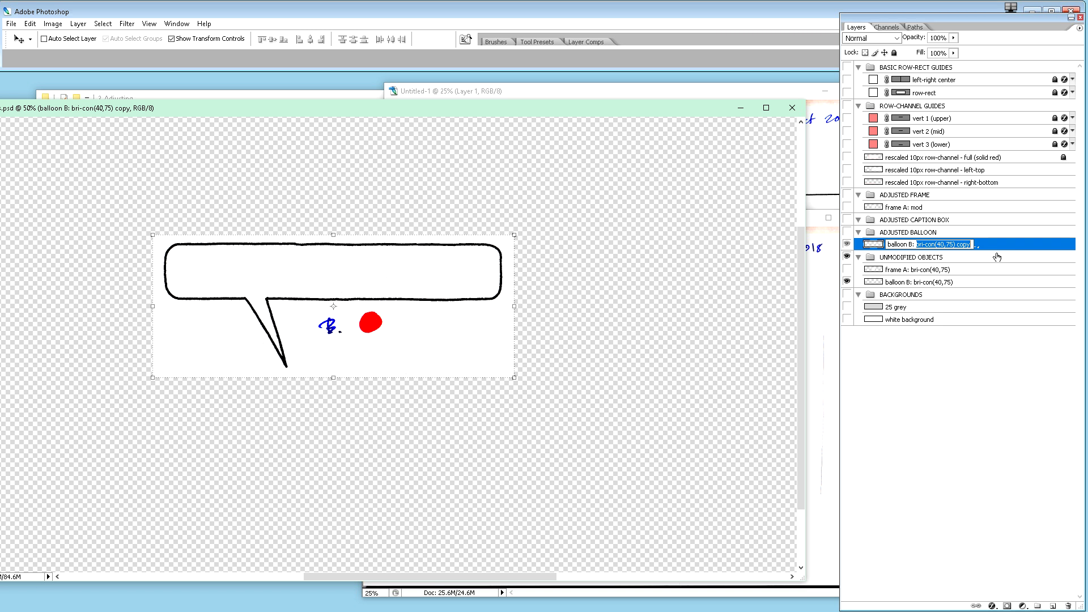
pyautogui.write('mod')
pyautogui.press('Return')
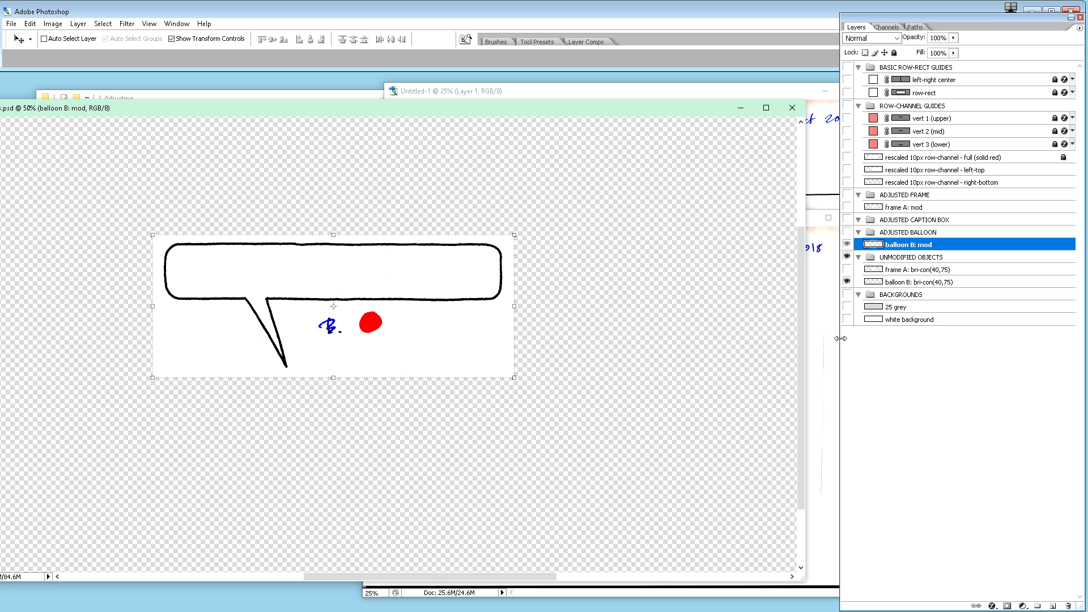
# - Hide the "balloon B: mod" layer and show "frame A: mod" along with the ADJUSTED FRAME and ADJUSTED BALLOON groups
pyautogui.hotkey('ctrl', '+')
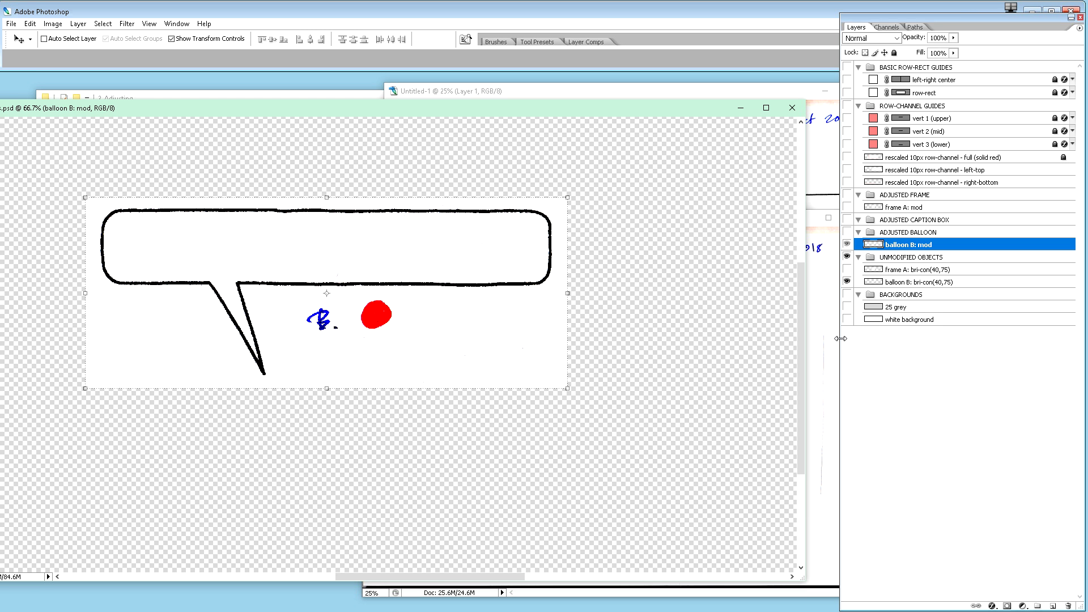
pyautogui.hotkey('ctrl', '+')
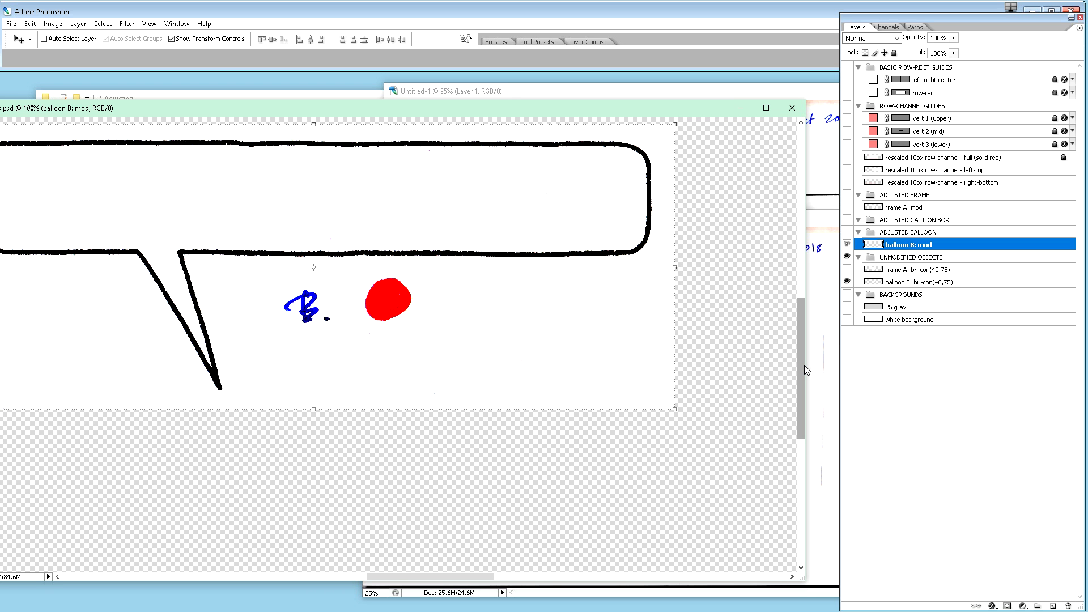
pyautogui.hotkey('ctrl', '-')
pyautogui.hotkey('ctrl', '-')
pyautogui.hotkey('ctrl', '-')
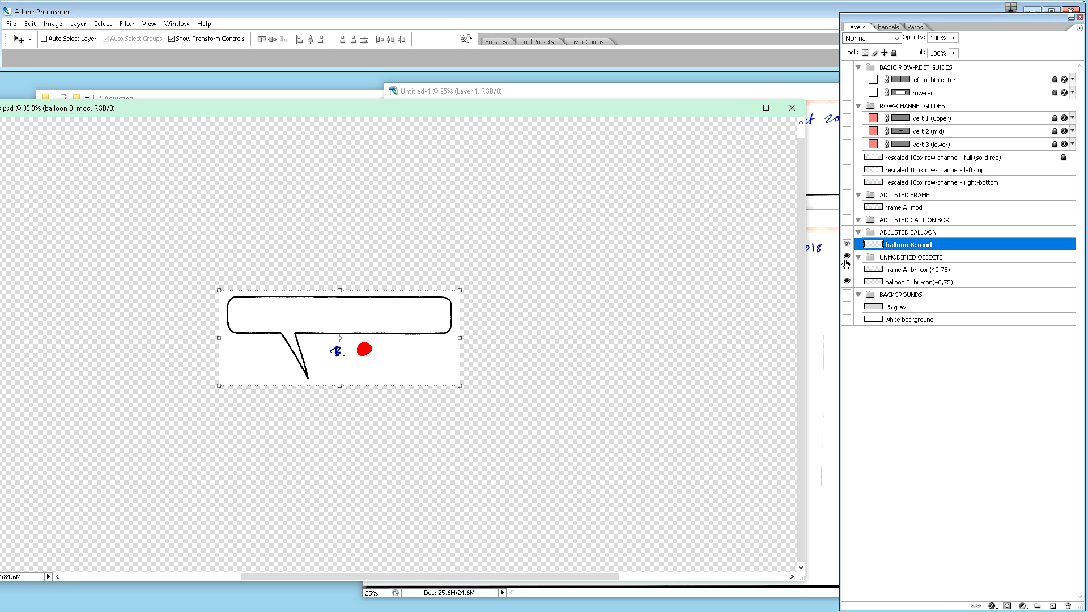
pyautogui.click(848, 245)
pyautogui.click(847, 245)
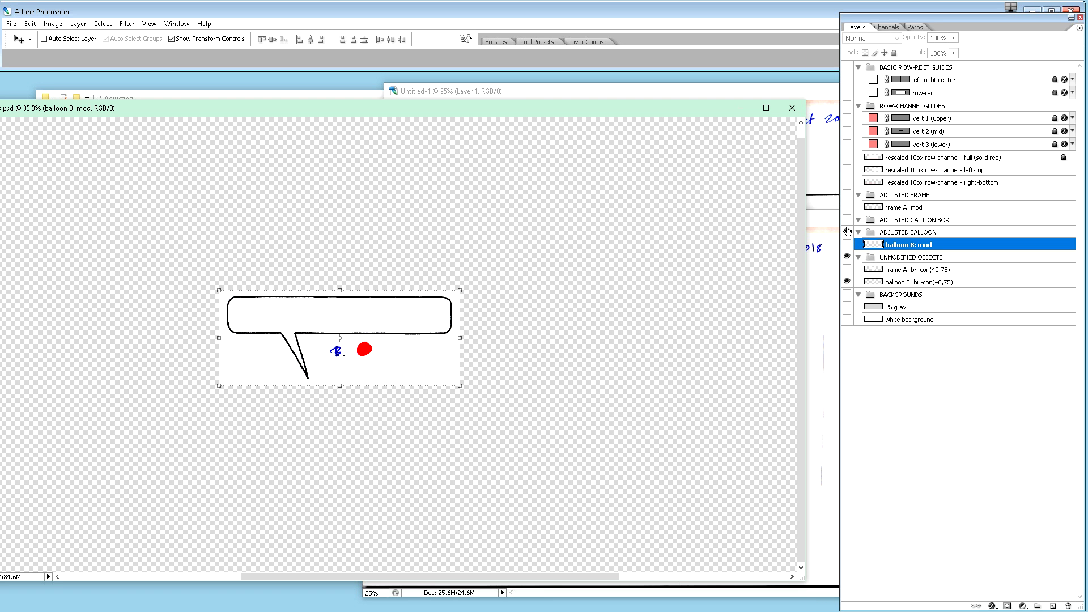
pyautogui.click(847, 208)
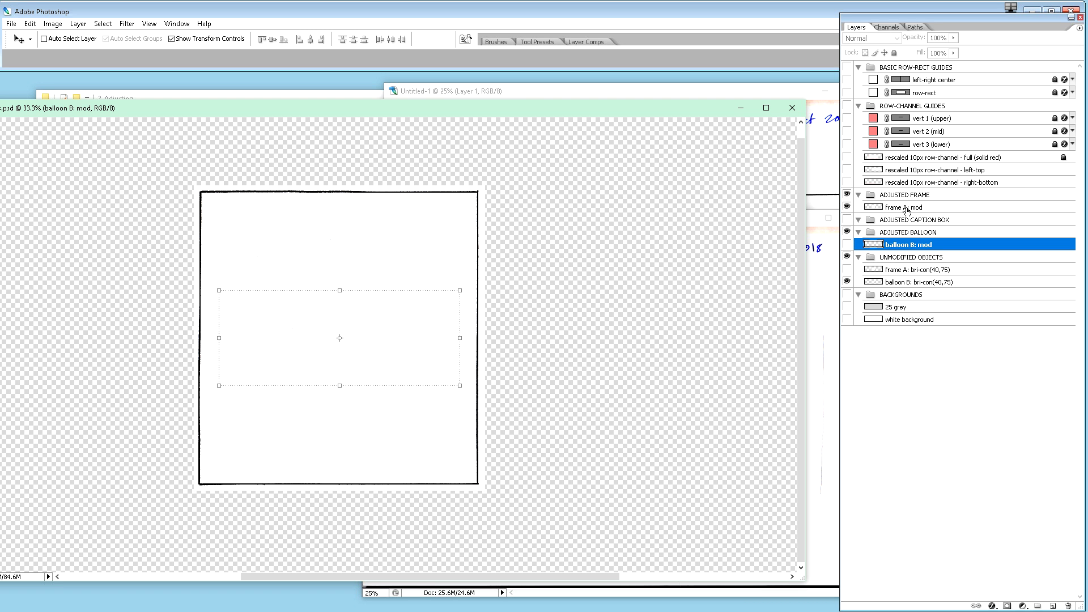
# - Make "frame A: mod" the active layer, hide the unmodified objects and adjusted balloon group, and show the left-top and right-bottom row-channel guides
pyautogui.click(906, 209)
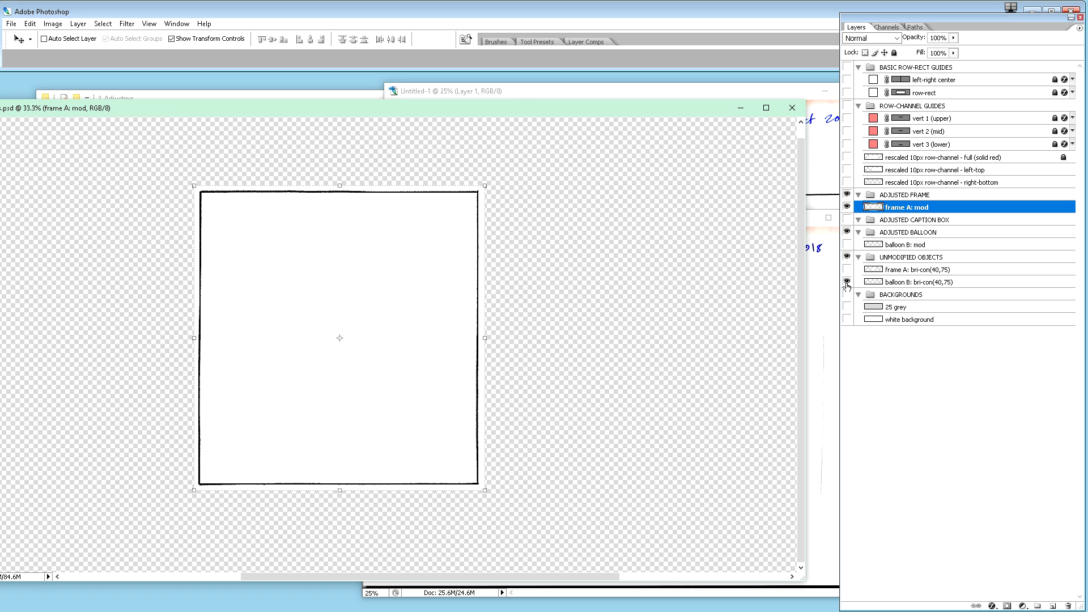
pyautogui.moveTo(848, 284); pyautogui.dragTo(854, 230)
pyautogui.scroll(1, 614, 367)
pyautogui.click(848, 182)
pyautogui.click(847, 169)
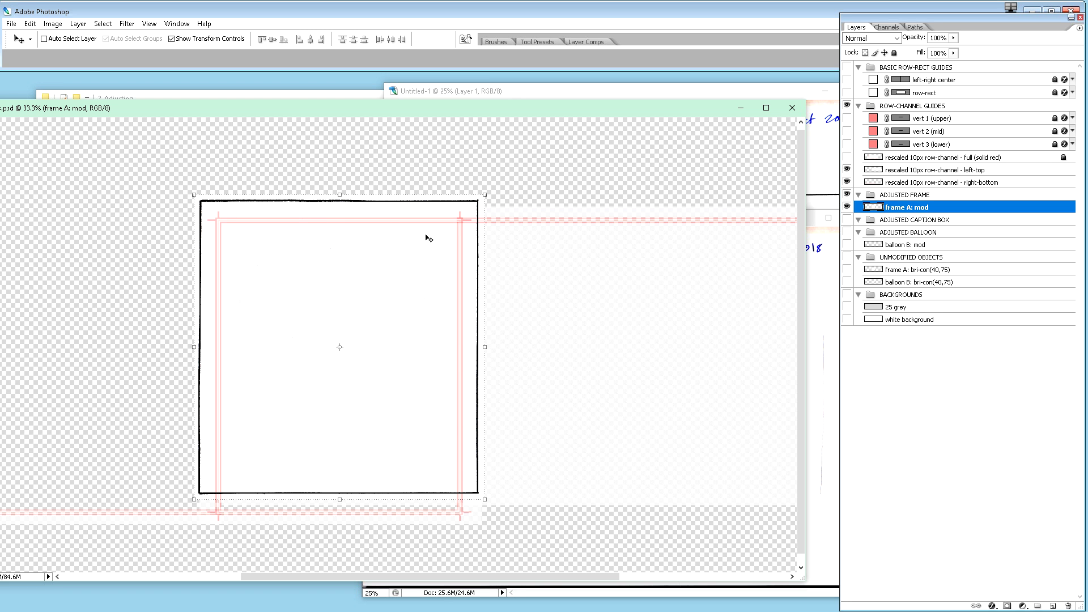
# - Move "frame A: mod" straight down until its top and bottom borders sit inside the horizontal row-channel guides
pyautogui.hotkey('ctrl', '+')
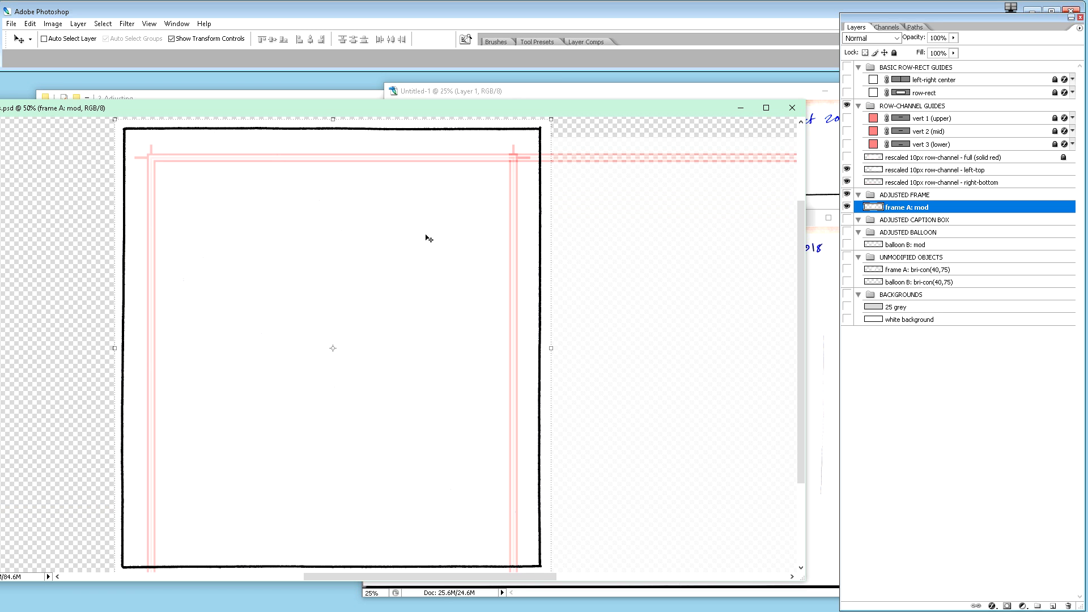
pyautogui.moveTo(438, 98); pyautogui.dragTo(440, 25)
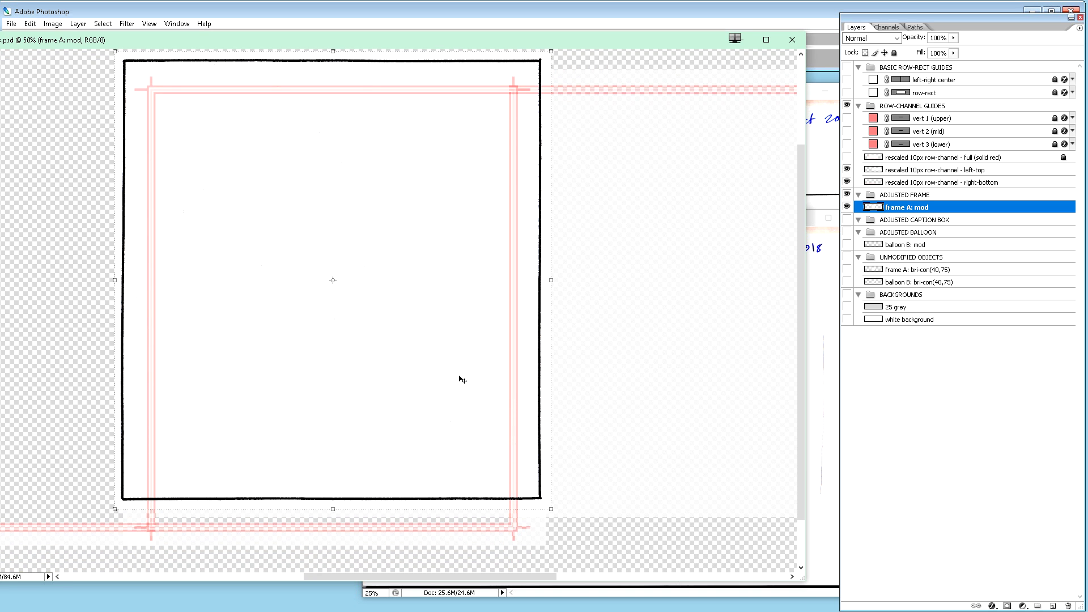
pyautogui.hotkey('shift', 'Down')
pyautogui.hotkey('shift', 'Down')
pyautogui.hotkey('shift', 'Down')
pyautogui.hotkey('shift', 'Down')
pyautogui.hotkey('shift', 'Down')
pyautogui.hotkey('shift', 'Down')
pyautogui.hotkey('shift', 'Down')
pyautogui.hotkey('shift', 'Down')
pyautogui.hotkey('shift', 'Down')
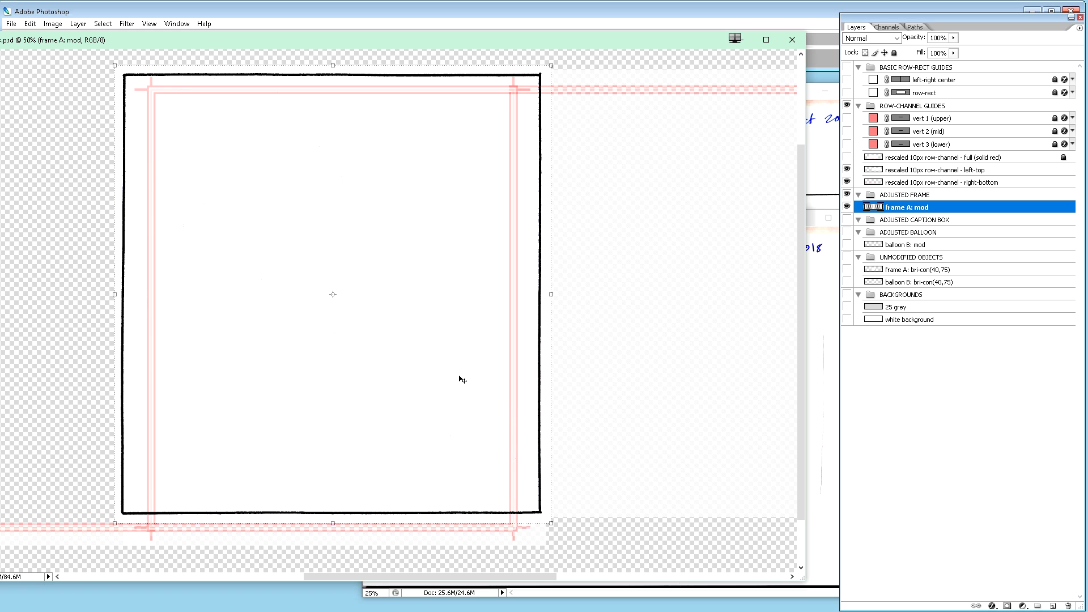
pyautogui.hotkey('shift', 'Down')
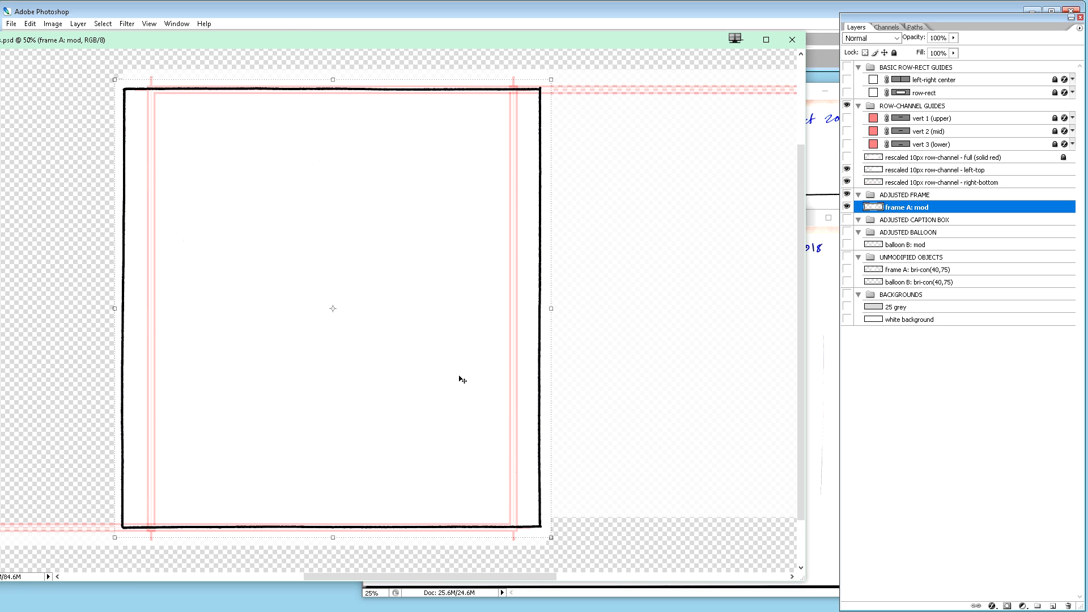
pyautogui.press('Down')
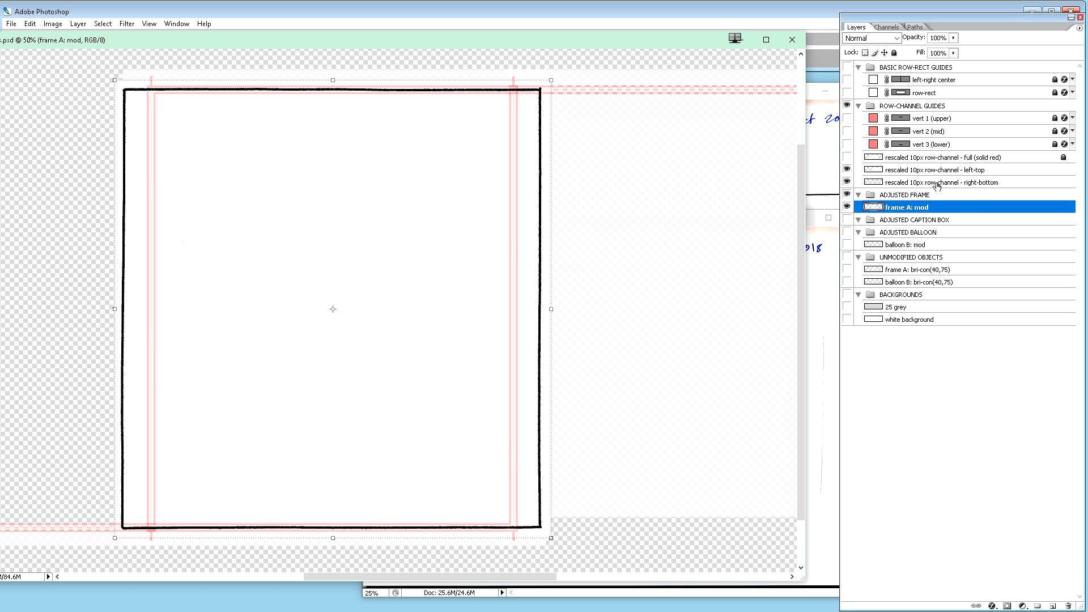
# - Move the "rescaled 10px row-channel - right-bottom" guide right until its vertical channel encloses the frame's right border
pyautogui.click(937, 185)
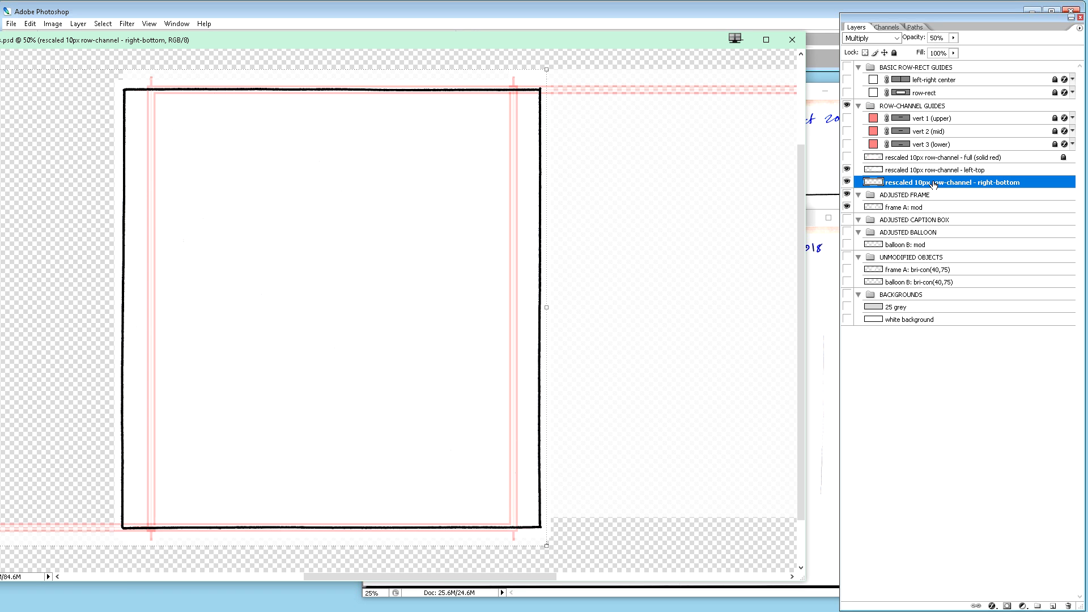
pyautogui.hotkey('shift', 'Right')
pyautogui.hotkey('shift', 'Right')
pyautogui.hotkey('shift', 'Right')
pyautogui.hotkey('shift', 'Right')
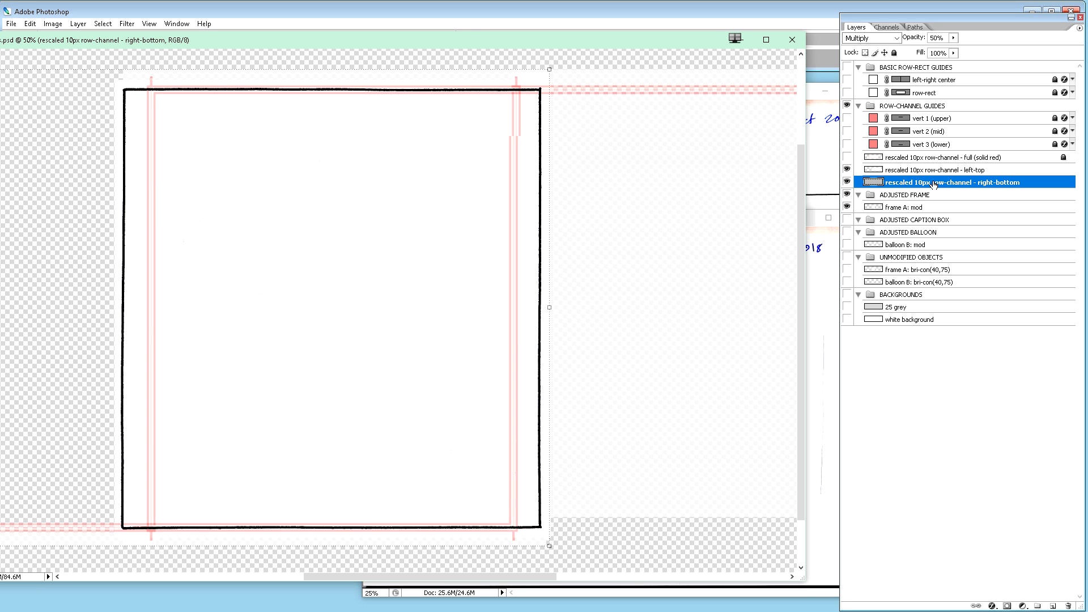
pyautogui.hotkey('shift', 'Right')
pyautogui.hotkey('shift', 'Right')
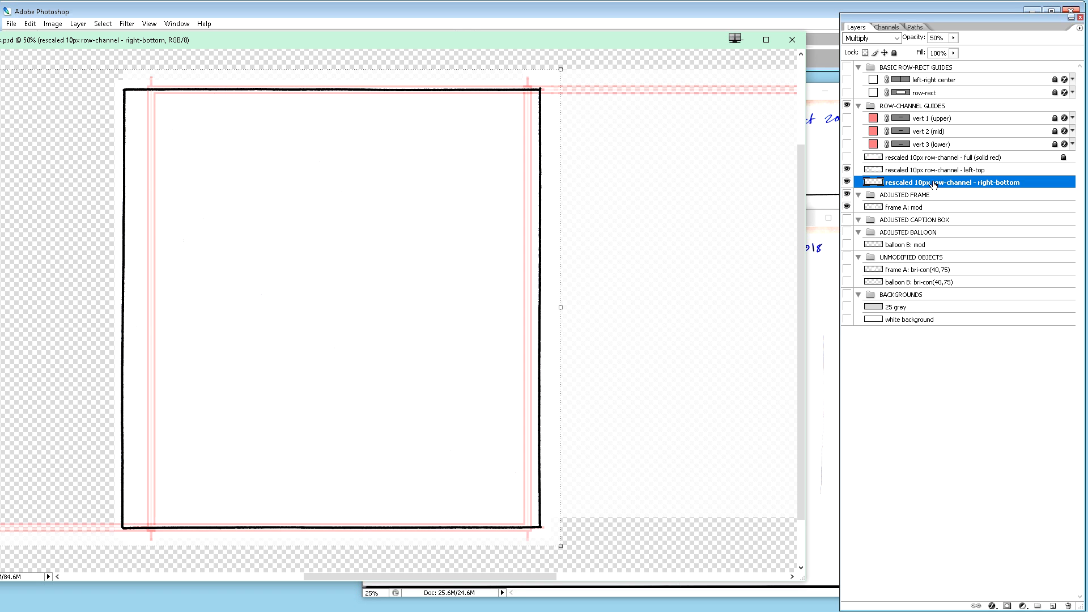
pyautogui.hotkey('shift', 'Right')
pyautogui.hotkey('shift', 'Right')
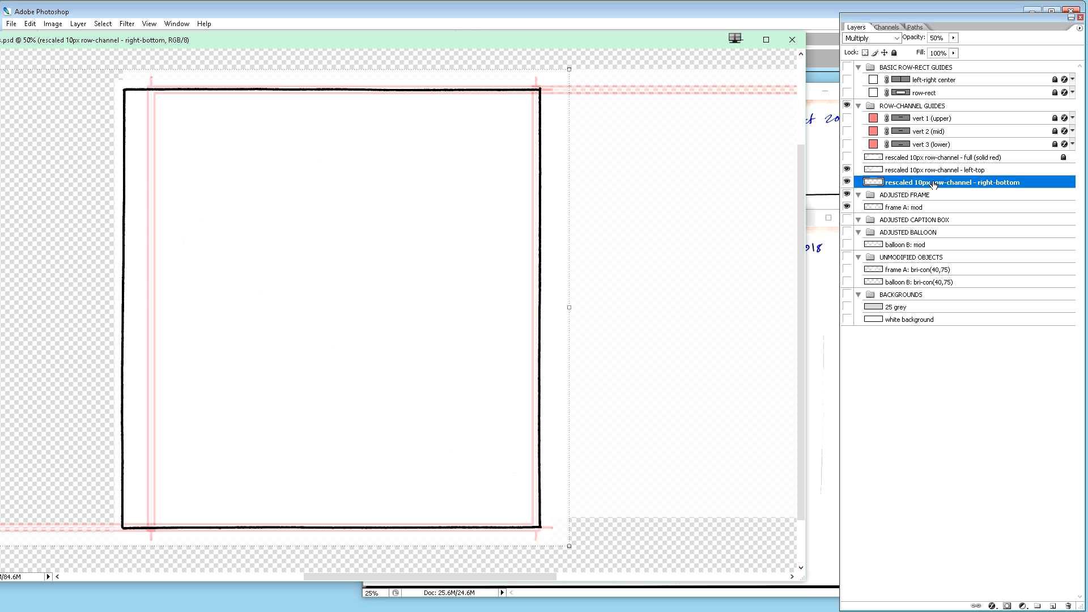
pyautogui.hotkey('shift', 'Right')
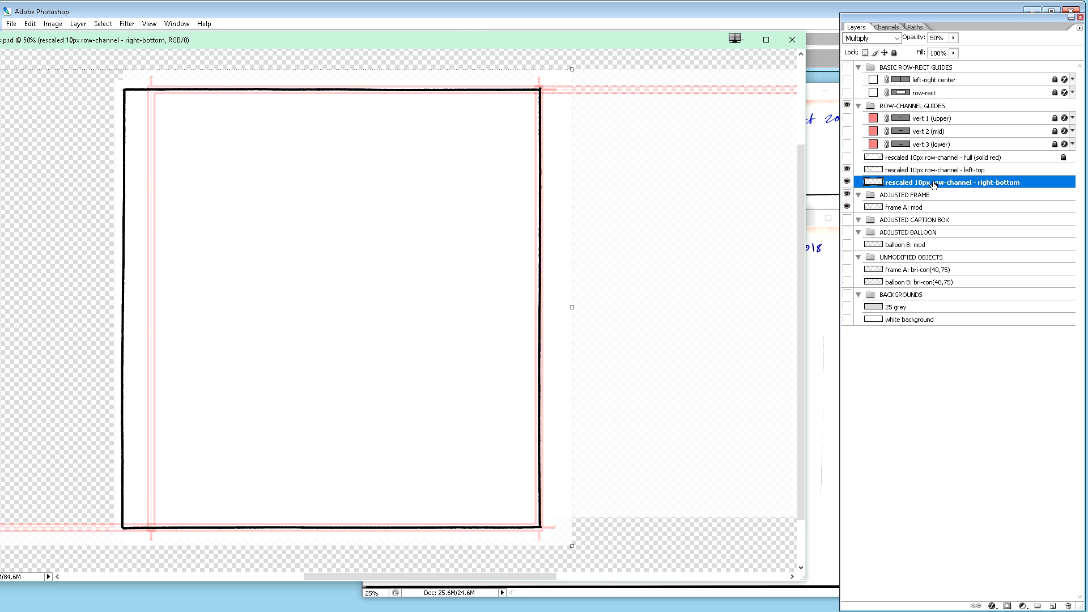
pyautogui.press('Right')
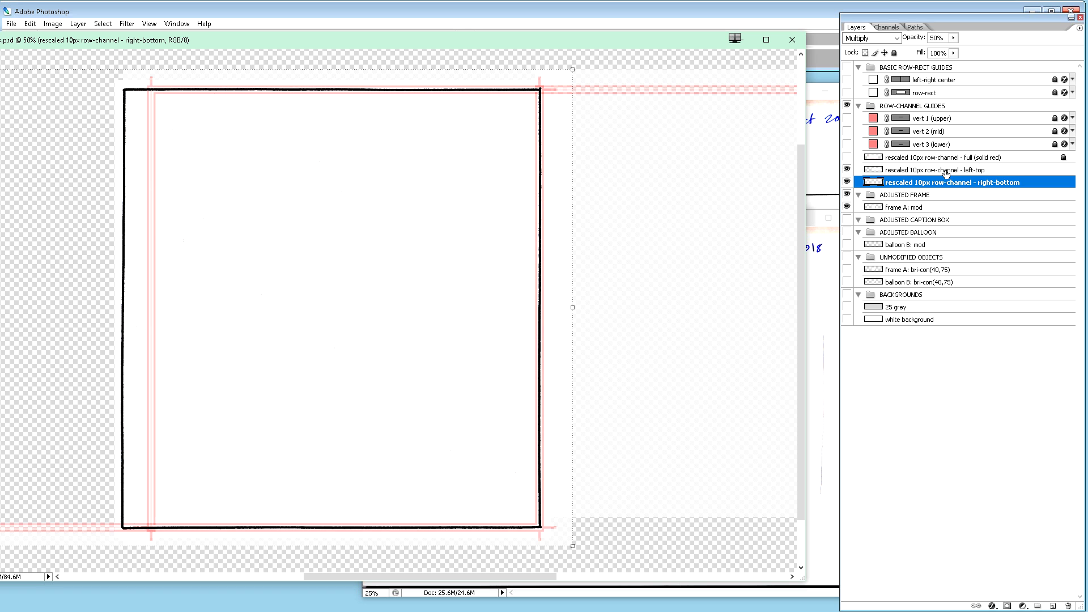
# - Move the "rescaled 10px row-channel - left-top" guide left until its vertical channel lines up with the frame's left border
pyautogui.click(945, 172)
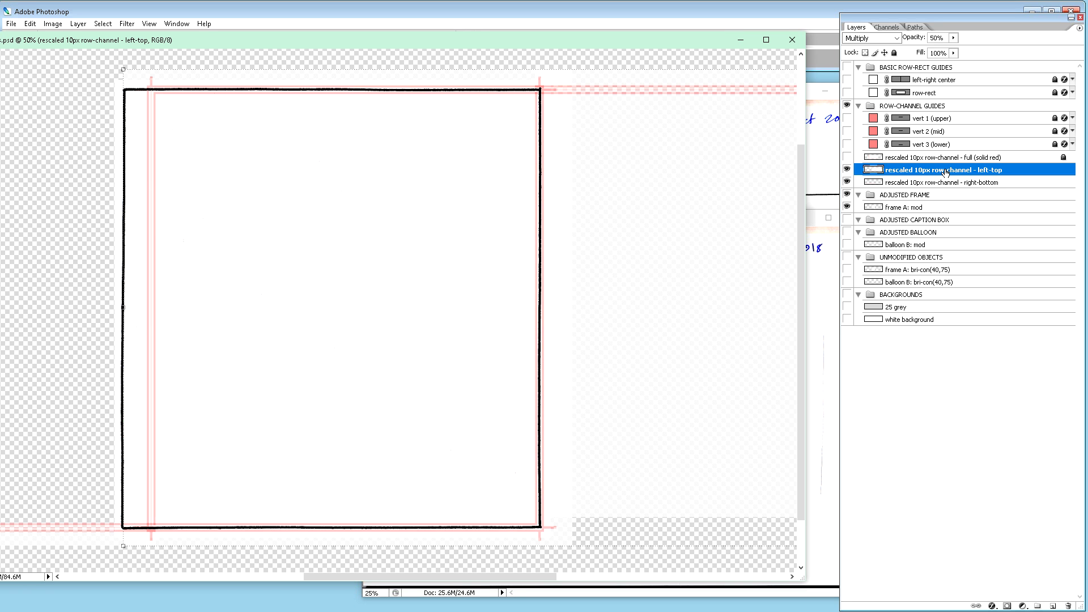
pyautogui.hotkey('shift', 'Left')
pyautogui.hotkey('shift', 'Left')
pyautogui.hotkey('shift', 'Left')
pyautogui.hotkey('shift', 'Left')
pyautogui.hotkey('shift', 'Left')
pyautogui.hotkey('shift', 'Left')
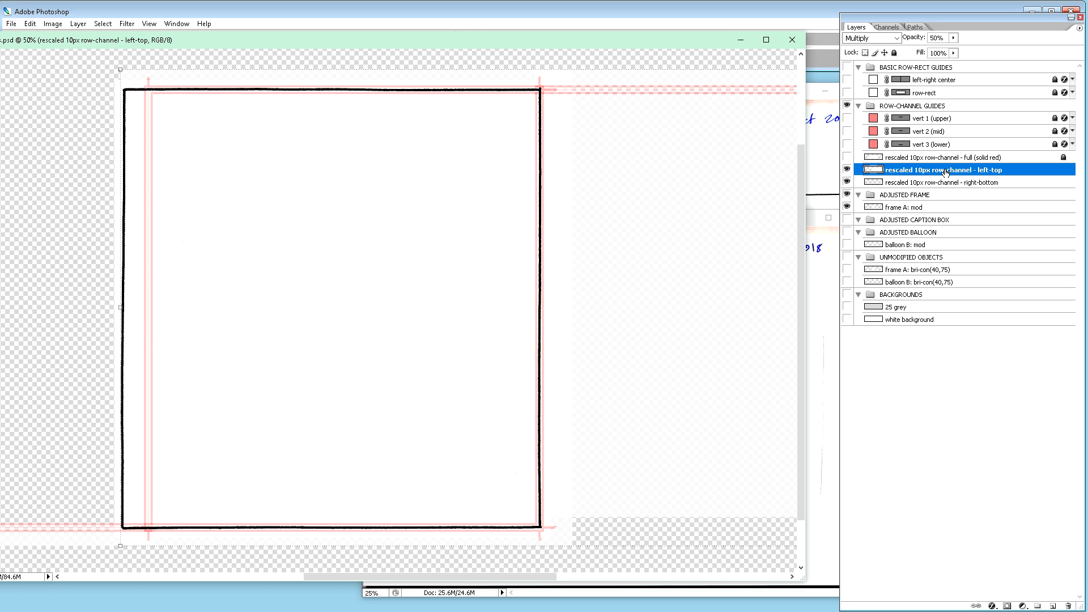
pyautogui.hotkey('shift', 'Left')
pyautogui.hotkey('shift', 'Left')
pyautogui.hotkey('shift', 'Left')
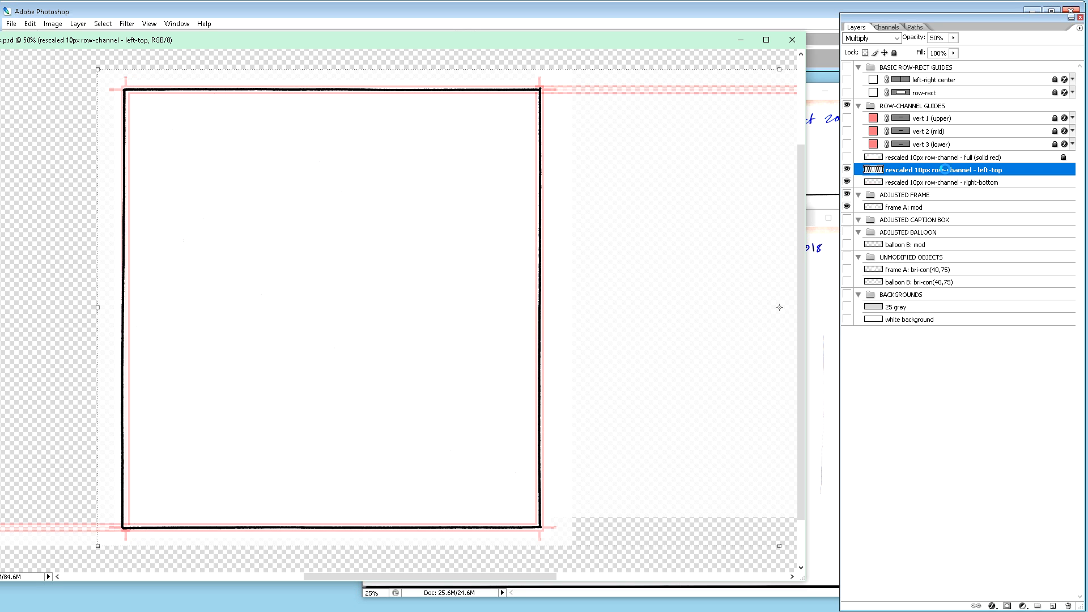
pyautogui.press('Left')
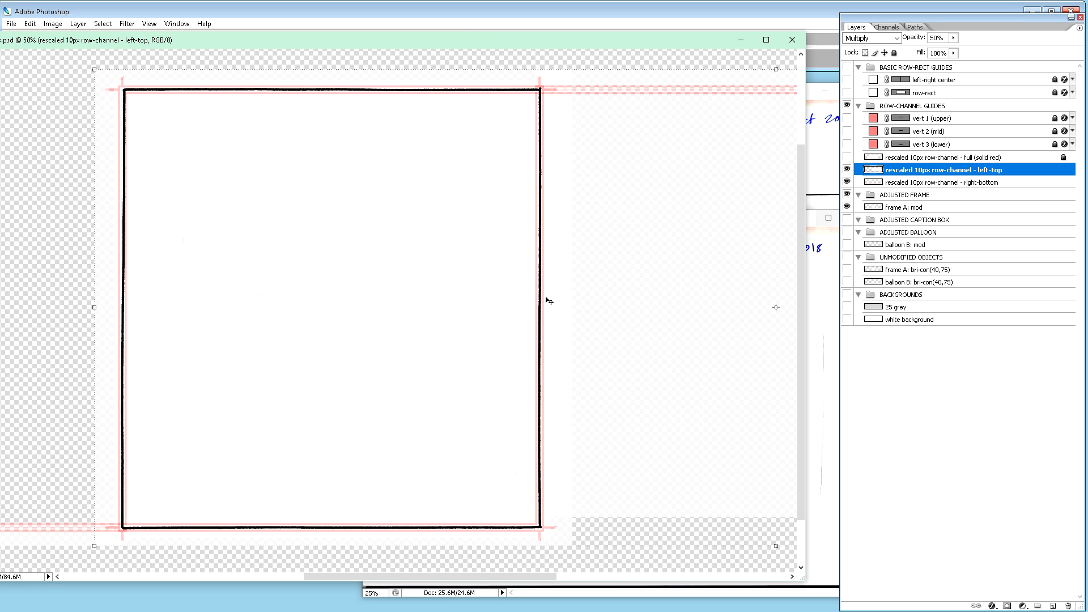
# - Examine up close how the frame's right border and bottom-right corner fit inside the guide channels
pyautogui.hotkey('ctrl', '+')
pyautogui.hotkey('ctrl', '+')
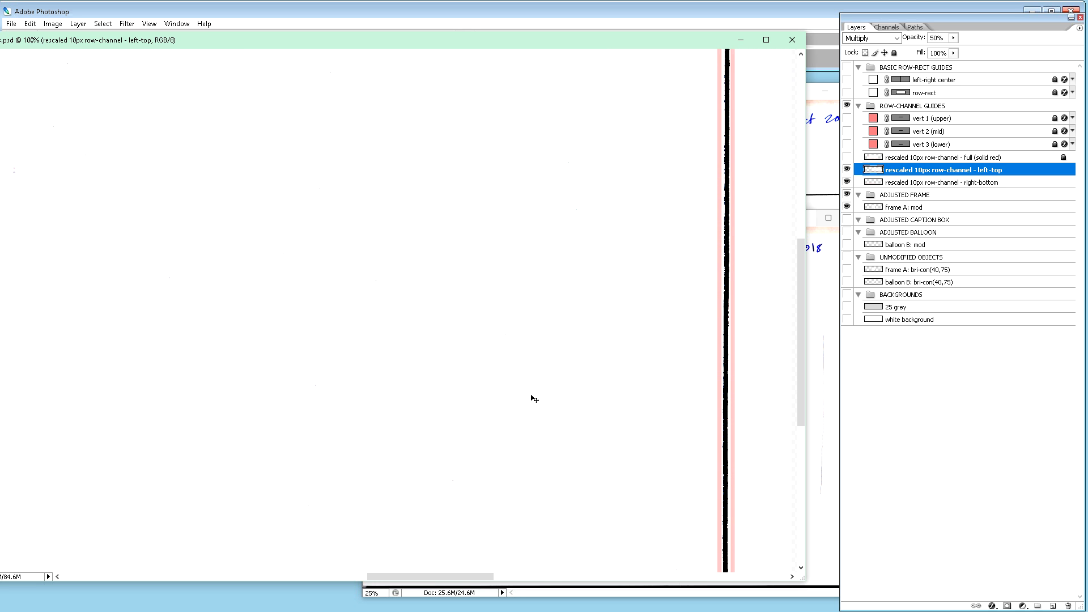
pyautogui.moveTo(457, 576); pyautogui.dragTo(510, 576)
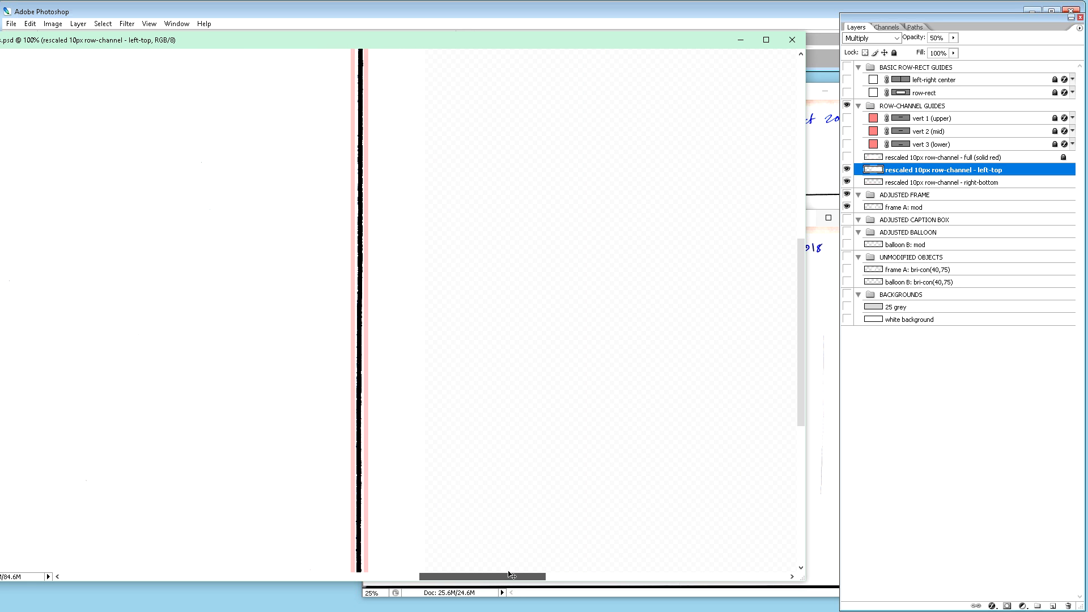
pyautogui.hotkey('ctrl', '+')
pyautogui.hotkey('ctrl', '+')
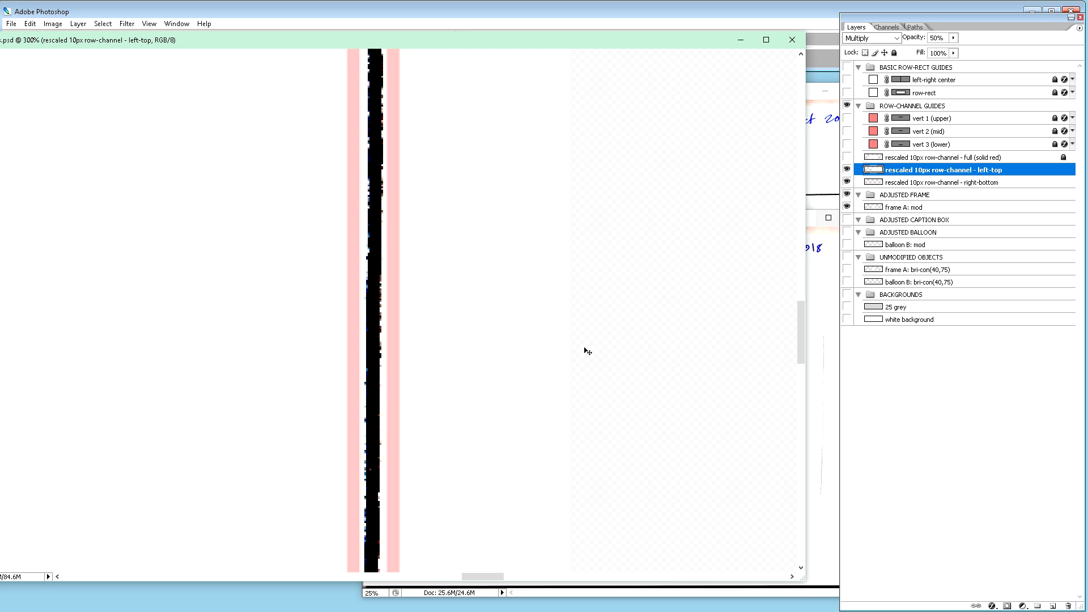
pyautogui.moveTo(801, 336); pyautogui.dragTo(777, 473)
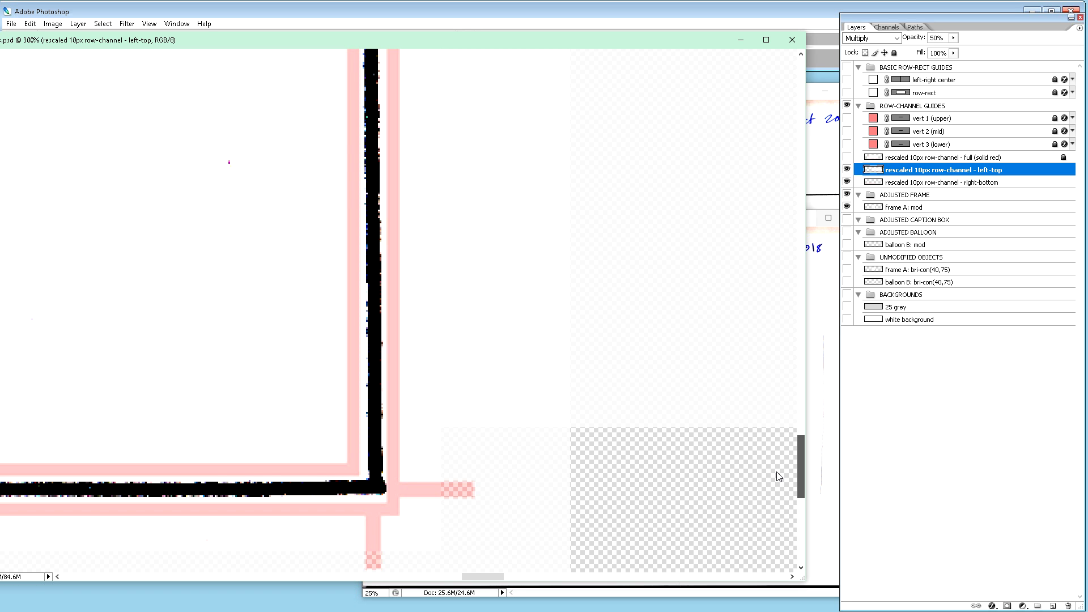
pyautogui.moveTo(779, 476); pyautogui.dragTo(778, 476)
pyautogui.hotkey('ctrl', '-')
pyautogui.hotkey('ctrl', '-')
pyautogui.hotkey('ctrl', '-')
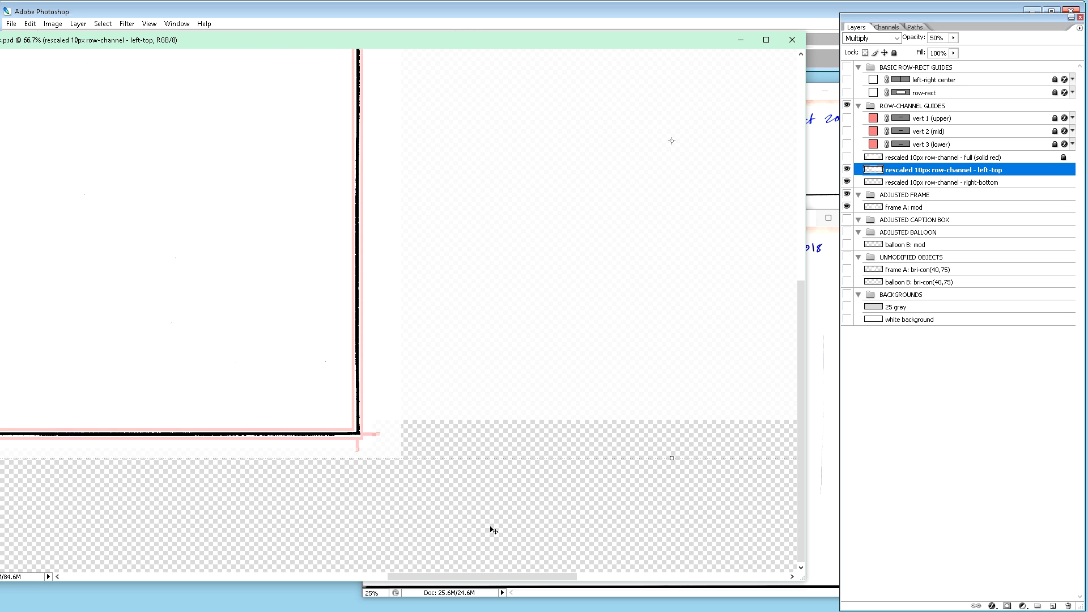
# - Examine the frame's left border from top to bottom for slant relative to the left guide channel
pyautogui.moveTo(522, 574); pyautogui.dragTo(444, 574)
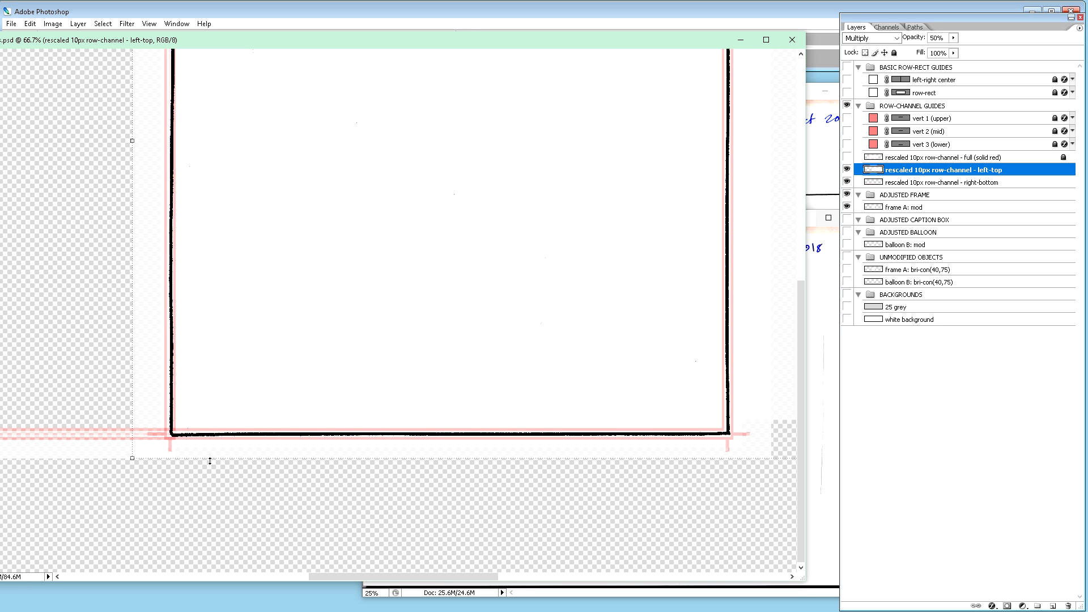
pyautogui.scroll(3, 577, 314)
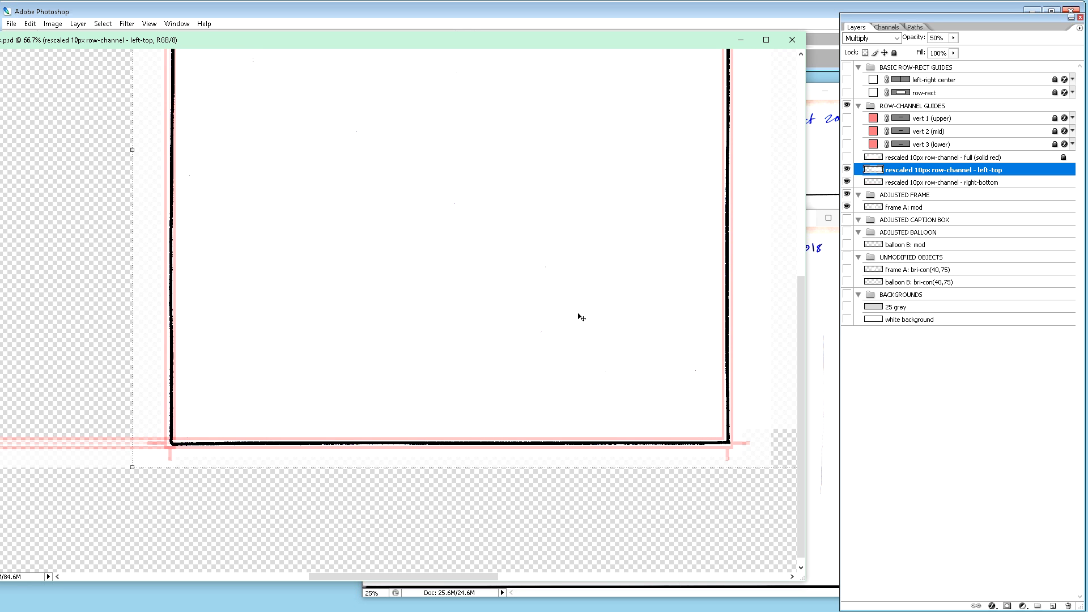
pyautogui.scroll(5, 578, 316)
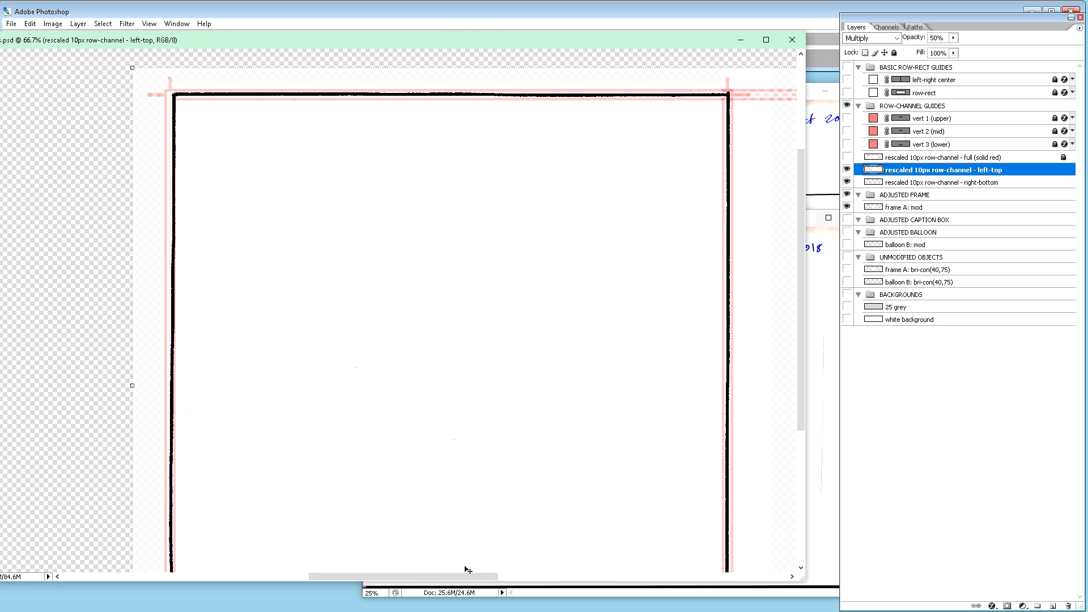
pyautogui.moveTo(463, 573); pyautogui.dragTo(430, 578)
pyautogui.scroll(-5, 457, 444)
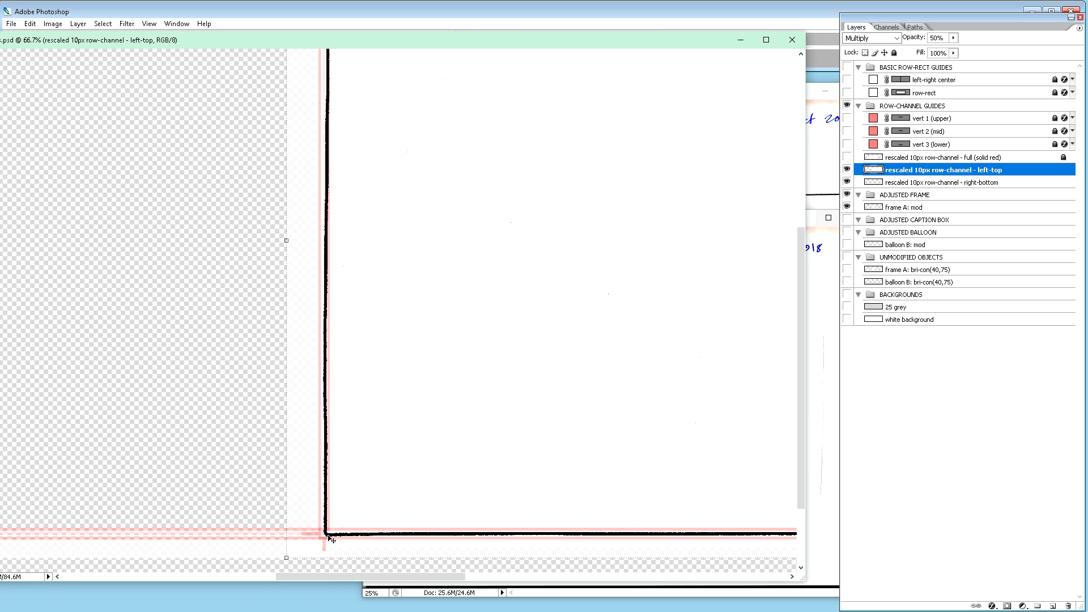
pyautogui.moveTo(399, 577)
pyautogui.mouseDown()
pyautogui.moveTo(477, 584)
pyautogui.moveTo(403, 576)
pyautogui.mouseUp()
pyautogui.scroll(10, 396, 518)
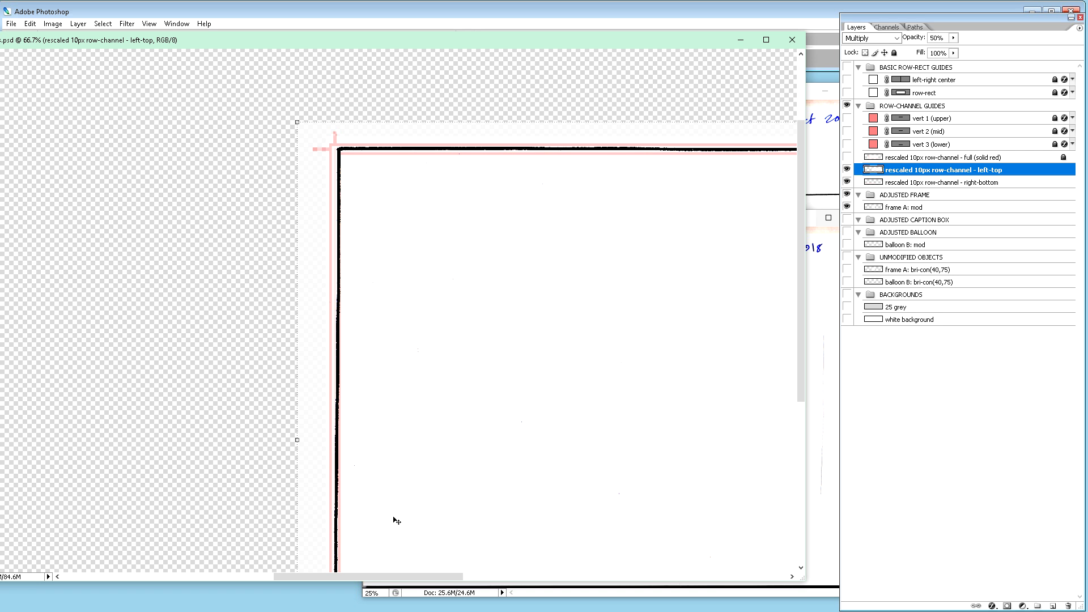
pyautogui.scroll(-10, 396, 520)
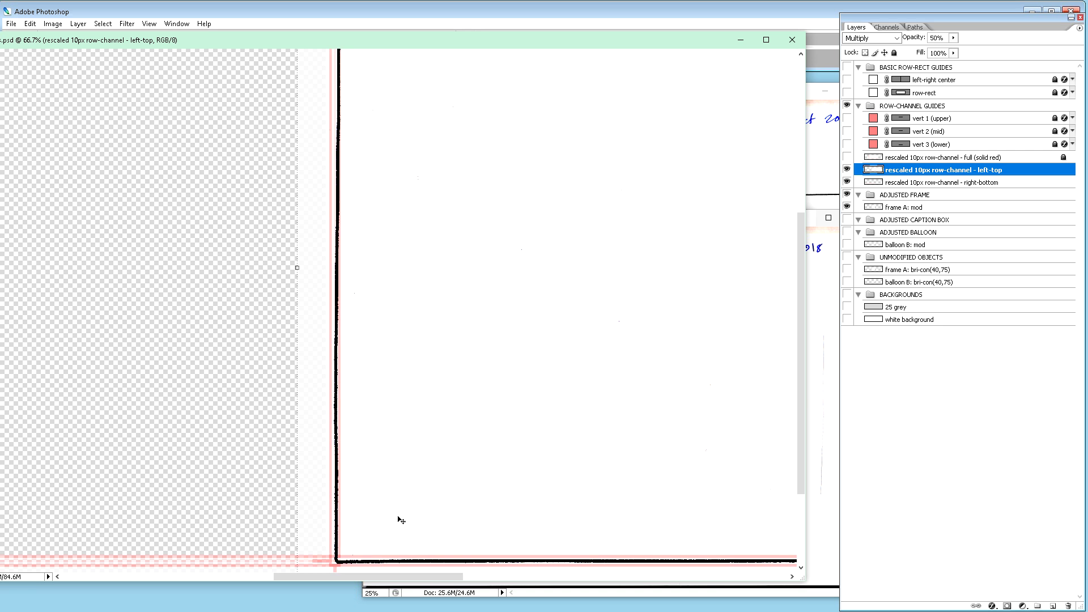
pyautogui.scroll(10, 401, 520)
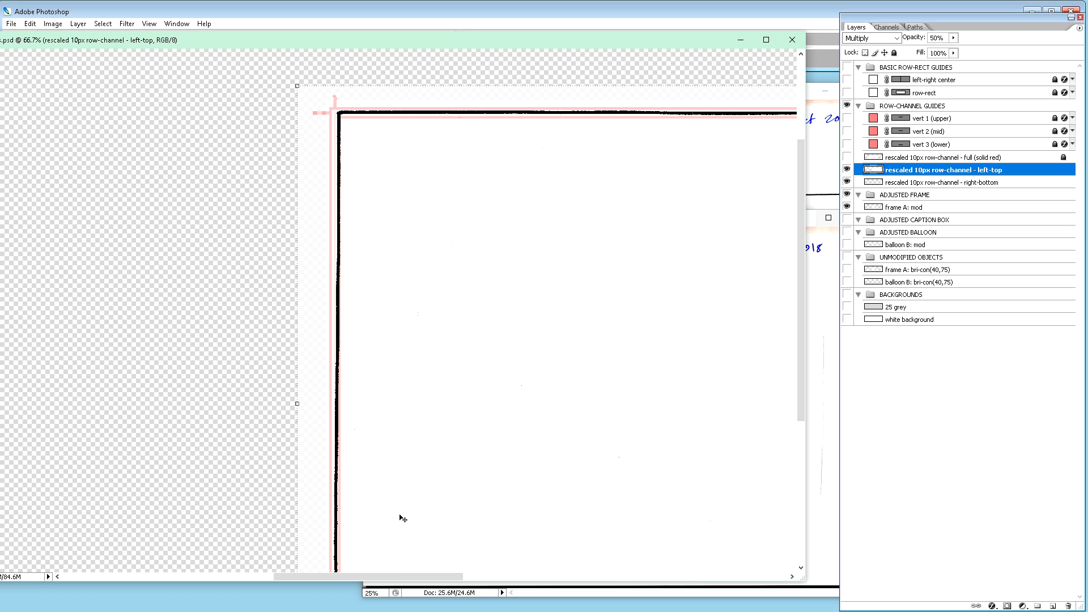
pyautogui.hotkey('ctrl', '-')
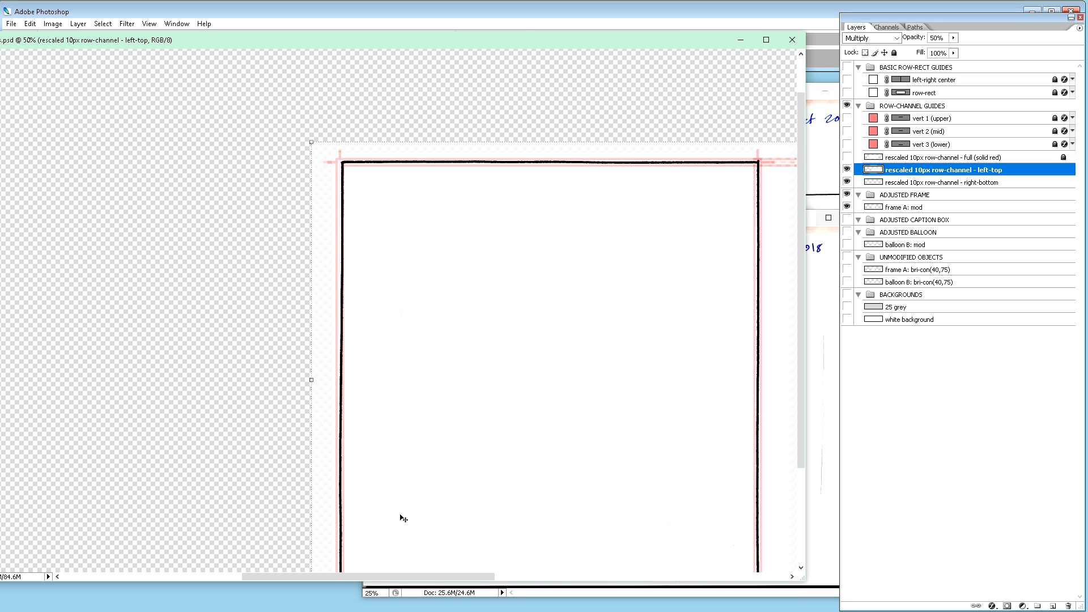
pyautogui.scroll(-3, 401, 480)
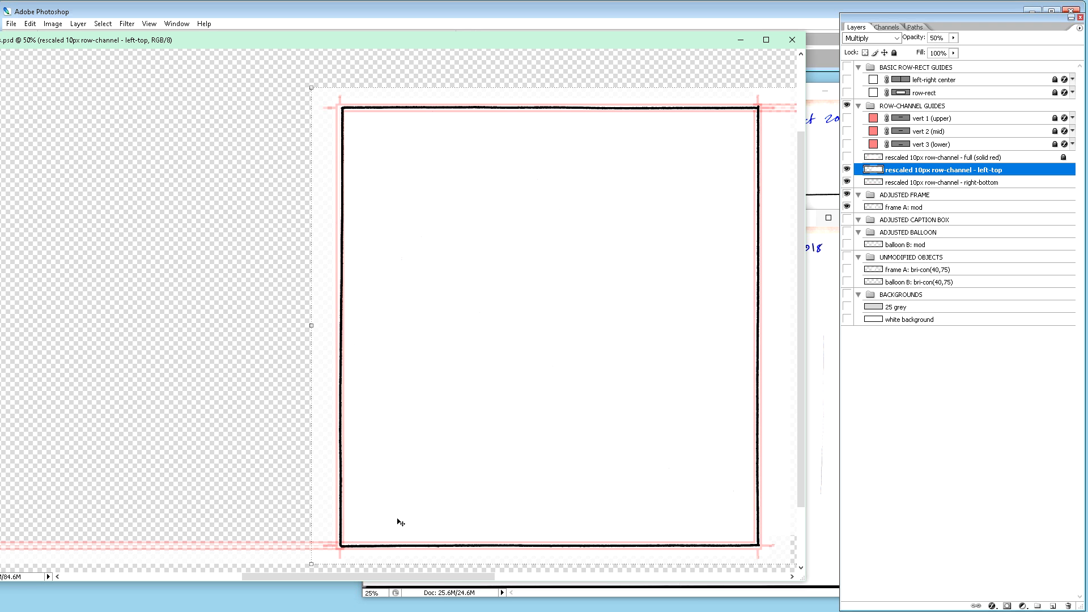
# - Select a narrow strip around the left border of "frame A: mod" with the Marquee tool and copy it to a new layer
pyautogui.press('m')
pyautogui.click(917, 208)
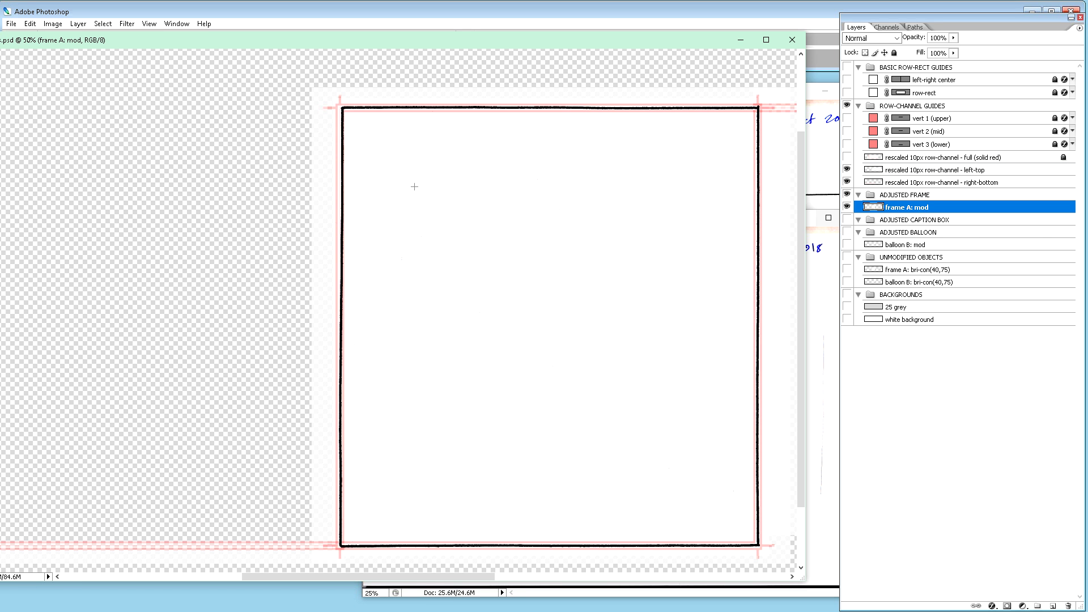
pyautogui.moveTo(324, 97); pyautogui.dragTo(347, 553)
pyautogui.moveTo(348, 556); pyautogui.dragTo(348, 556)
pyautogui.hotkey('ctrl', 'j')
# - Nudge the copied left border slightly outward to the left and set its layer opacity to 50%
pyautogui.hotkey('shift', 'Left')
pyautogui.hotkey('shift', 'Left')
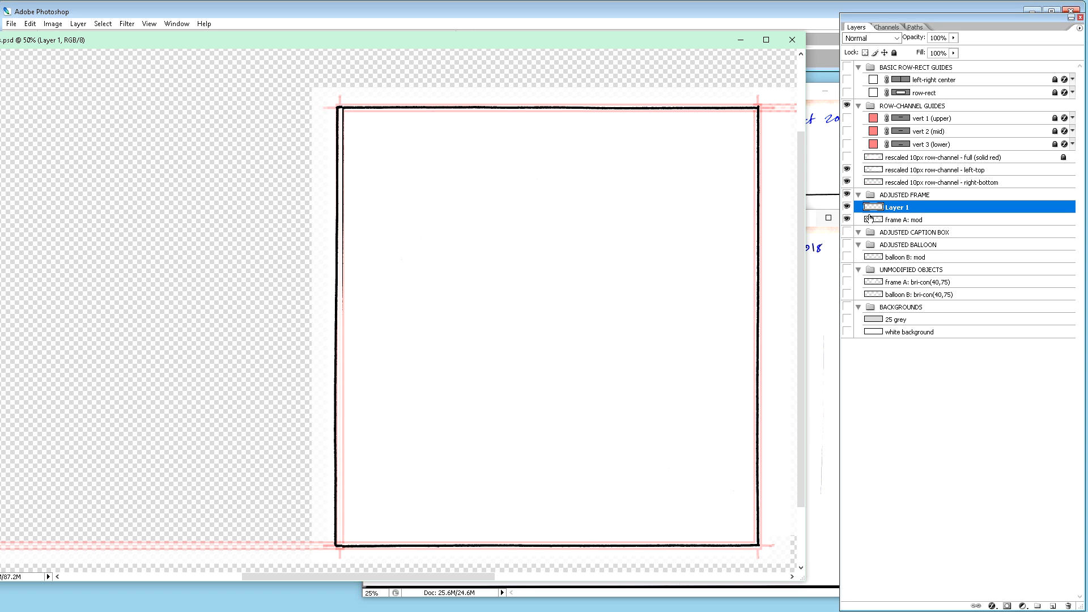
pyautogui.press('5')
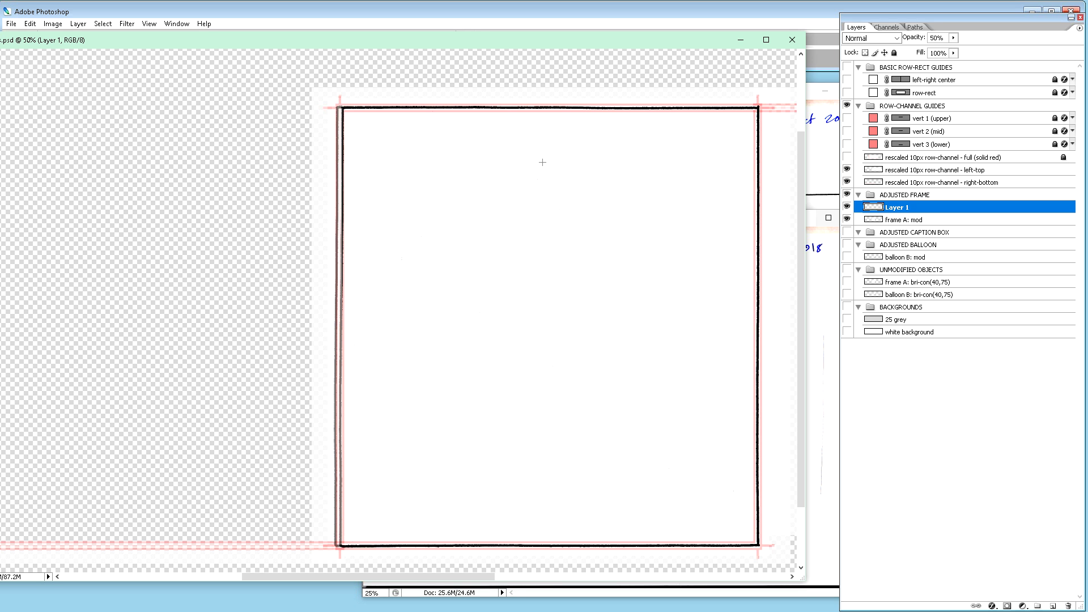
pyautogui.hotkey('ctrl', '+')
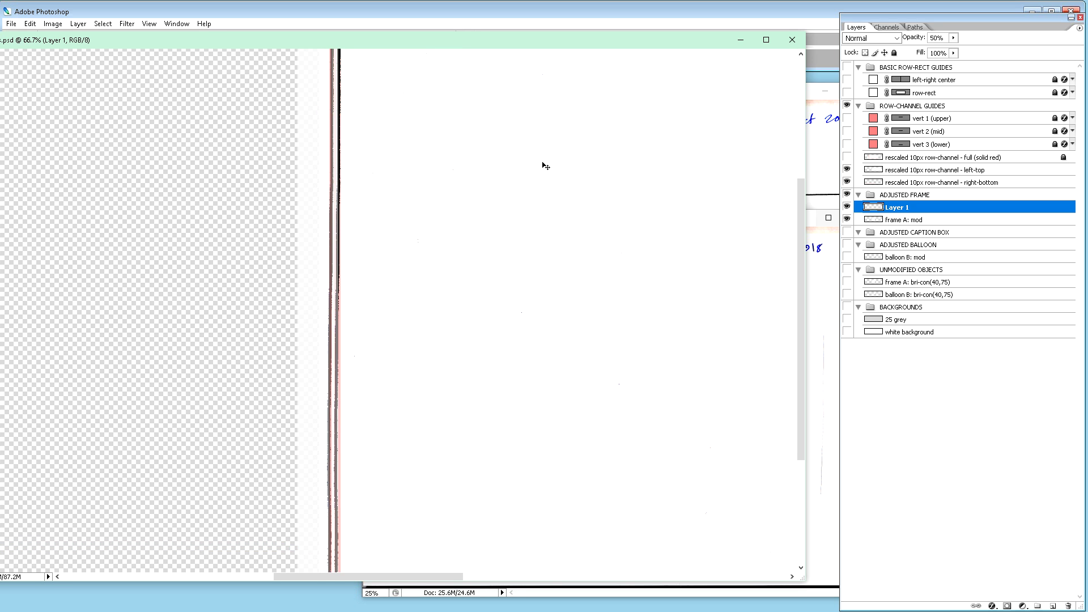
# - Nudge the copied left border right until its lower part sits centred in the left guide channel, and restore its layer opacity to 100%
pyautogui.hotkey('ctrl', '+')
pyautogui.scroll(2, 527, 215)
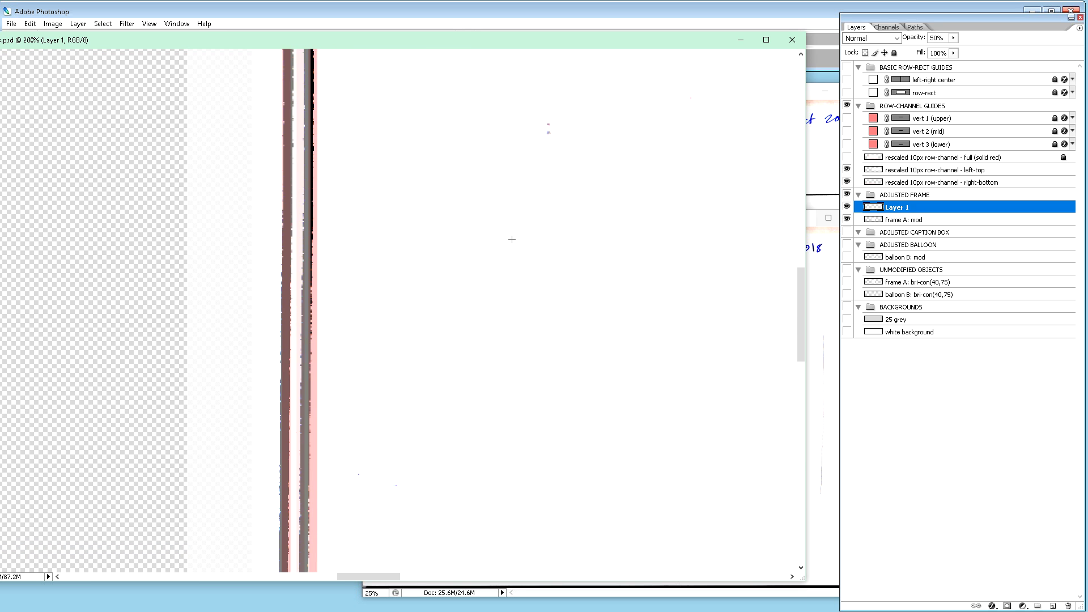
pyautogui.scroll(5, 509, 239)
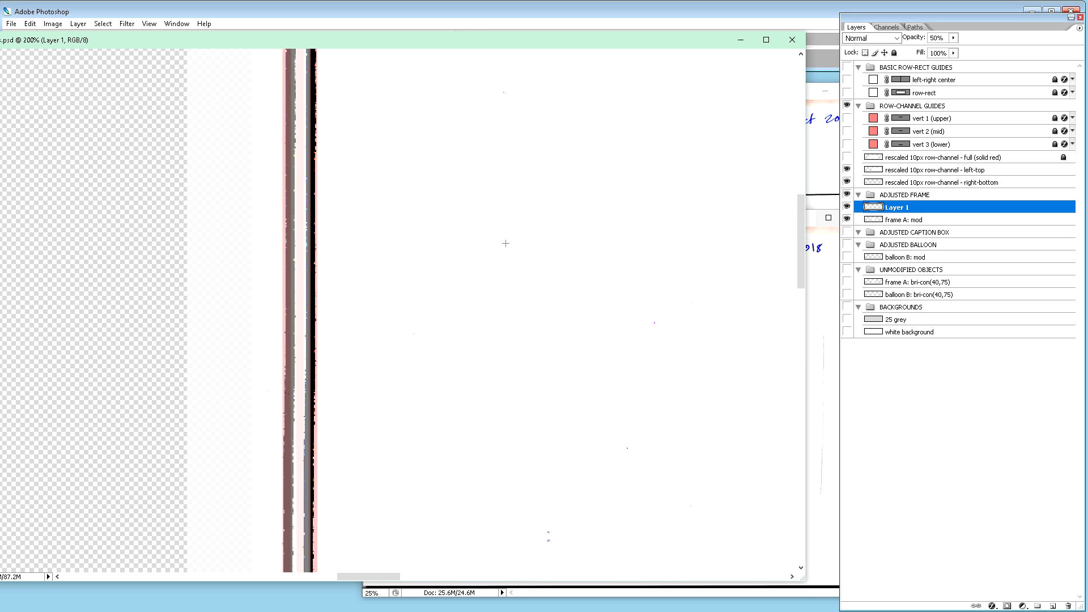
pyautogui.scroll(3, 506, 244)
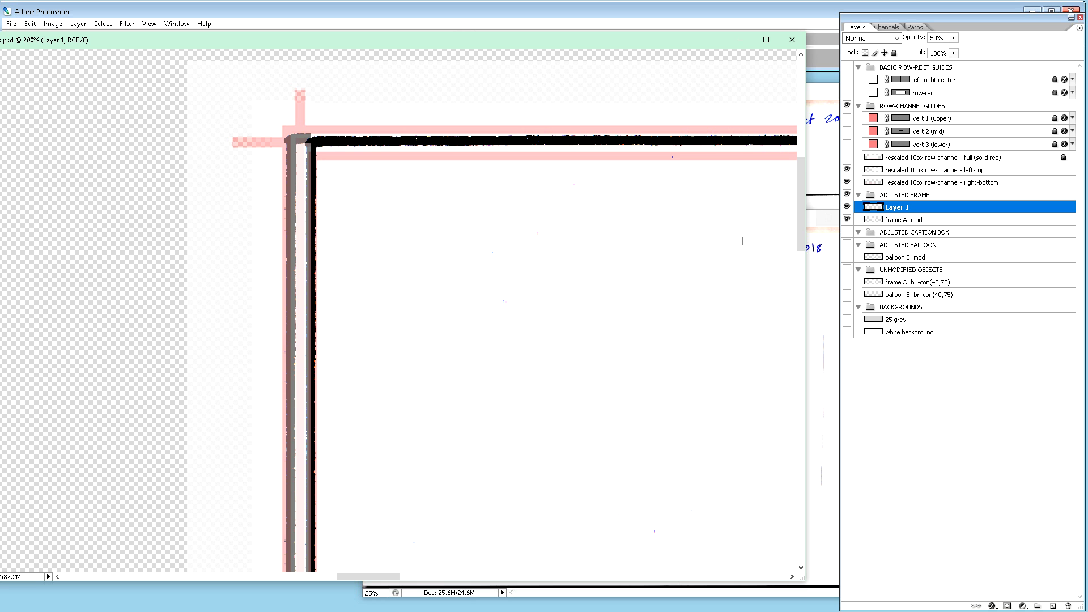
pyautogui.moveTo(801, 224); pyautogui.dragTo(801, 495)
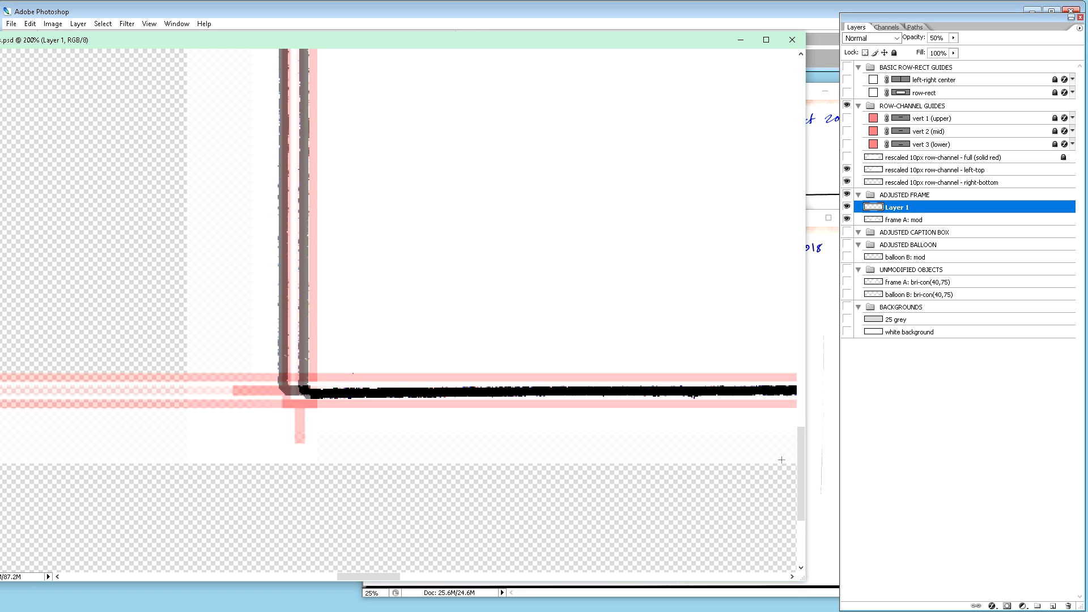
pyautogui.press('v')
pyautogui.press('Down')
pyautogui.press('Right')
pyautogui.press('Right')
pyautogui.press('Right')
pyautogui.press('Right')
pyautogui.press('Right')
pyautogui.press('Right')
pyautogui.press('Right')
pyautogui.press('Right')
pyautogui.press('Right')
pyautogui.press('Right')
pyautogui.press('Right')
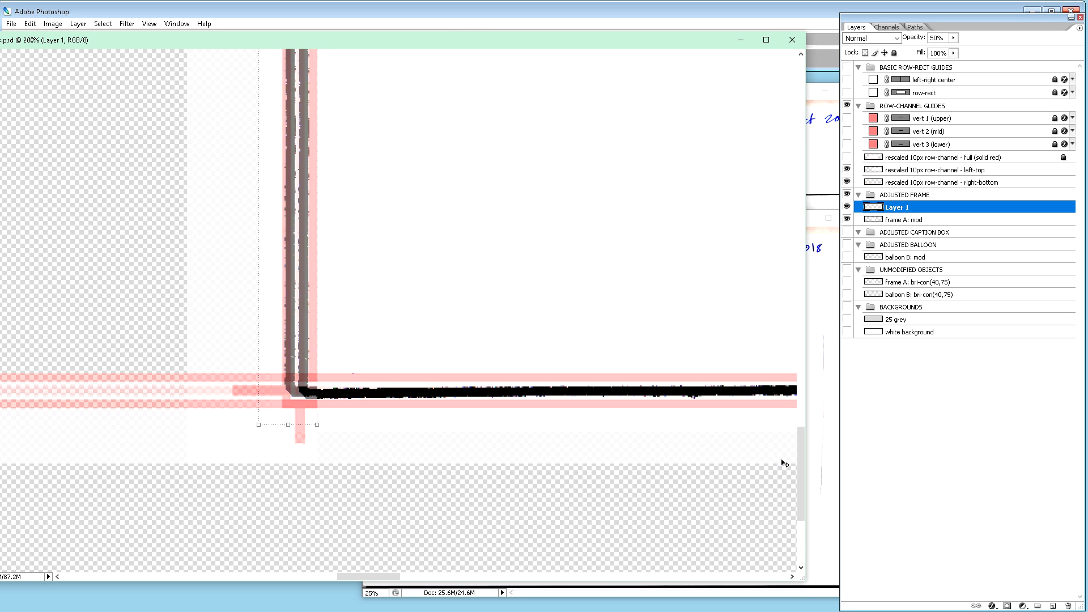
pyautogui.press('Right')
pyautogui.press('Right')
pyautogui.press('Right')
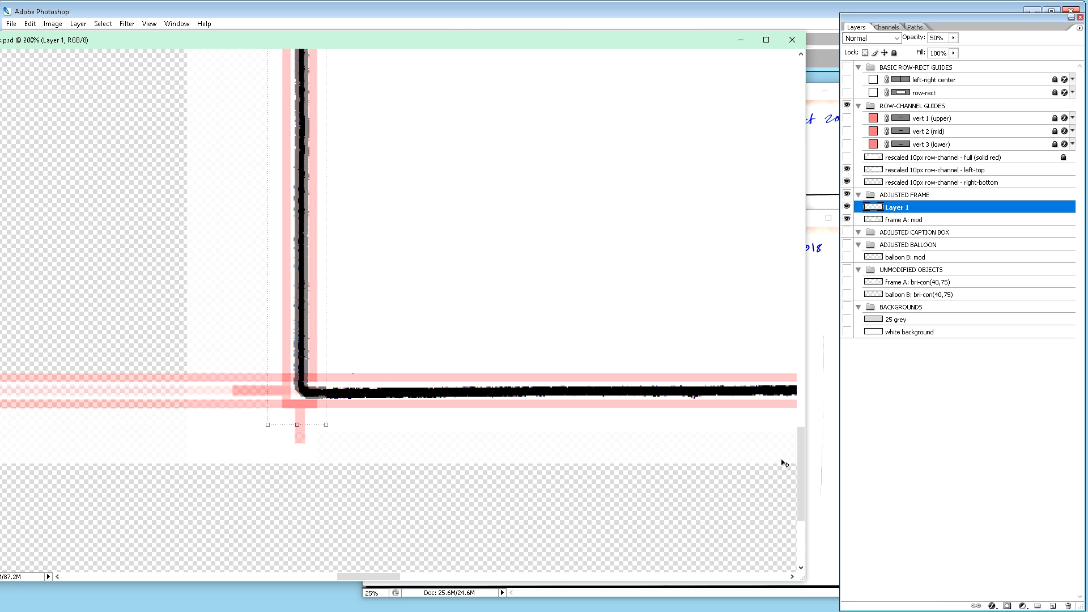
pyautogui.press('Right')
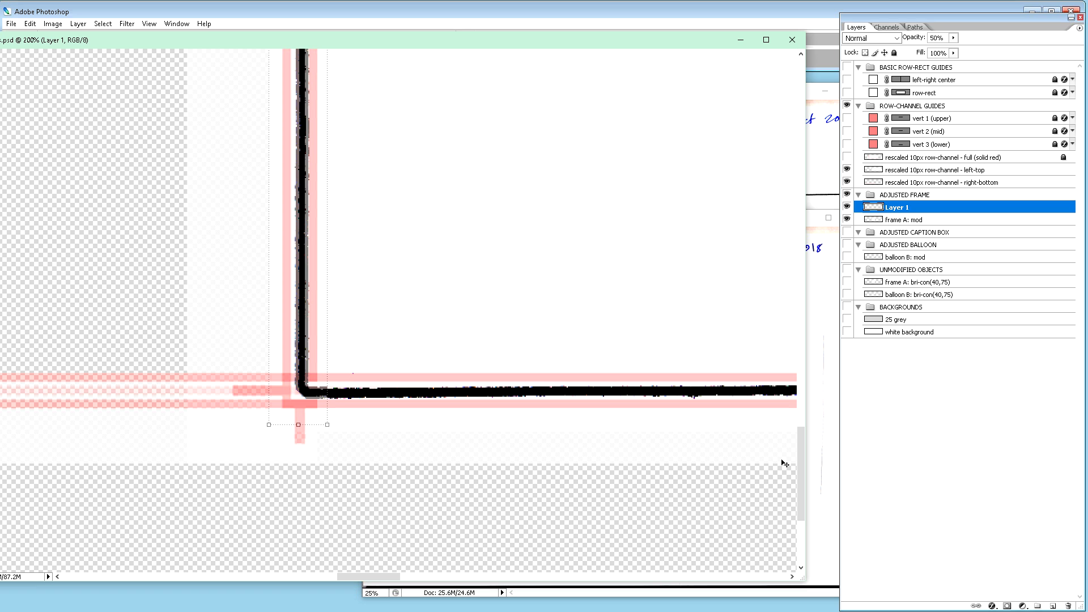
pyautogui.press('Left')
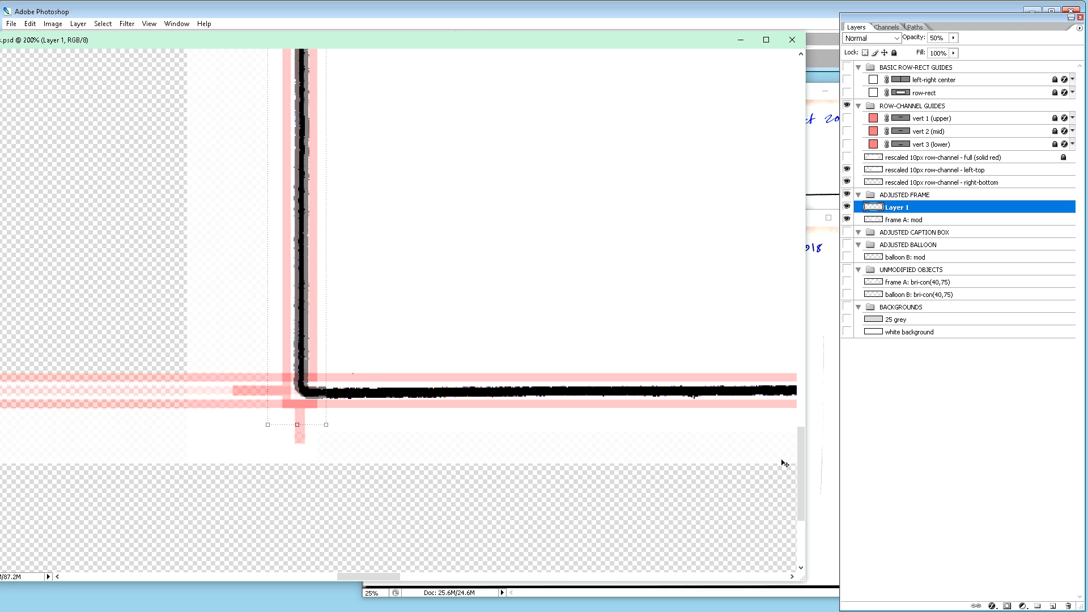
pyautogui.press('0')
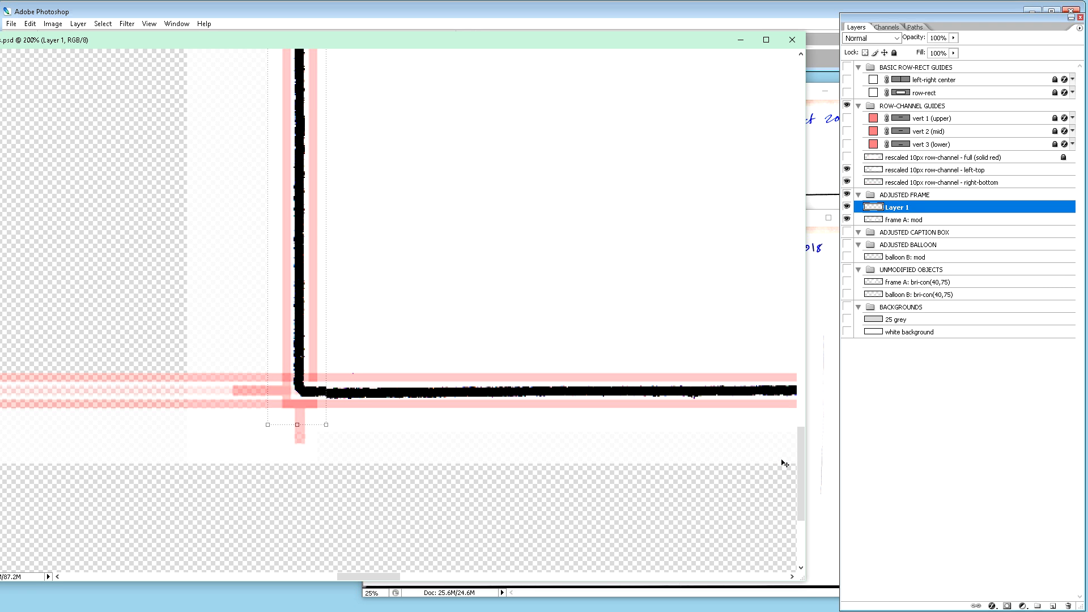
pyautogui.press('Right')
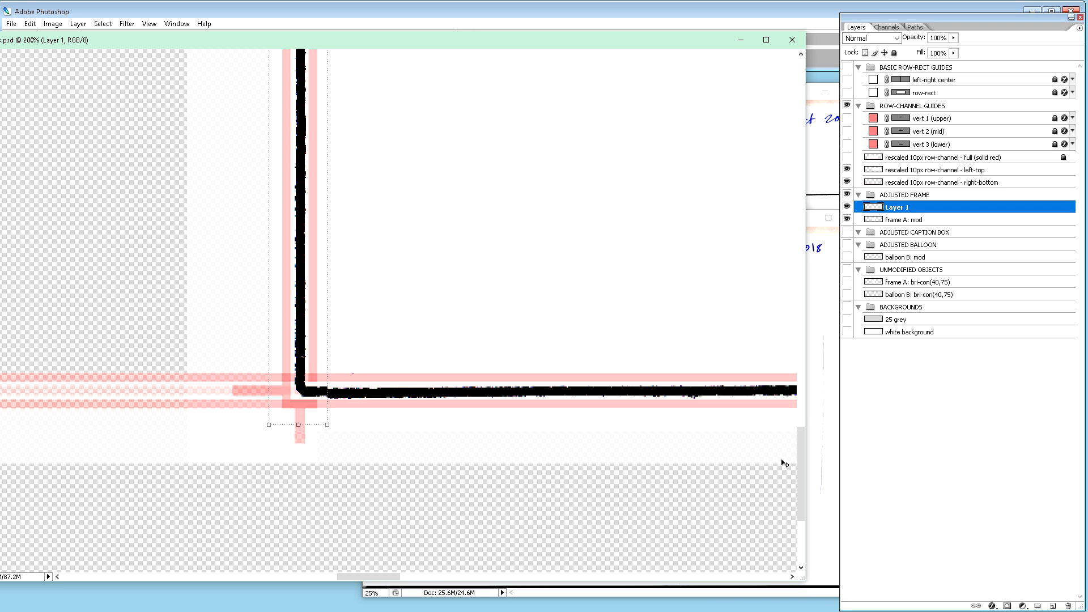
# - Select the still-slanted upper part of the copied left border, up past the top corner, with the Marquee tool and copy it to a new layer
pyautogui.scroll(2, 594, 327)
pyautogui.scroll(2, 594, 328)
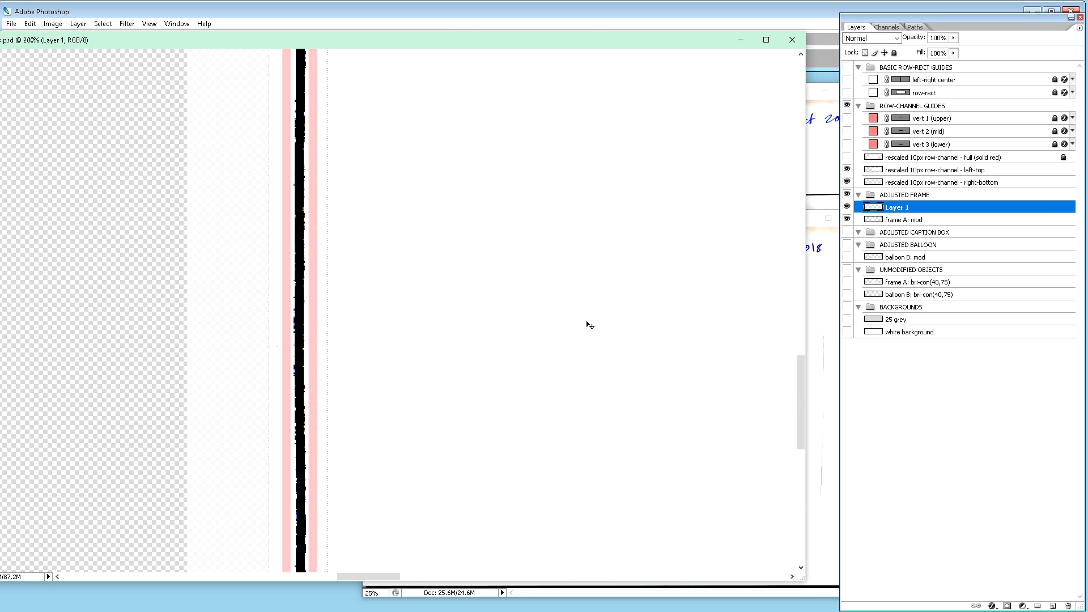
pyautogui.scroll(2, 588, 325)
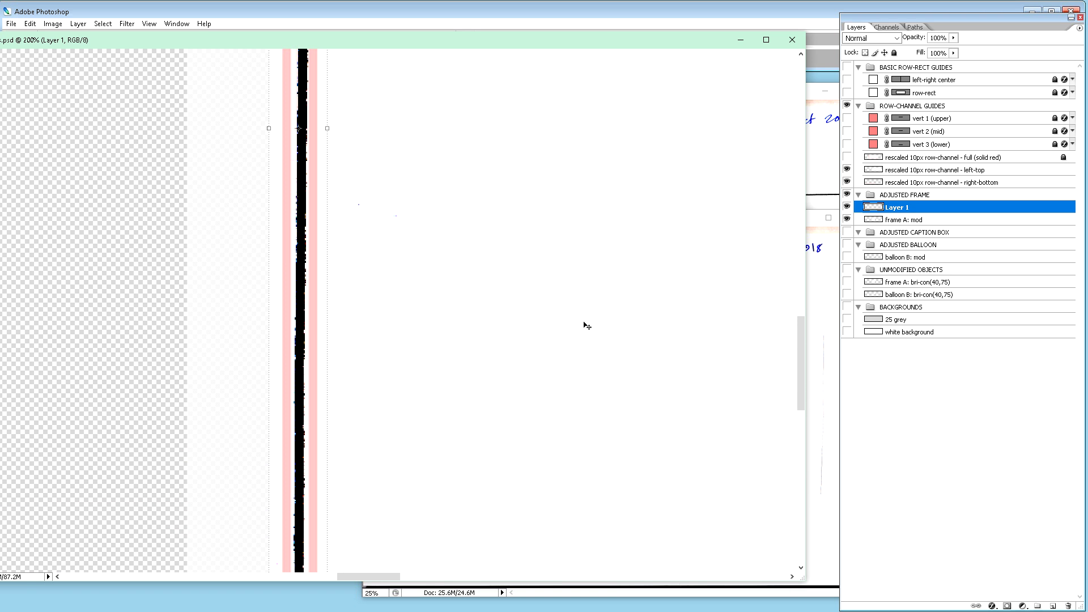
pyautogui.scroll(2, 587, 326)
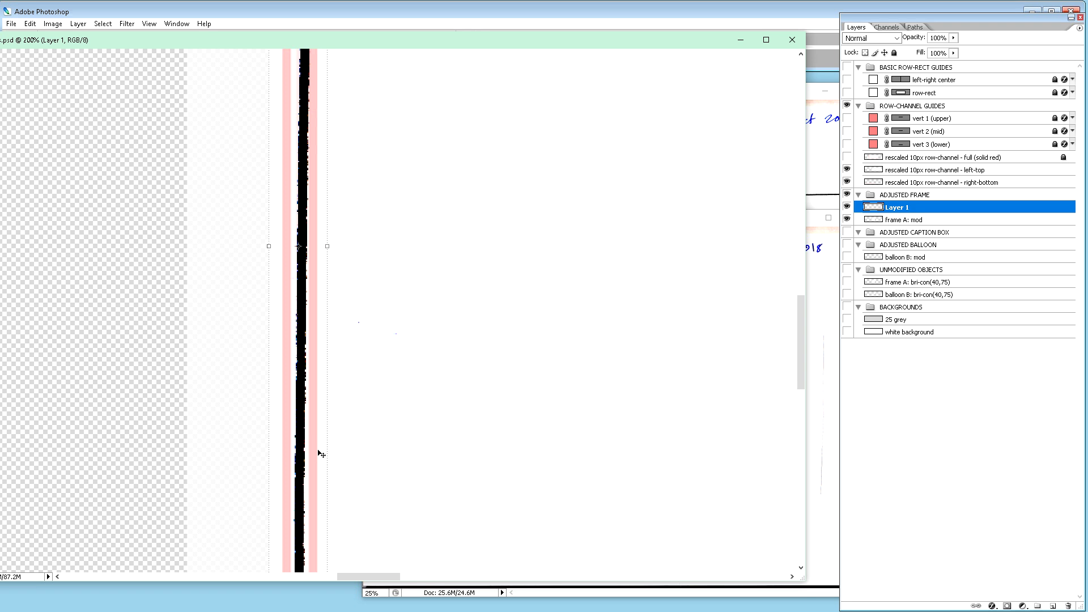
pyautogui.press('Return')
pyautogui.moveTo(289, 442)
pyautogui.mouseDown()
pyautogui.moveTo(286, 29)
pyautogui.moveTo(244, 46)
pyautogui.moveTo(233, 259)
pyautogui.moveTo(274, 290)
pyautogui.mouseUp()
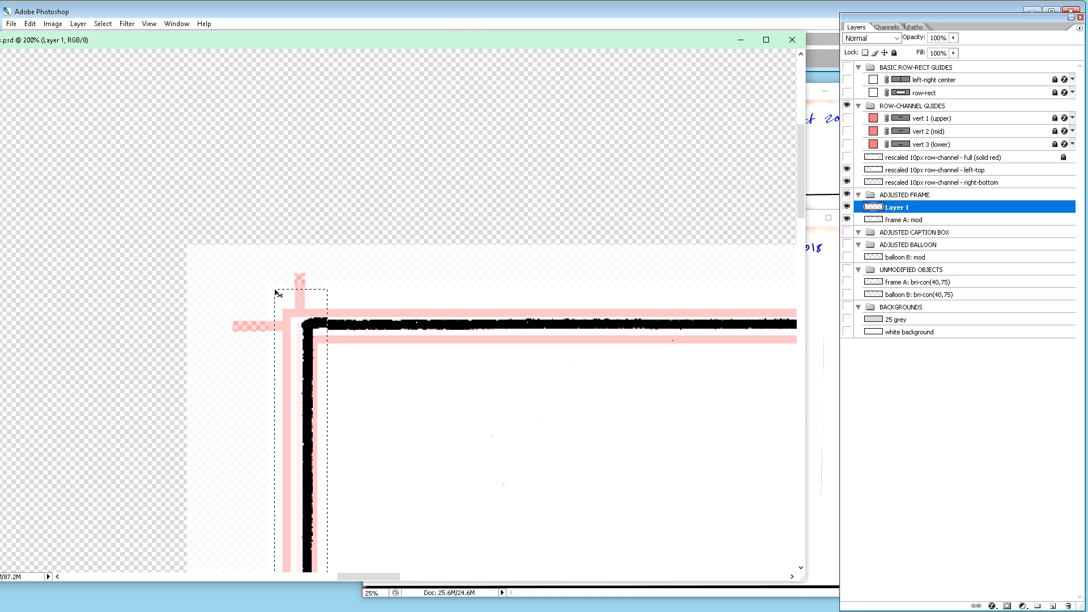
pyautogui.hotkey('ctrl', 'j')
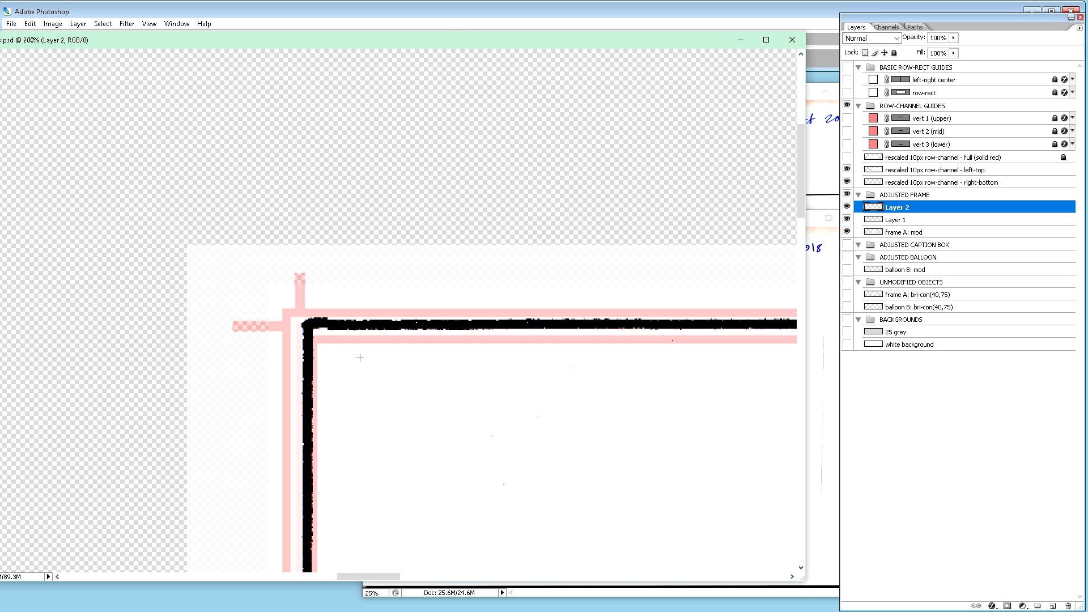
# - Rotate the copied upper border segment slightly so it runs upright inside the left guide channel and lines up with the lower part
pyautogui.press('v')
pyautogui.moveTo(335, 288); pyautogui.dragTo(326, 290)
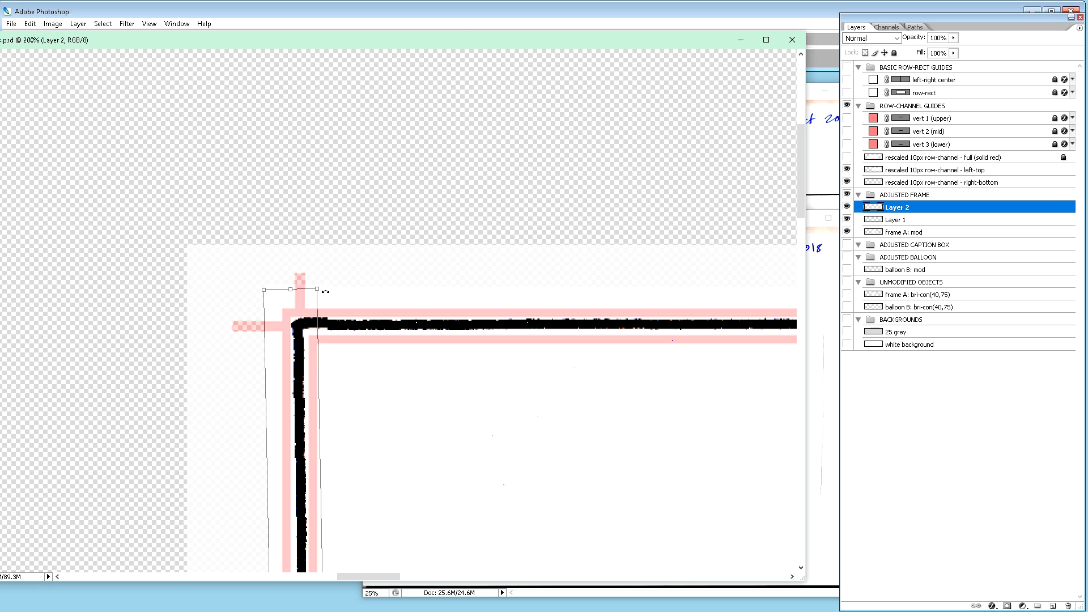
pyautogui.scroll(-8, 379, 344)
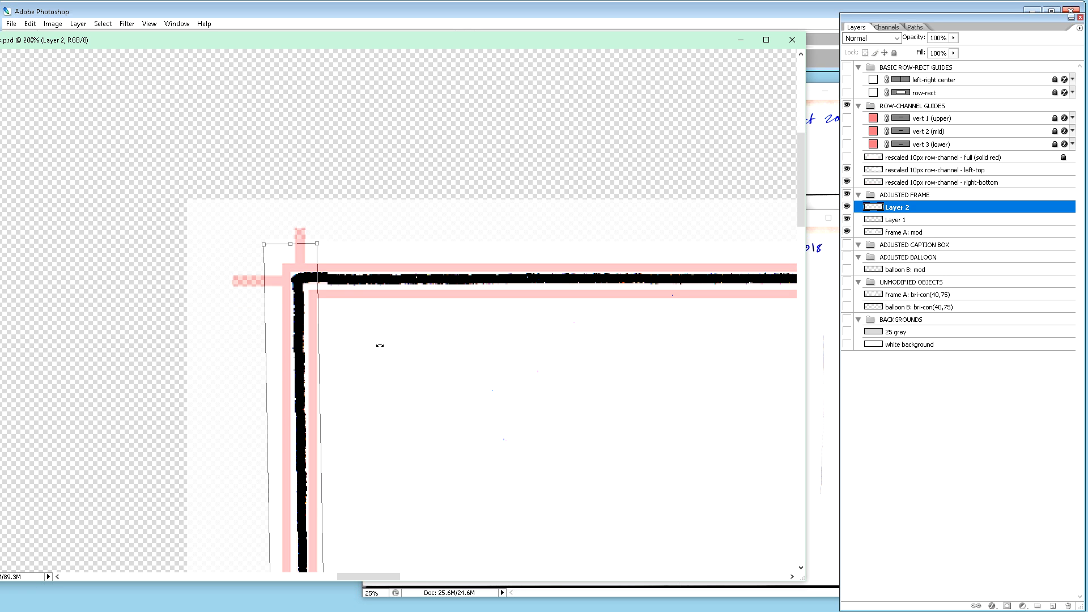
pyautogui.scroll(-3, 378, 344)
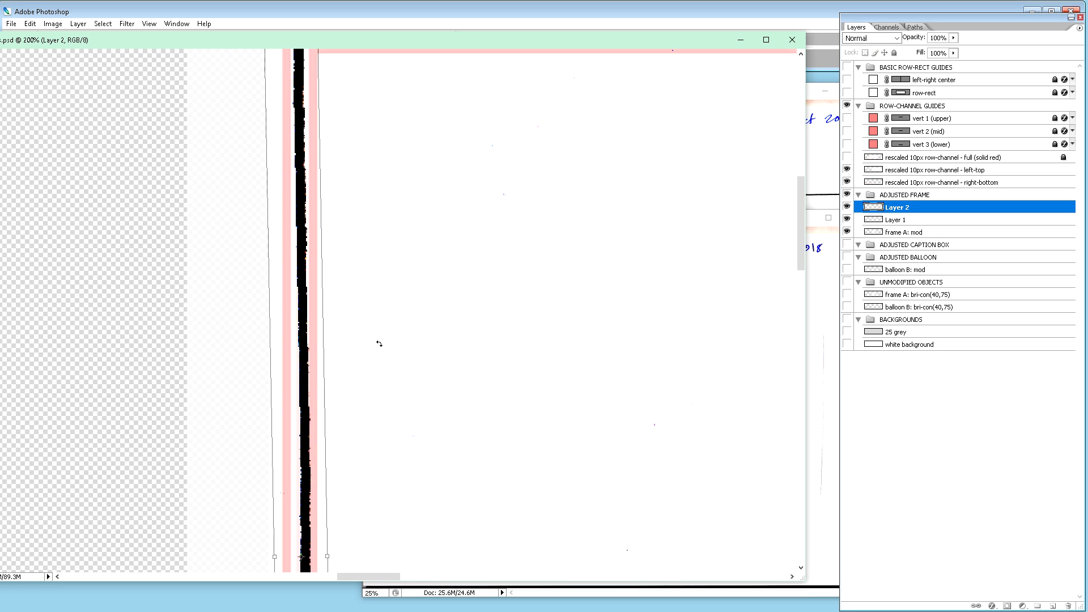
pyautogui.scroll(-8, 388, 371)
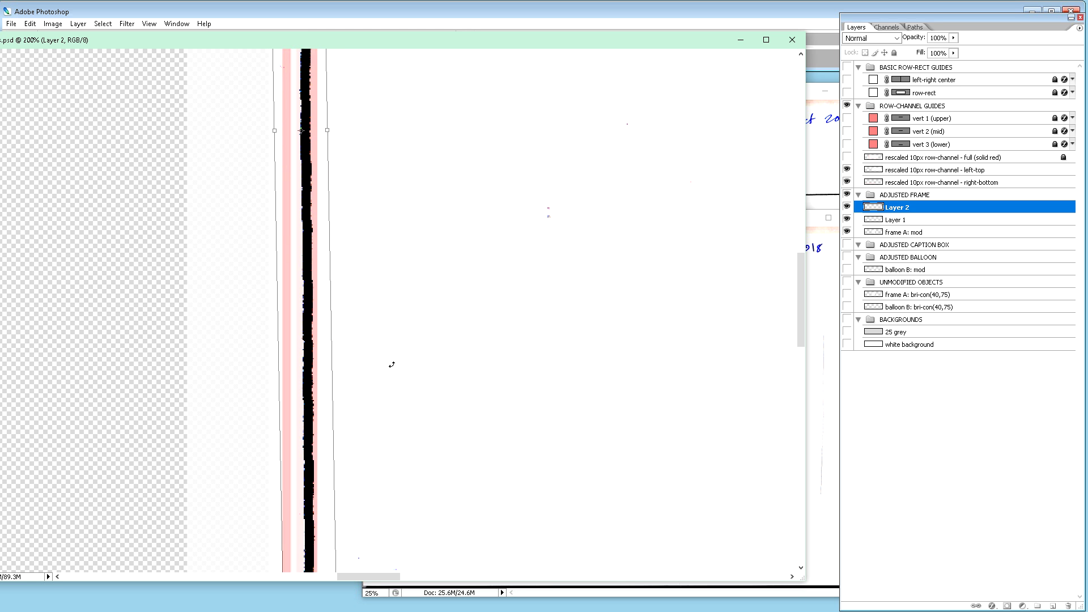
pyautogui.hotkey('ctrl', '-')
pyautogui.hotkey('ctrl', '-')
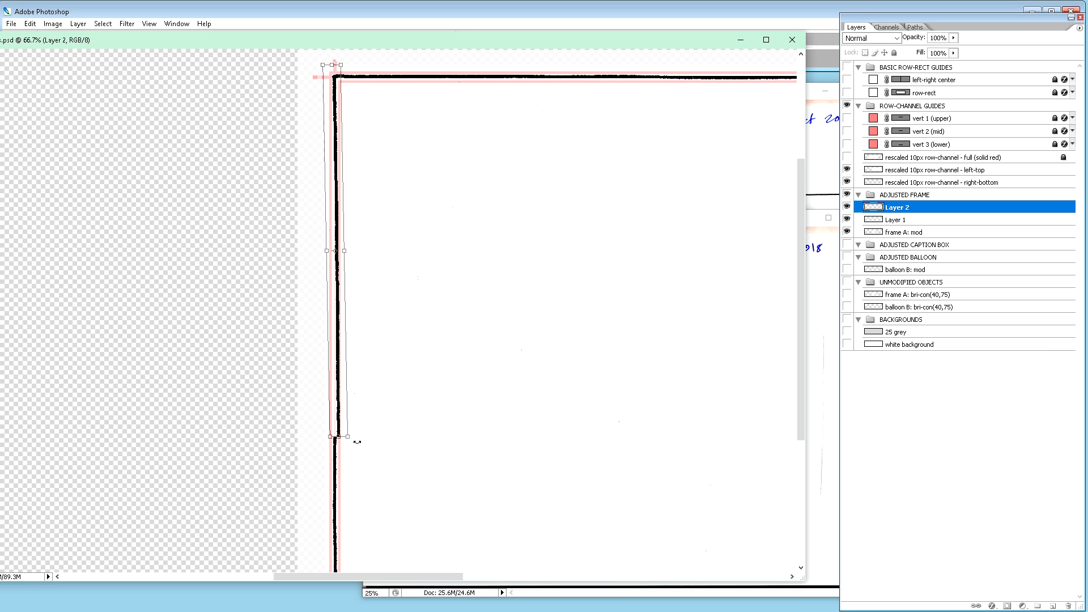
pyautogui.moveTo(356, 442); pyautogui.dragTo(355, 442)
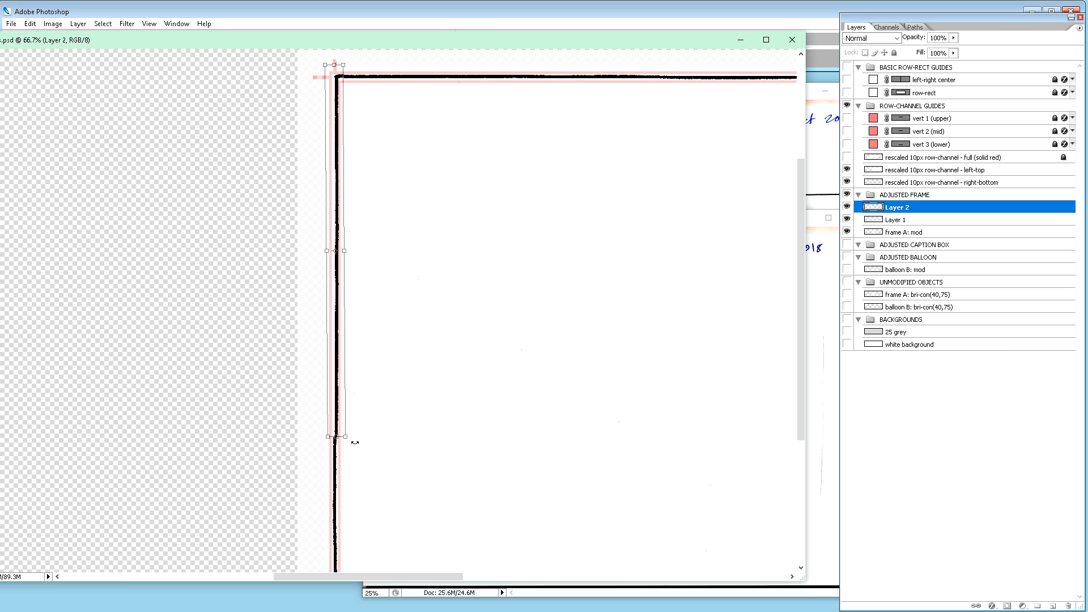
pyautogui.moveTo(355, 442); pyautogui.dragTo(355, 442)
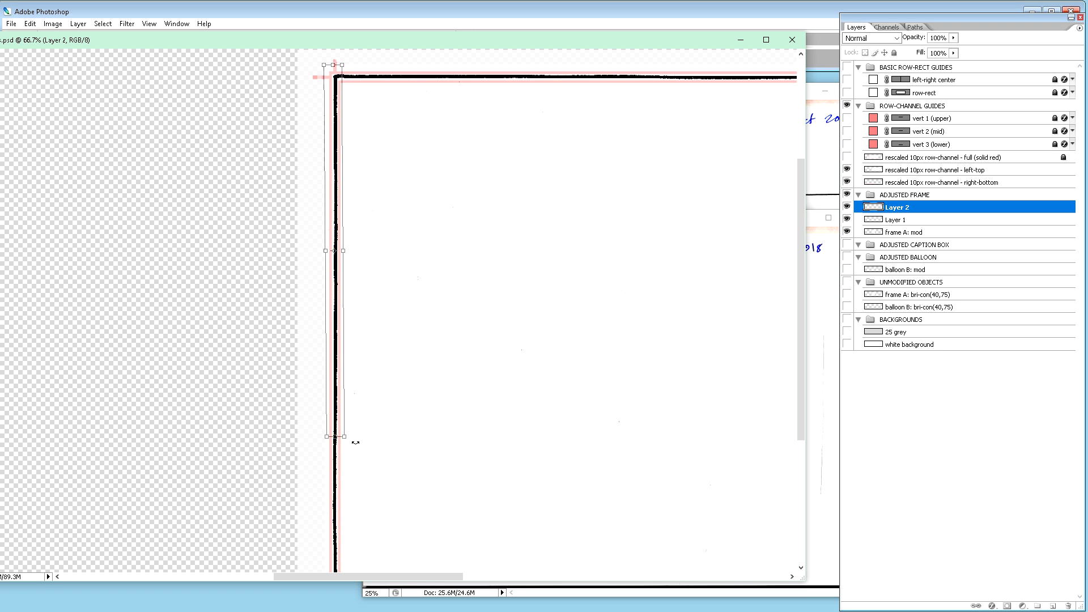
# - Apply the rotation and fine-tune the upper segment's horizontal position so it joins the lower border and stays centred in the guide channel
pyautogui.press('Left')
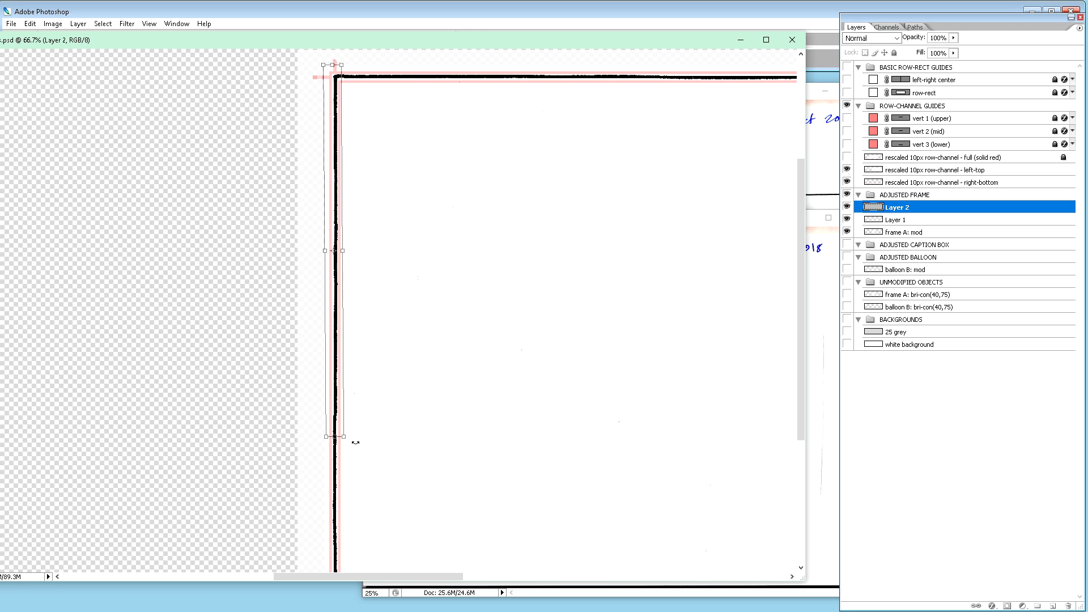
pyautogui.press('Down')
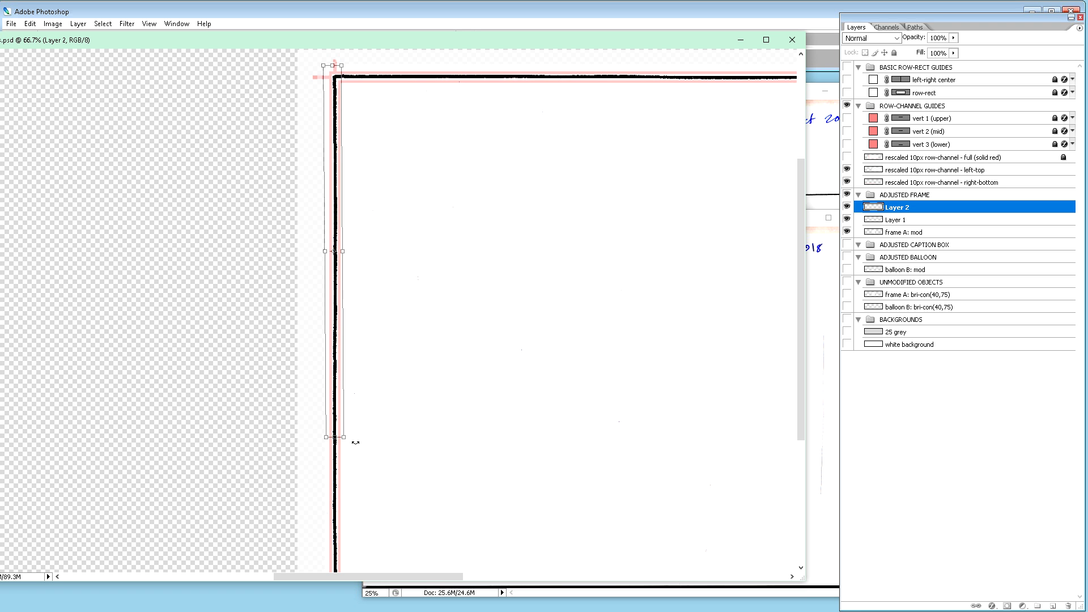
pyautogui.press('Up')
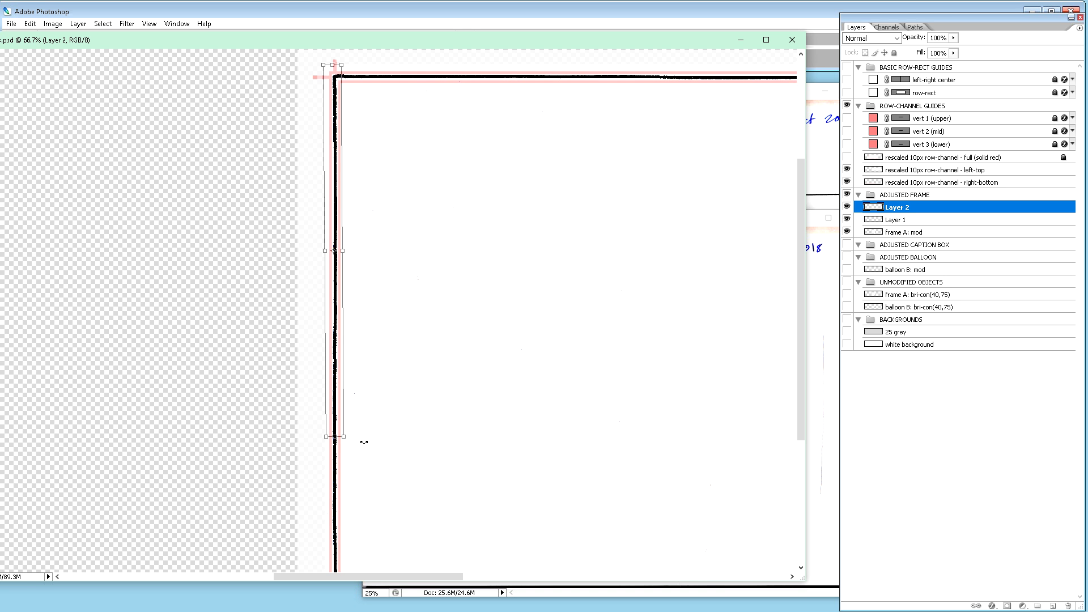
pyautogui.press('Return')
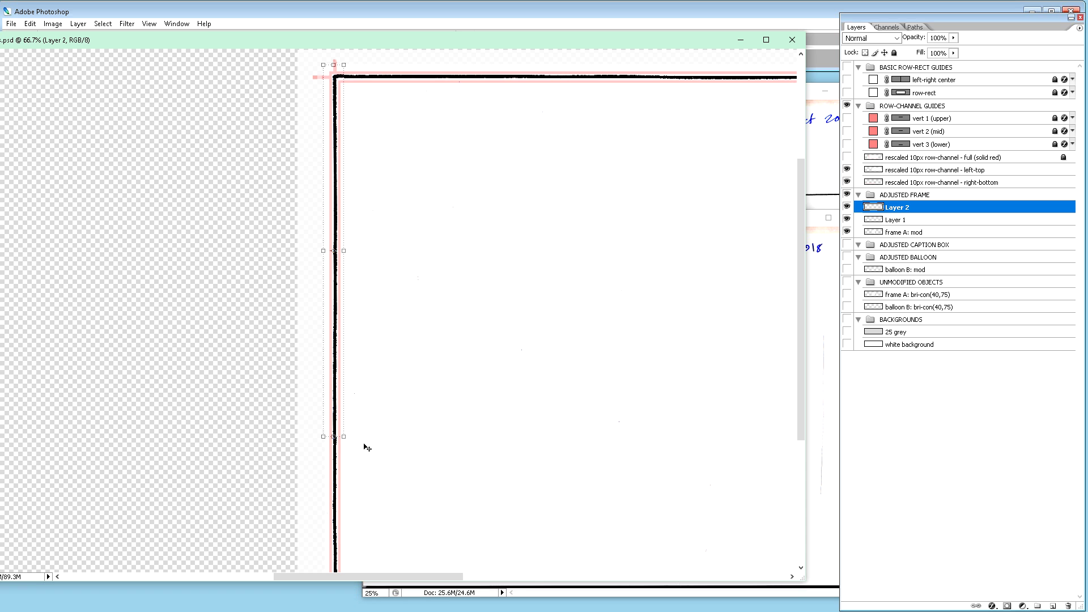
pyautogui.press('Right')
pyautogui.press('Right')
pyautogui.press('Left')
# - Examine the straightened left border up close from the top corner to the bottom corner for its fit inside the guide channel
pyautogui.hotkey('ctrl', '+')
pyautogui.hotkey('ctrl', '+')
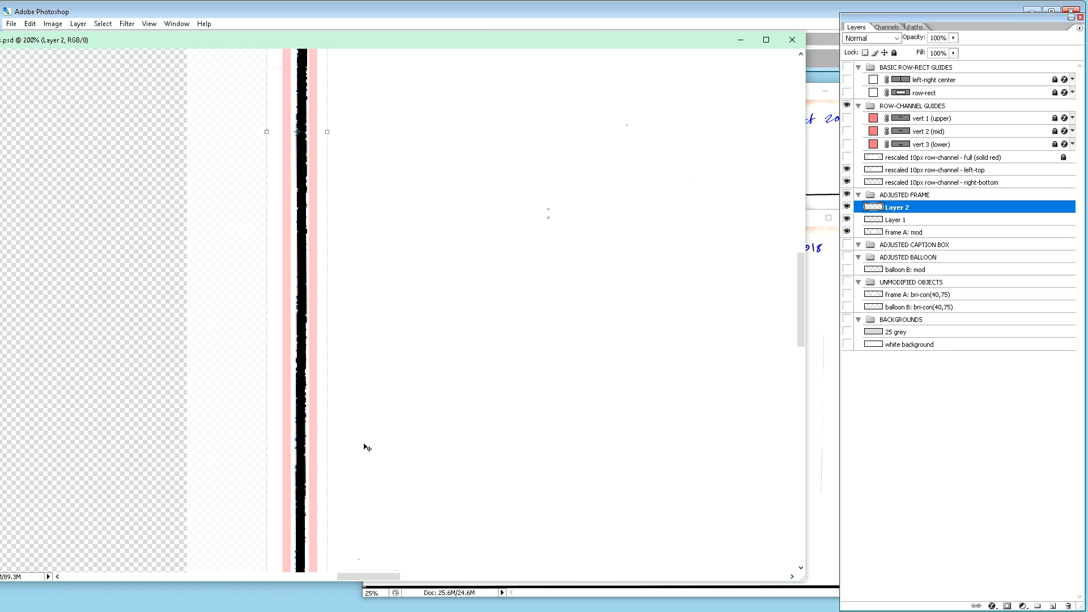
pyautogui.scroll(-5, 368, 457)
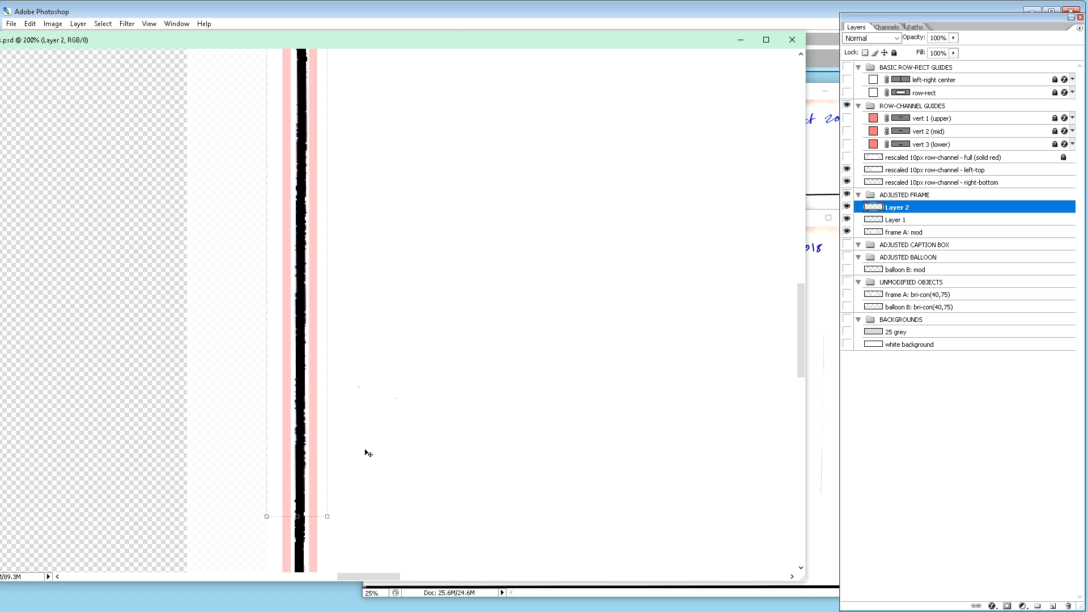
pyautogui.scroll(10, 368, 453)
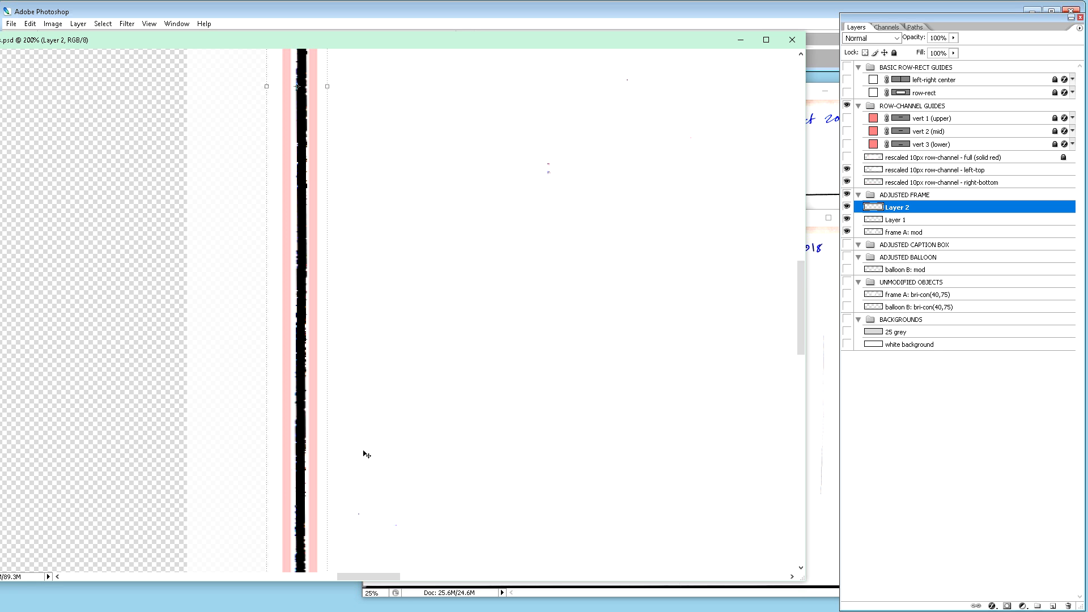
pyautogui.scroll(10, 366, 456)
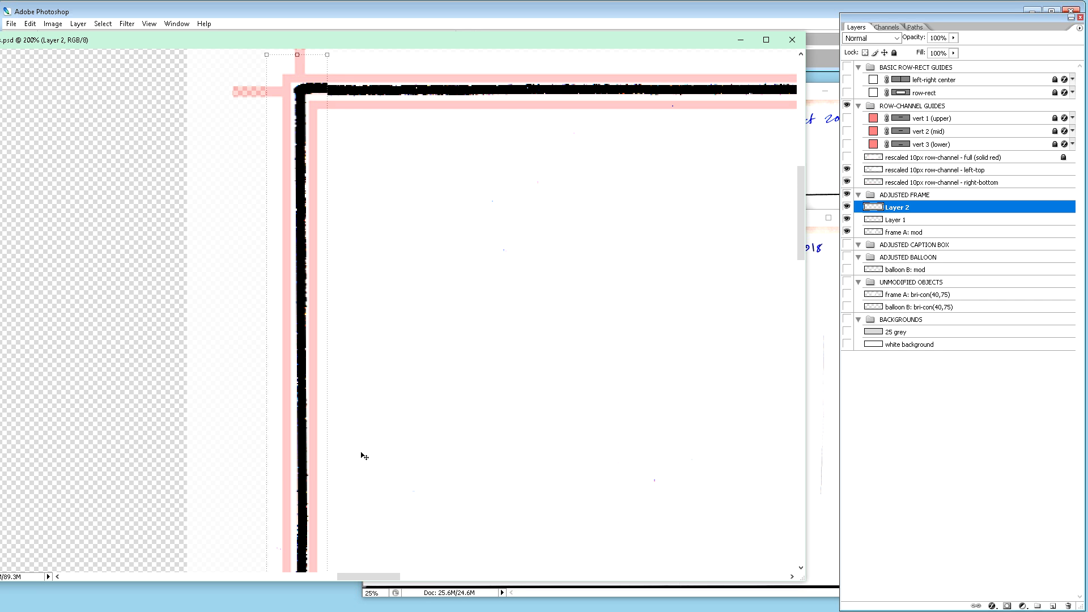
pyautogui.scroll(-3, 401, 453)
pyautogui.scroll(-5, 402, 455)
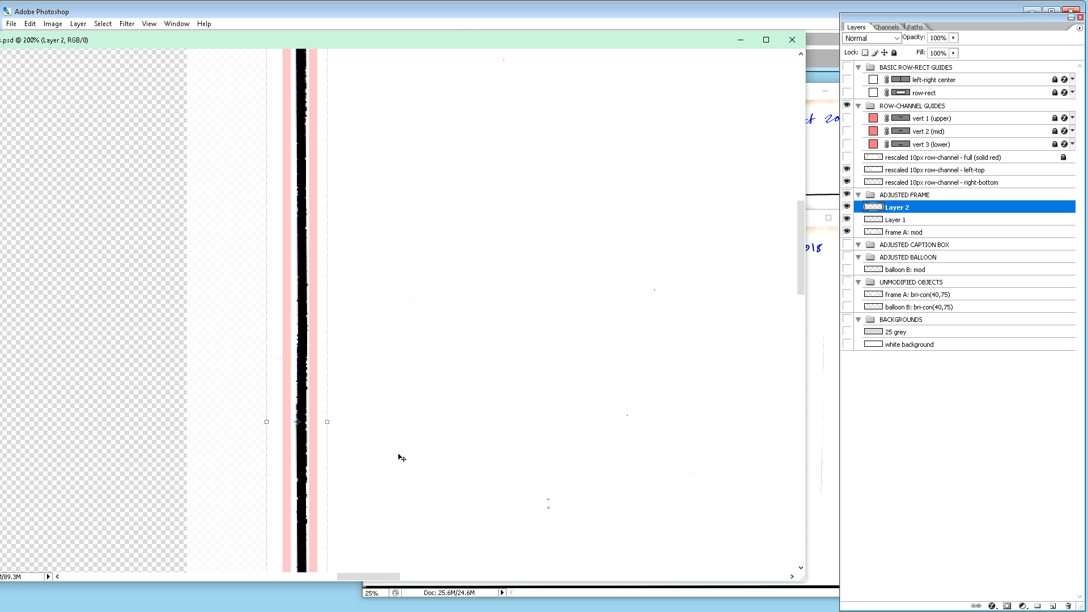
pyautogui.scroll(-5, 402, 458)
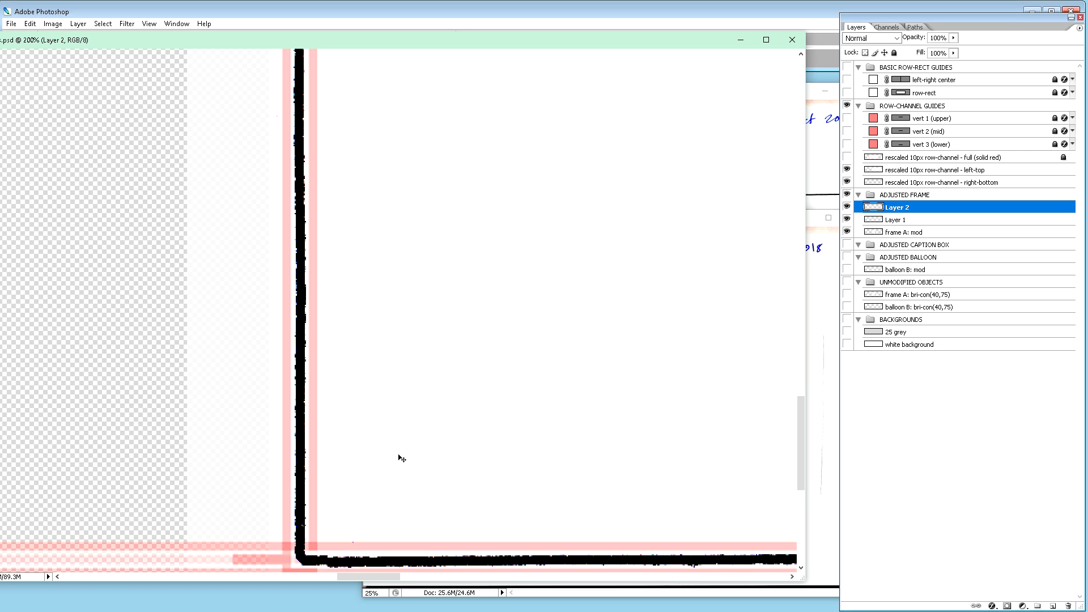
pyautogui.scroll(5, 403, 483)
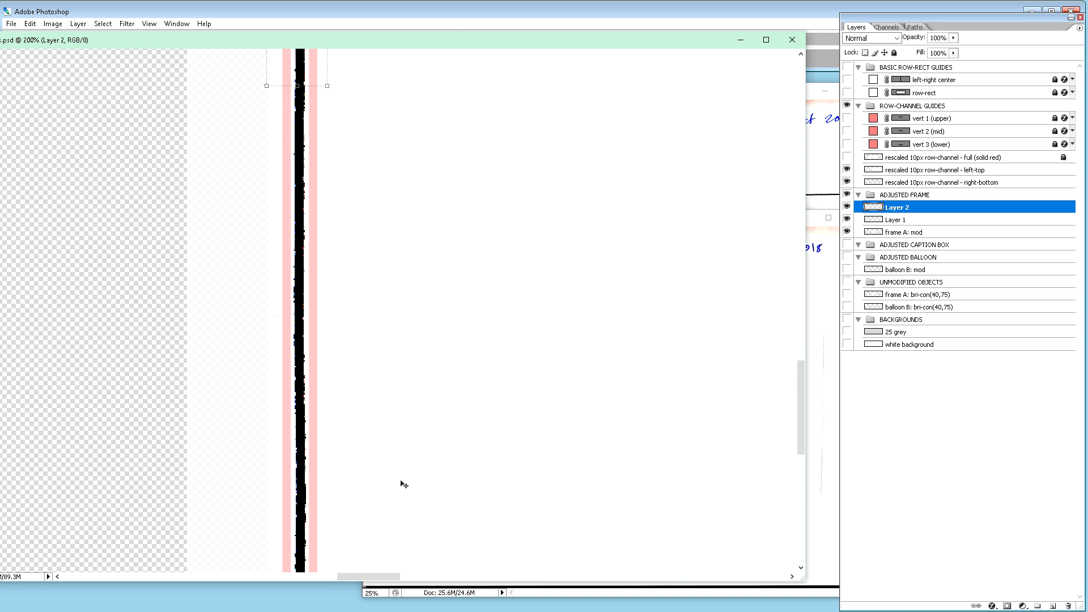
pyautogui.scroll(5, 403, 485)
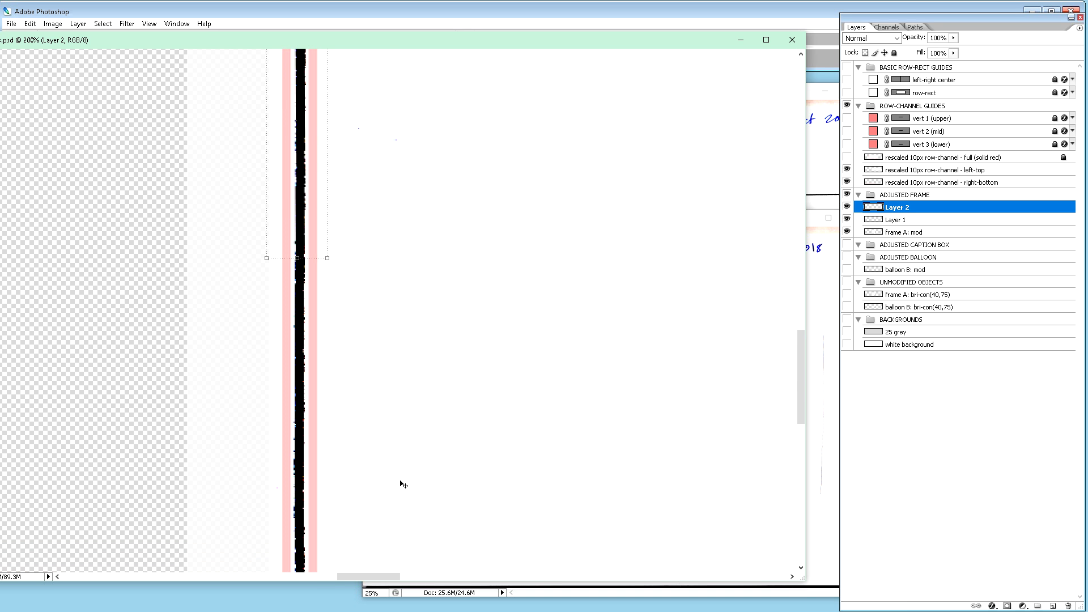
pyautogui.scroll(5, 403, 484)
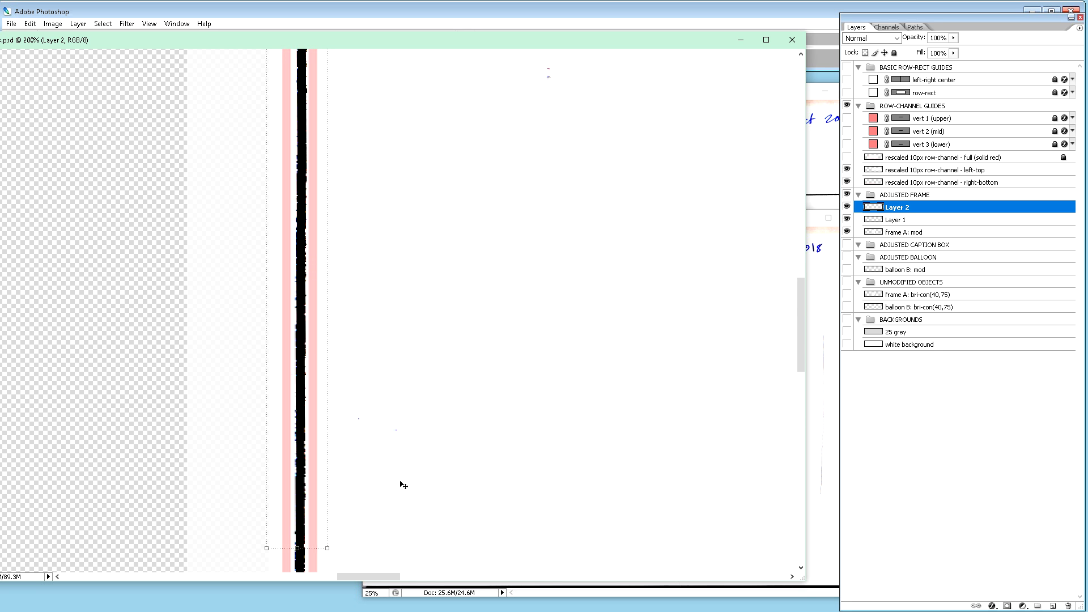
# - Nudge the upper left-border segment two pixels down and one pixel left so its top corner meets the top border
pyautogui.scroll(5, 403, 486)
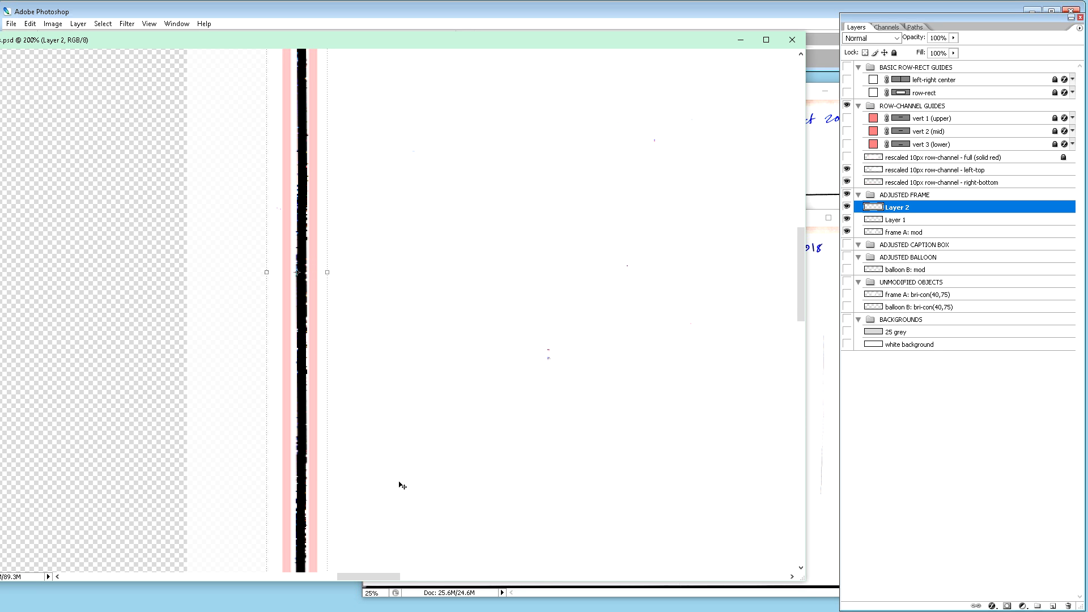
pyautogui.scroll(5, 401, 486)
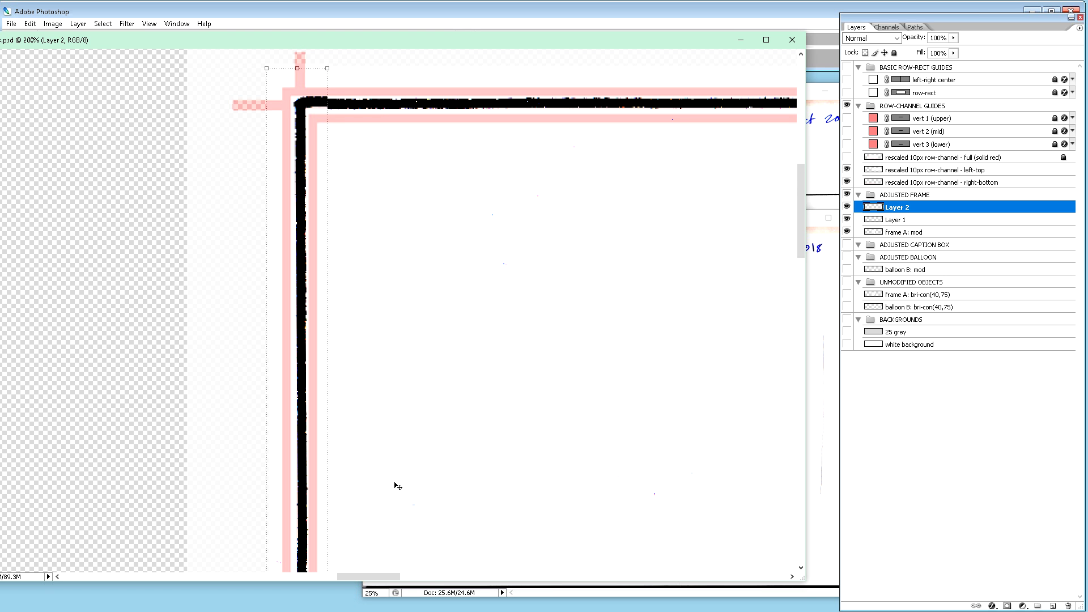
pyautogui.press('Down')
pyautogui.press('Down')
pyautogui.press('Left')
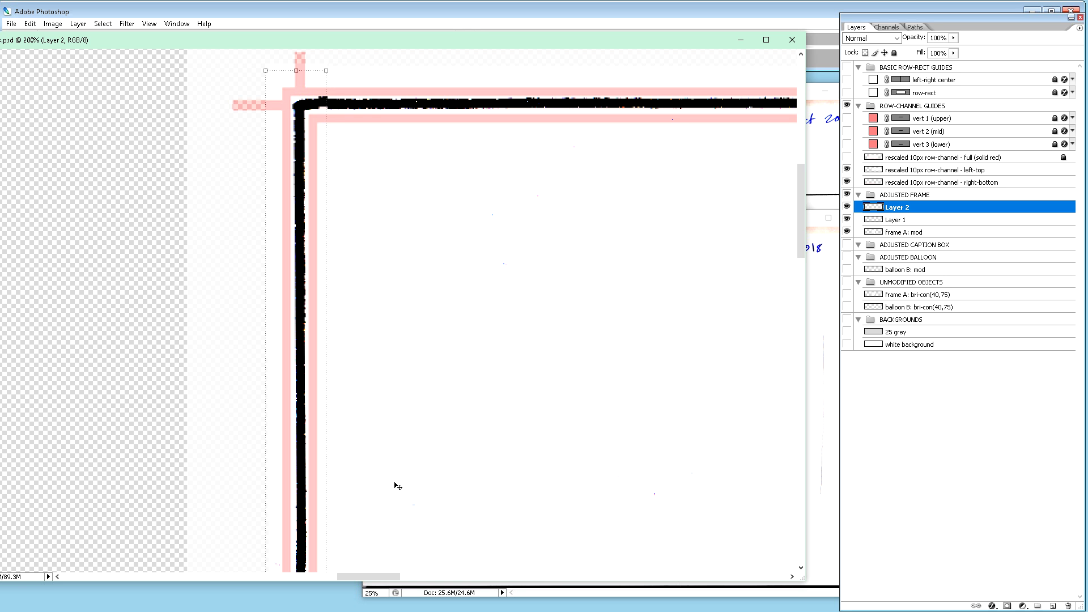
# - Check the left border's fit along its length, nudging the upper segment one pixel left and the Layer 1 segment one pixel down
pyautogui.scroll(-15, 398, 486)
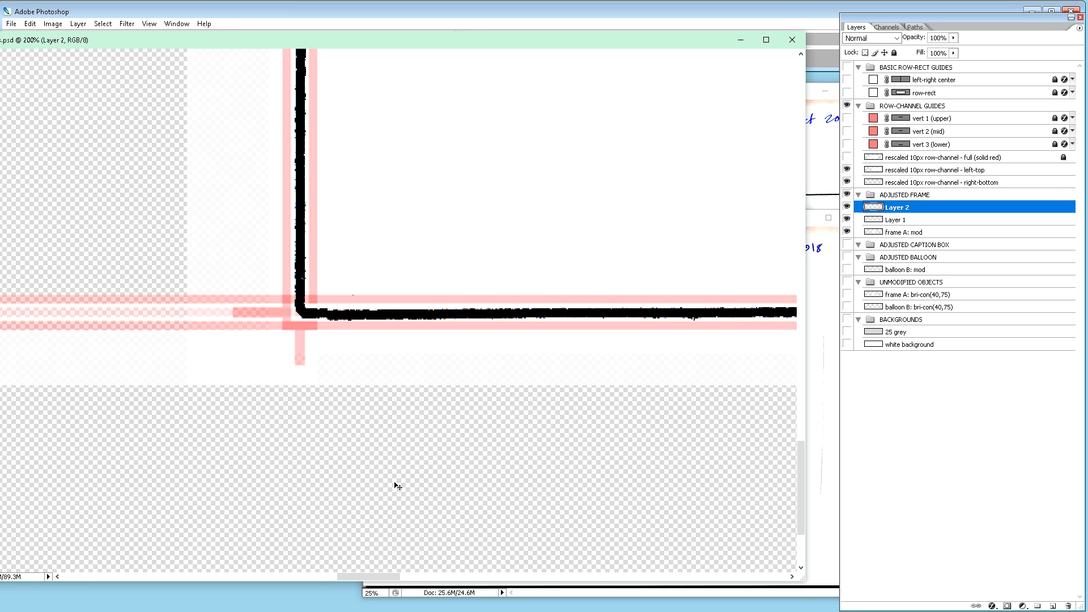
pyautogui.scroll(5, 397, 486)
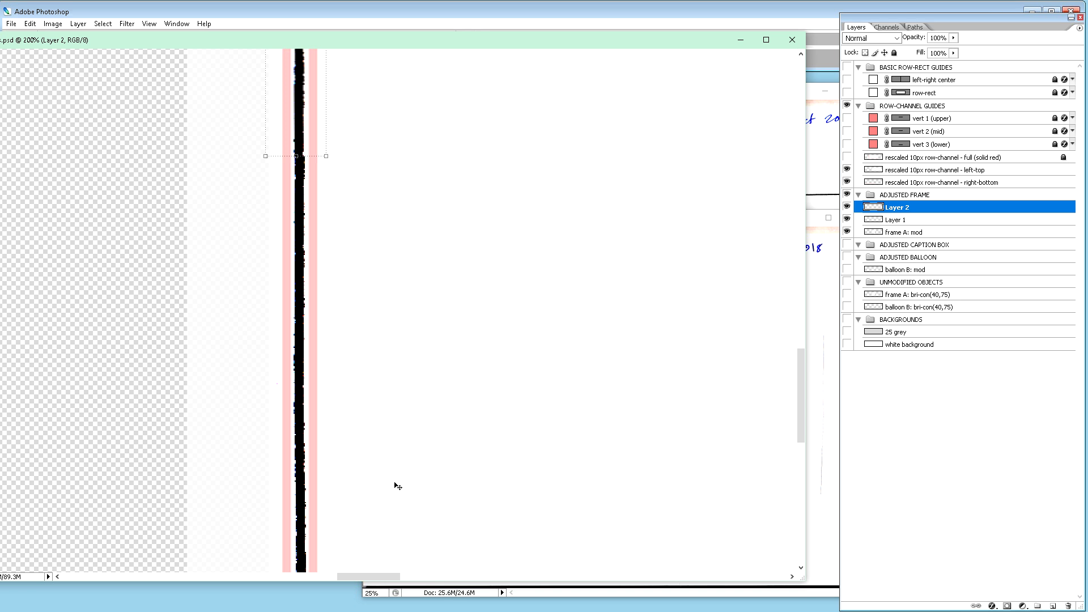
pyautogui.scroll(3, 435, 435)
pyautogui.scroll(2, 432, 438)
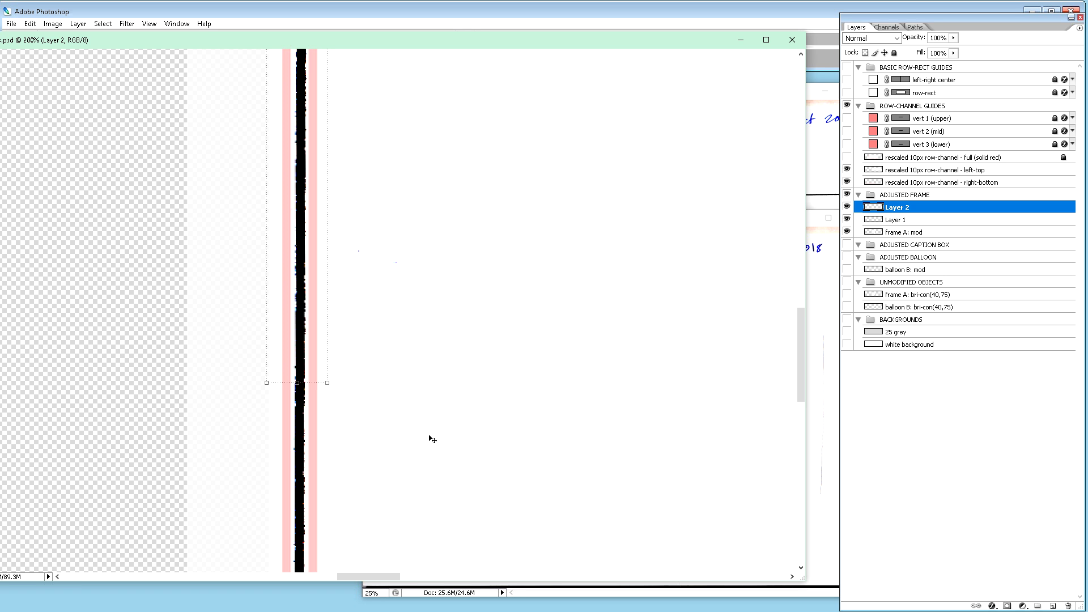
pyautogui.scroll(5, 440, 392)
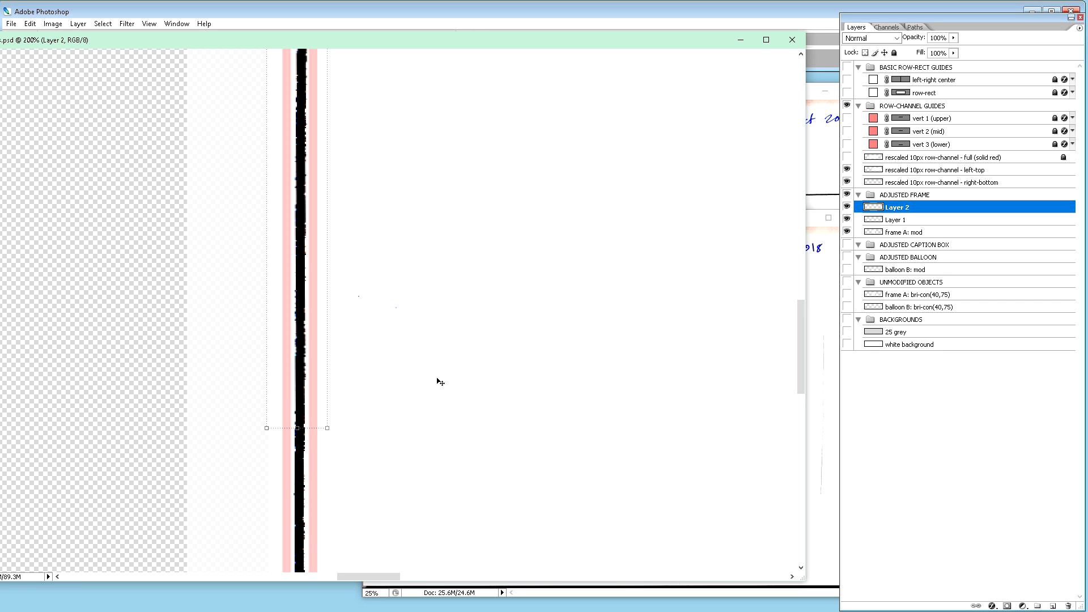
pyautogui.scroll(8, 439, 384)
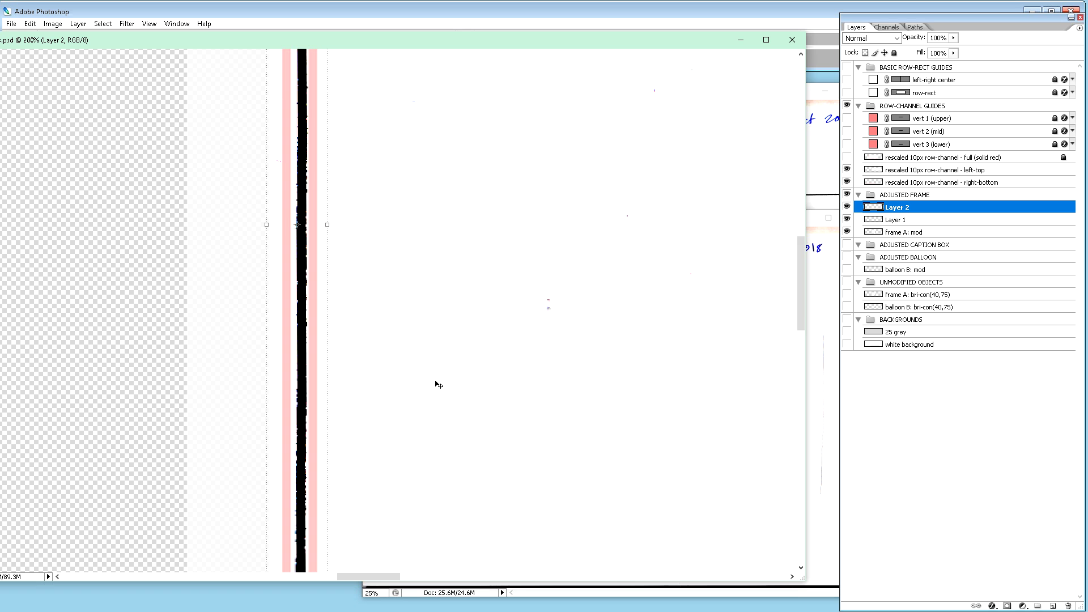
pyautogui.scroll(4, 438, 385)
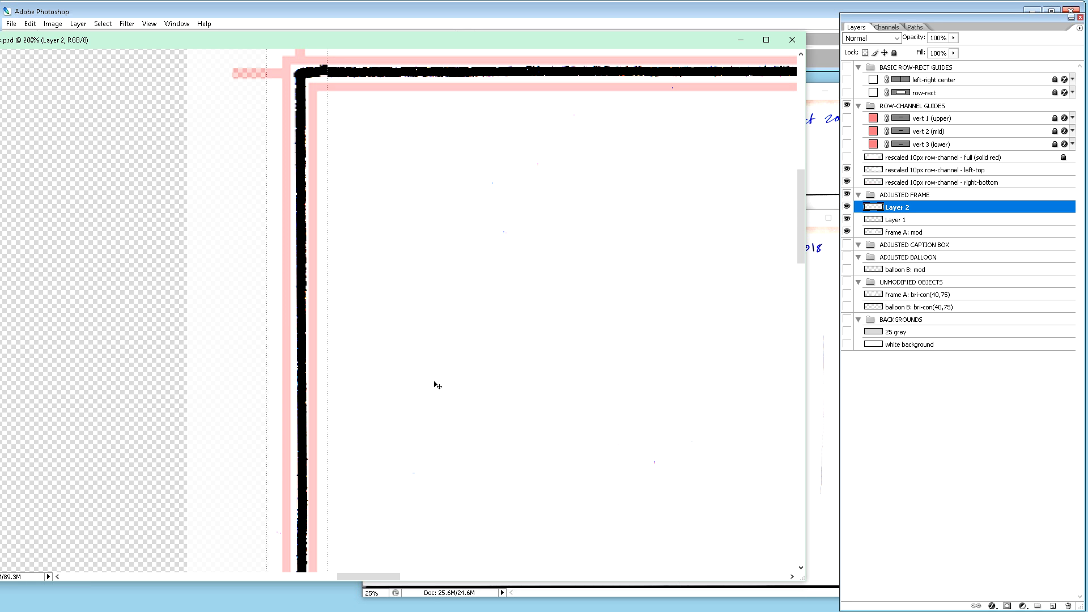
pyautogui.press('Left')
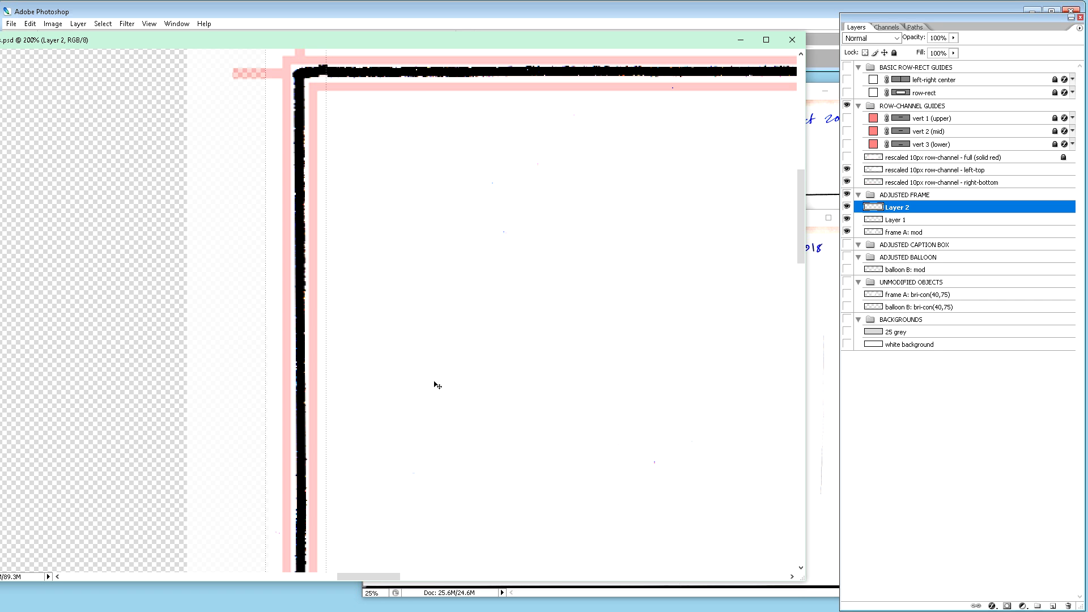
pyautogui.click(915, 221)
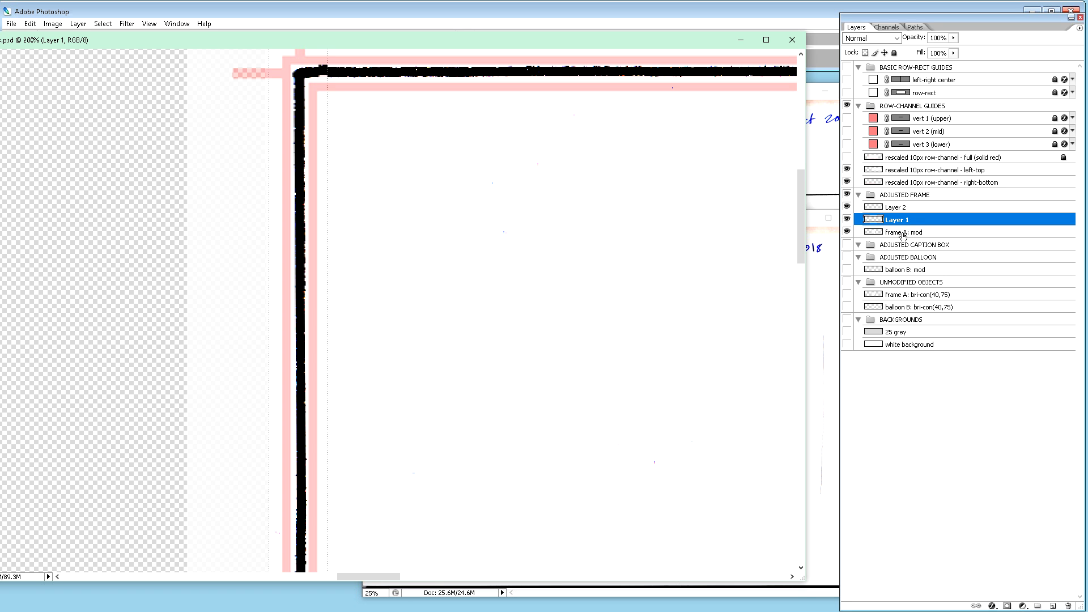
pyautogui.press('Down')
pyautogui.moveTo(402, 578)
pyautogui.mouseDown()
pyautogui.moveTo(497, 596)
pyautogui.moveTo(412, 595)
pyautogui.mouseUp()
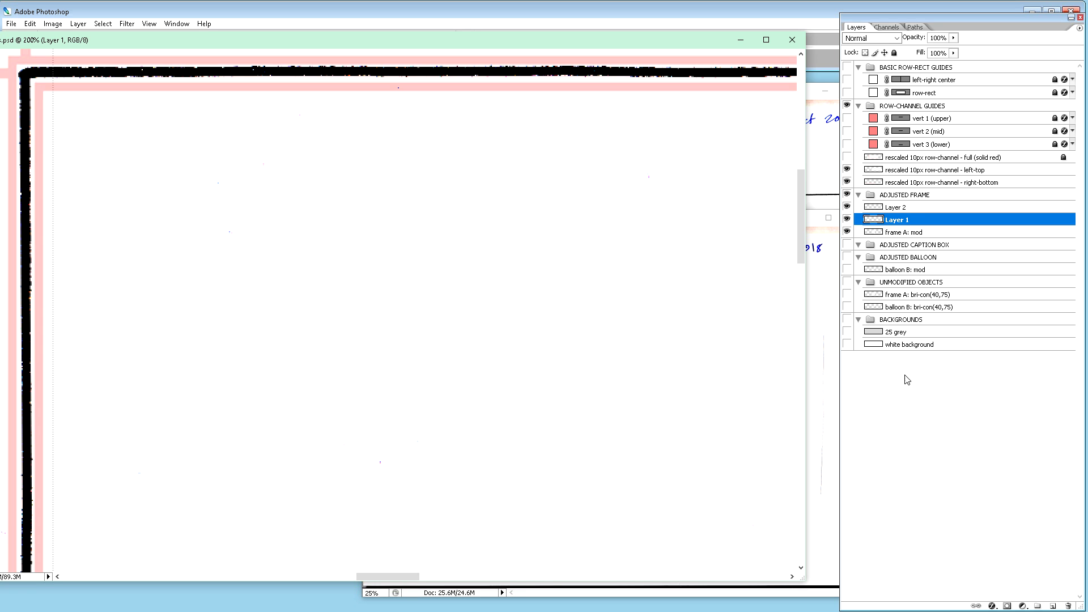
# - Merge copies of Layer 2, Layer 1 and frame A: mod into a new layer and hide the three source layers
pyautogui.click(903, 208)
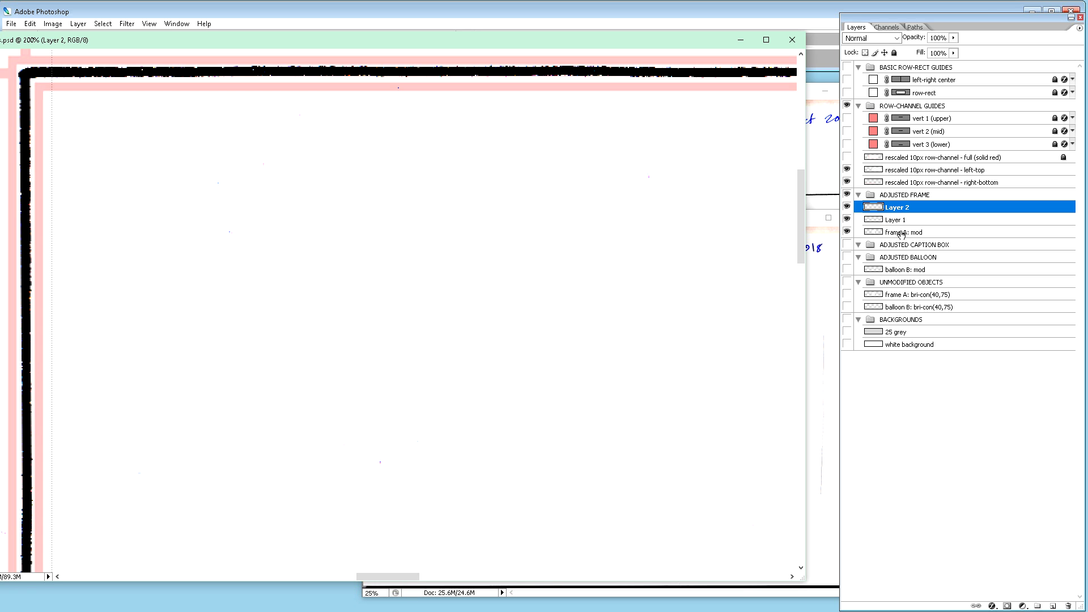
pyautogui.keyDown('shift'); pyautogui.click(902, 234); pyautogui.keyUp('shift')
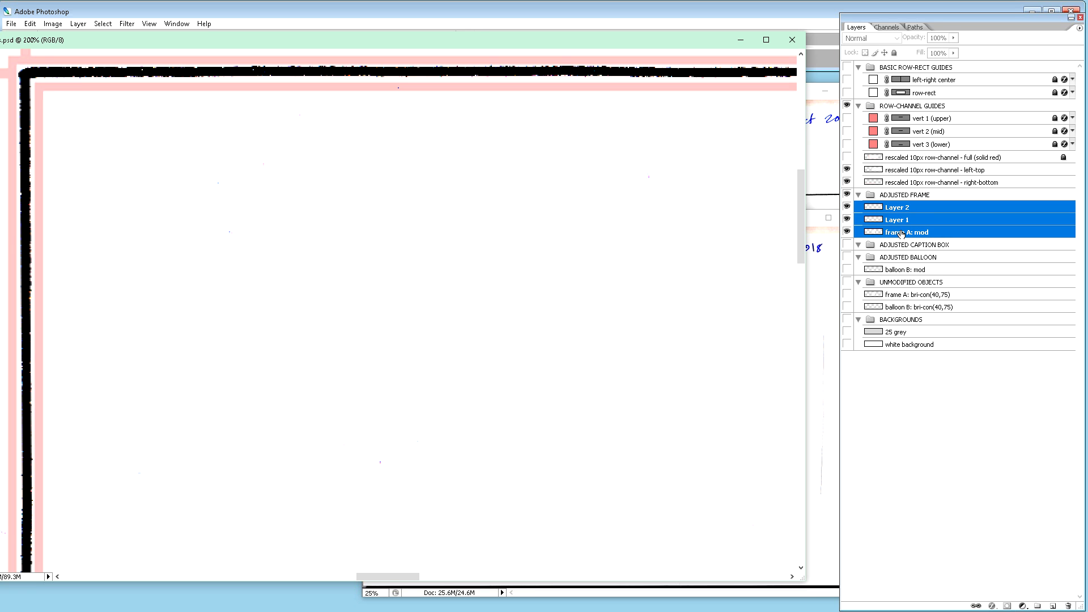
pyautogui.hotkey('ctrl', 'alt', 'e')
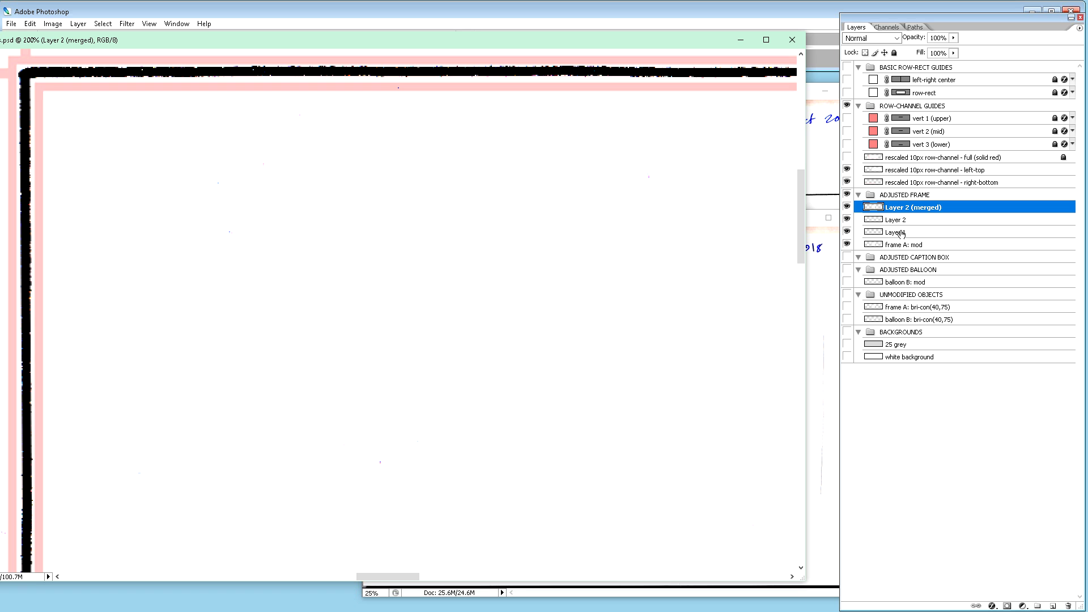
pyautogui.click(848, 244)
pyautogui.click(847, 231)
pyautogui.click(847, 219)
pyautogui.hotkey('ctrl', '-')
pyautogui.hotkey('ctrl', '-')
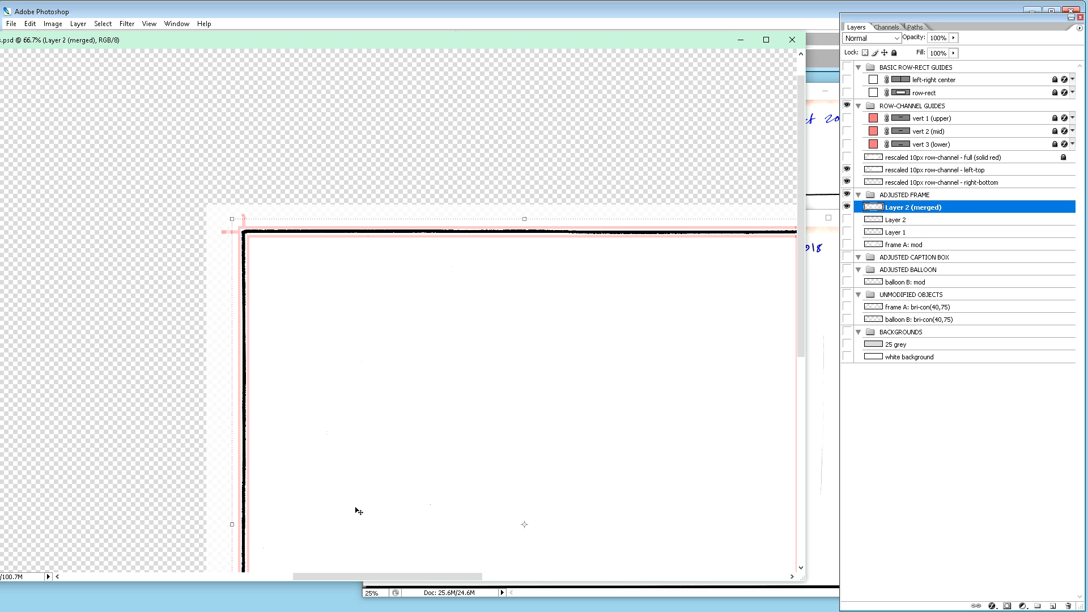
pyautogui.scroll(-4, 357, 512)
pyautogui.scroll(-7, 357, 513)
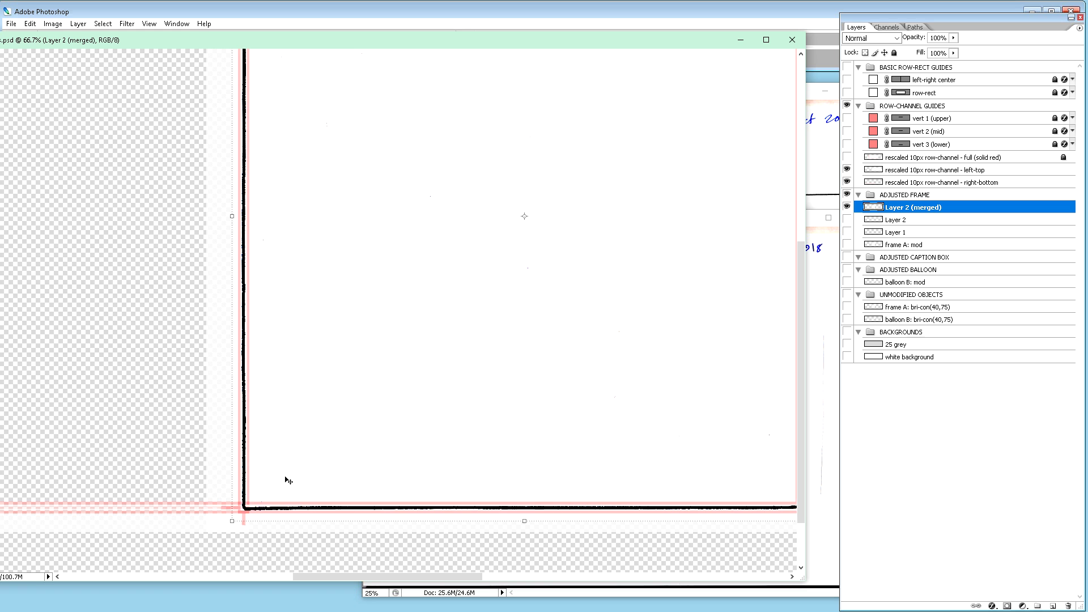
pyautogui.hotkey('ctrl', '+')
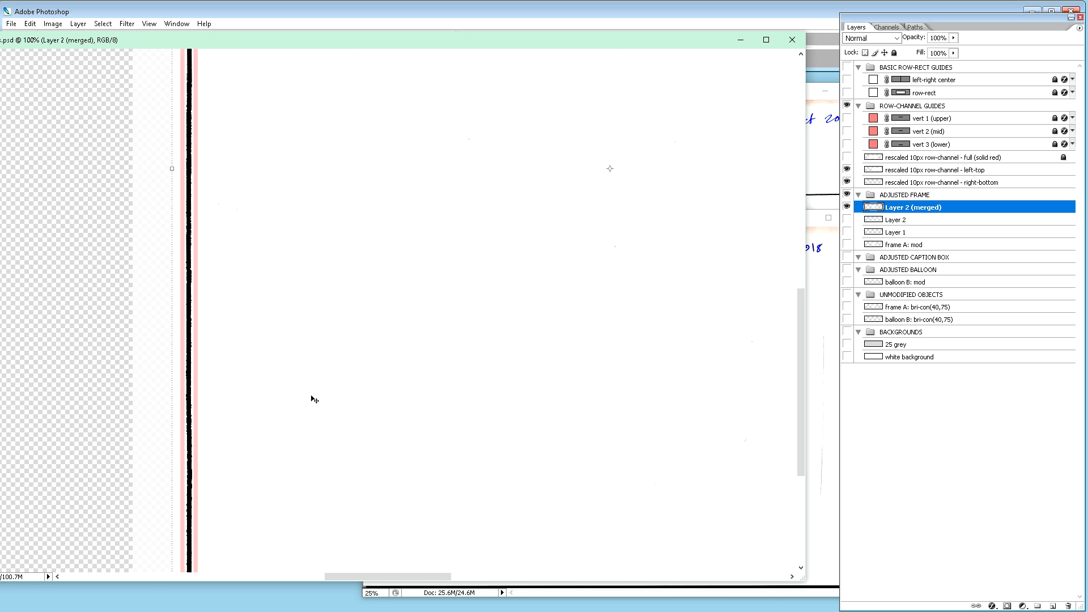
# - Show Layer 2, Layer 1 and frame A: mod in turn to review the pieces, ending with only Layer 2 (merged) shown and selected
pyautogui.click(847, 207)
pyautogui.click(847, 219)
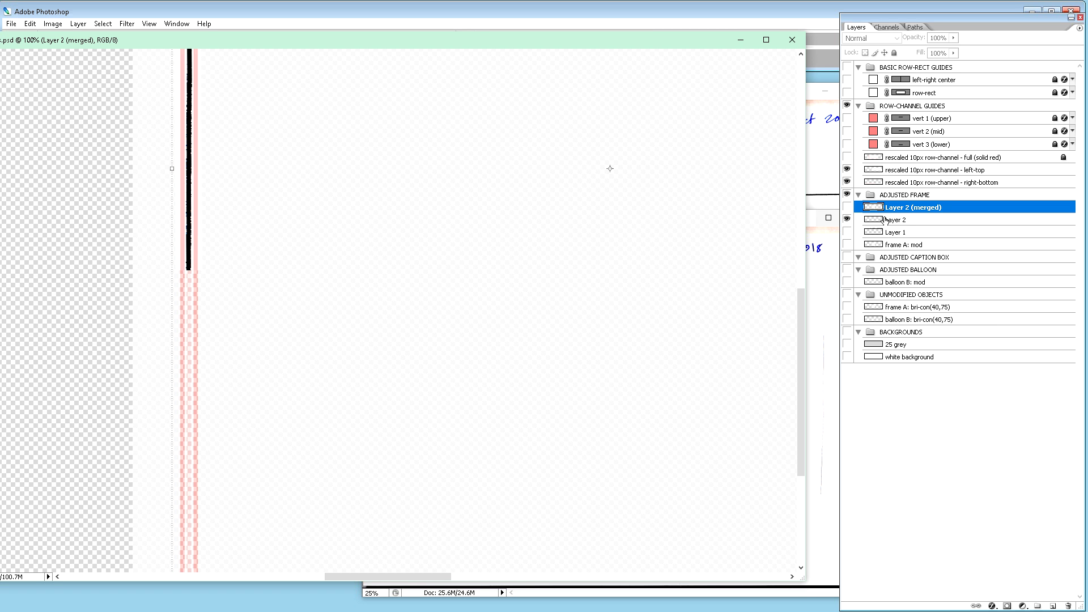
pyautogui.click(870, 221)
pyautogui.click(847, 220)
pyautogui.click(846, 232)
pyautogui.click(880, 233)
pyautogui.click(847, 232)
pyautogui.click(847, 244)
pyautogui.click(895, 245)
pyautogui.click(846, 244)
pyautogui.click(847, 231)
pyautogui.click(846, 232)
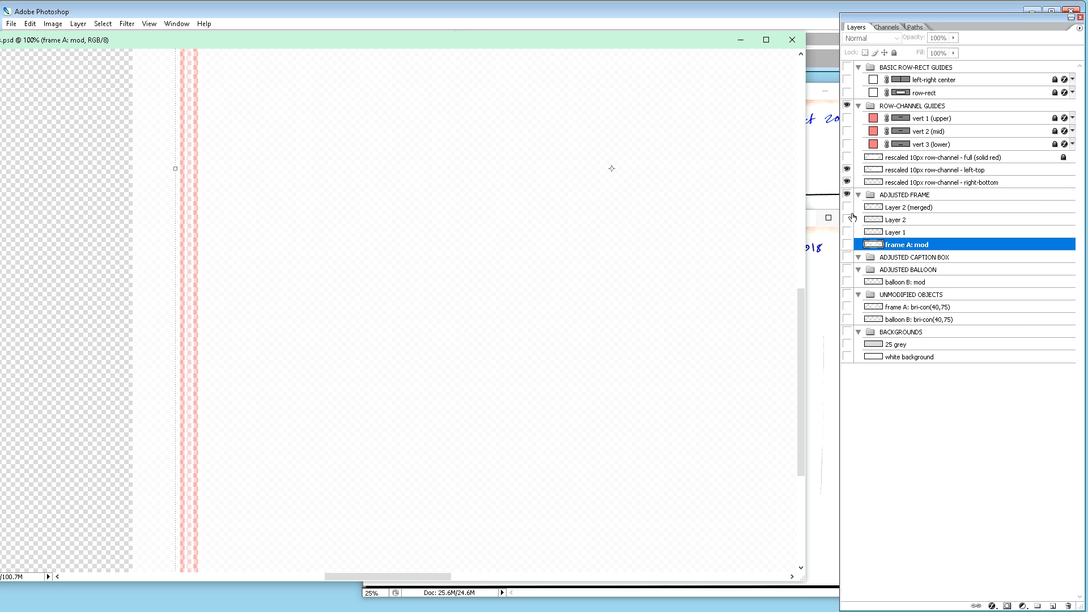
pyautogui.click(847, 207)
pyautogui.click(902, 208)
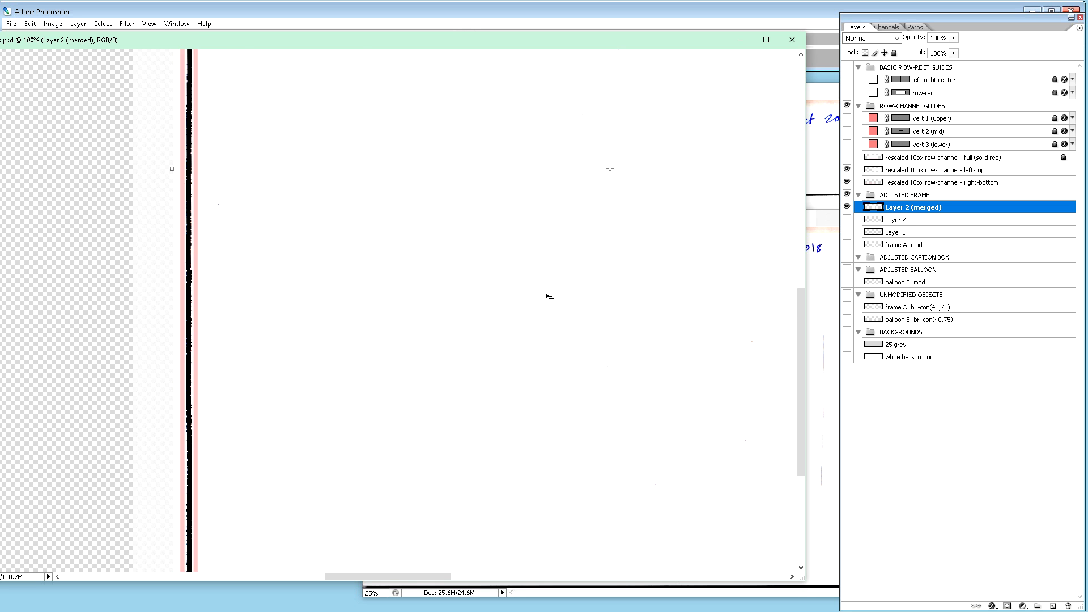
# - Compare the merged frame with the left-top and right-bottom row-channel guides hidden and shown again
pyautogui.hotkey('ctrl', '-')
pyautogui.hotkey('ctrl', '-')
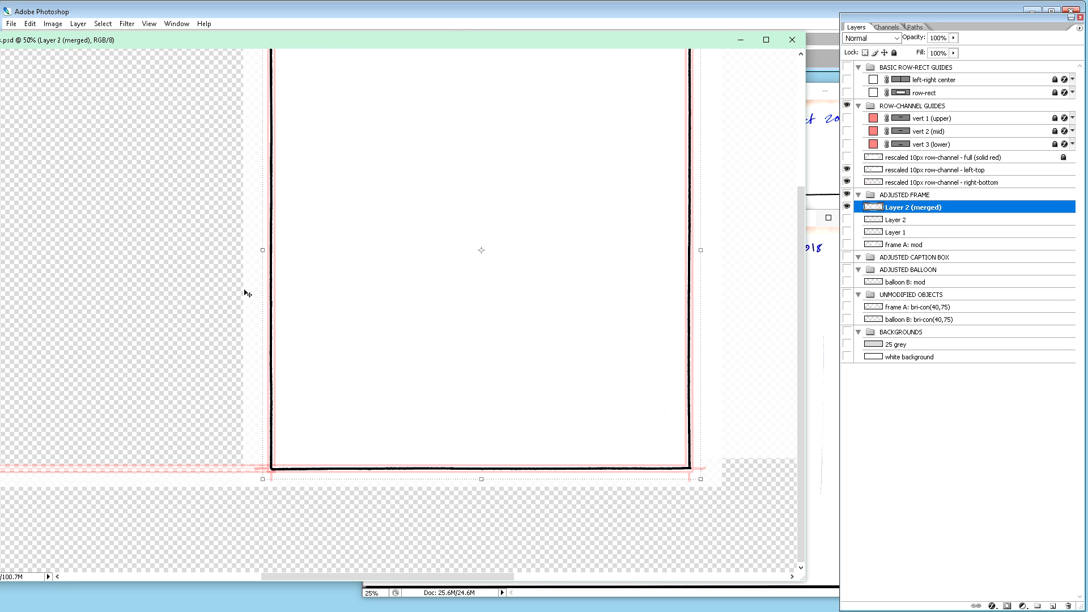
pyautogui.hotkey('ctrl', '+')
pyautogui.hotkey('ctrl', '+')
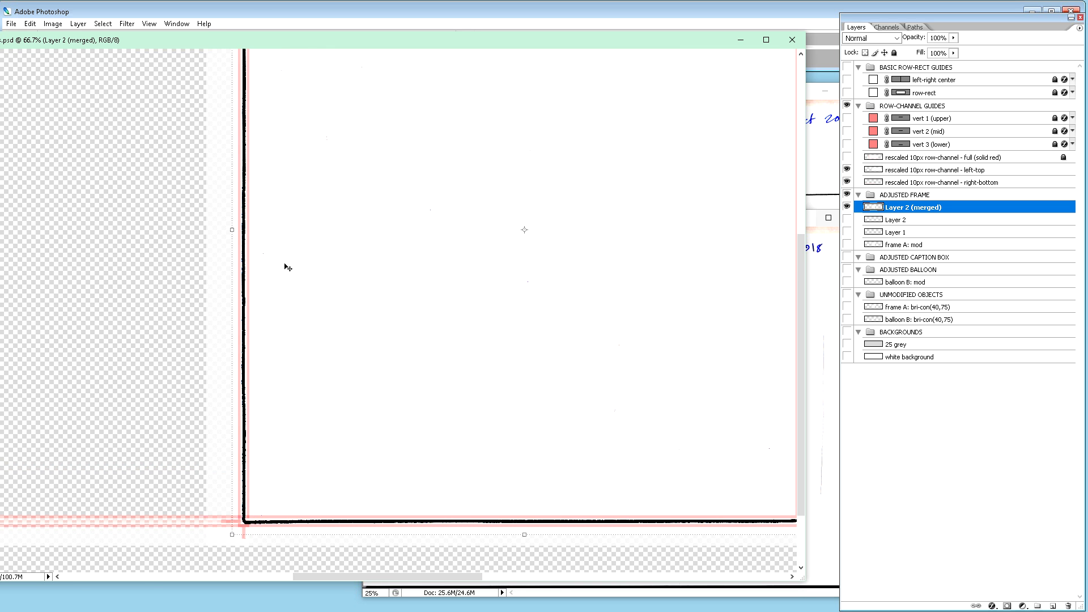
pyautogui.click(847, 182)
pyautogui.click(847, 169)
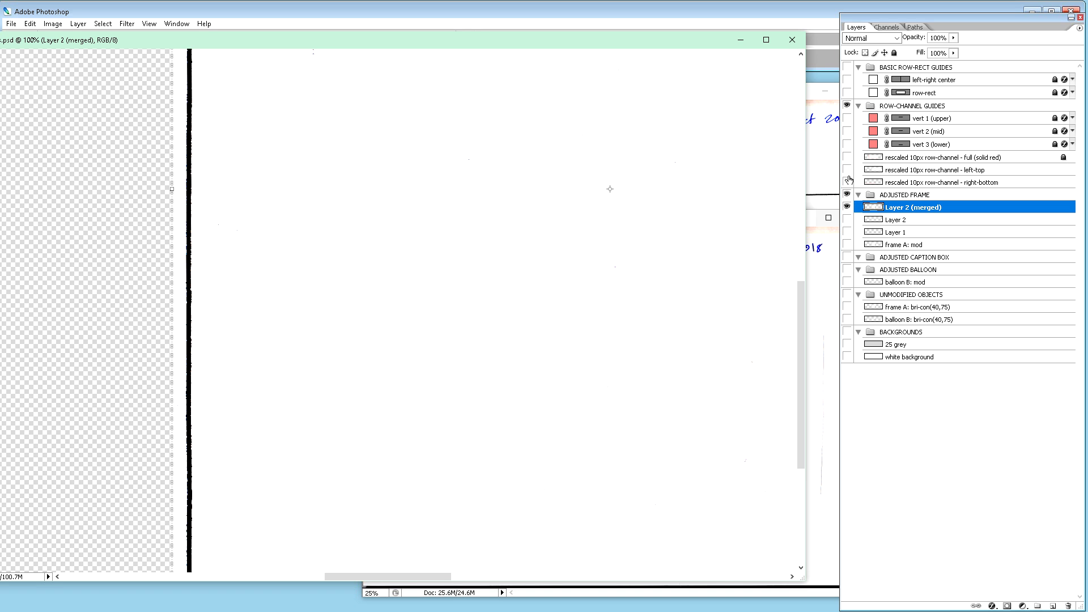
pyautogui.click(848, 182)
pyautogui.click(847, 169)
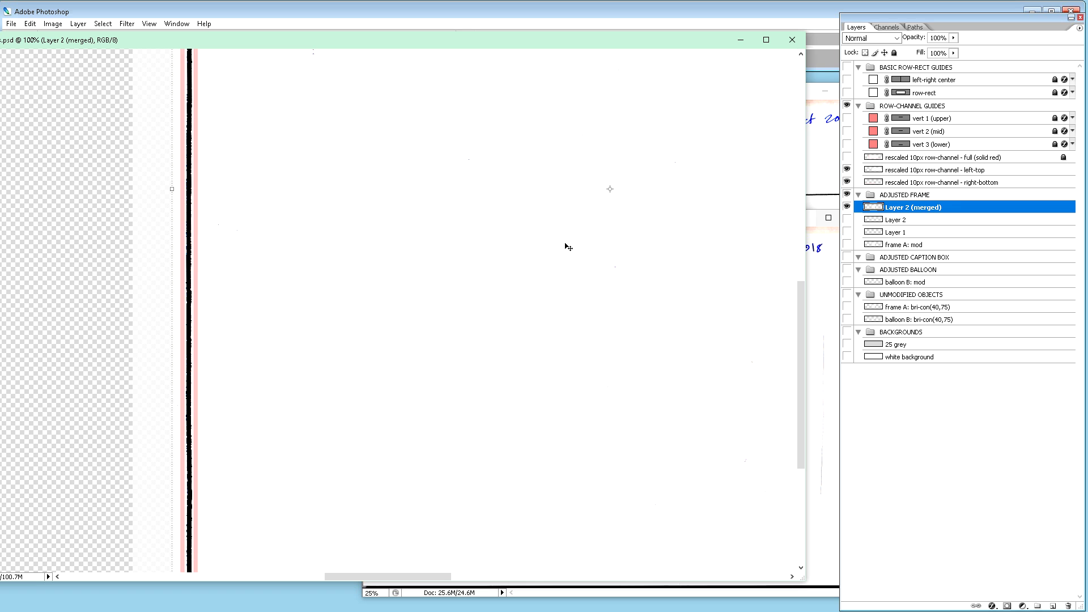
# - Select the right-bottom row-channel guide layer and examine the whole frame's fit against the guides from top to bottom border
pyautogui.click(925, 182)
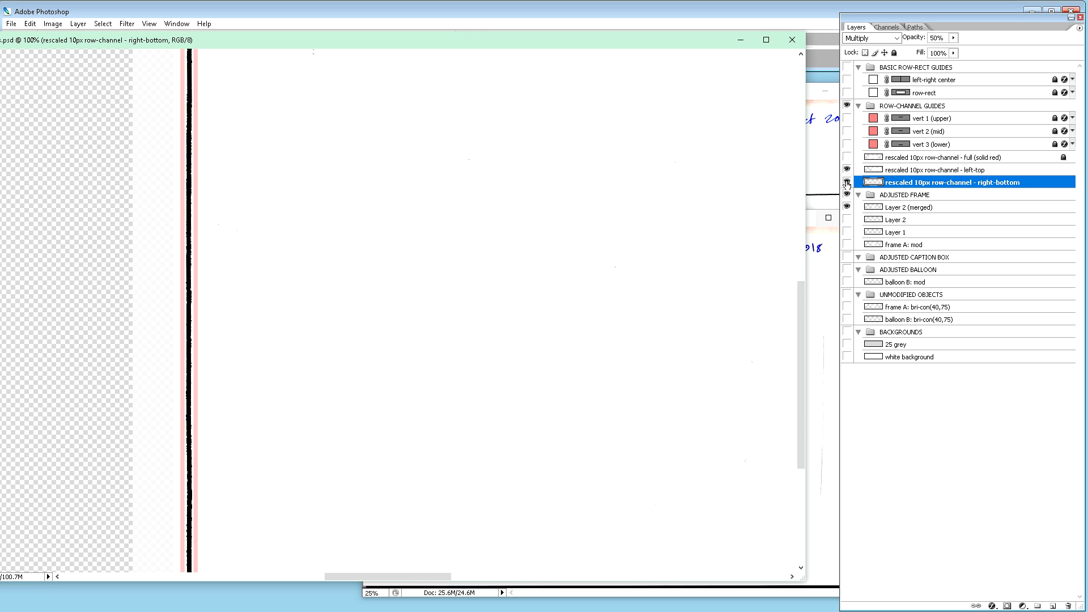
pyautogui.hotkey('ctrl', 't')
pyautogui.hotkey('ctrl', '-')
pyautogui.hotkey('ctrl', '-')
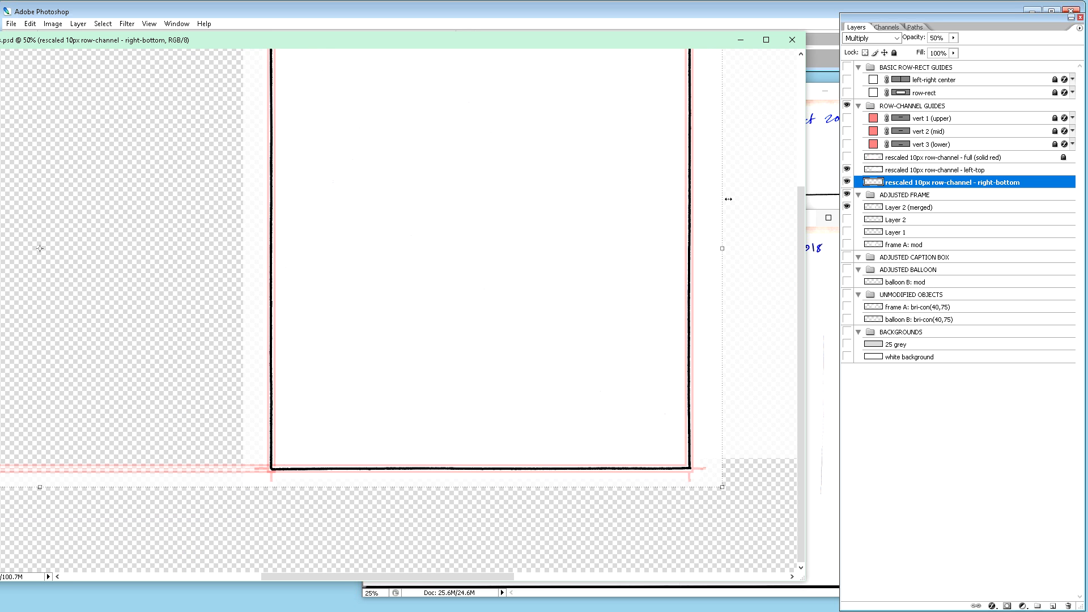
pyautogui.scroll(1, 730, 198)
pyautogui.scroll(1, 727, 198)
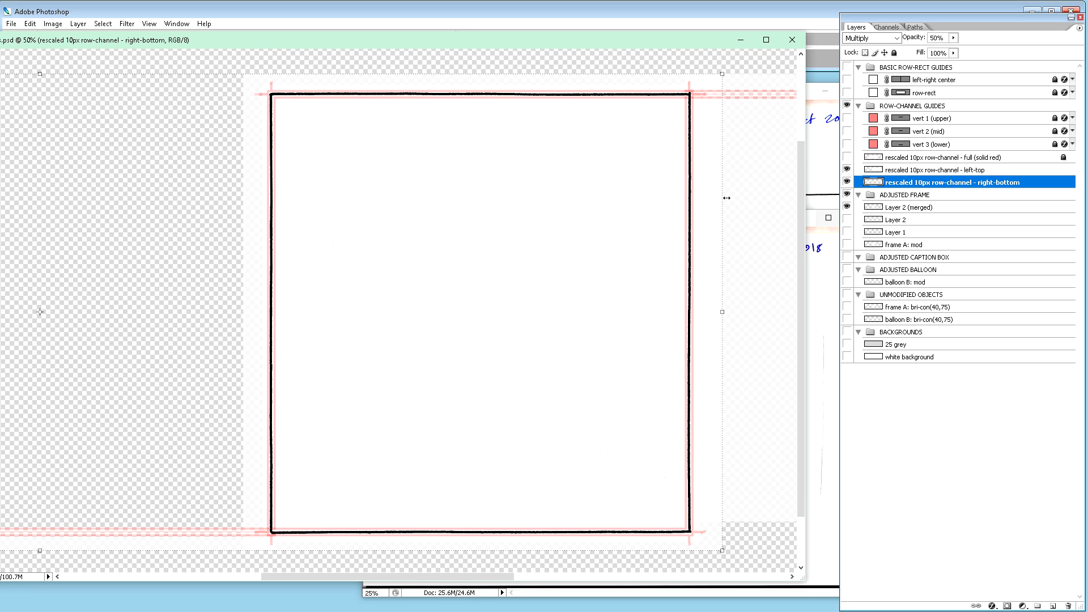
pyautogui.scroll(-2, 702, 282)
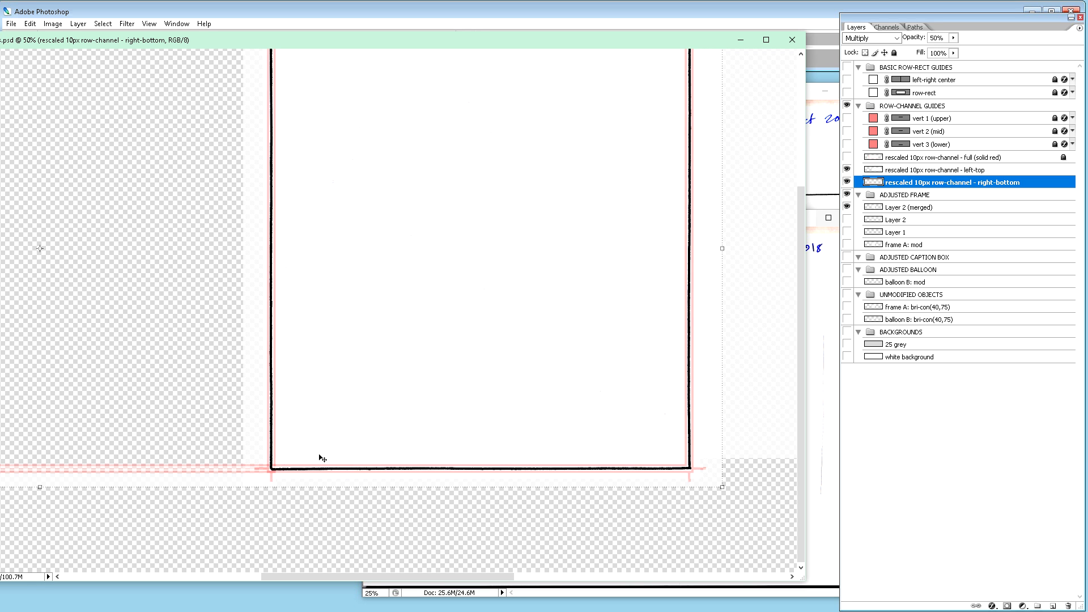
pyautogui.press('Return')
# - Copy the left end of the bottom border from Layer 2 (merged) to a new layer and nudge it up one pixel
pyautogui.moveTo(258, 451); pyautogui.dragTo(292, 486)
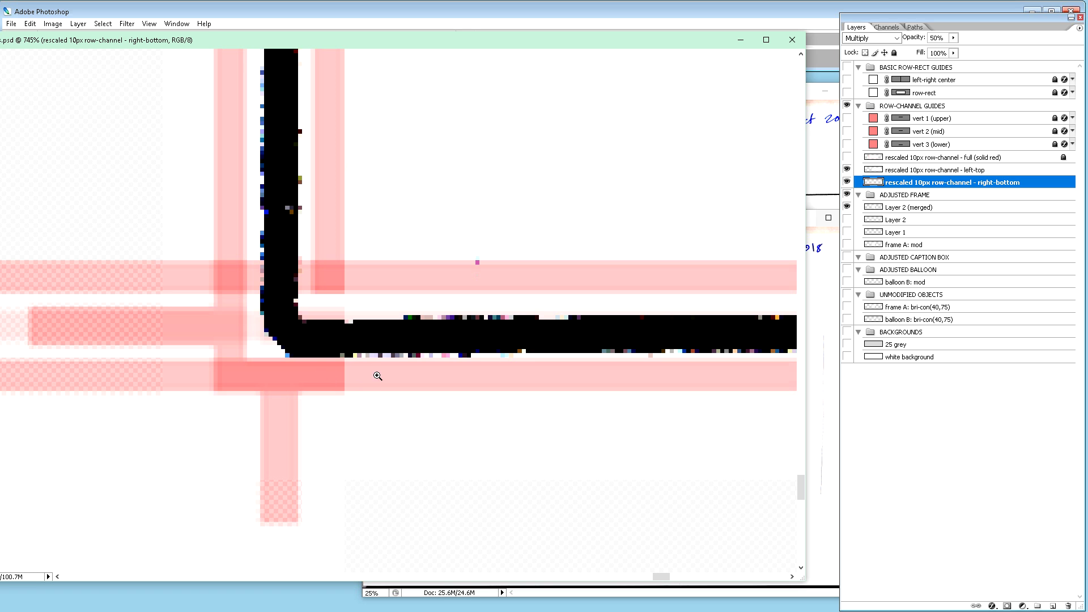
pyautogui.moveTo(661, 576); pyautogui.dragTo(670, 577)
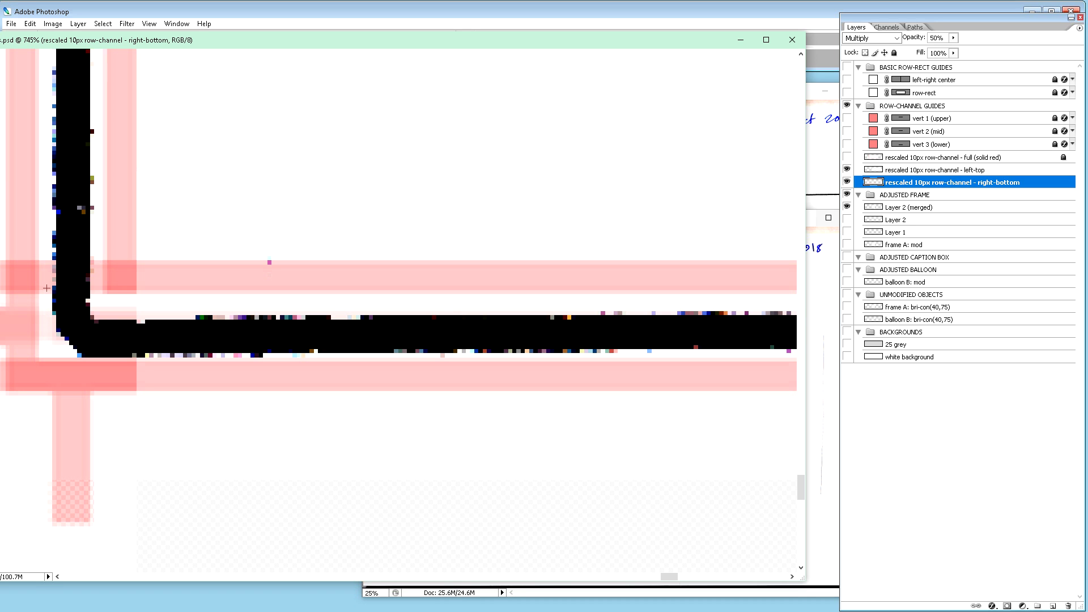
pyautogui.moveTo(44, 286); pyautogui.dragTo(309, 374)
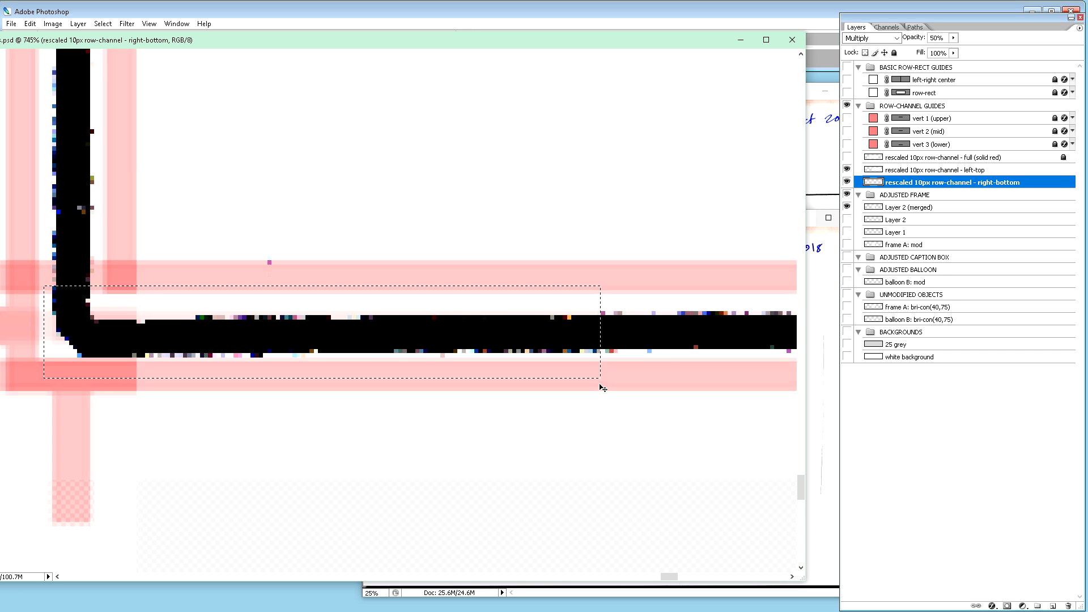
pyautogui.hotkey('ctrl', 'j')
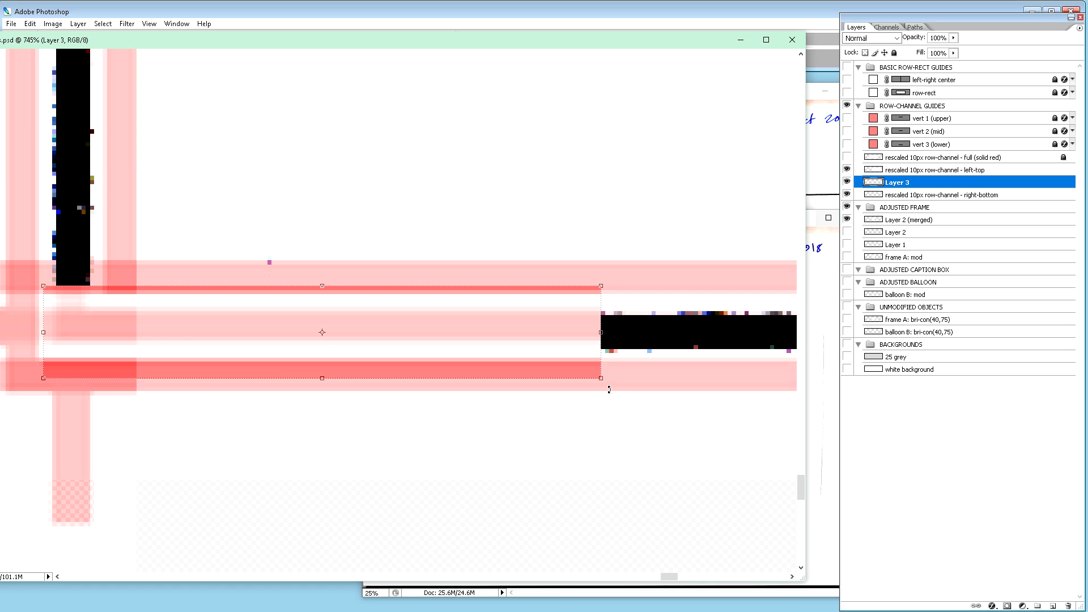
pyautogui.hotkey('ctrl', 'z')
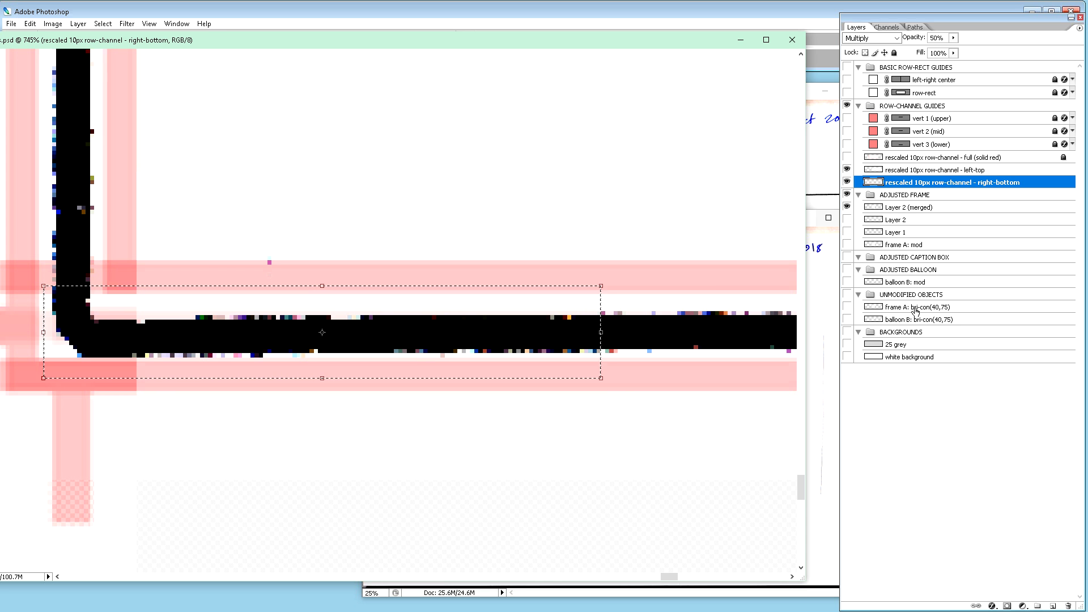
pyautogui.click(935, 207)
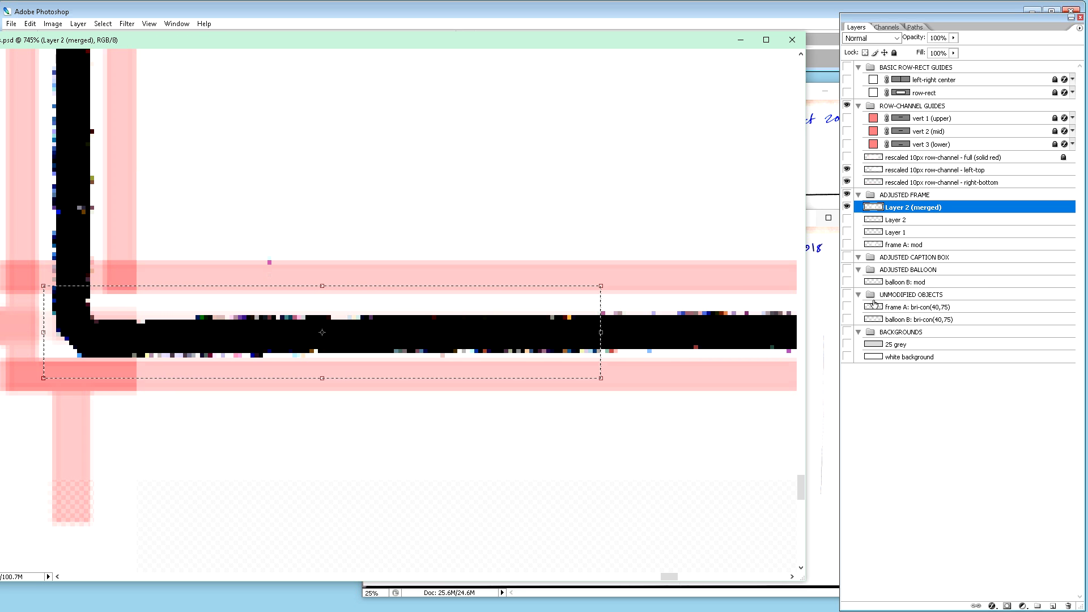
pyautogui.hotkey('ctrl', 'j')
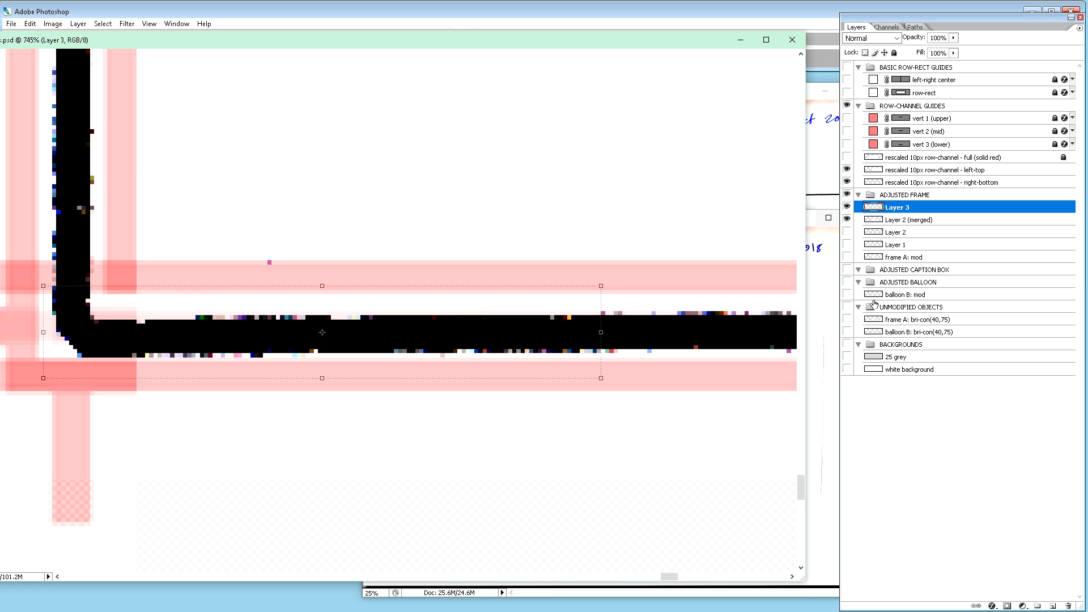
pyautogui.press('Up')
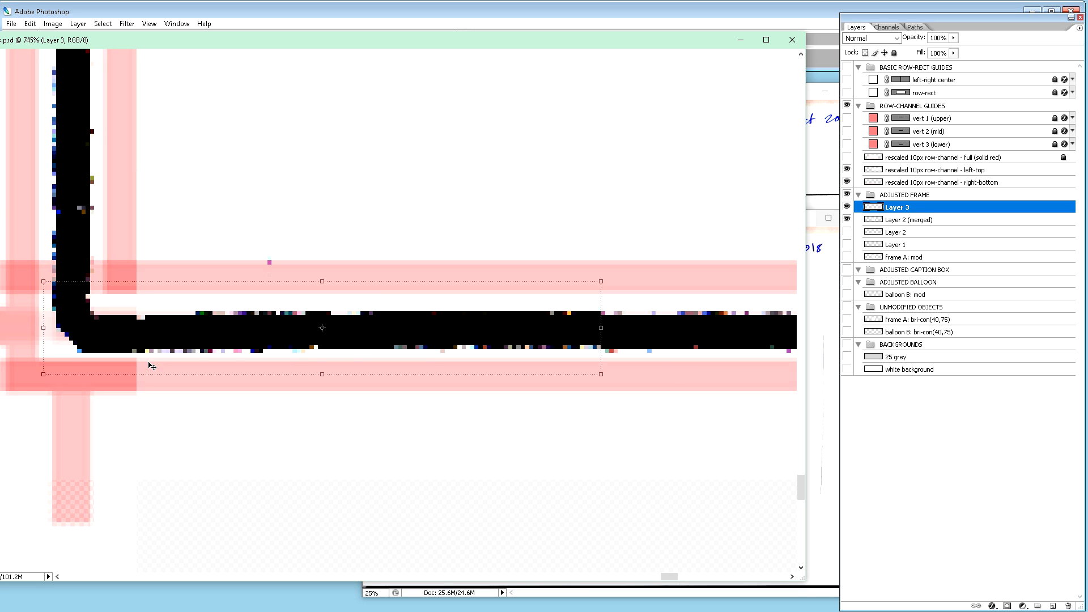
pyautogui.press('Return')
# - Copy the bottom-left corner piece from Layer 3 to another new layer and nudge it up one pixel
pyautogui.moveTo(40, 299); pyautogui.dragTo(193, 369)
pyautogui.moveTo(193, 367); pyautogui.dragTo(192, 368)
pyautogui.hotkey('ctrl', 'j')
pyautogui.hotkey('ctrl', 't')
pyautogui.press('Right')
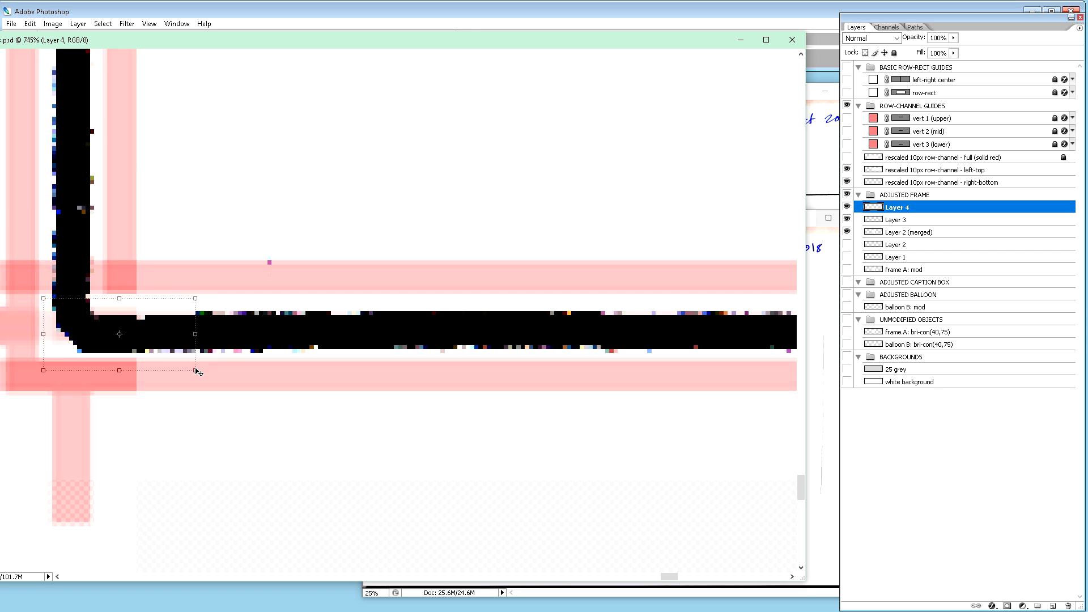
pyautogui.press('Up')
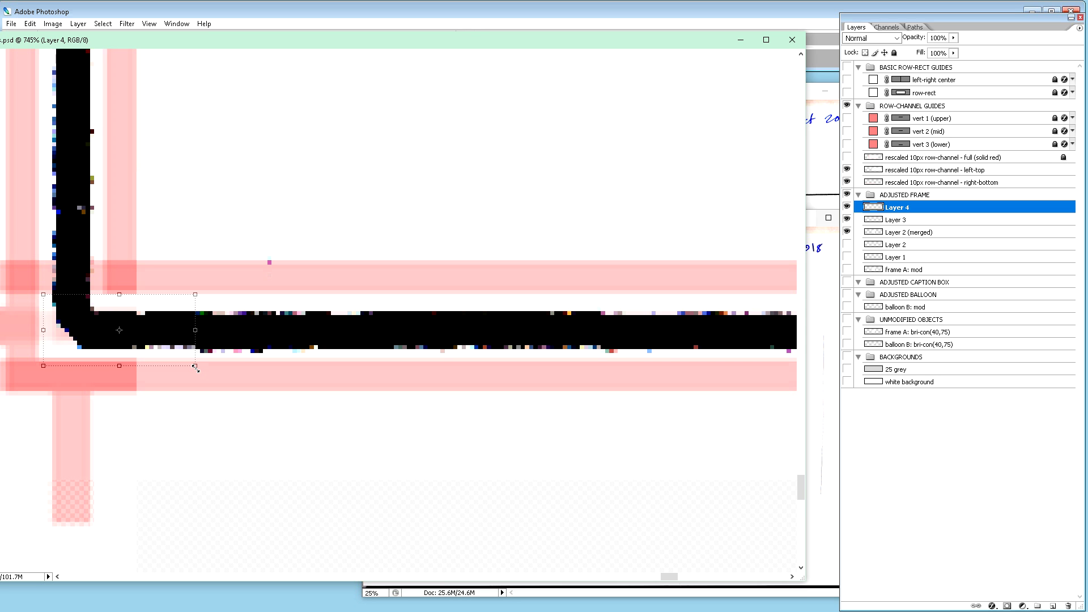
# - Merge copies of Layer 4, Layer 3 and Layer 2 (merged) into a new layer and name it new frame
pyautogui.hotkey('ctrl', '-')
pyautogui.hotkey('ctrl', '-')
pyautogui.hotkey('ctrl', '-')
pyautogui.hotkey('ctrl', '-')
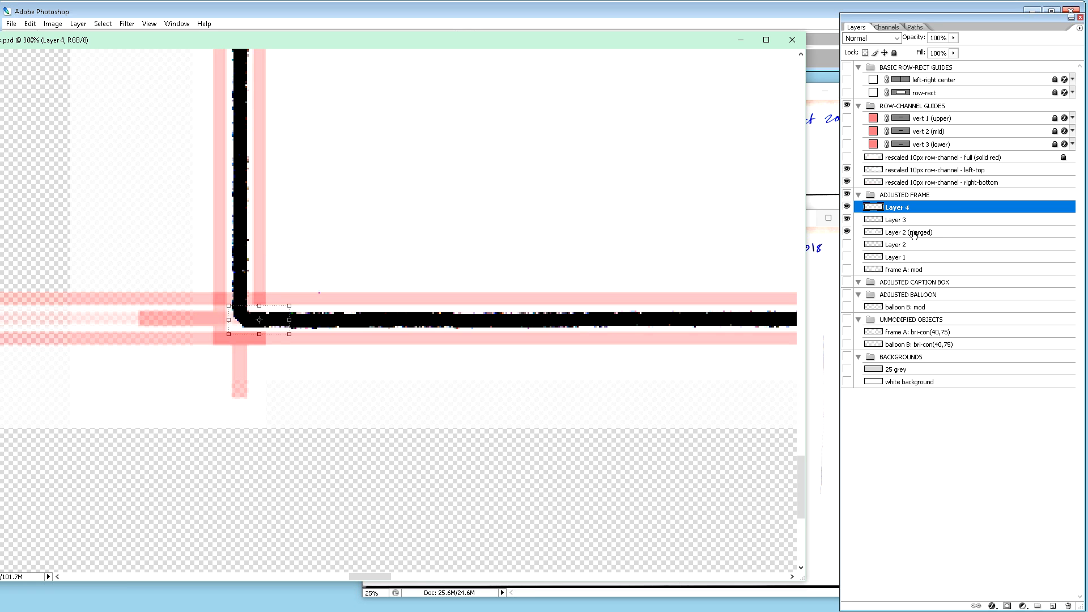
pyautogui.keyDown('shift'); pyautogui.click(914, 234); pyautogui.keyUp('shift')
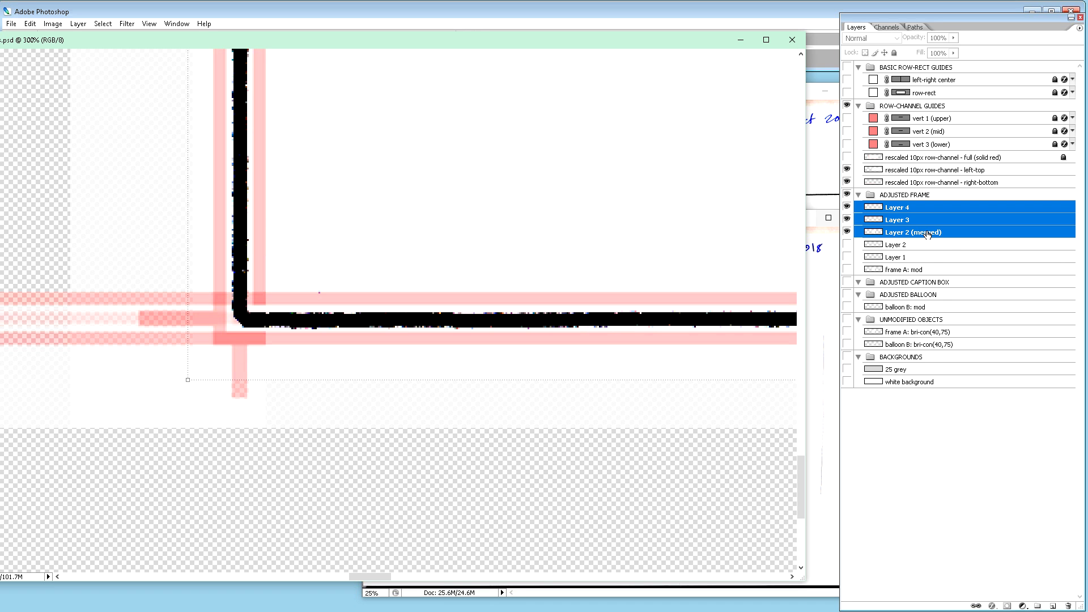
pyautogui.hotkey('ctrl', 'alt', 'e')
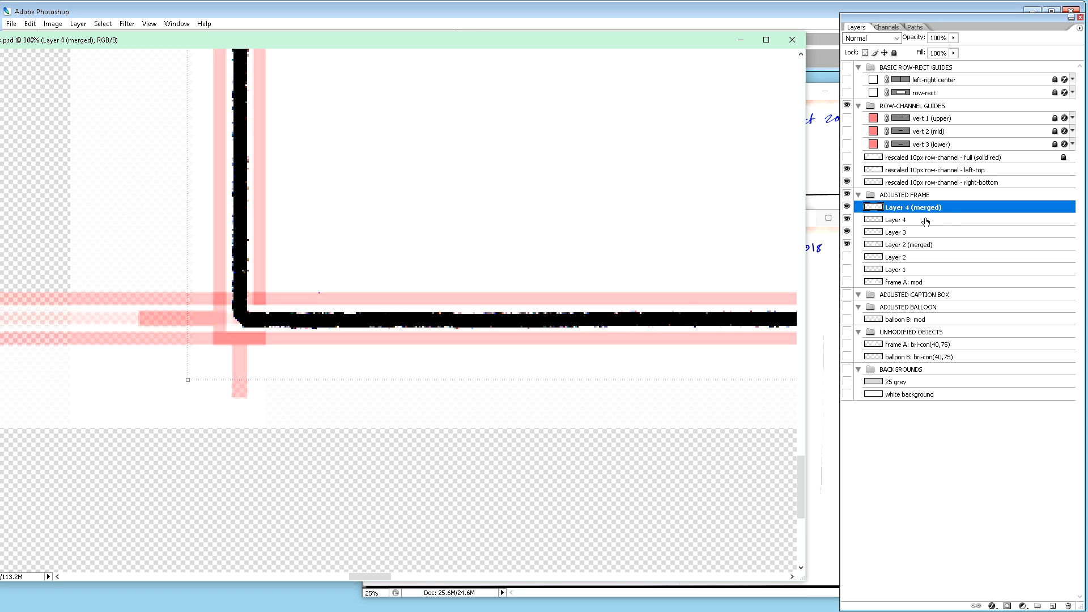
pyautogui.doubleClick(908, 209)
pyautogui.write('new frame')
pyautogui.press('Return')
# - Erase the black pixels protruding above and beside the frame's top-right corner on the new frame layer
pyautogui.hotkey('ctrl', '-')
pyautogui.hotkey('ctrl', '-')
pyautogui.hotkey('ctrl', '-')
pyautogui.hotkey('ctrl', '-')
pyautogui.hotkey('ctrl', '-')
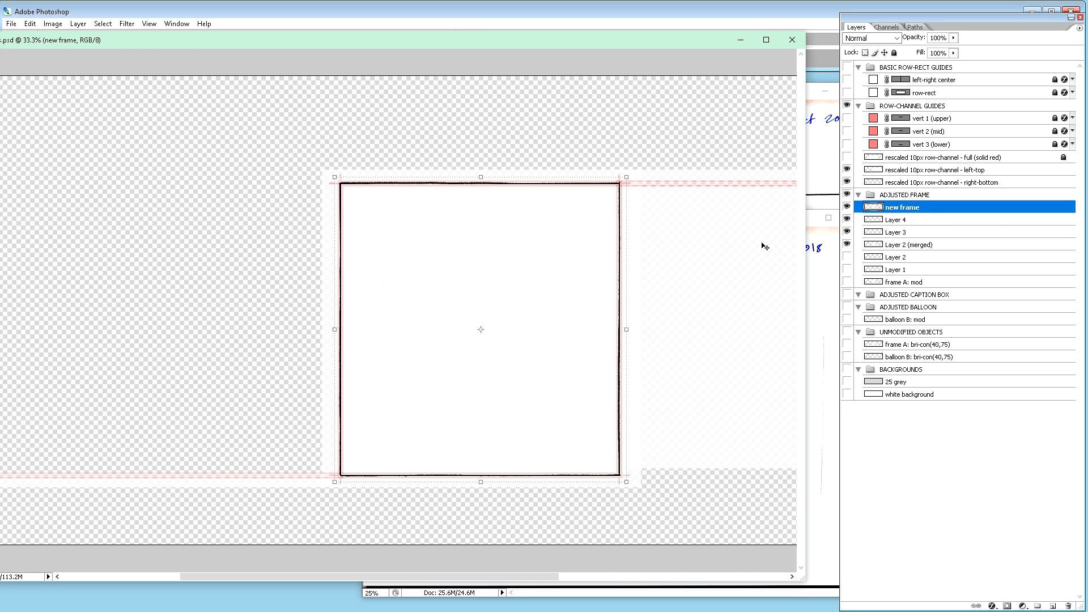
pyautogui.hotkey('ctrl', '+')
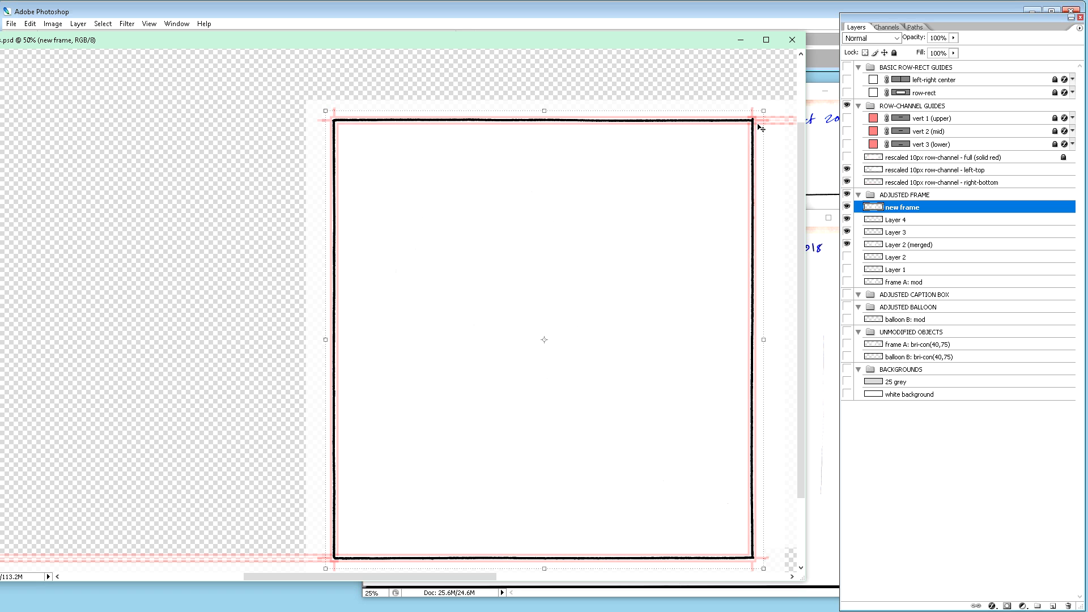
pyautogui.press('Return')
pyautogui.press('z')
pyautogui.moveTo(738, 107); pyautogui.dragTo(769, 135)
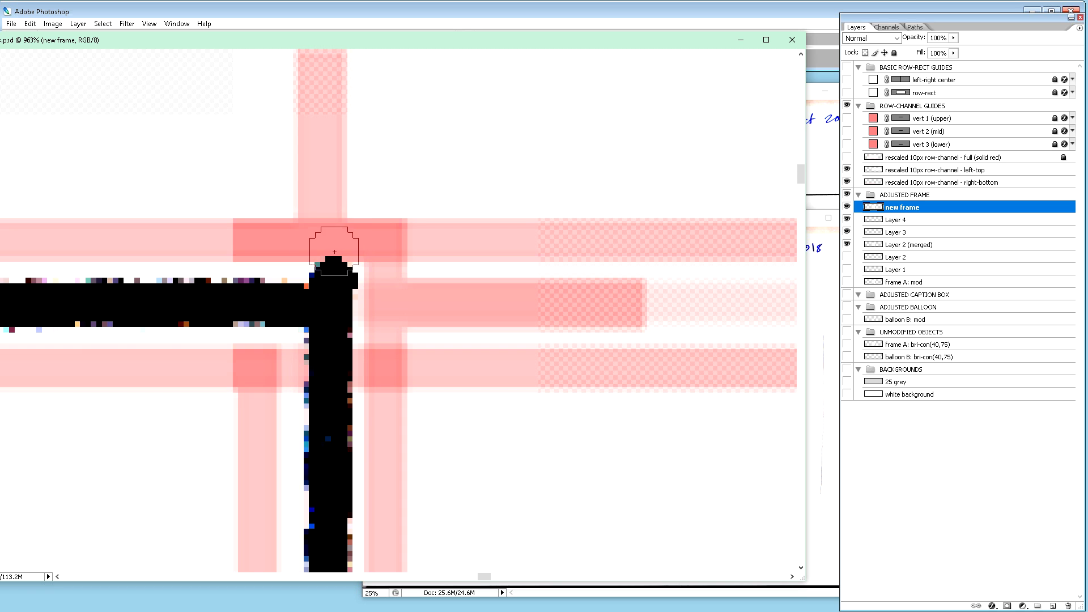
pyautogui.moveTo(313, 246); pyautogui.dragTo(328, 246)
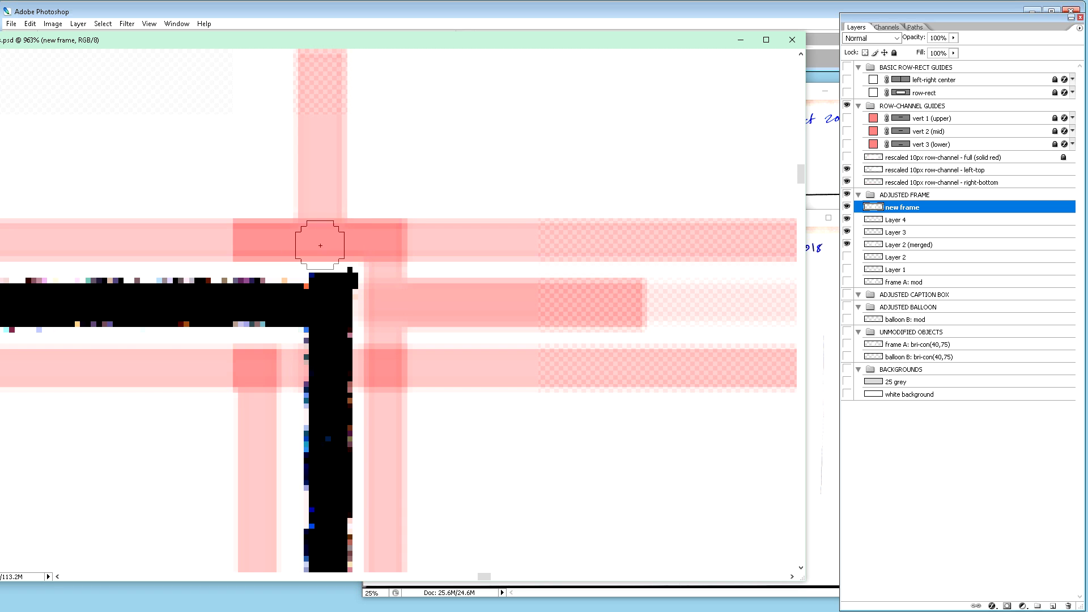
pyautogui.click(302, 253)
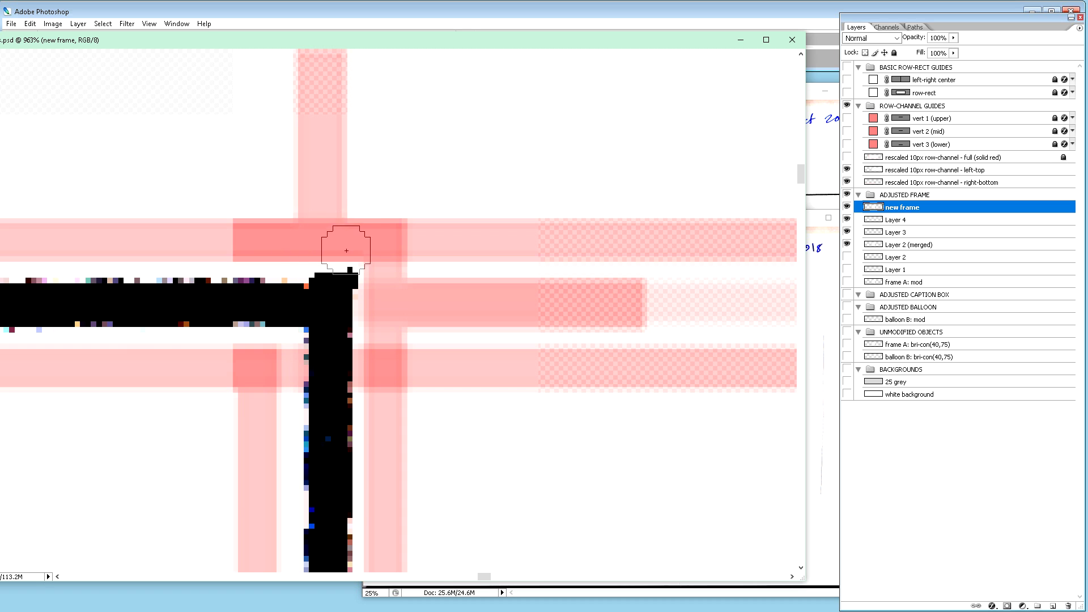
pyautogui.click(345, 253)
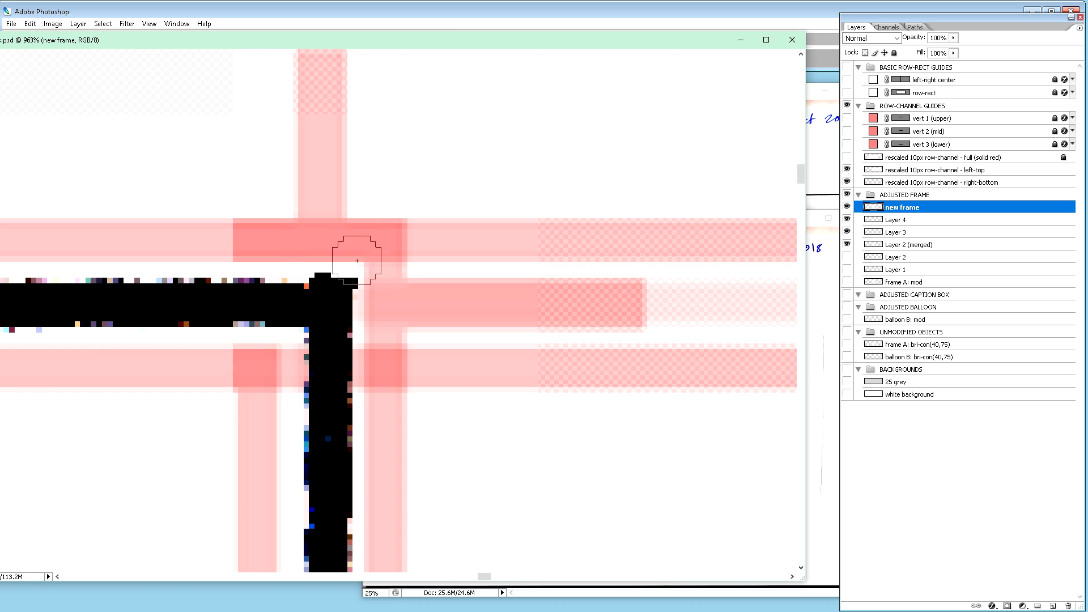
pyautogui.click(377, 286)
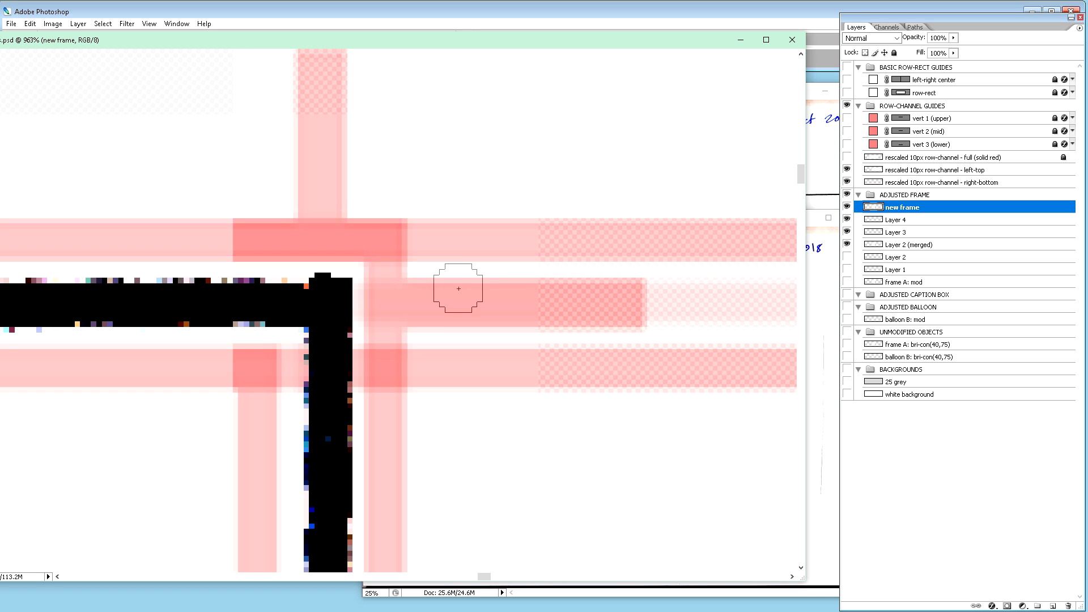
# - Erase the overhanging end of the bottom border at the frame's bottom-right corner
pyautogui.hotkey('ctrl', '-')
pyautogui.hotkey('ctrl', '-')
pyautogui.hotkey('ctrl', '-')
pyautogui.hotkey('ctrl', '-')
pyautogui.hotkey('ctrl', '-')
pyautogui.hotkey('ctrl', '-')
pyautogui.hotkey('ctrl', '-')
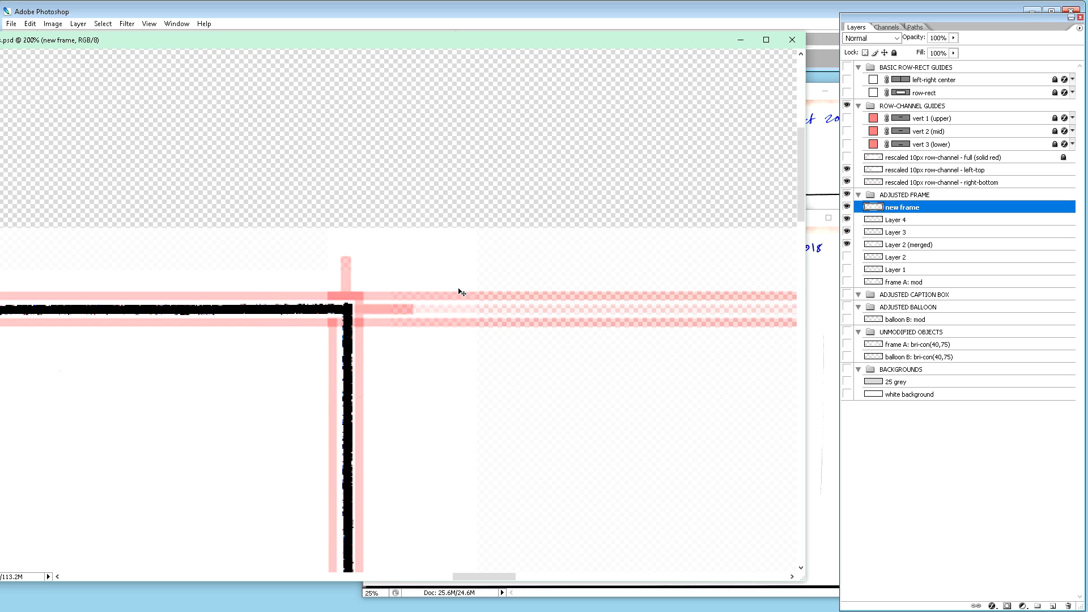
pyautogui.hotkey('ctrl', '-')
pyautogui.hotkey('ctrl', '-')
pyautogui.hotkey('ctrl', '-')
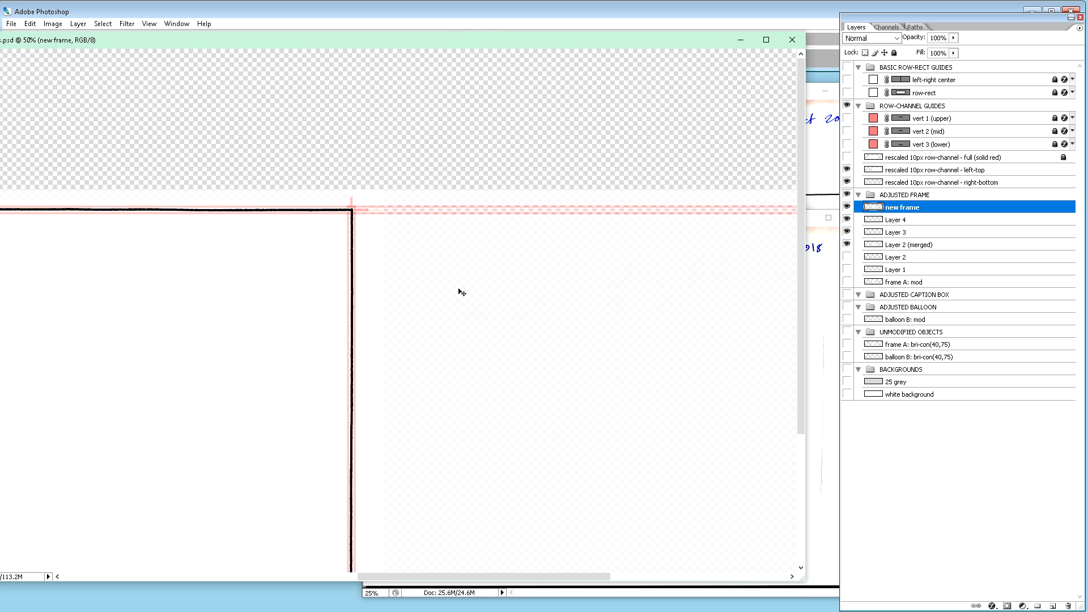
pyautogui.hotkey('ctrl', '-')
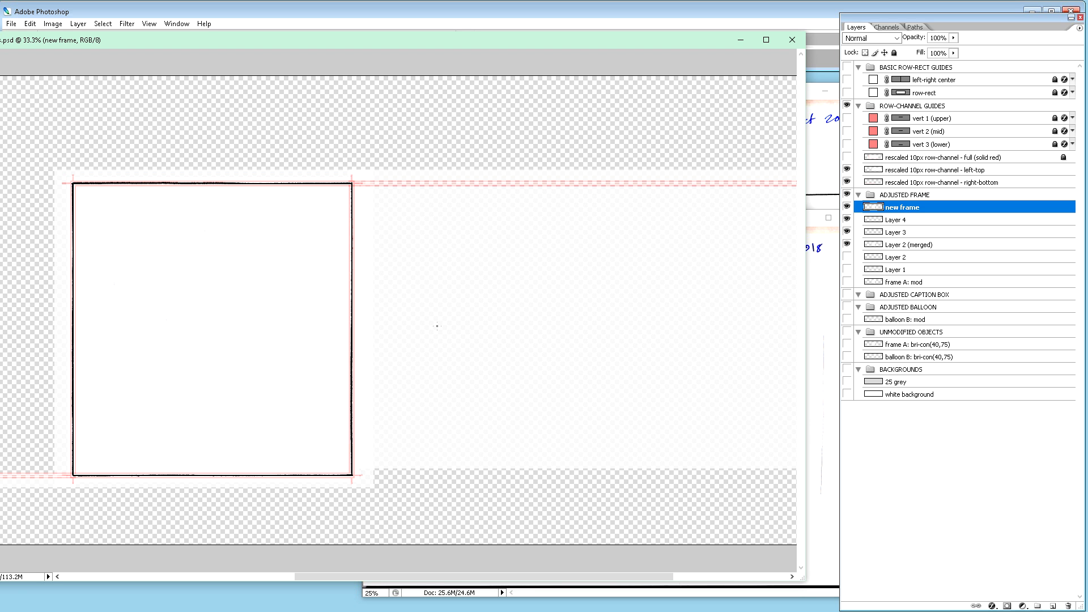
pyautogui.hotkey('ctrl', '+')
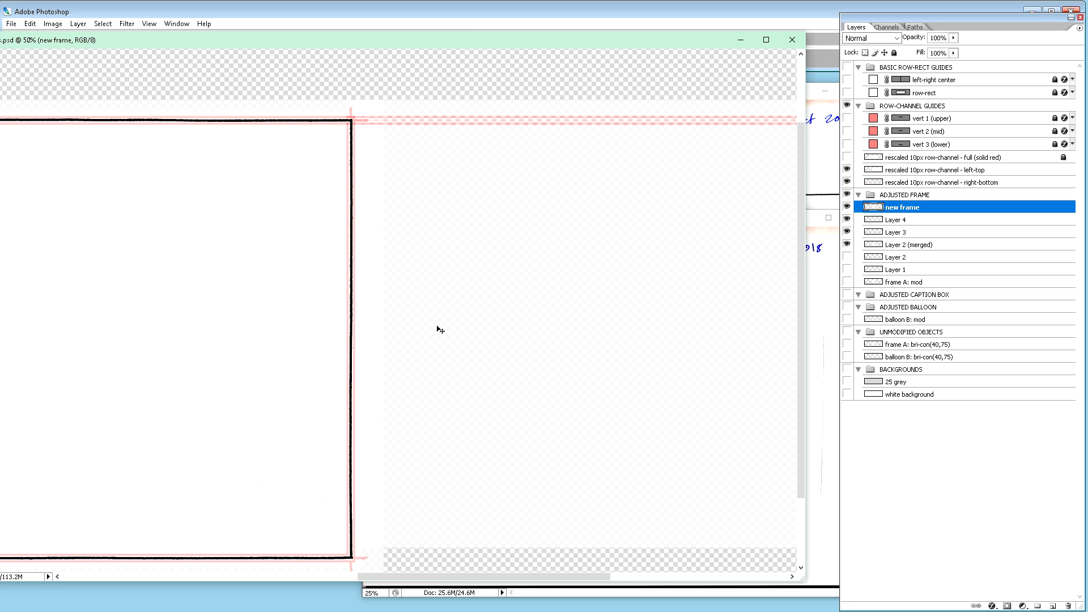
pyautogui.hotkey('ctrl', '+')
pyautogui.hotkey('ctrl', '+')
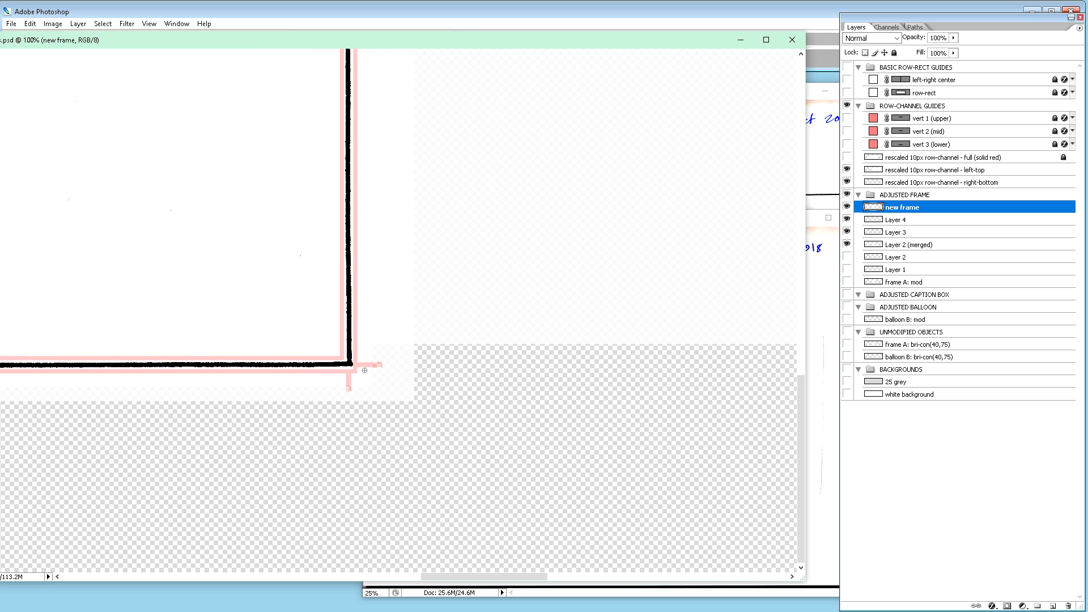
pyautogui.press('z')
pyautogui.moveTo(371, 390); pyautogui.dragTo(333, 342)
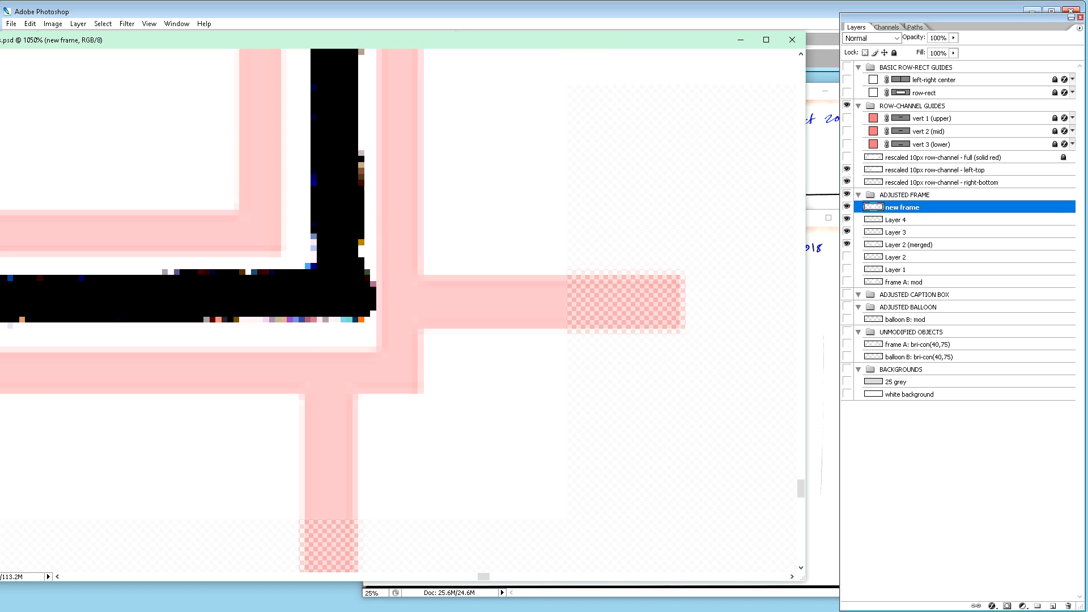
pyautogui.moveTo(397, 290)
pyautogui.mouseDown()
pyautogui.moveTo(392, 323)
pyautogui.moveTo(395, 293)
pyautogui.mouseUp()
pyautogui.click(393, 278)
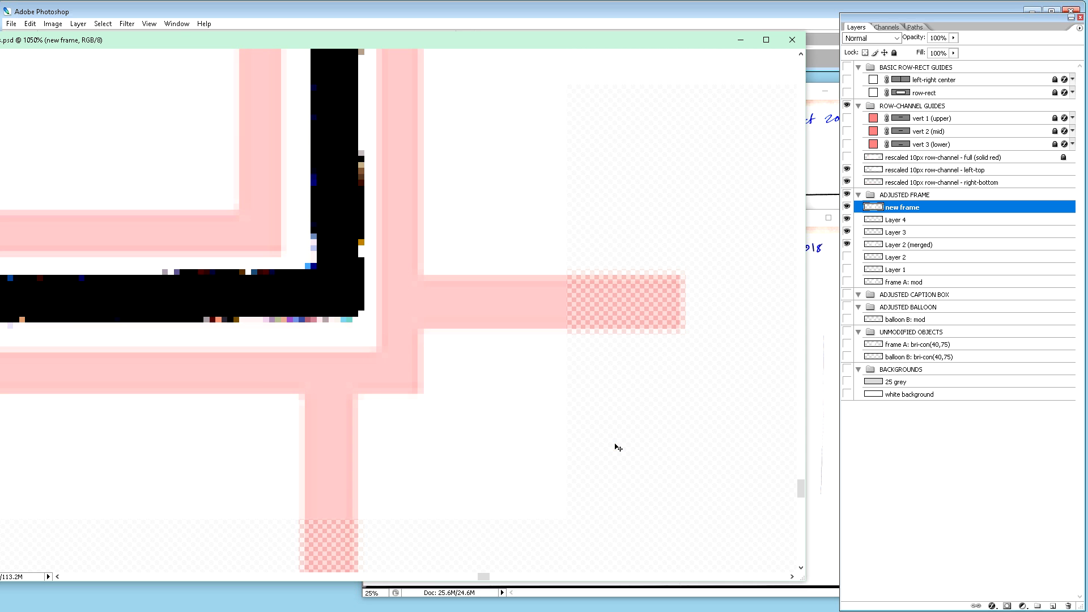
# - Hide Layer 2 (merged), Layer 3 and Layer 4, keeping only new frame shown in the ADJUSTED FRAME group
pyautogui.hotkey('ctrl', '-')
pyautogui.hotkey('ctrl', '-')
pyautogui.hotkey('ctrl', '-')
pyautogui.hotkey('ctrl', '-')
pyautogui.hotkey('ctrl', '-')
pyautogui.hotkey('ctrl', '-')
pyautogui.hotkey('ctrl', '-')
pyautogui.hotkey('ctrl', '-')
pyautogui.hotkey('ctrl', '-')
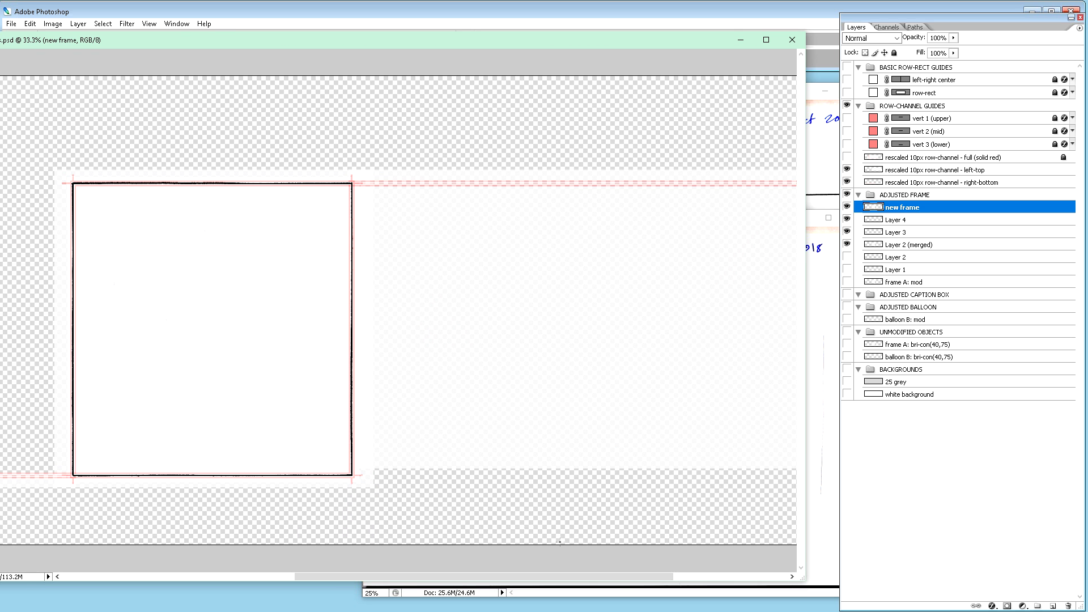
pyautogui.moveTo(573, 577); pyautogui.dragTo(498, 577)
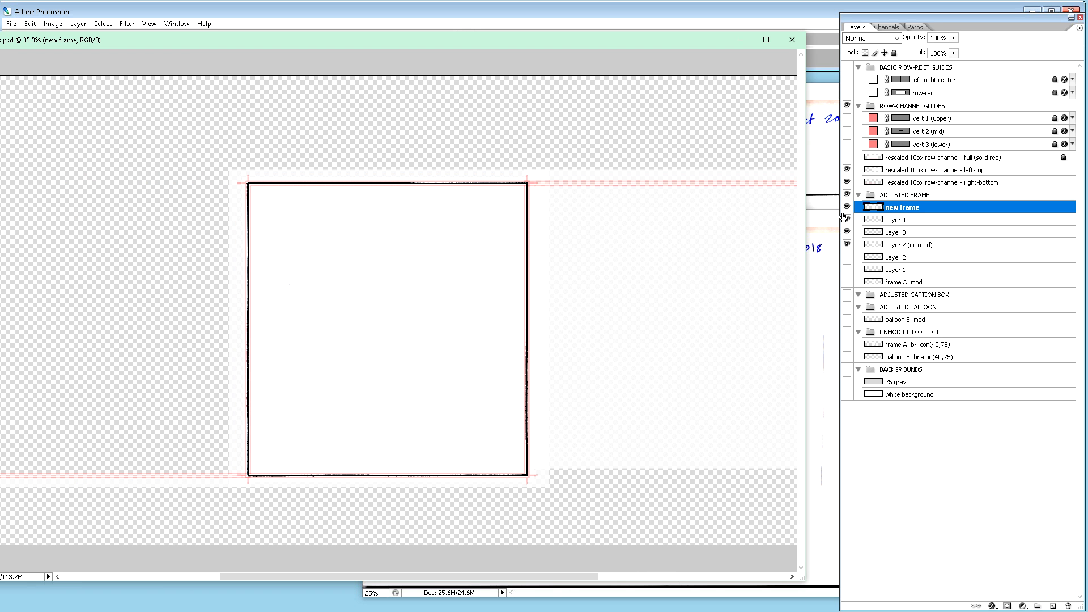
pyautogui.click(847, 244)
pyautogui.click(847, 233)
pyautogui.click(847, 220)
pyautogui.click(847, 207)
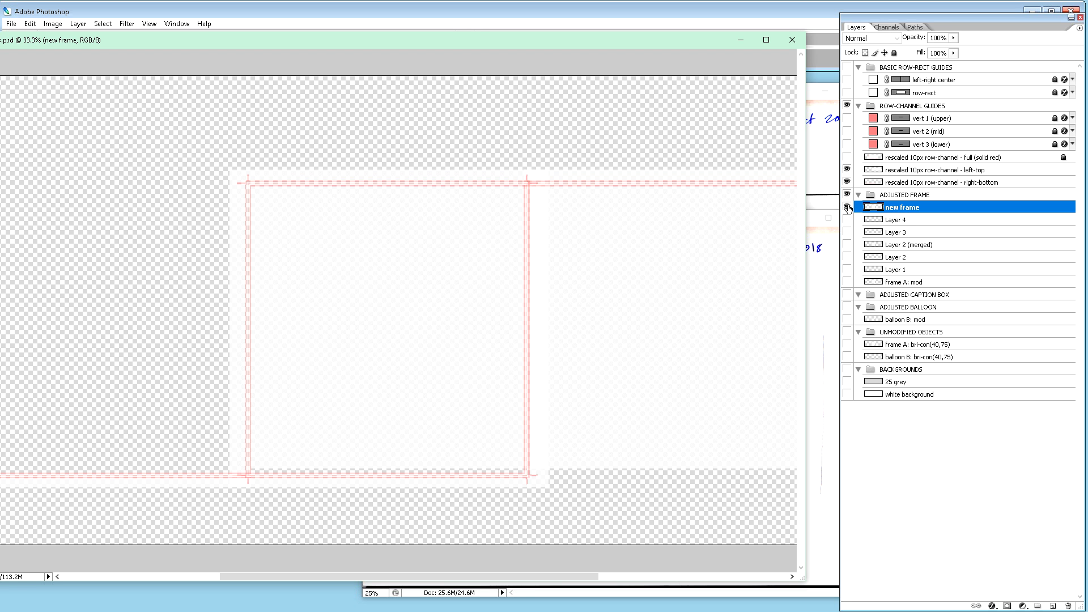
pyautogui.click(848, 208)
# - Hide the left-top and right-bottom rescaled 10px row-channel guides, then move and enlarge the document window to inspect the frame's interior
pyautogui.click(847, 183)
pyautogui.click(847, 170)
pyautogui.hotkey('ctrl', '+')
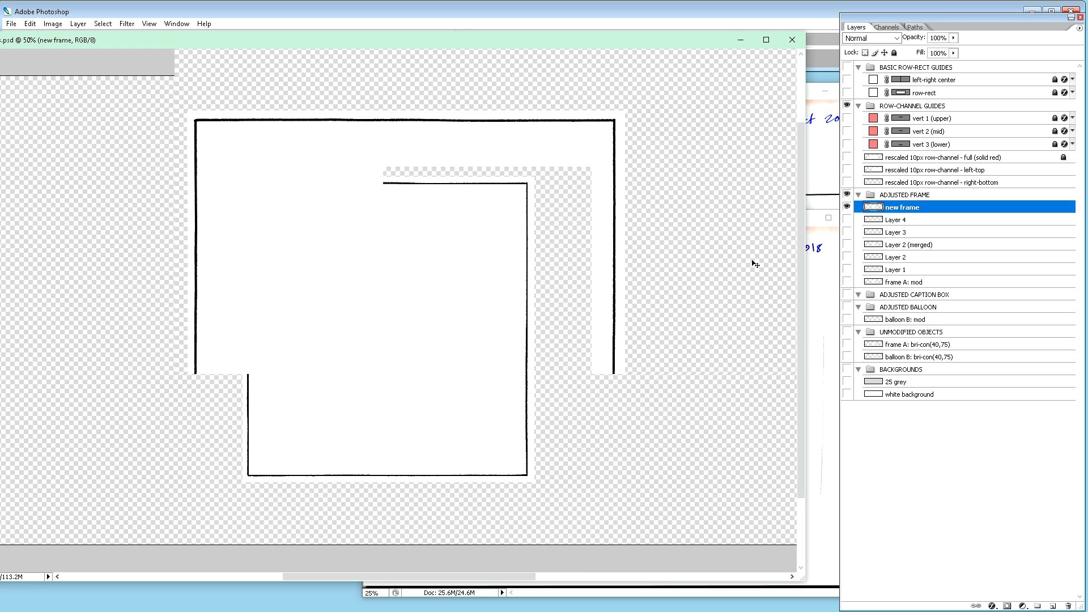
pyautogui.hotkey('ctrl', '+')
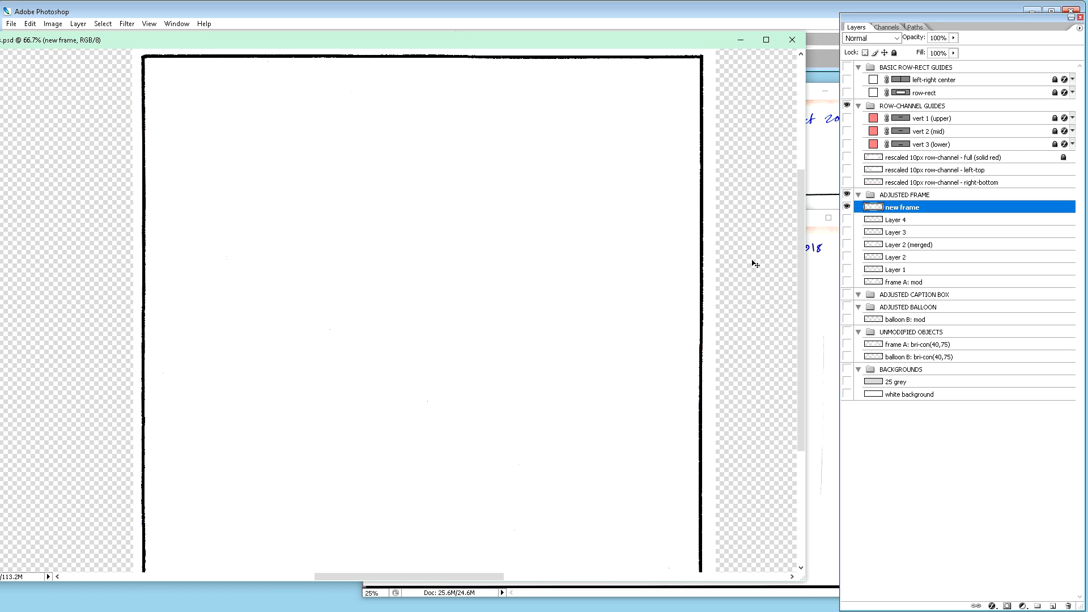
pyautogui.moveTo(801, 277); pyautogui.dragTo(787, 317)
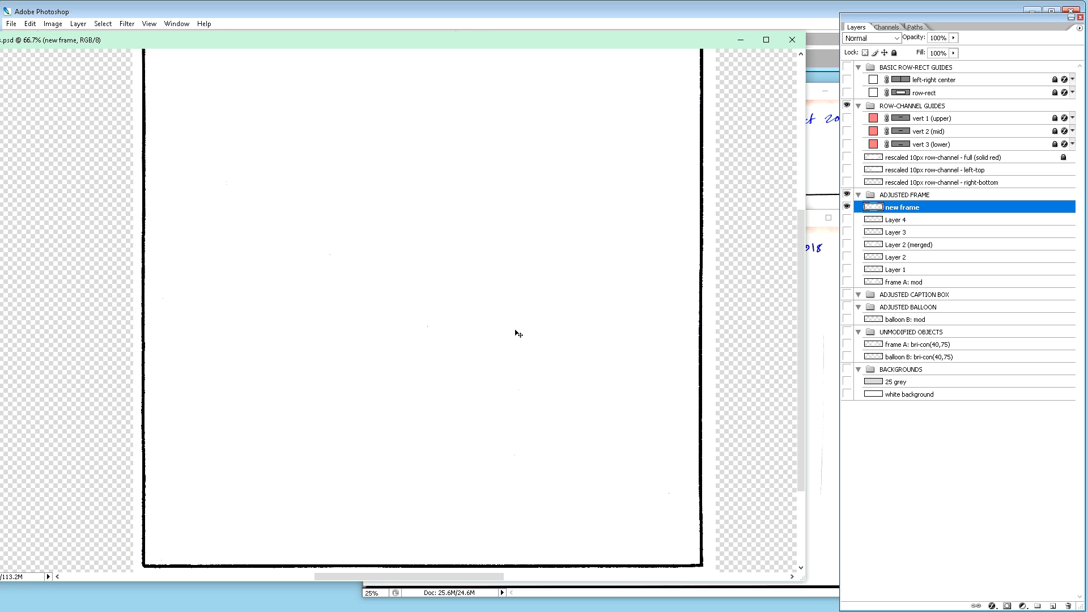
pyautogui.hotkey('ctrl', '+')
pyautogui.hotkey('ctrl', '+')
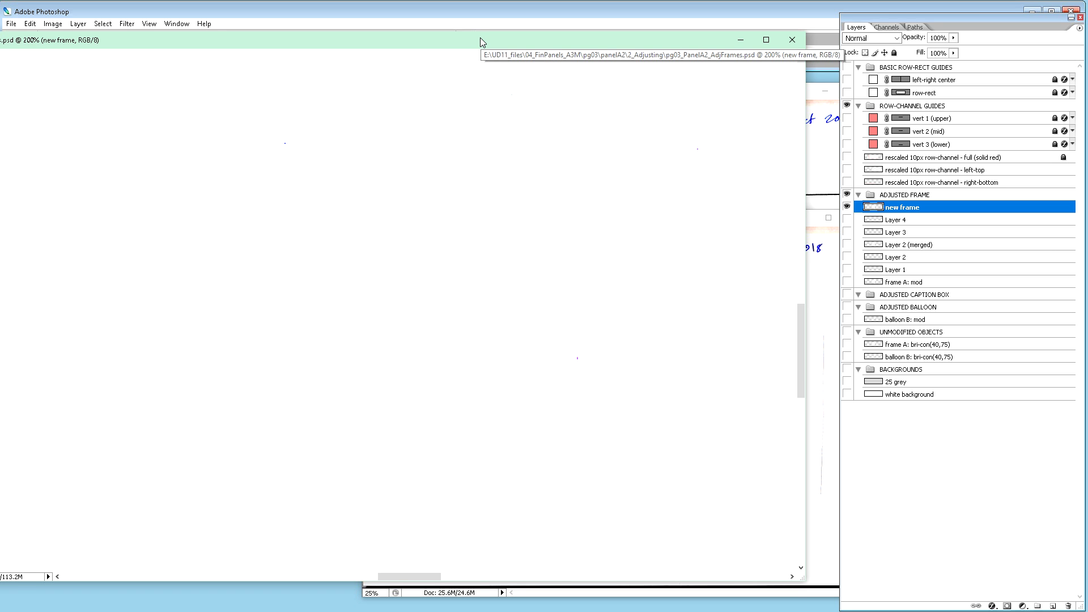
pyautogui.moveTo(553, 39); pyautogui.dragTo(556, 11)
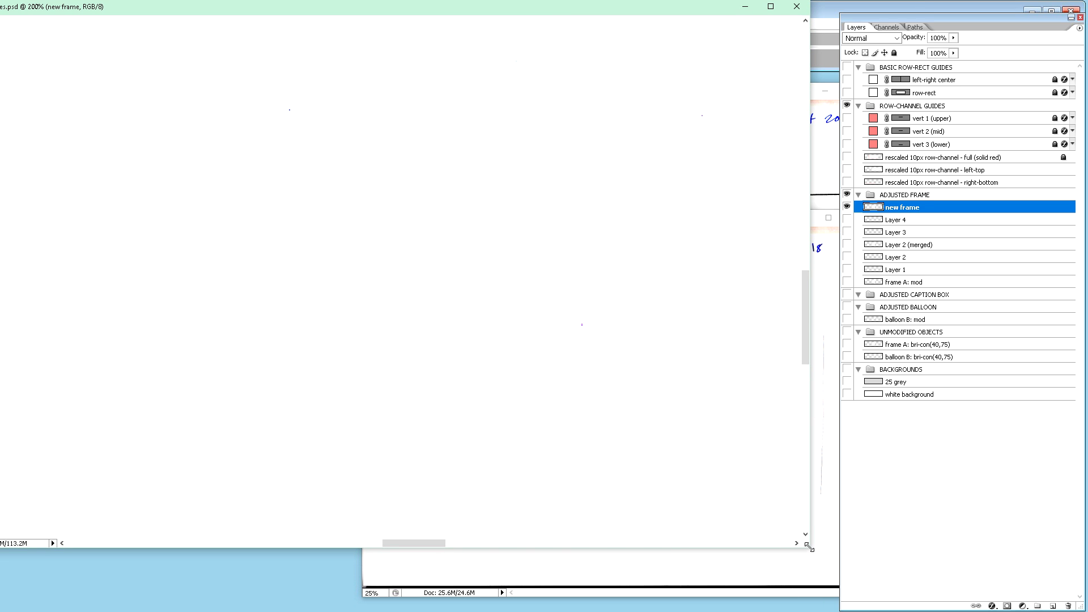
pyautogui.moveTo(810, 546); pyautogui.dragTo(835, 610)
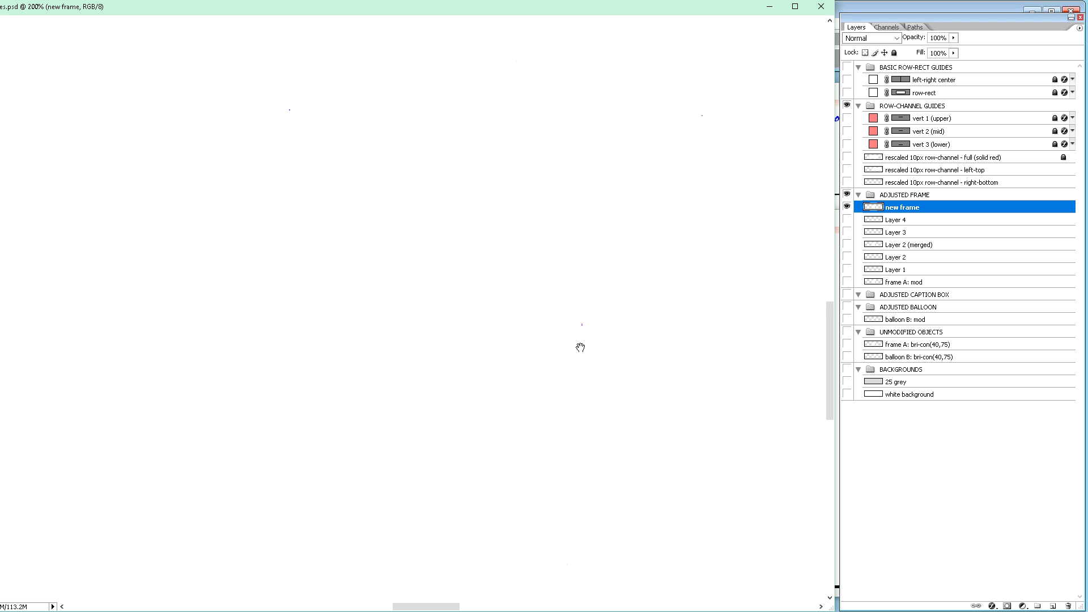
# - Clean the stray dark specks out of the central interior of the frame on the new frame layer
pyautogui.moveTo(612, 342); pyautogui.dragTo(546, 417)
pyautogui.press('space')
pyautogui.moveTo(707, 398); pyautogui.dragTo(476, 388)
pyautogui.hotkey('ctrl', '-')
pyautogui.hotkey('ctrl', '-')
pyautogui.hotkey('ctrl', '-')
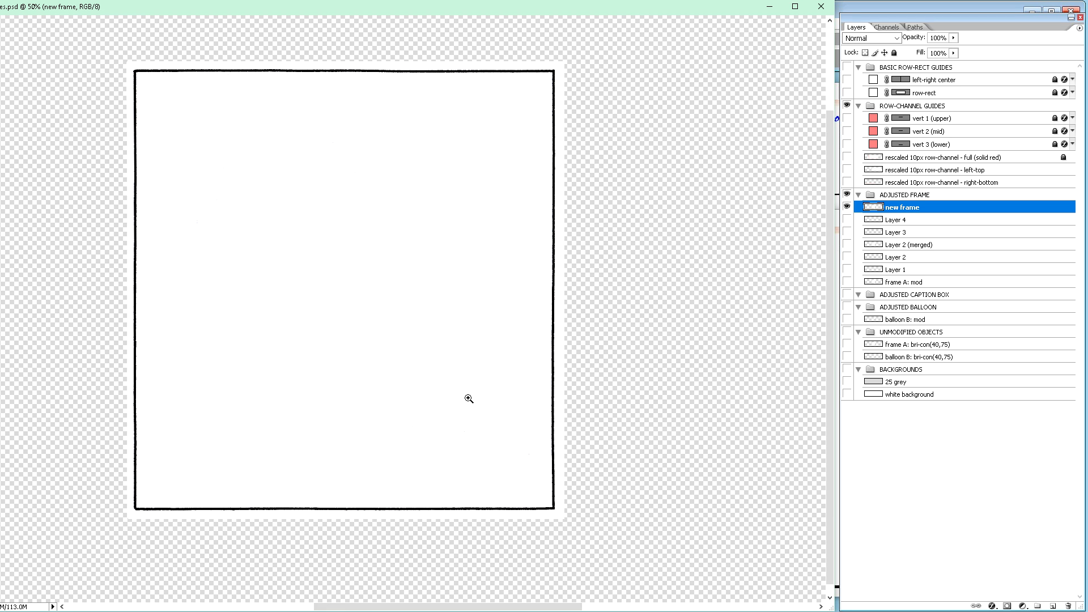
# - Clean the remaining faint specks from the frame's interior, working from the left border up to the top-left corner
pyautogui.hotkey('ctrl', '+')
pyautogui.scroll(3, 475, 376)
pyautogui.moveTo(459, 296); pyautogui.dragTo(490, 275)
pyautogui.moveTo(492, 349); pyautogui.dragTo(491, 414)
pyautogui.click(498, 297)
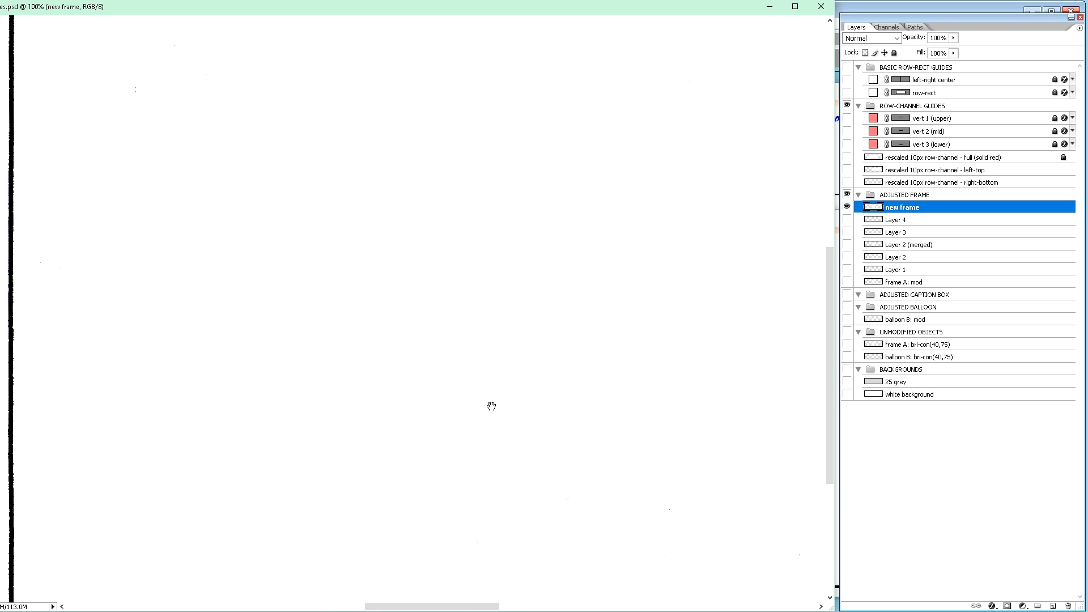
pyautogui.moveTo(406, 262); pyautogui.dragTo(425, 318)
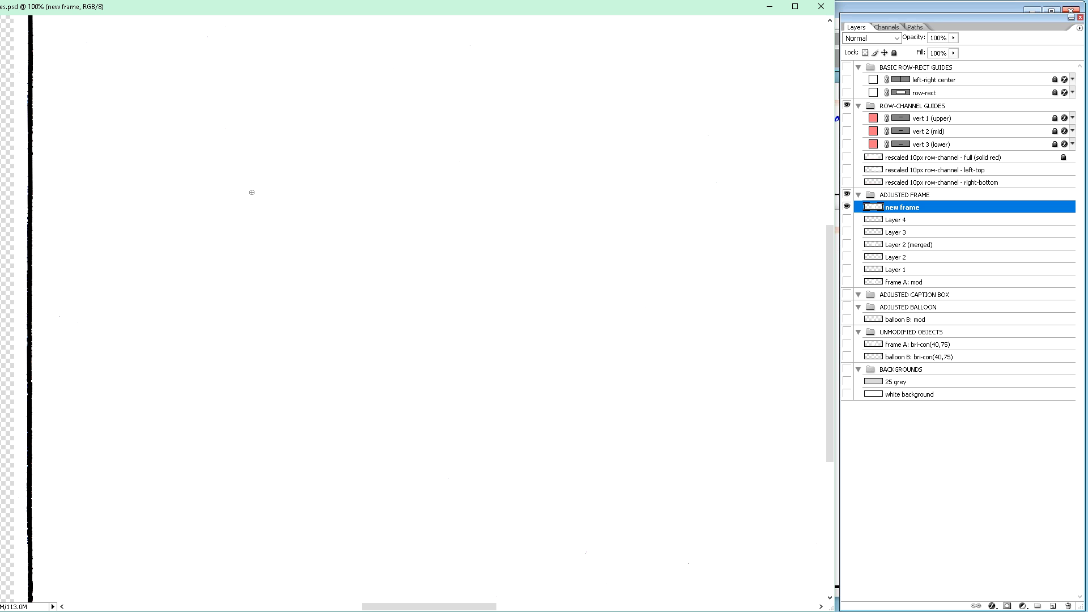
pyautogui.moveTo(266, 191); pyautogui.dragTo(323, 314)
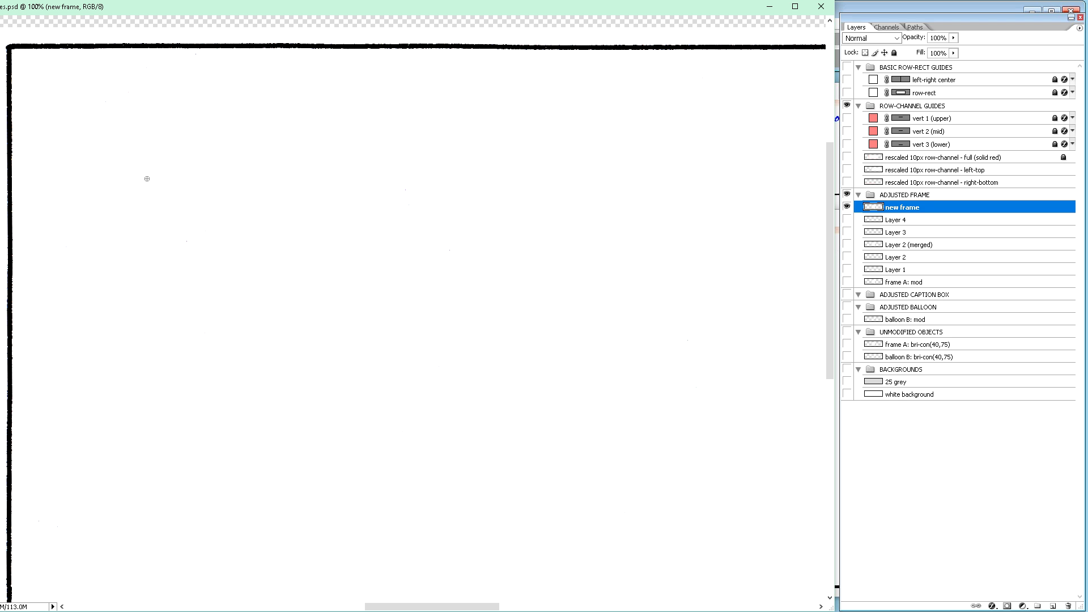
pyautogui.hotkey('ctrl', '-')
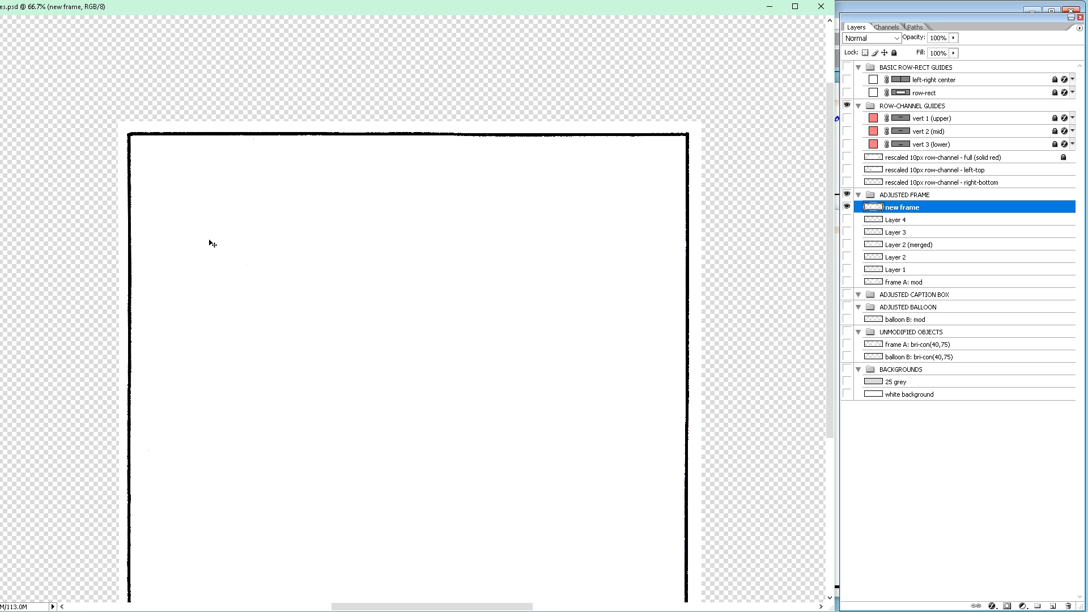
pyautogui.hotkey('ctrl', '-')
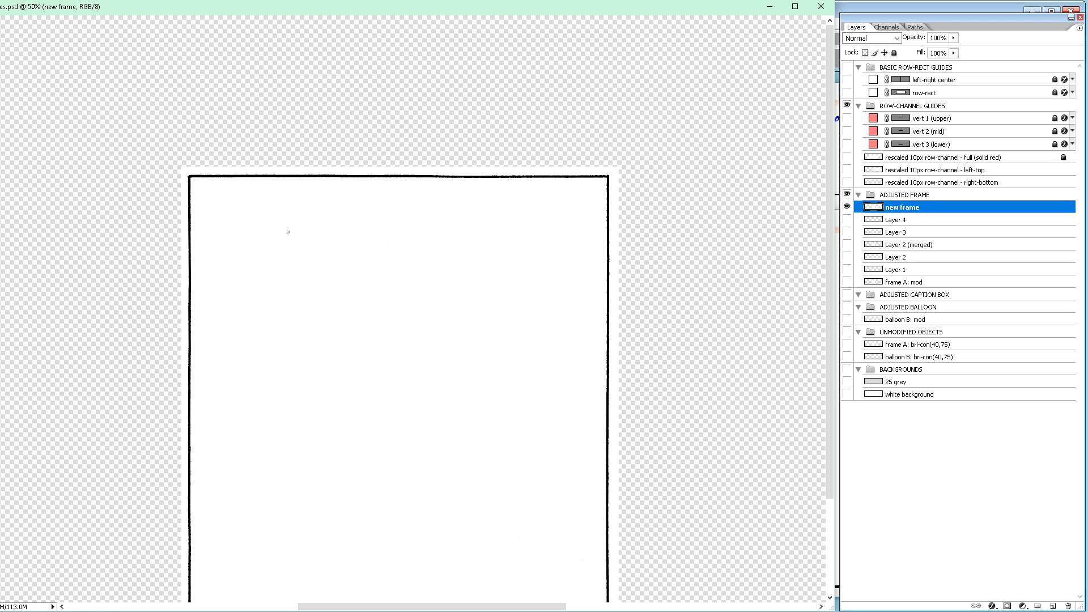
pyautogui.scroll(-3, 288, 232)
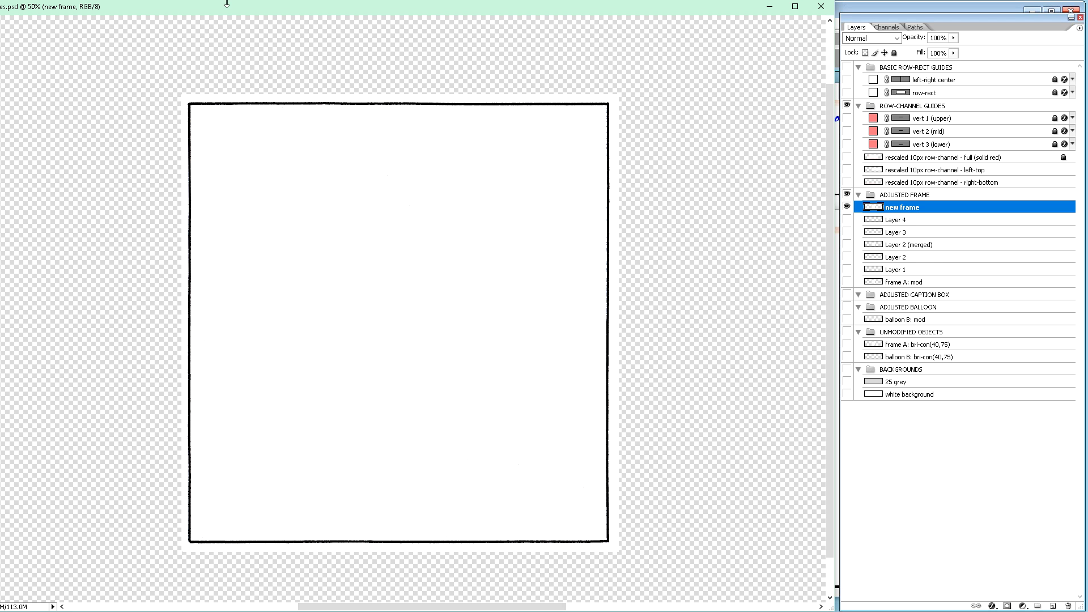
# - Move the document window down to uncover the tool options and set the pencil's master diameter to 50 px
pyautogui.moveTo(225, 3); pyautogui.dragTo(220, 79)
pyautogui.click(497, 42)
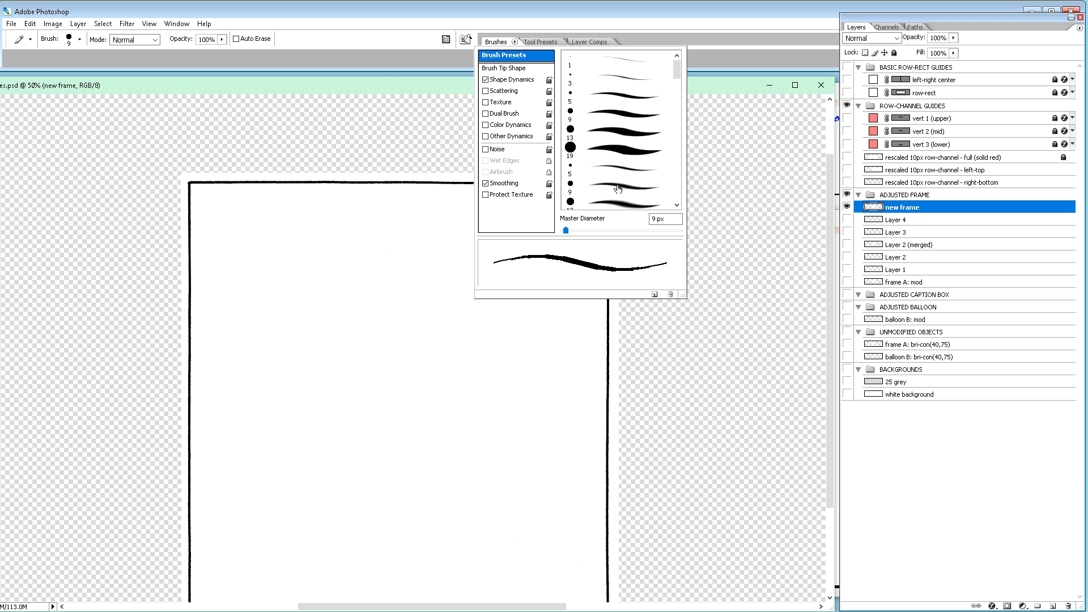
pyautogui.click(665, 220)
pyautogui.write('50')
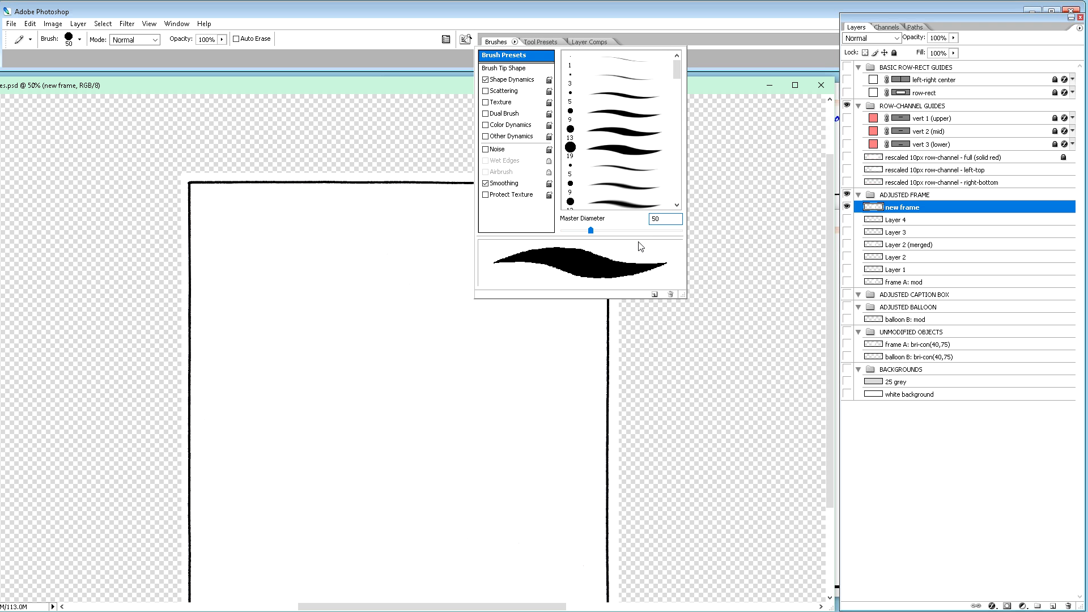
pyautogui.click(503, 43)
pyautogui.scroll(-1, 389, 343)
pyautogui.scroll(-2, 376, 360)
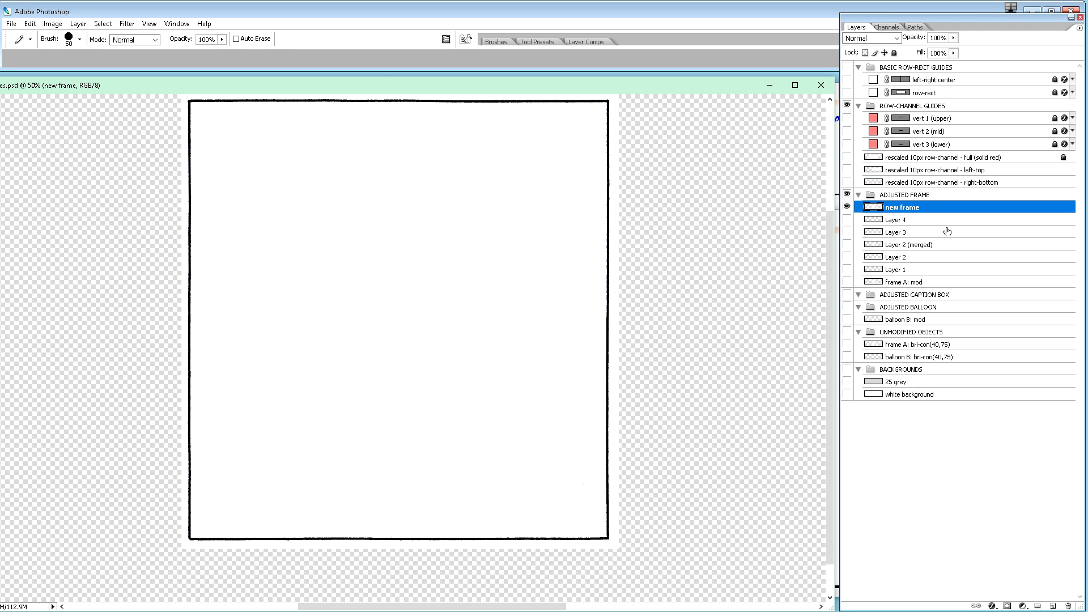
# - Show the balloon B: mod layer in the ADJUSTED BALLOON group and make it the active layer
pyautogui.click(897, 196)
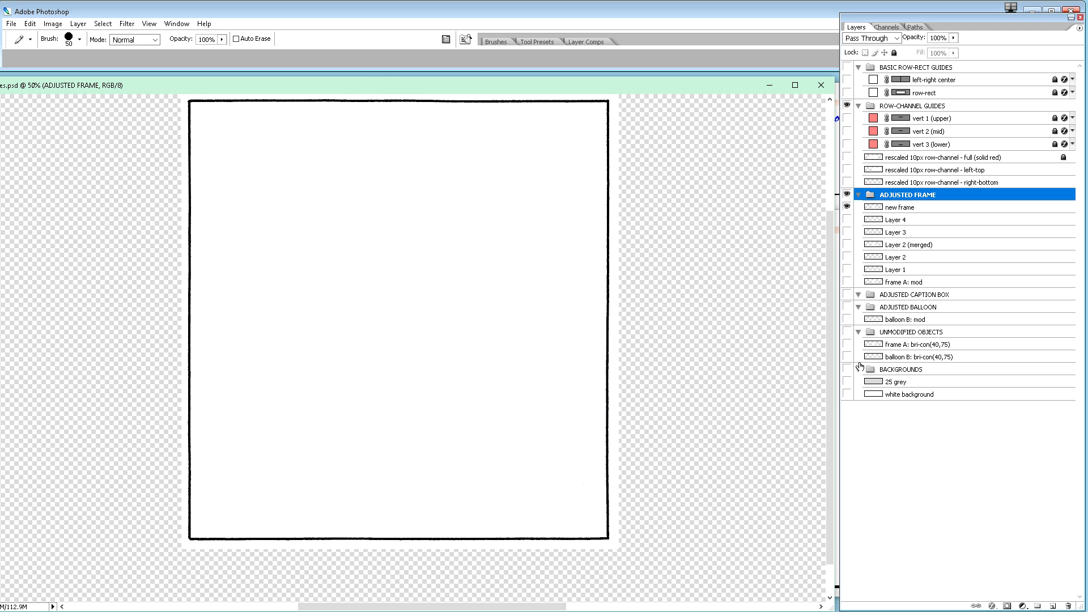
pyautogui.click(900, 334)
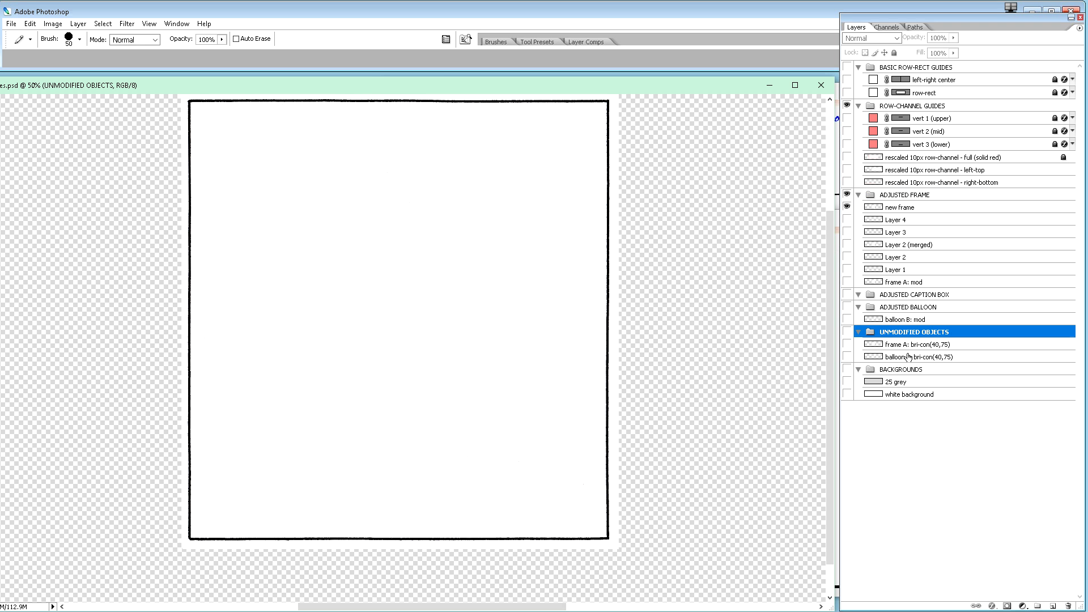
pyautogui.click(898, 308)
pyautogui.click(848, 320)
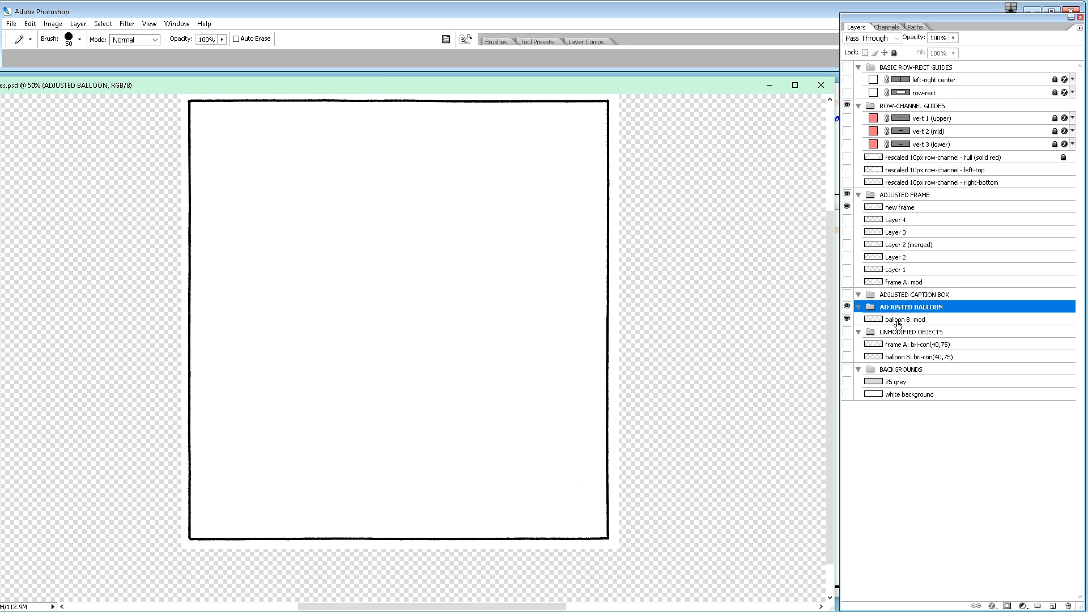
pyautogui.click(897, 321)
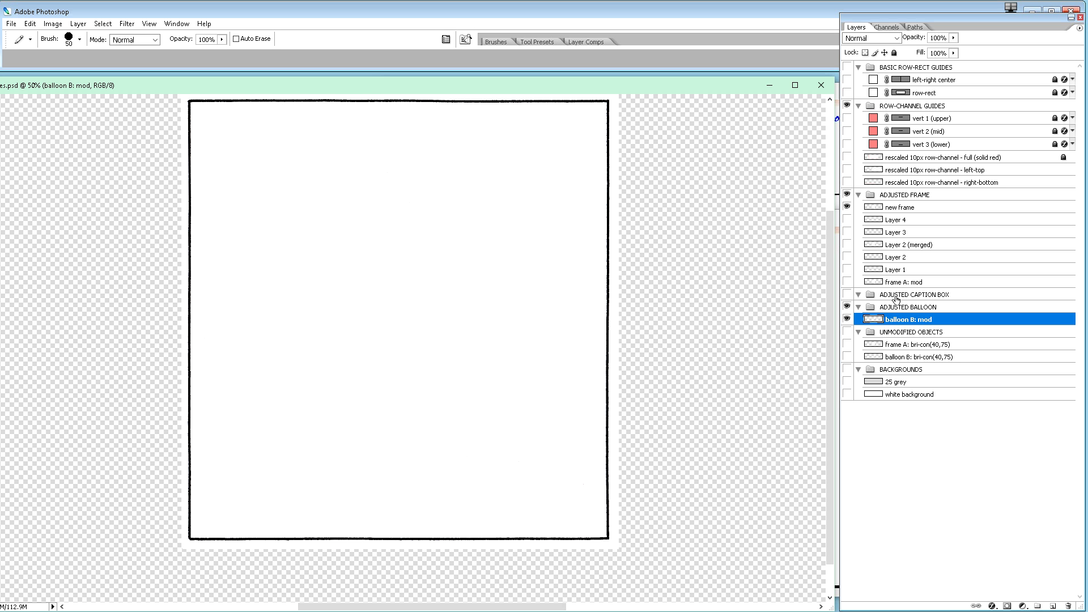
# - Hide the new frame layer and show the left-top and right-bottom rescaled 10px row-channel guides again
pyautogui.click(848, 208)
pyautogui.click(846, 182)
pyautogui.click(847, 170)
pyautogui.scroll(2, 685, 317)
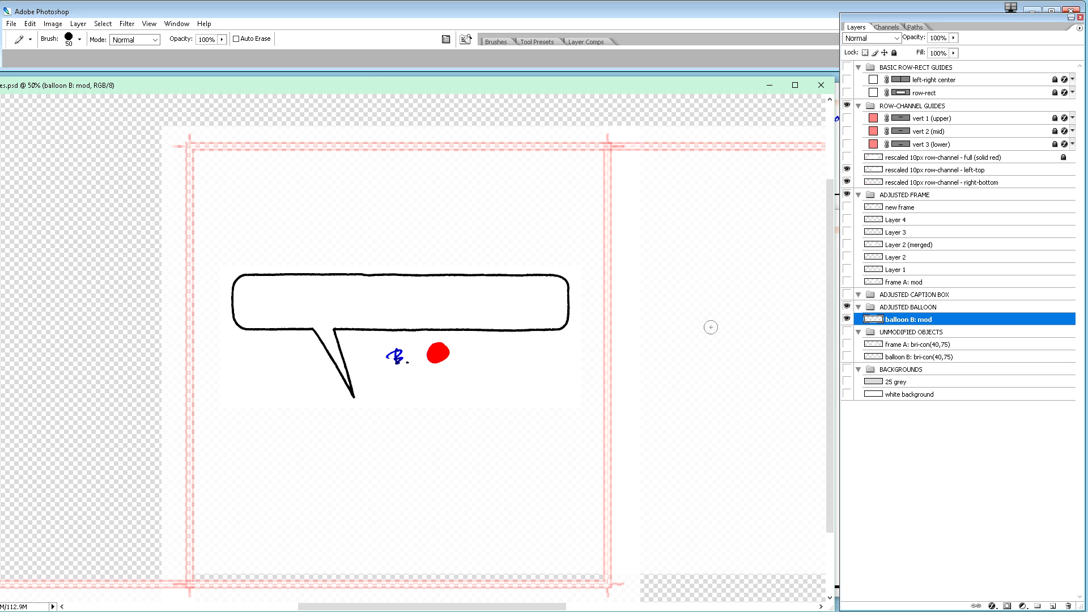
# - Move balloon B straight up with the Move tool until its body's lower edge sits just below the top row-channel guide
pyautogui.press('v')
pyautogui.hotkey('shift', 'Up')
pyautogui.hotkey('shift', 'Up')
pyautogui.hotkey('shift', 'Up')
pyautogui.hotkey('shift', 'Up')
pyautogui.hotkey('shift', 'Up')
pyautogui.hotkey('shift', 'Up')
pyautogui.hotkey('shift', 'Up')
pyautogui.hotkey('shift', 'Up')
pyautogui.hotkey('shift', 'Up')
pyautogui.hotkey('shift', 'Up')
pyautogui.hotkey('shift', 'Up')
pyautogui.hotkey('shift', 'Up')
pyautogui.hotkey('shift', 'Up')
pyautogui.hotkey('shift', 'Up')
pyautogui.hotkey('shift', 'Up')
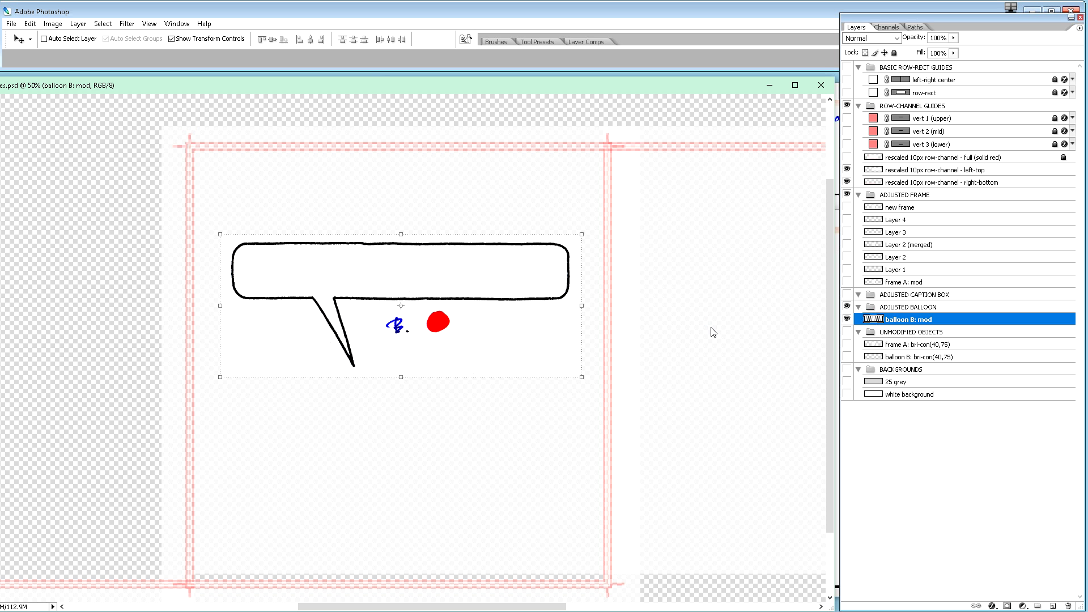
pyautogui.hotkey('shift', 'Up')
pyautogui.hotkey('shift', 'Up')
pyautogui.hotkey('shift', 'Up')
pyautogui.hotkey('shift', 'Up')
pyautogui.hotkey('shift', 'Up')
pyautogui.hotkey('shift', 'Up')
pyautogui.hotkey('shift', 'Up')
pyautogui.hotkey('shift', 'Up')
pyautogui.hotkey('shift', 'Up')
pyautogui.hotkey('shift', 'Up')
pyautogui.hotkey('shift', 'Up')
pyautogui.hotkey('shift', 'Up')
pyautogui.hotkey('shift', 'Up')
pyautogui.hotkey('shift', 'Up')
pyautogui.hotkey('shift', 'Up')
pyautogui.hotkey('shift', 'Up')
pyautogui.hotkey('shift', 'Up')
pyautogui.hotkey('shift', 'Up')
pyautogui.hotkey('shift', 'Up')
pyautogui.hotkey('shift', 'Up')
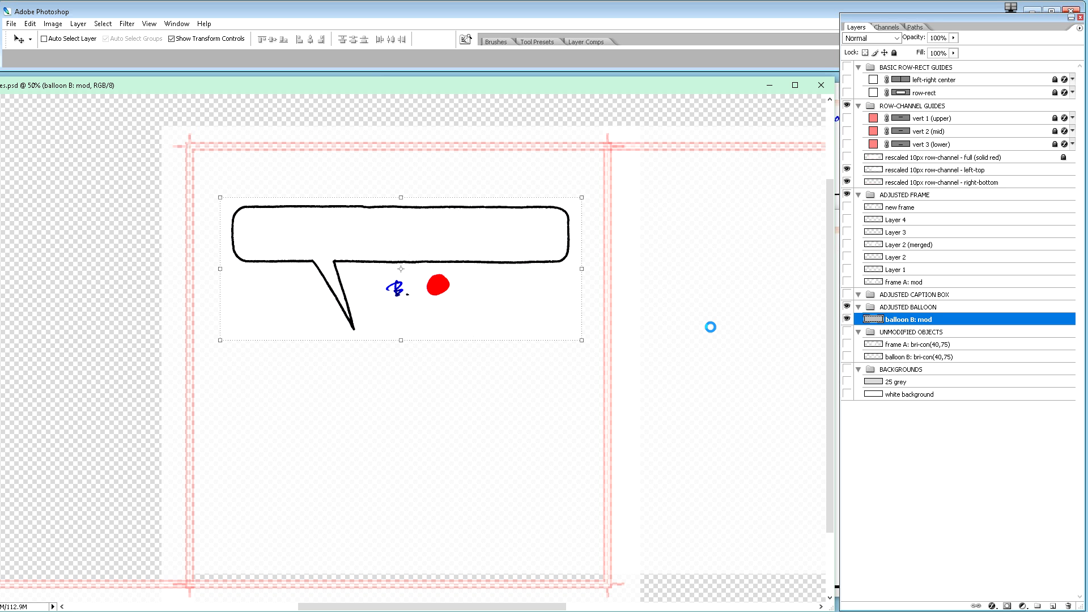
pyautogui.hotkey('shift', 'Up')
pyautogui.hotkey('shift', 'Up')
pyautogui.hotkey('shift', 'Up')
pyautogui.hotkey('shift', 'Up')
pyautogui.hotkey('shift', 'Up')
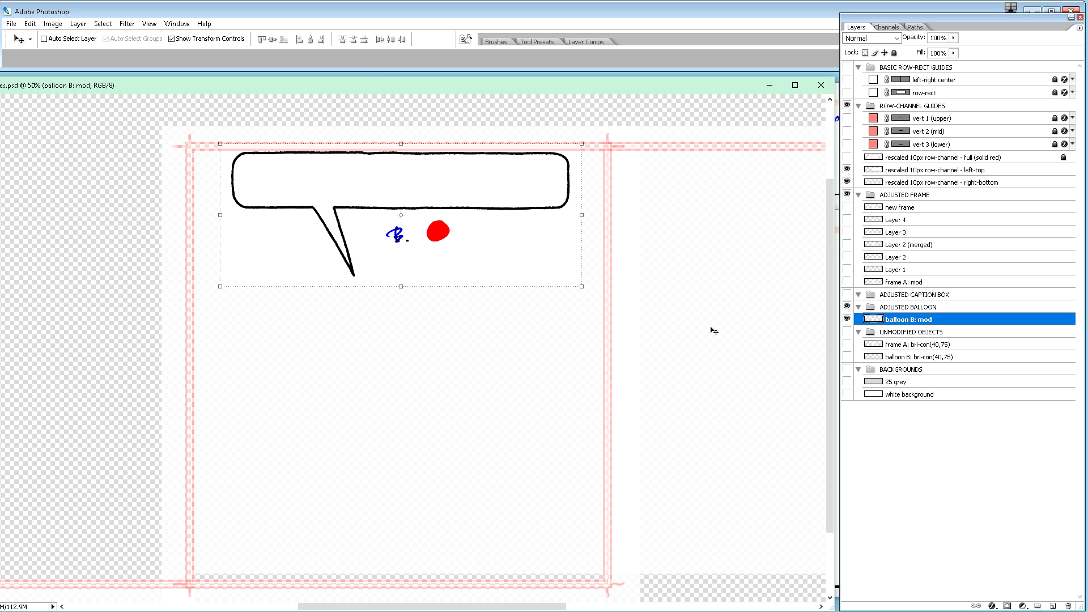
pyautogui.hotkey('shift', 'Up')
pyautogui.hotkey('shift', 'Up')
pyautogui.hotkey('shift', 'Up')
pyautogui.hotkey('shift', 'Up')
pyautogui.hotkey('shift', 'Up')
pyautogui.hotkey('shift', 'Up')
pyautogui.hotkey('shift', 'Up')
pyautogui.hotkey('shift', 'Up')
pyautogui.hotkey('shift', 'Up')
pyautogui.hotkey('shift', 'Up')
pyautogui.hotkey('shift', 'Up')
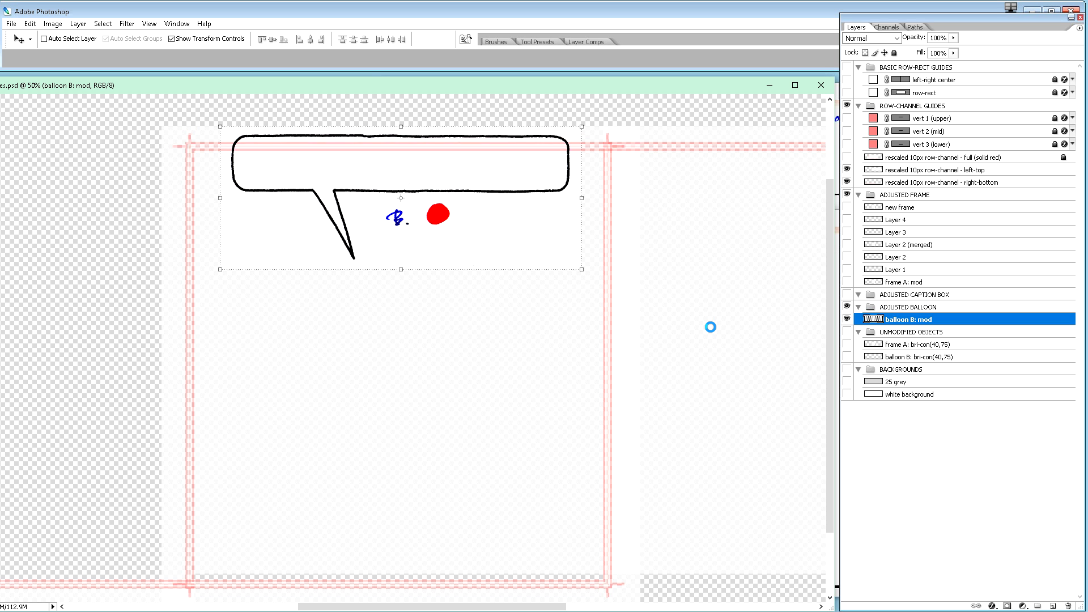
pyautogui.hotkey('shift', 'Up')
pyautogui.hotkey('shift', 'Up')
pyautogui.hotkey('shift', 'Up')
pyautogui.hotkey('shift', 'Up')
pyautogui.hotkey('shift', 'Up')
pyautogui.hotkey('shift', 'Up')
pyautogui.hotkey('shift', 'Up')
pyautogui.hotkey('shift', 'Up')
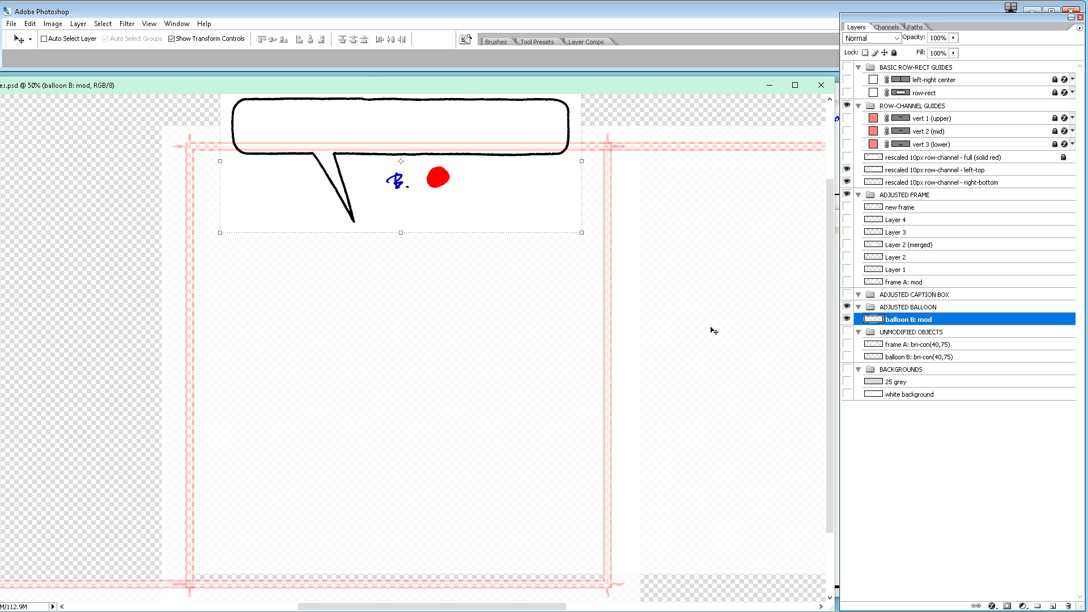
# - Move balloon B back down until its body's upper edge lies slightly above the top row-channel guide
pyautogui.hotkey('shift', 'Down')
pyautogui.hotkey('shift', 'Down')
pyautogui.hotkey('shift', 'Down')
pyautogui.hotkey('shift', 'Down')
pyautogui.hotkey('shift', 'Down')
pyautogui.hotkey('shift', 'Down')
pyautogui.hotkey('shift', 'Down')
pyautogui.hotkey('shift', 'Down')
pyautogui.hotkey('shift', 'Down')
pyautogui.hotkey('shift', 'Down')
pyautogui.hotkey('shift', 'Down')
pyautogui.hotkey('shift', 'Down')
pyautogui.hotkey('shift', 'Down')
pyautogui.hotkey('shift', 'Down')
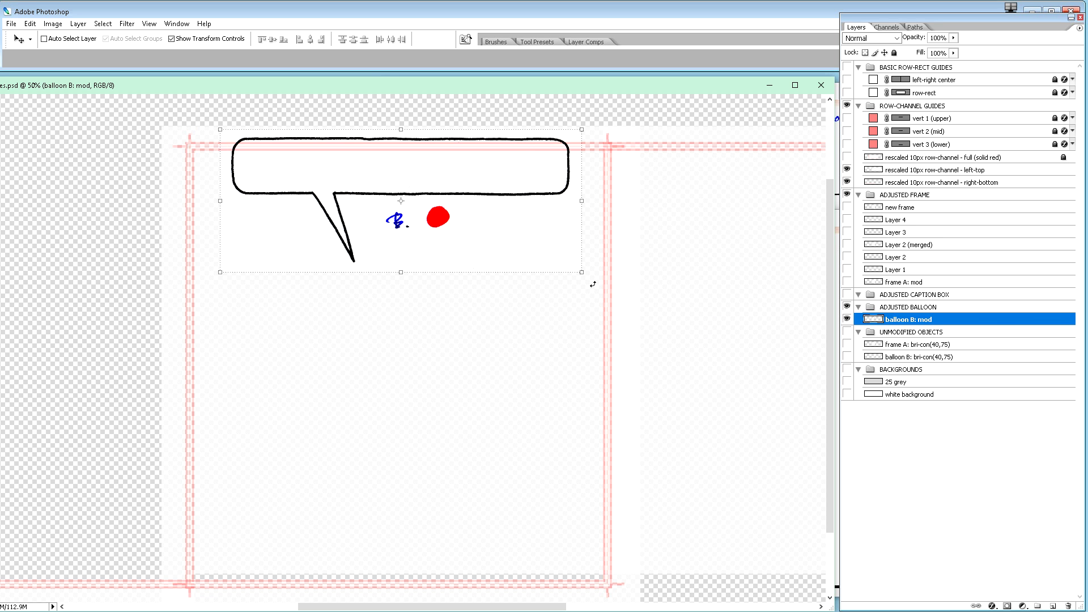
# - Start a Free Transform on balloon B at 100% view and raise it to Y 620 px
pyautogui.hotkey('ctrl', '+')
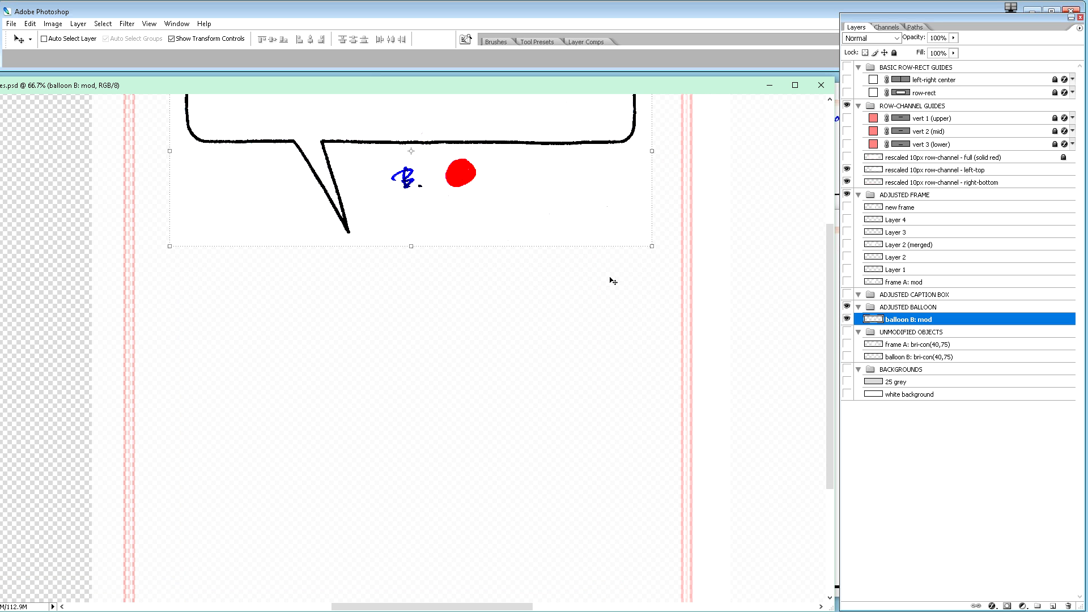
pyautogui.scroll(3, 624, 317)
pyautogui.hotkey('ctrl', '+')
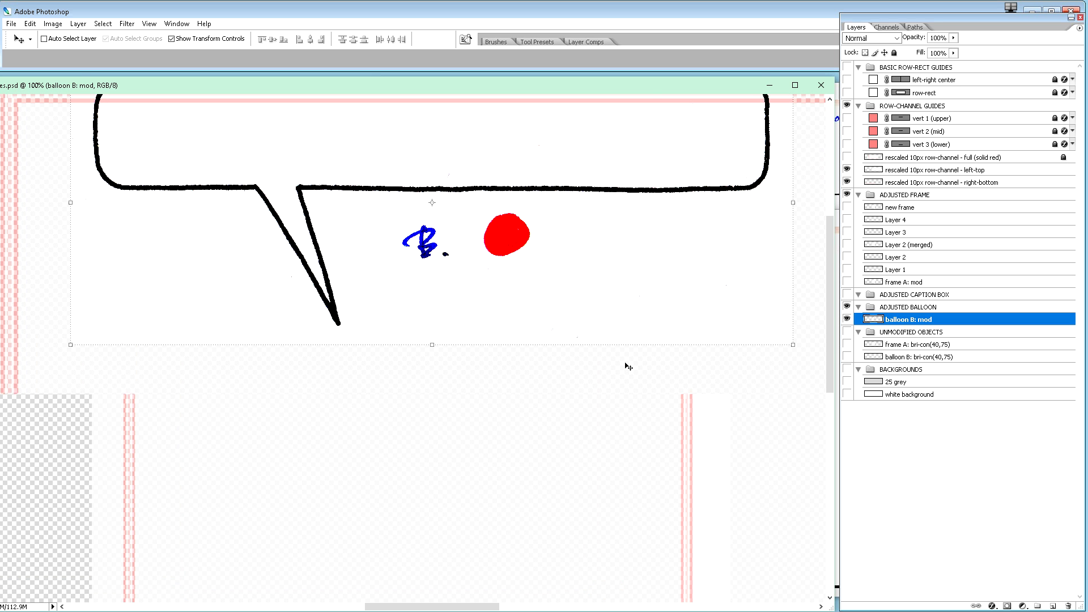
pyautogui.scroll(3, 627, 365)
pyautogui.hotkey('ctrl', 't')
pyautogui.scroll(1, 651, 415)
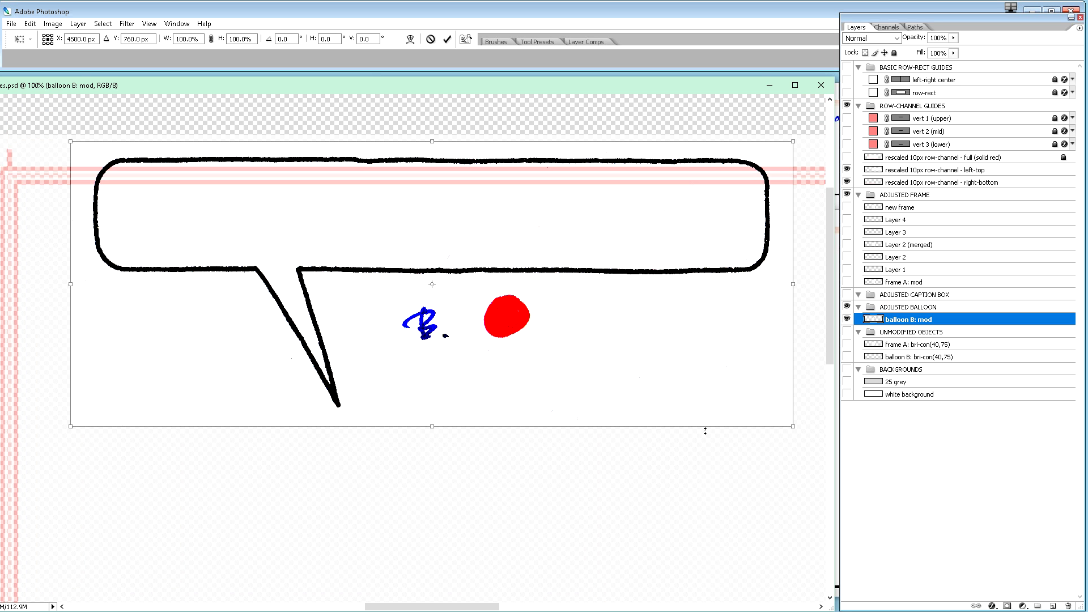
pyautogui.moveTo(490, 607); pyautogui.dragTo(498, 606)
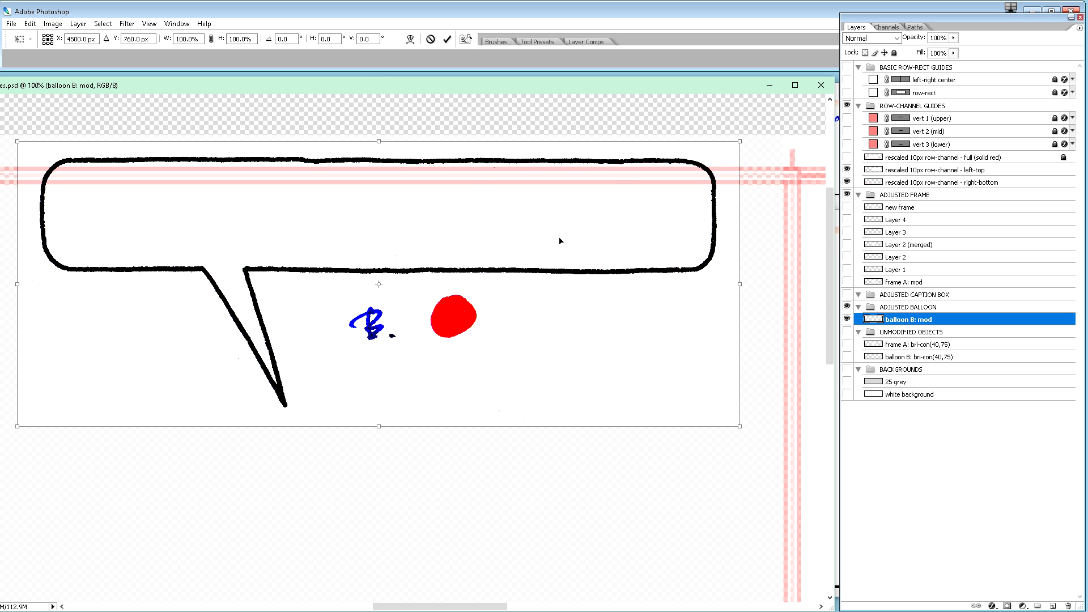
pyautogui.hotkey('shift', 'Up')
pyautogui.hotkey('shift', 'Up')
pyautogui.hotkey('shift', 'Up')
pyautogui.hotkey('shift', 'Up')
pyautogui.hotkey('shift', 'Up')
pyautogui.hotkey('shift', 'Up')
pyautogui.hotkey('shift', 'Up')
pyautogui.hotkey('shift', 'Up')
pyautogui.hotkey('shift', 'Up')
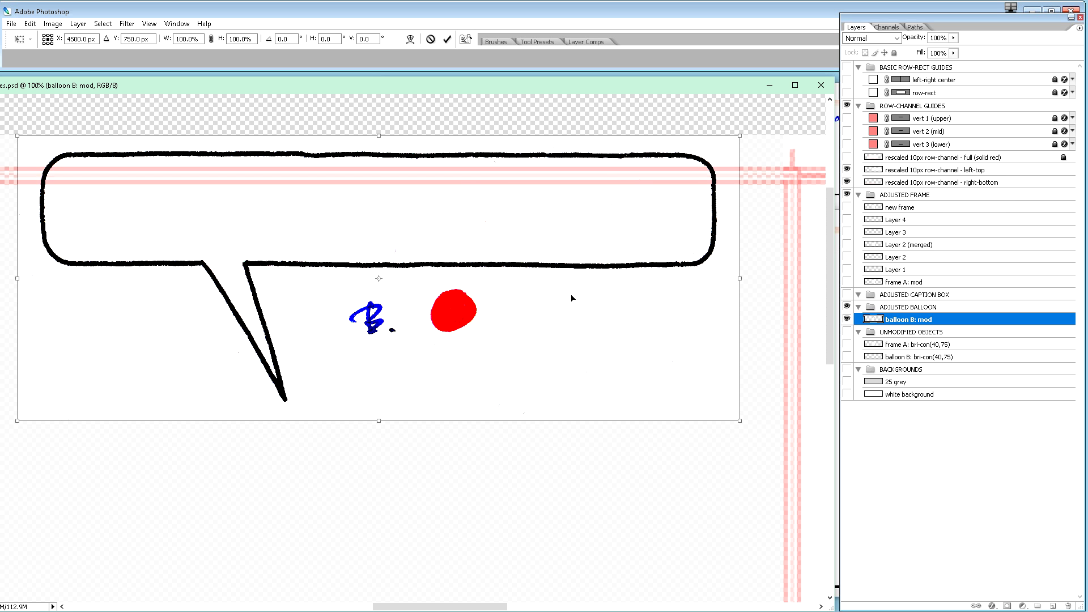
pyautogui.hotkey('shift', 'Up')
pyautogui.hotkey('shift', 'Up')
pyautogui.hotkey('shift', 'Up')
pyautogui.hotkey('shift', 'Up')
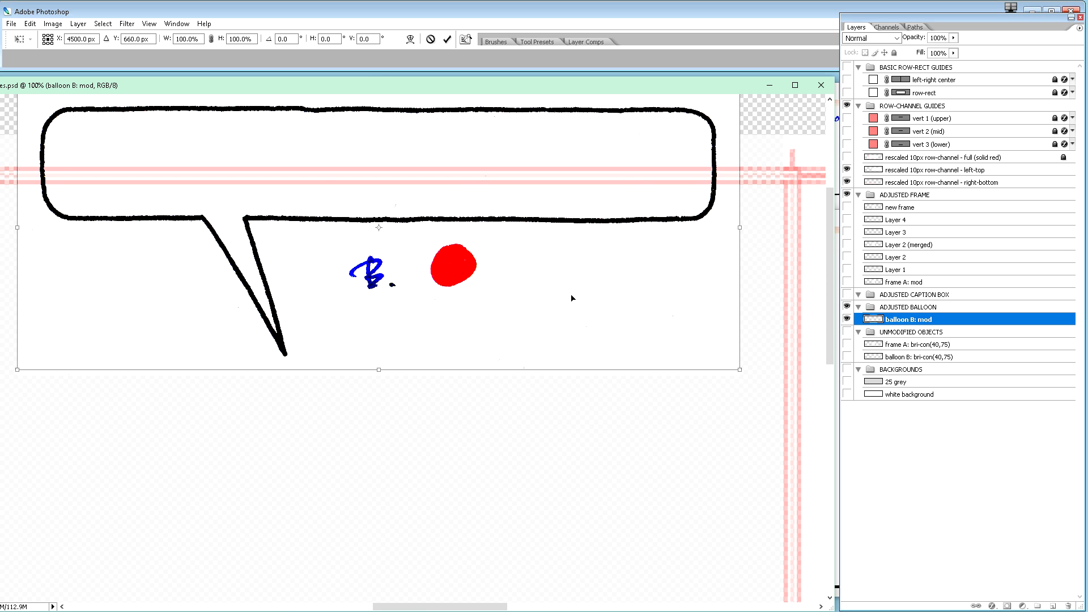
pyautogui.hotkey('shift', 'Up')
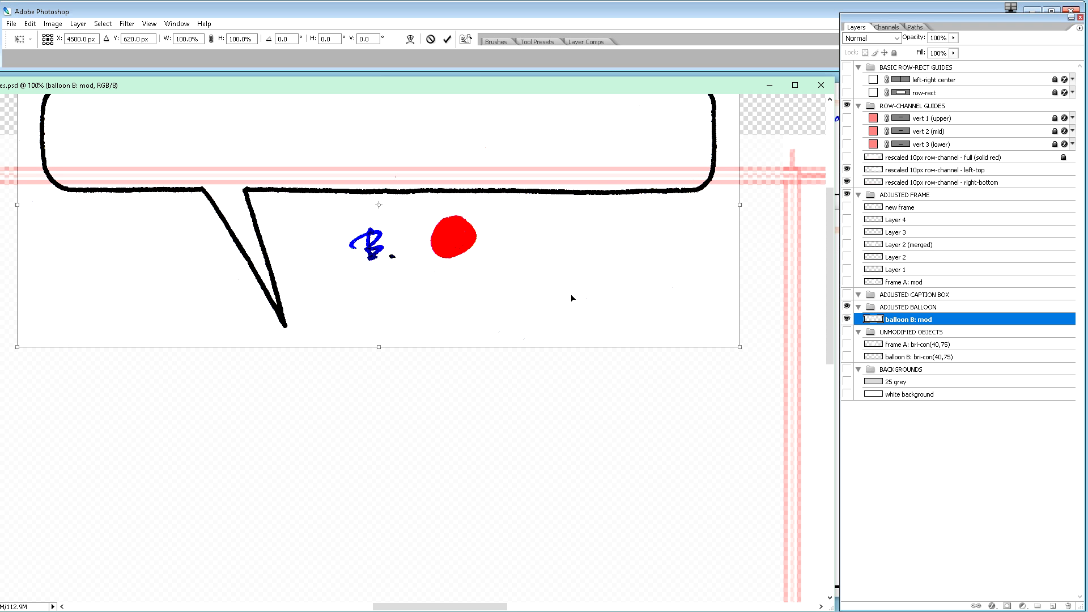
# - Lower balloon B to Y 760 px within the Free Transform
pyautogui.hotkey('shift', 'Down')
pyautogui.hotkey('shift', 'Down')
pyautogui.hotkey('shift', 'Down')
pyautogui.hotkey('shift', 'Down')
pyautogui.hotkey('shift', 'Down')
pyautogui.hotkey('shift', 'Down')
pyautogui.hotkey('shift', 'Down')
pyautogui.hotkey('shift', 'Down')
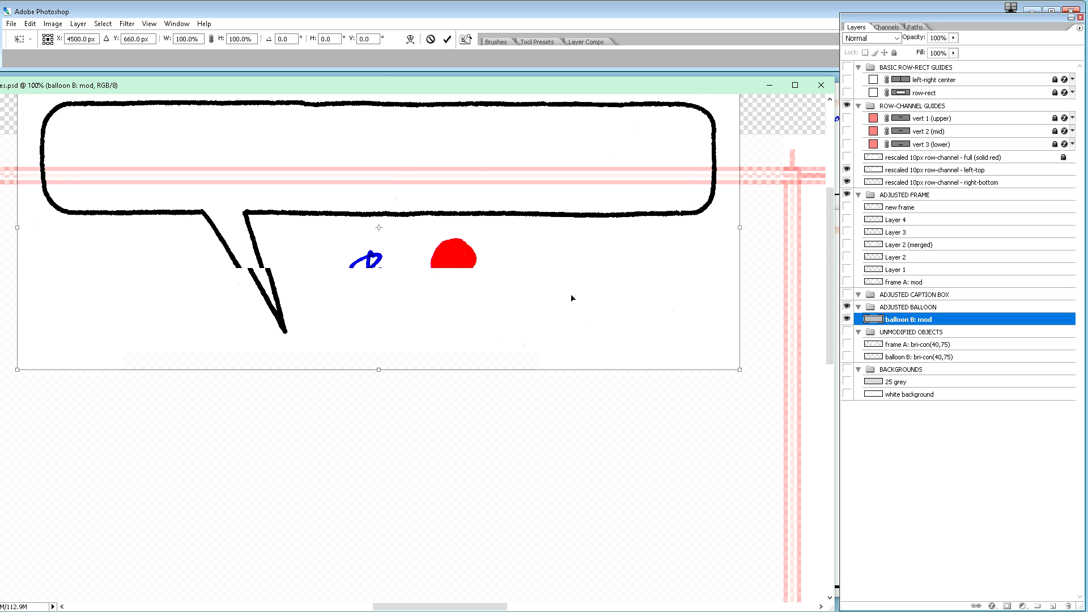
pyautogui.hotkey('shift', 'Down')
pyautogui.hotkey('shift', 'Down')
pyautogui.hotkey('shift', 'Down')
pyautogui.hotkey('shift', 'Down')
pyautogui.hotkey('shift', 'Down')
pyautogui.hotkey('shift', 'Down')
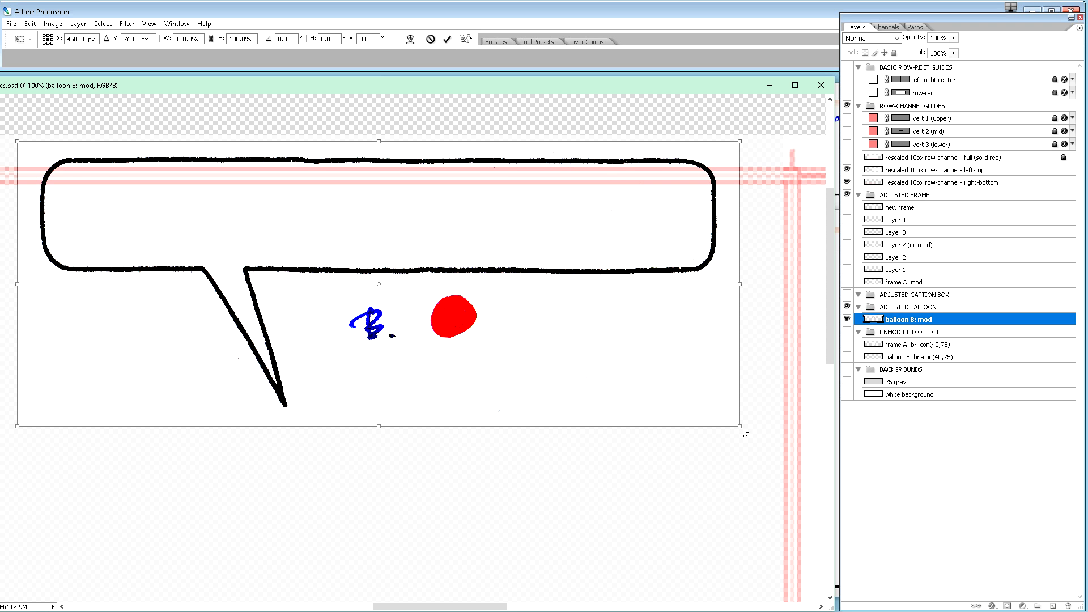
# - Rotate balloon B by -0.1° and apply the Free Transform
pyautogui.moveTo(746, 435); pyautogui.dragTo(748, 433)
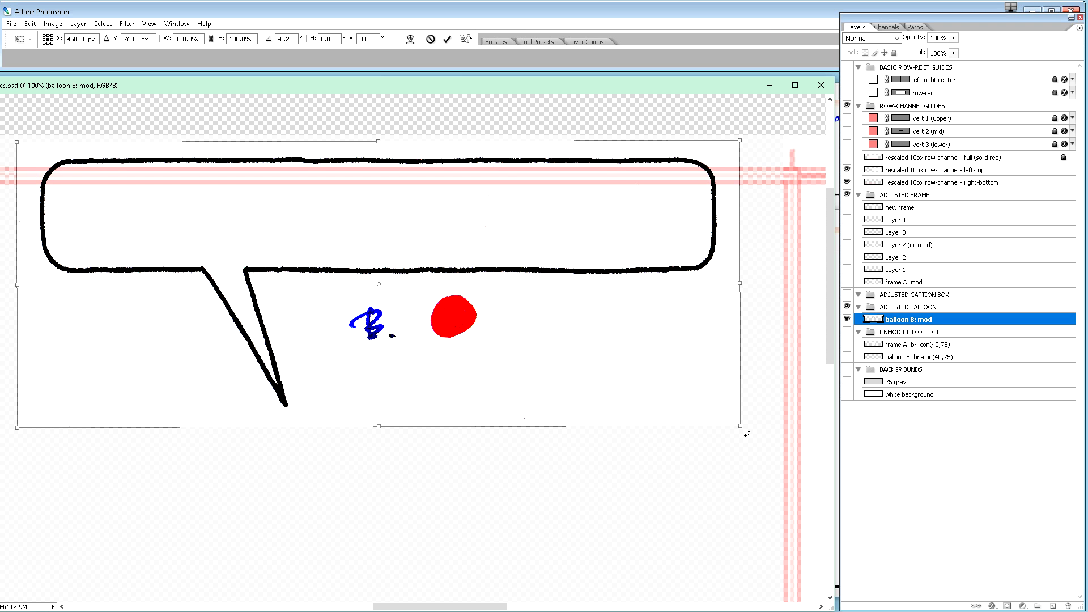
pyautogui.moveTo(748, 434); pyautogui.dragTo(747, 435)
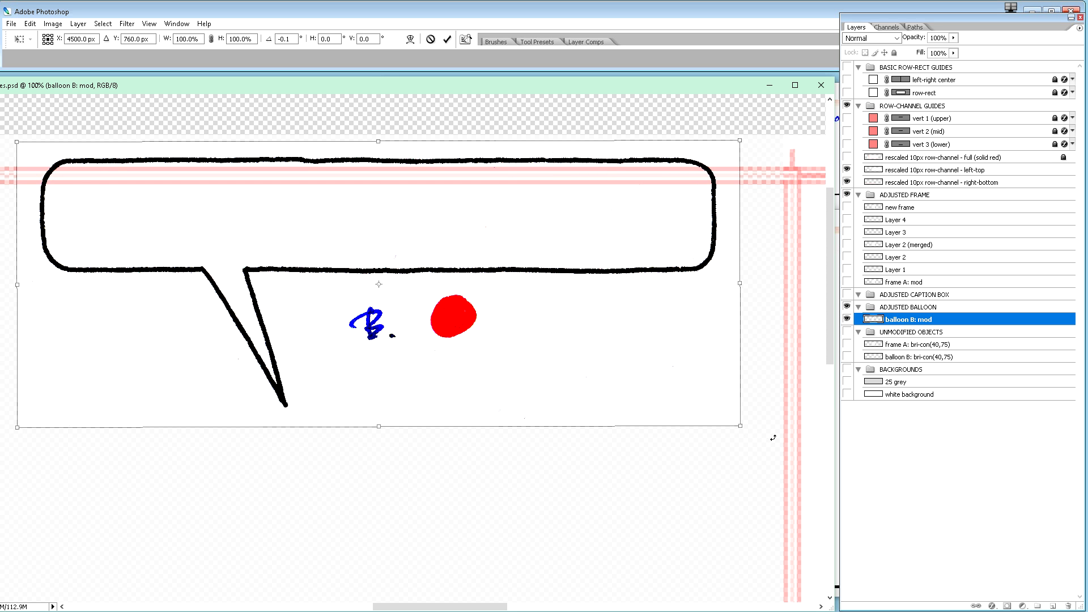
pyautogui.press('Return')
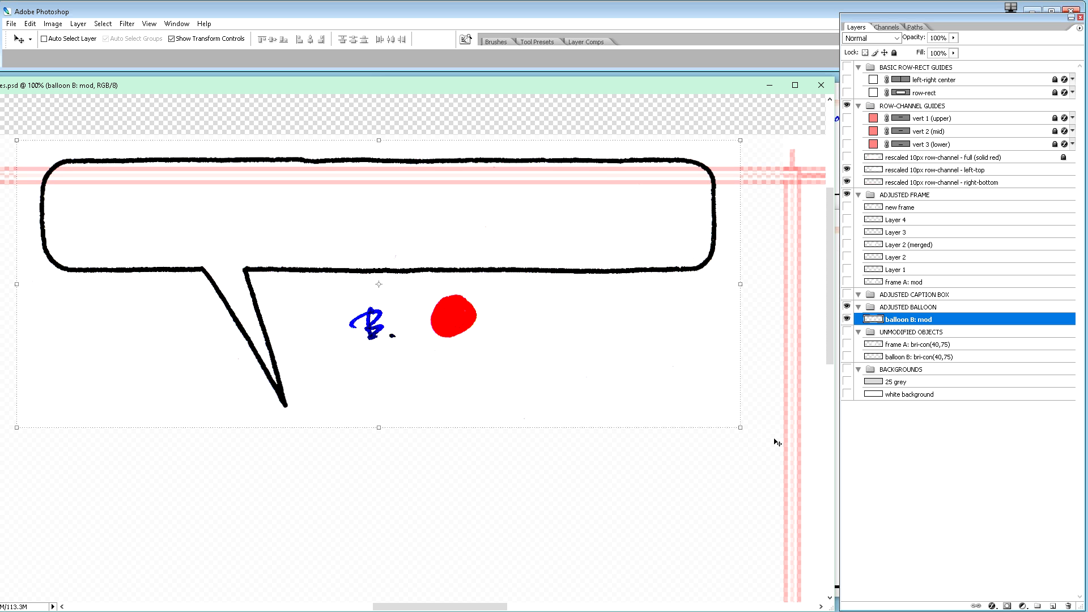
# - Nudge balloon B straight up until its body's lower edge sits just below the top row-channel guide
pyautogui.hotkey('shift', 'Up')
pyautogui.hotkey('shift', 'Up')
pyautogui.hotkey('shift', 'Up')
pyautogui.hotkey('shift', 'Up')
pyautogui.hotkey('shift', 'Up')
pyautogui.hotkey('shift', 'Up')
pyautogui.hotkey('shift', 'Up')
pyautogui.hotkey('shift', 'Up')
pyautogui.hotkey('shift', 'Up')
pyautogui.hotkey('shift', 'Up')
pyautogui.hotkey('shift', 'Up')
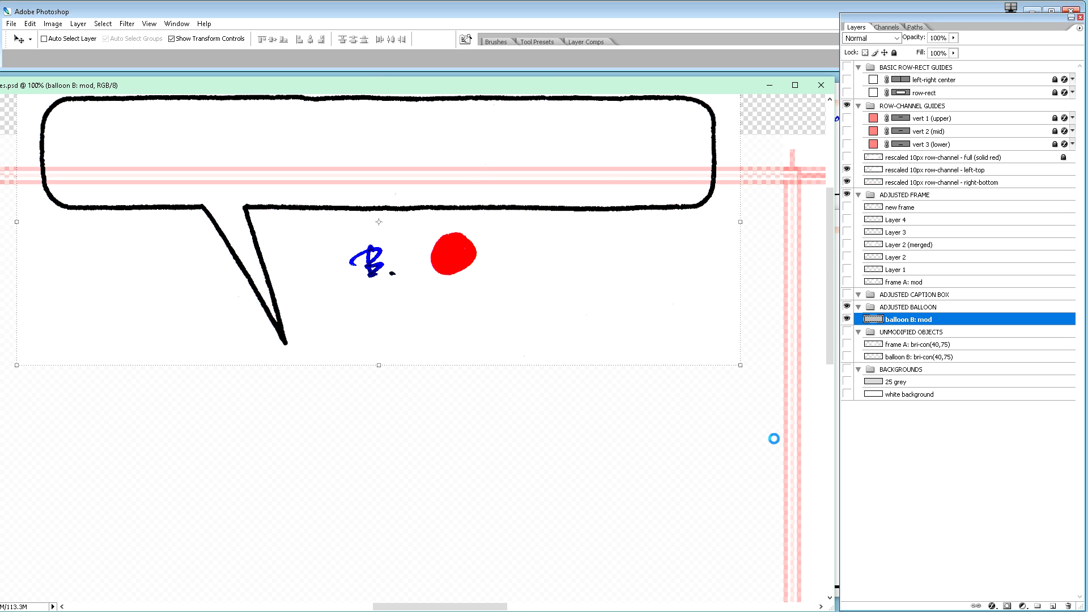
pyautogui.hotkey('shift', 'Up')
pyautogui.hotkey('shift', 'Up')
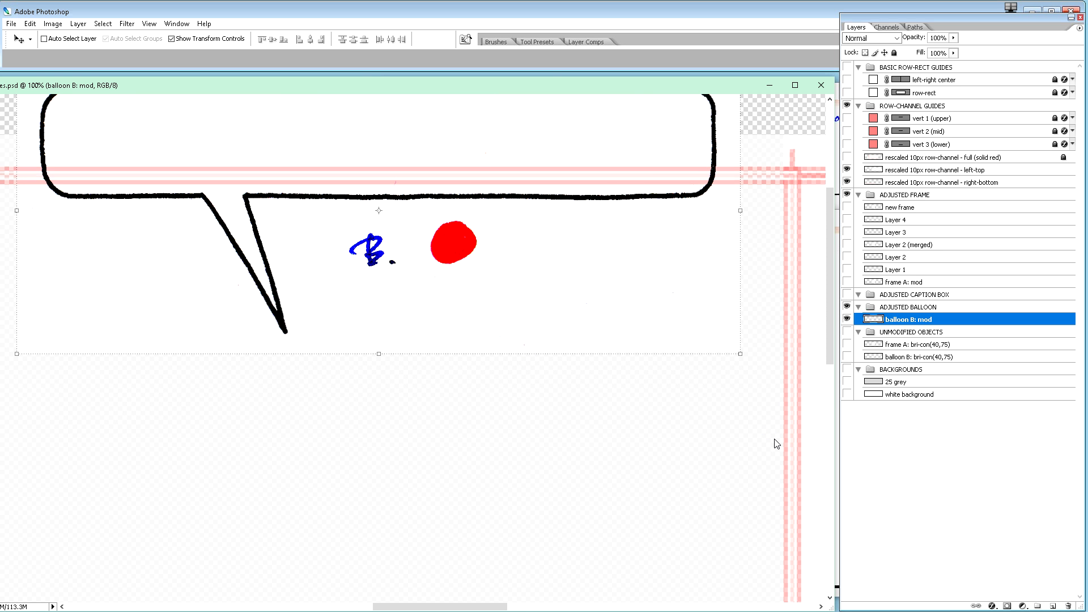
pyautogui.hotkey('shift', 'Up')
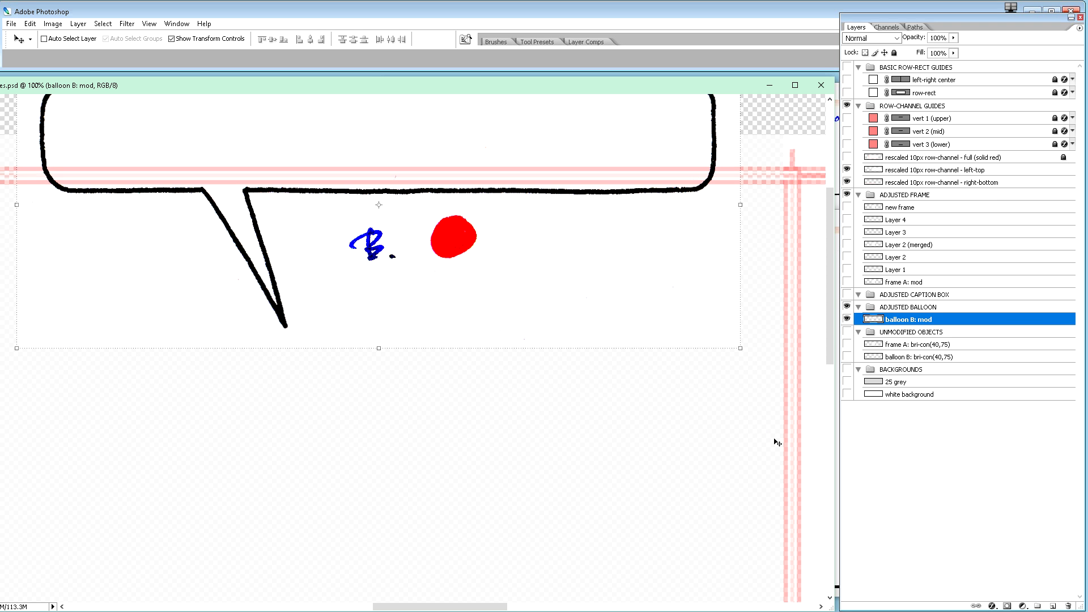
# - Nudge balloon B back down until the top row-channel guide runs through the middle of its body
pyautogui.hotkey('shift', 'Down')
pyautogui.hotkey('shift', 'Down')
pyautogui.hotkey('shift', 'Down')
pyautogui.hotkey('shift', 'Down')
pyautogui.hotkey('shift', 'Down')
pyautogui.hotkey('shift', 'Down')
pyautogui.hotkey('shift', 'Down')
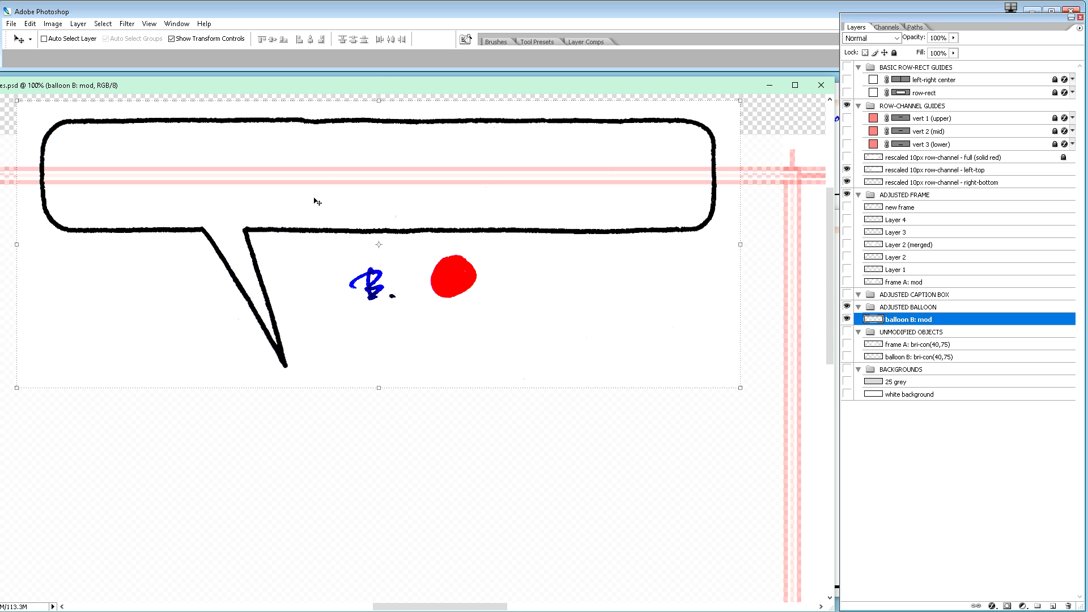
# - Copy the dipped section of balloon B's upper outline to its own layer and raise it 1 px
pyautogui.press('z')
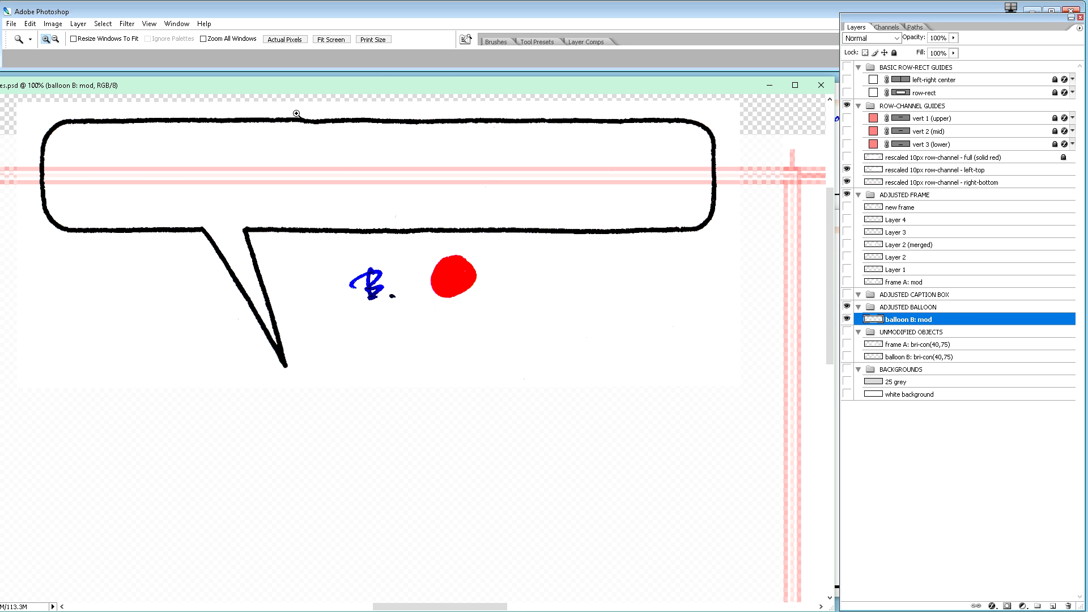
pyautogui.moveTo(283, 102); pyautogui.dragTo(353, 147)
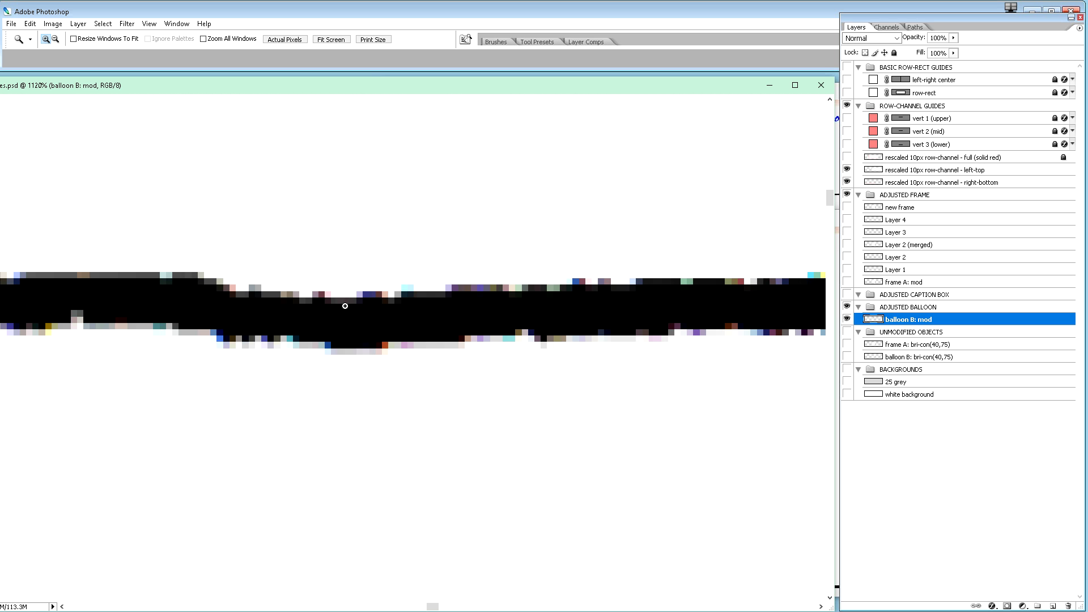
pyautogui.press('m')
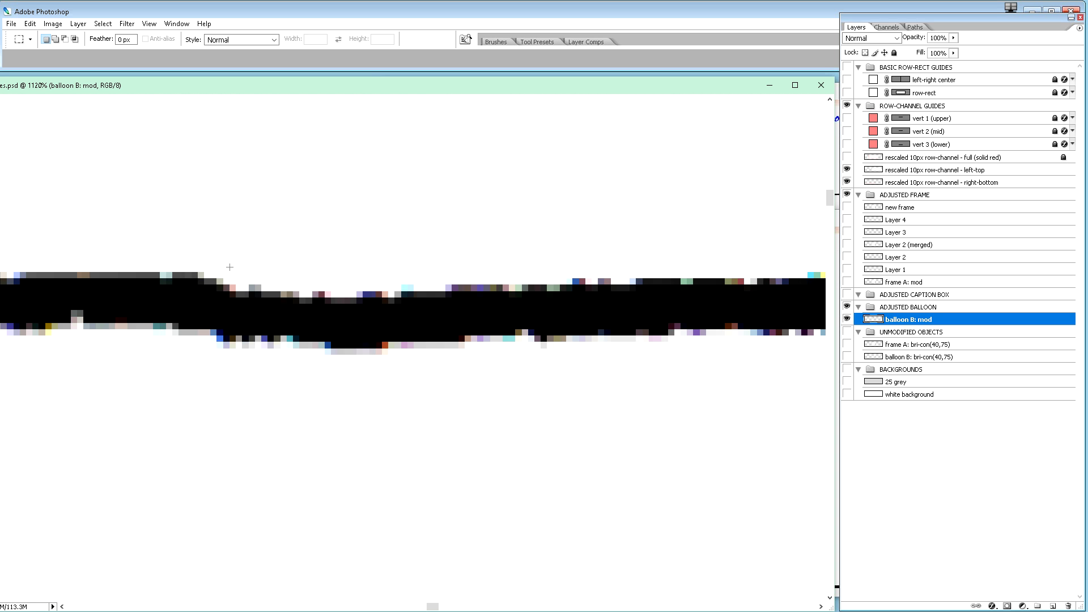
pyautogui.moveTo(223, 266); pyautogui.dragTo(248, 366)
pyautogui.moveTo(271, 362); pyautogui.dragTo(370, 354)
pyautogui.hotkey('ctrl', 'j')
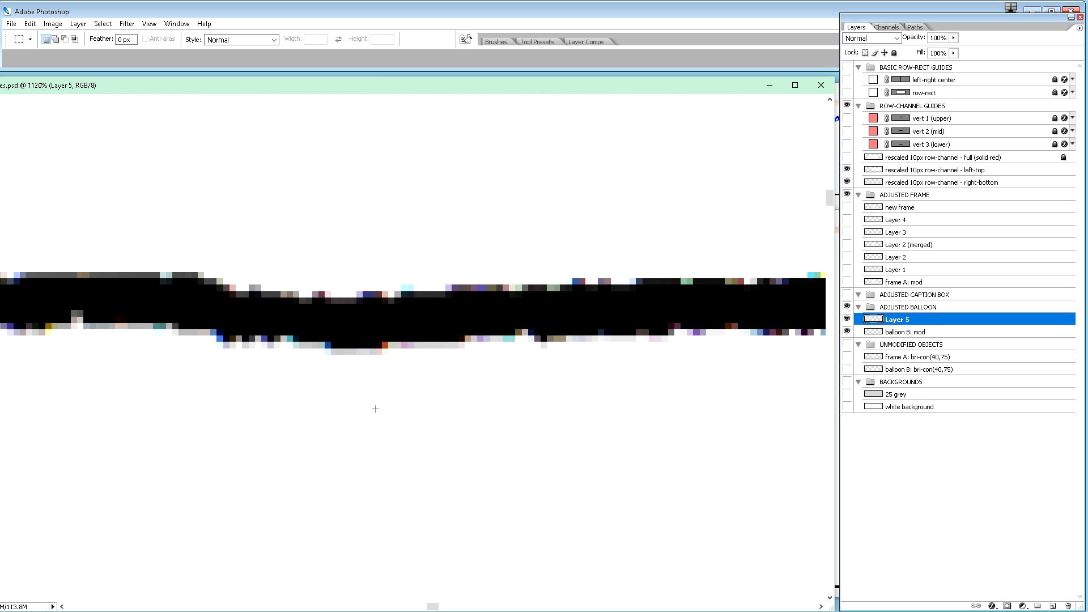
pyautogui.press('v')
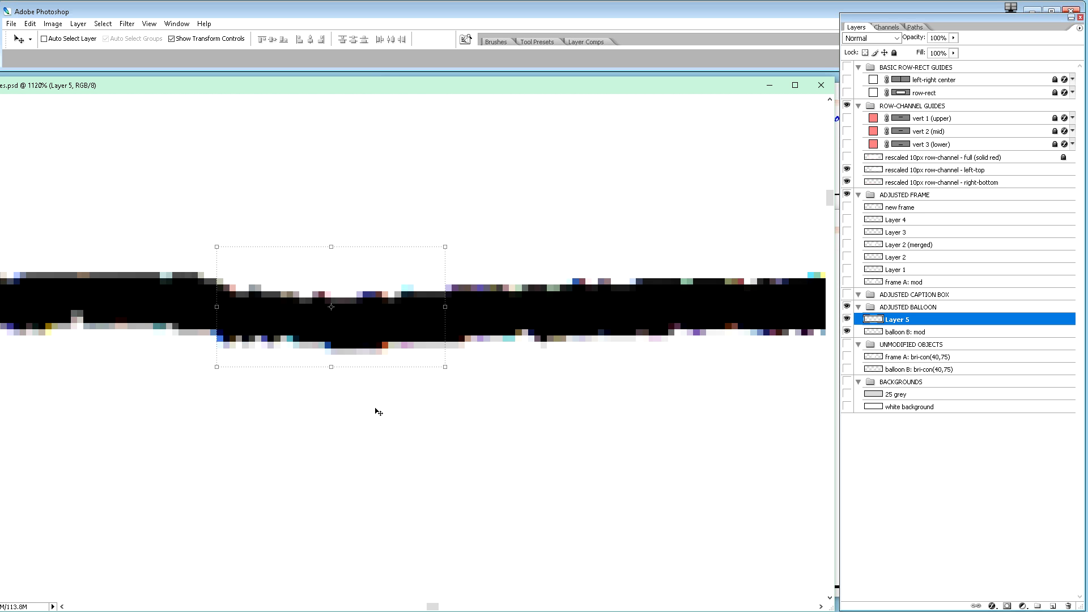
pyautogui.press('Up')
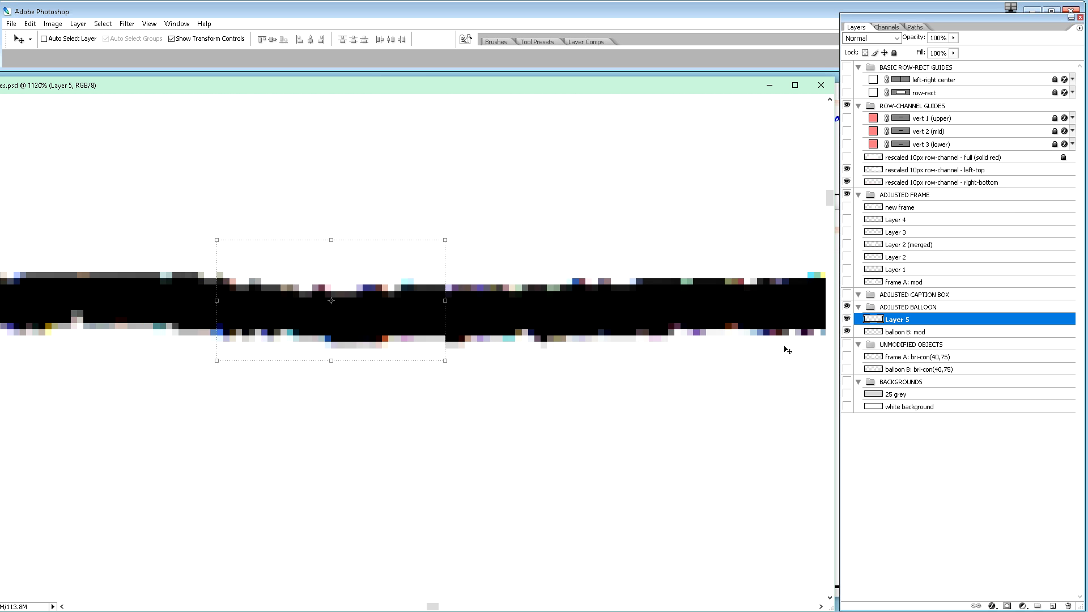
# - Stamp Layer 5 and the balloon B: mod layer into a new merged layer, and hide the two originals
pyautogui.keyDown('shift'); pyautogui.click(895, 333); pyautogui.keyUp('shift')
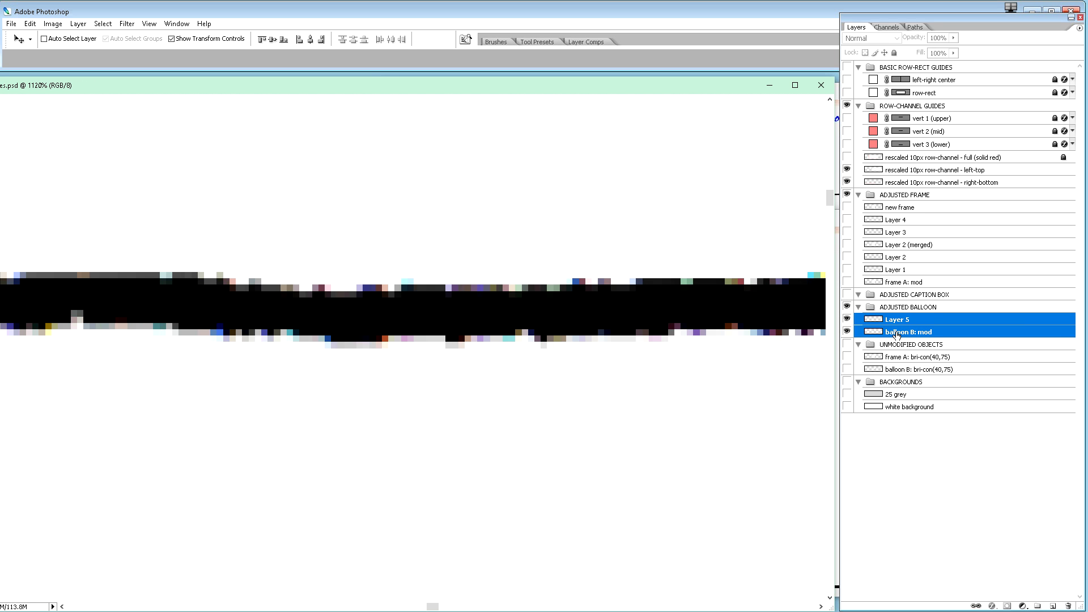
pyautogui.hotkey('ctrl', 'alt', 'e')
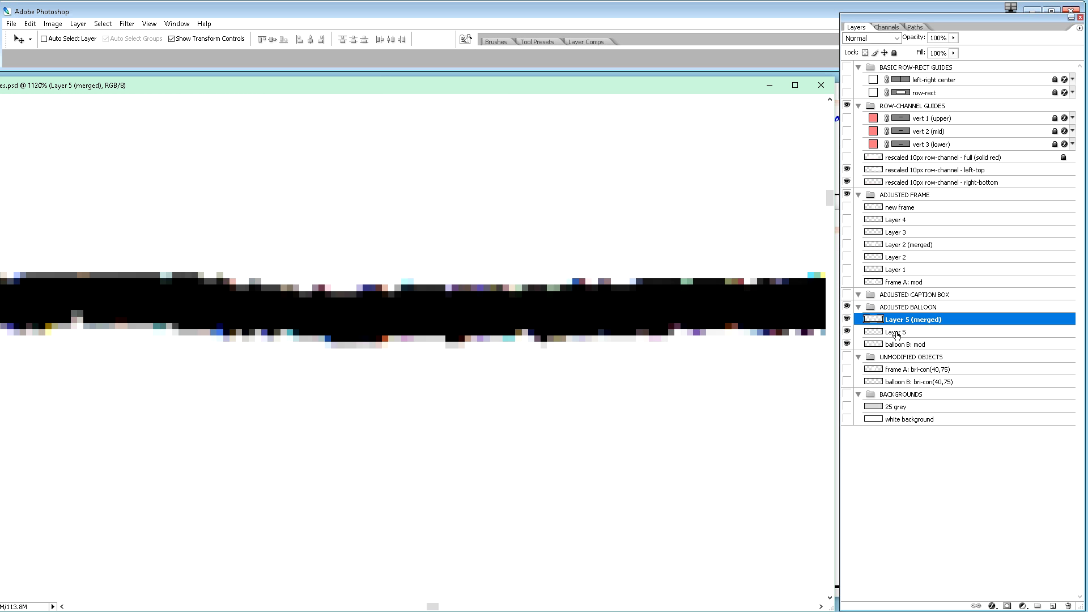
pyautogui.click(846, 344)
pyautogui.click(846, 332)
pyautogui.click(848, 320)
pyautogui.click(847, 319)
# - Copy a wider stretch of the dip in the merged balloon's upper outline to its own layer and raise it 1 px
pyautogui.moveTo(821, 607); pyautogui.dragTo(821, 607)
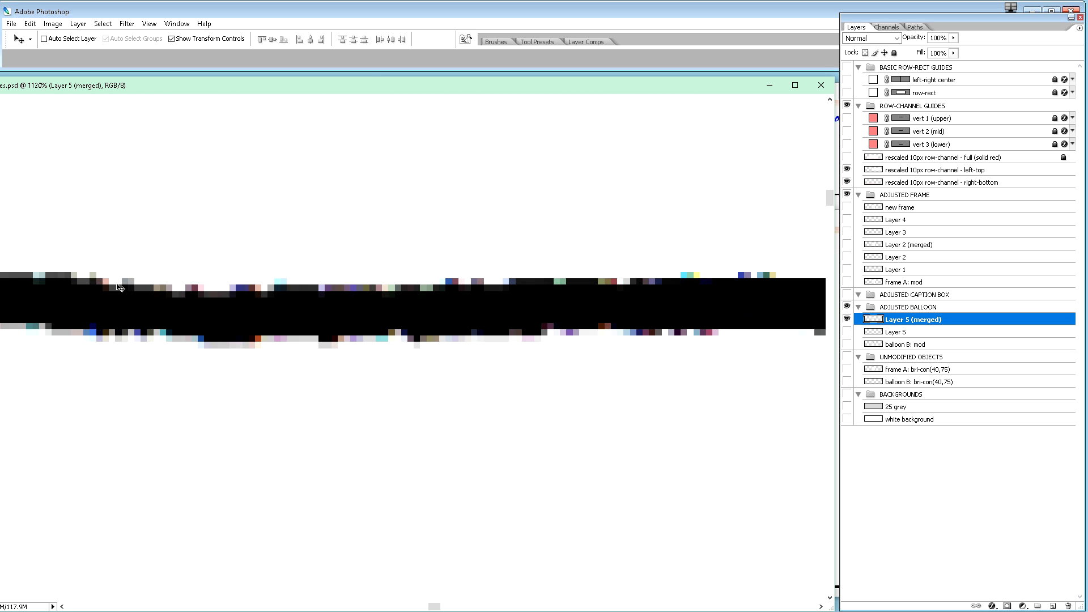
pyautogui.press('m')
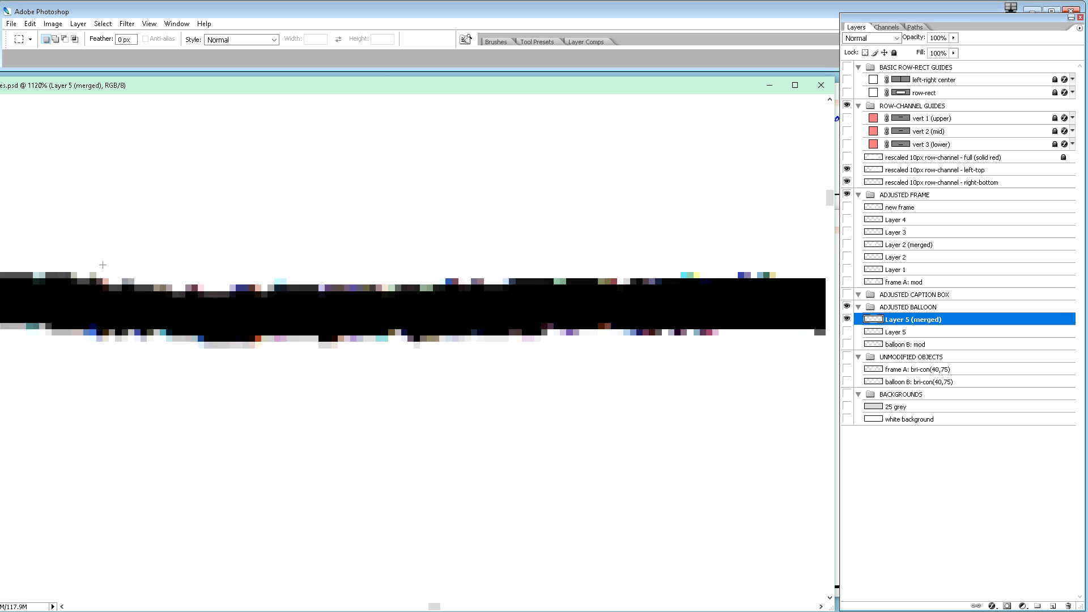
pyautogui.moveTo(236, 365); pyautogui.dragTo(436, 365)
pyautogui.hotkey('ctrl', 'j')
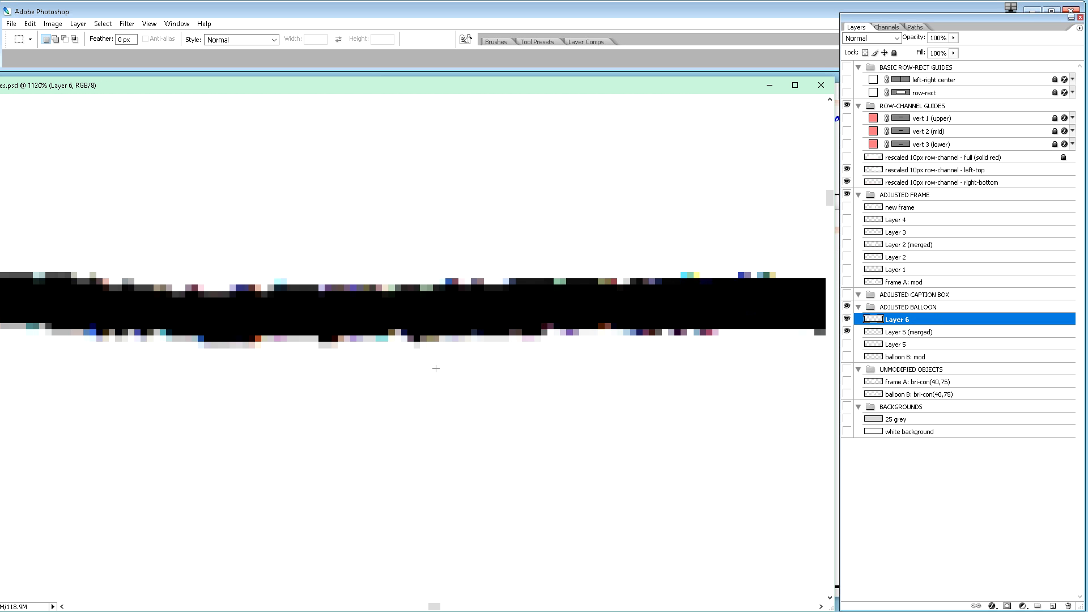
pyautogui.press('v')
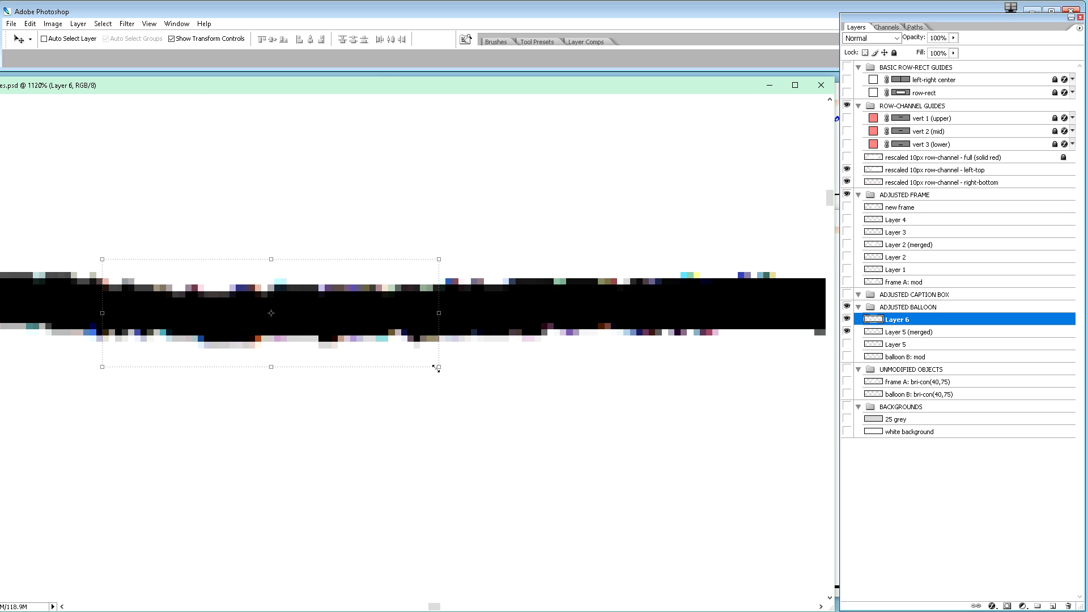
pyautogui.press('Up')
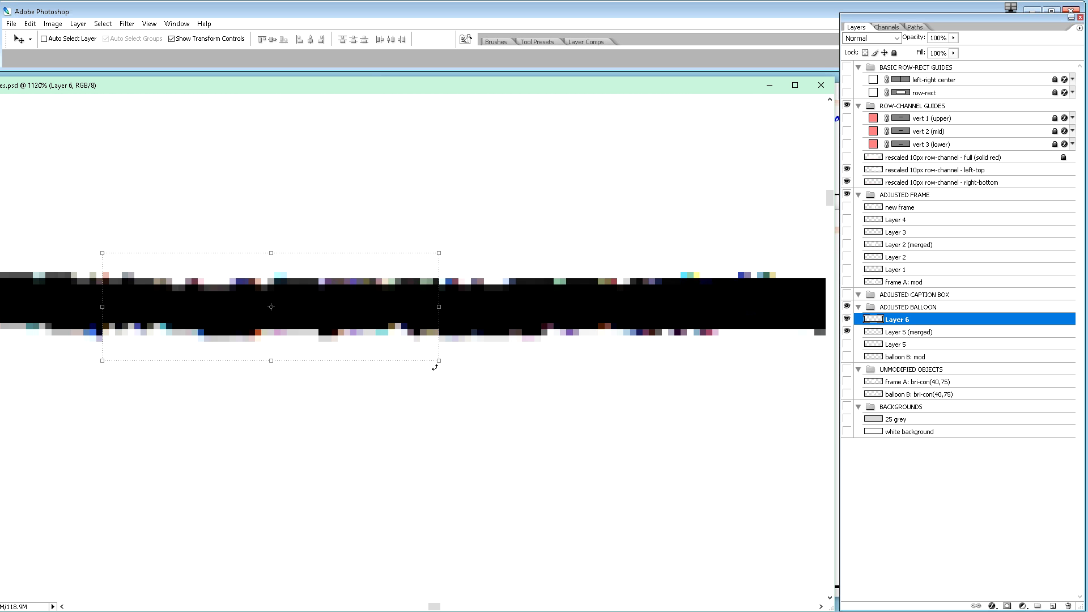
# - Stamp Layer 6 and Layer 5 (merged) into another merged layer, and hide both source layers
pyautogui.keyDown('shift'); pyautogui.click(902, 334); pyautogui.keyUp('shift')
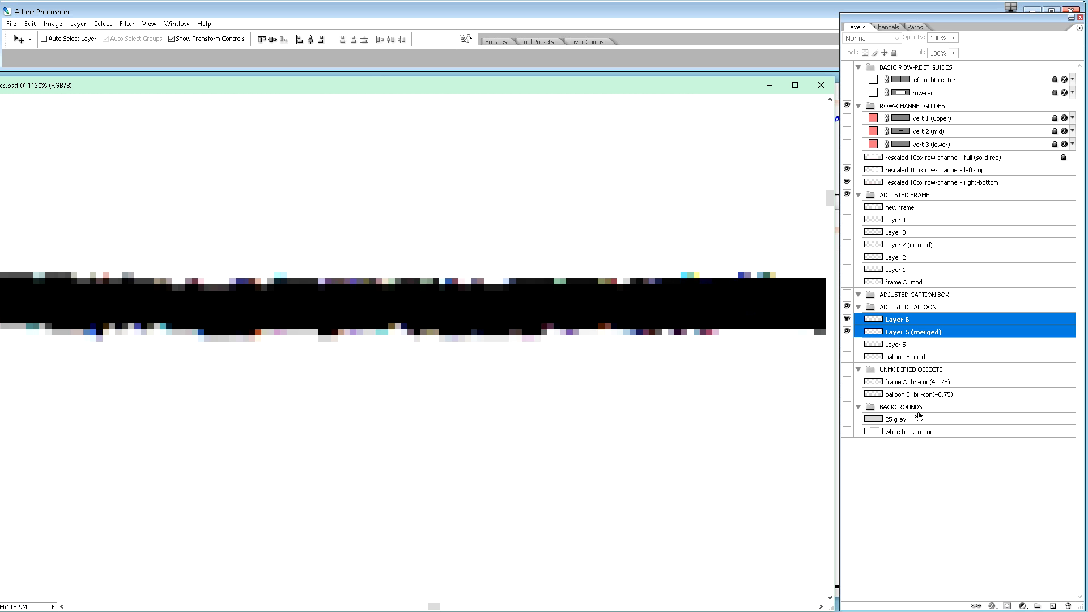
pyautogui.hotkey('ctrl', 'alt', 'e')
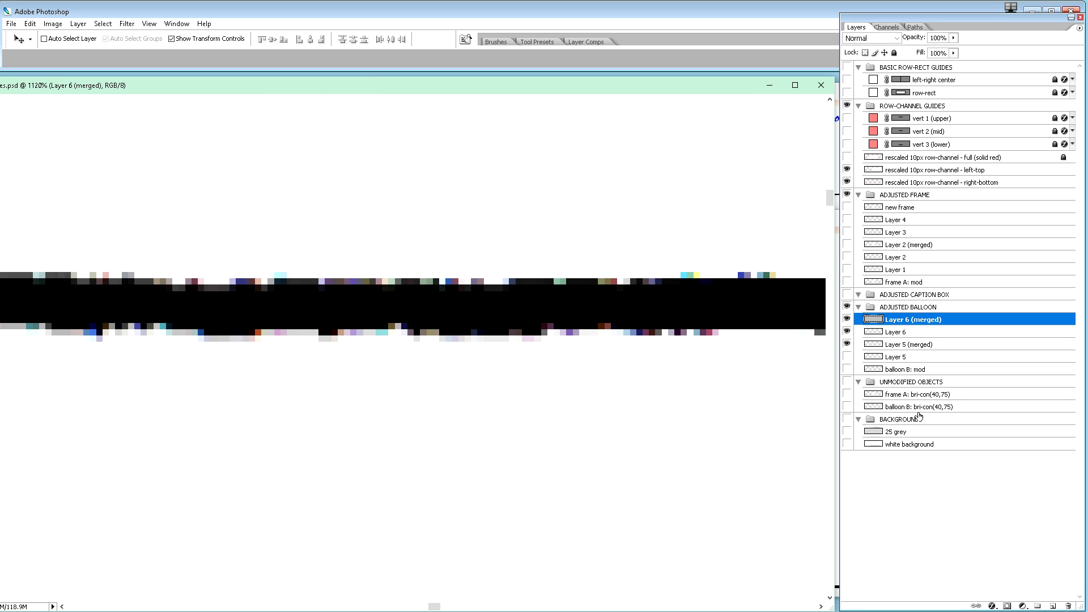
pyautogui.click(848, 344)
pyautogui.click(847, 332)
# - With a 5 px Pencil, paint white over the leftover grey pixels beneath the repaired stretch of the balloon's upper outline
pyautogui.click(502, 46)
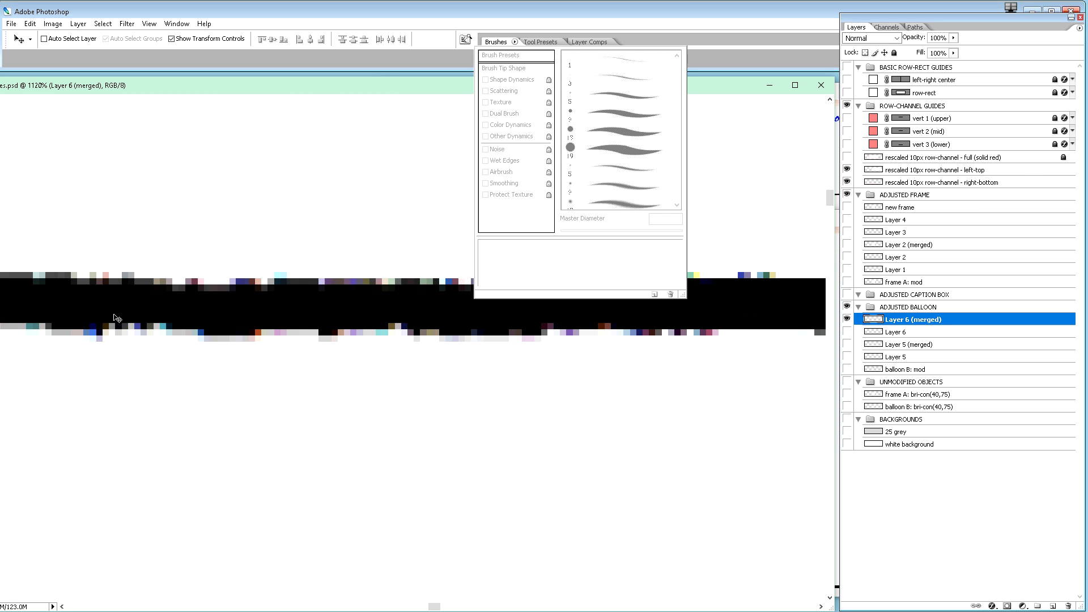
pyautogui.press('b')
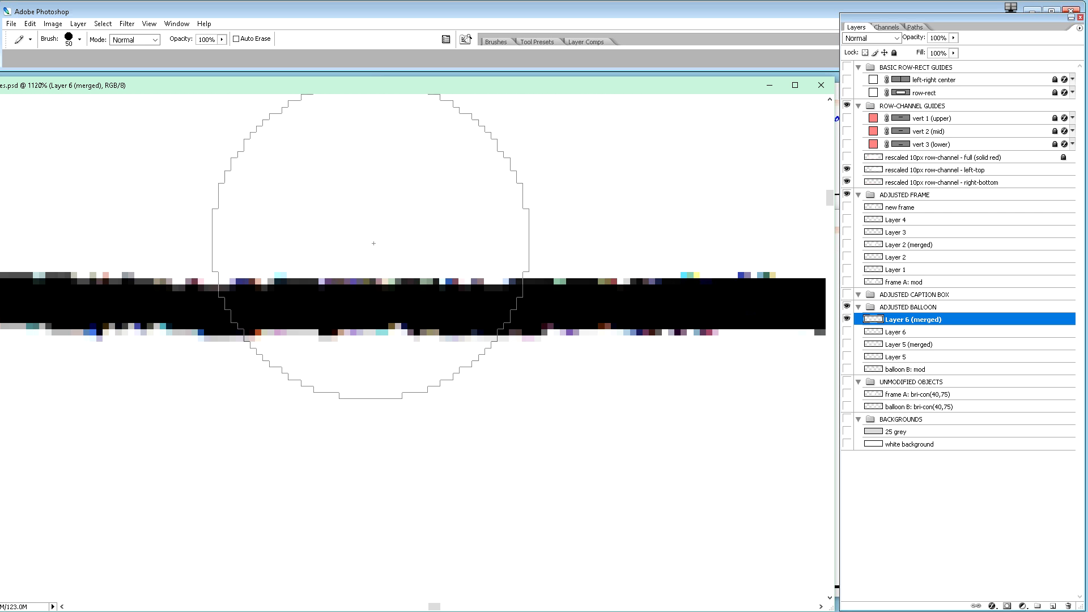
pyautogui.click(493, 44)
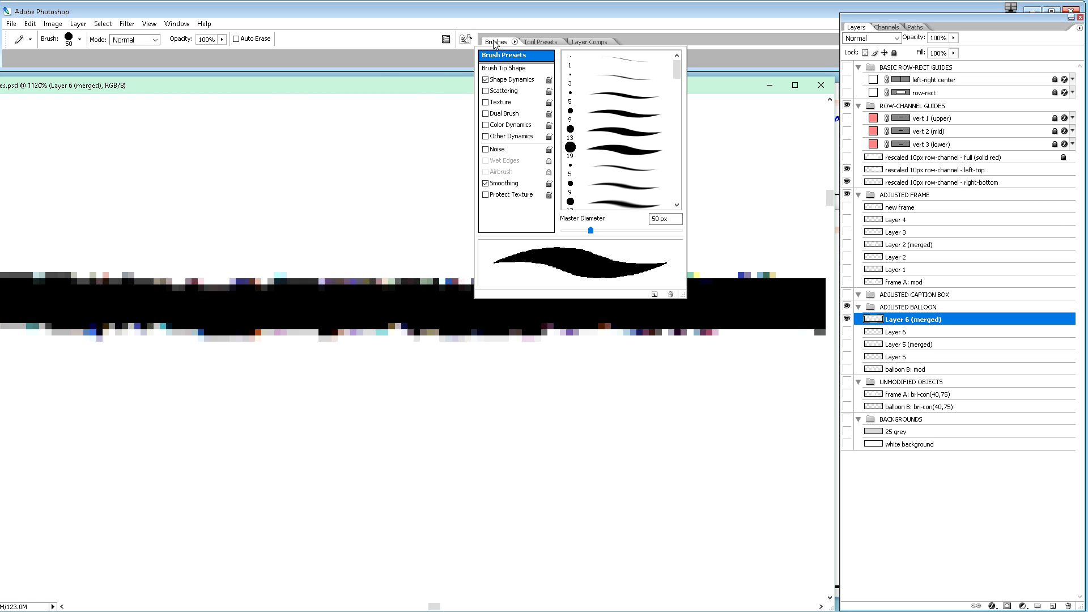
pyautogui.click(602, 98)
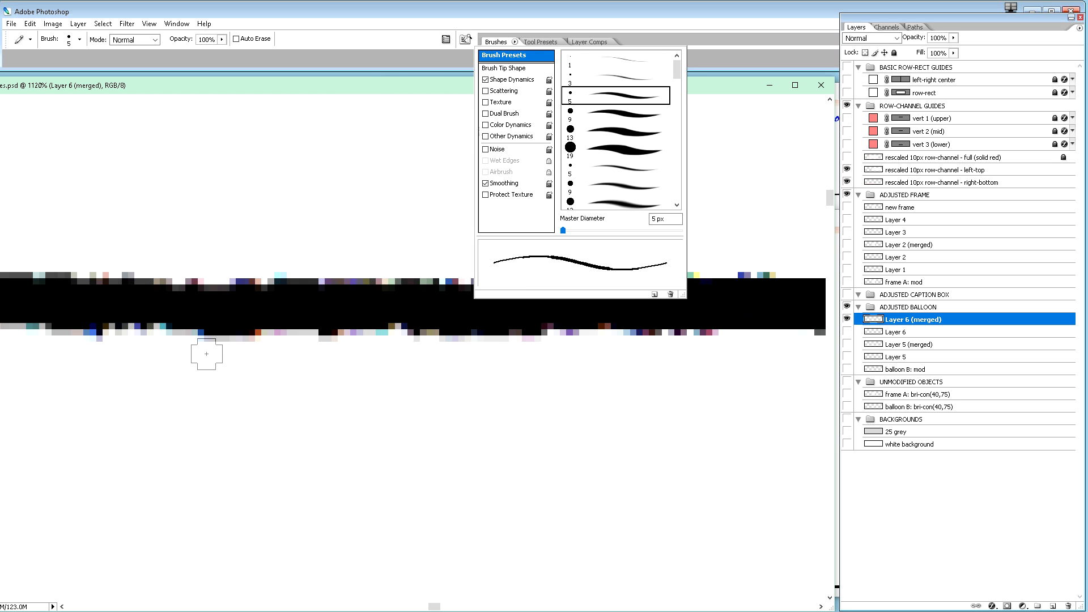
pyautogui.click(94, 352)
pyautogui.moveTo(203, 352); pyautogui.dragTo(333, 354)
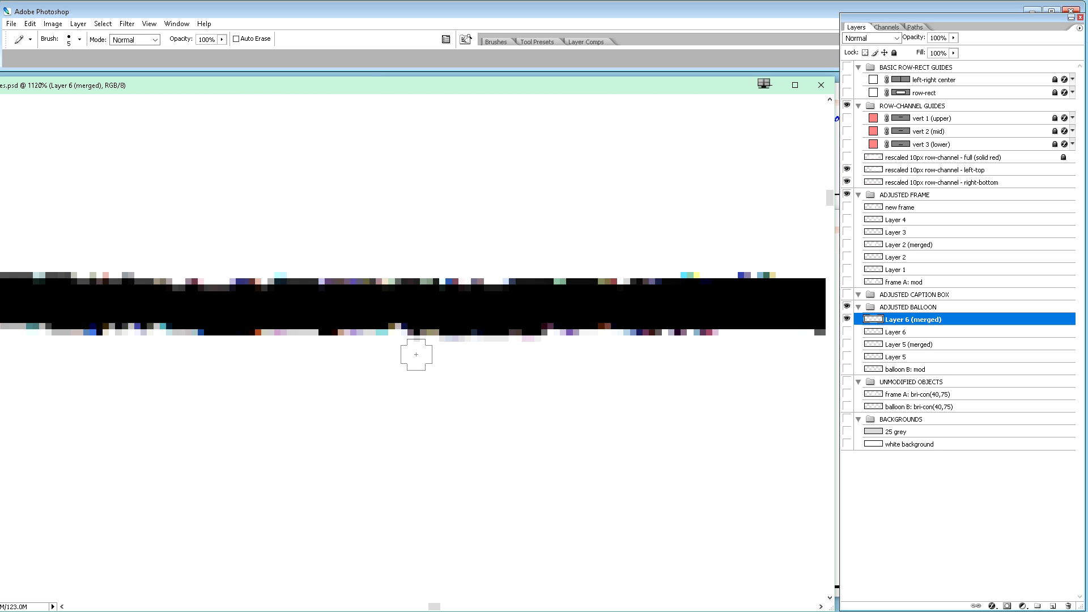
pyautogui.moveTo(414, 354); pyautogui.dragTo(573, 352)
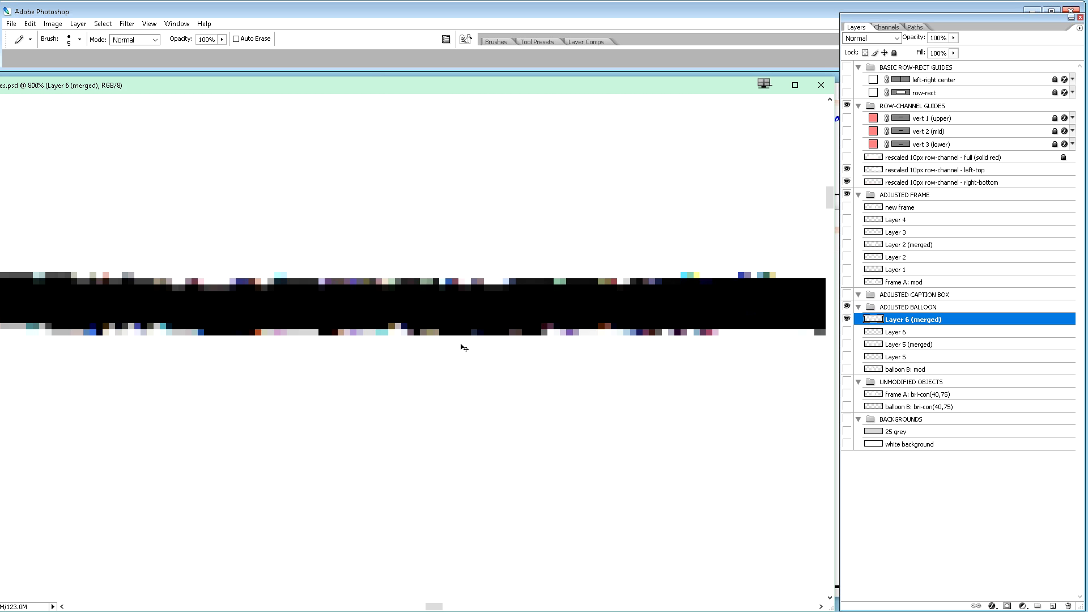
# - Hide the left-top and right-bottom rescaled row-channel guides and ready the Rectangular Marquee tool with all of balloon B in view at 100%
pyautogui.scroll(-5, 464, 347)
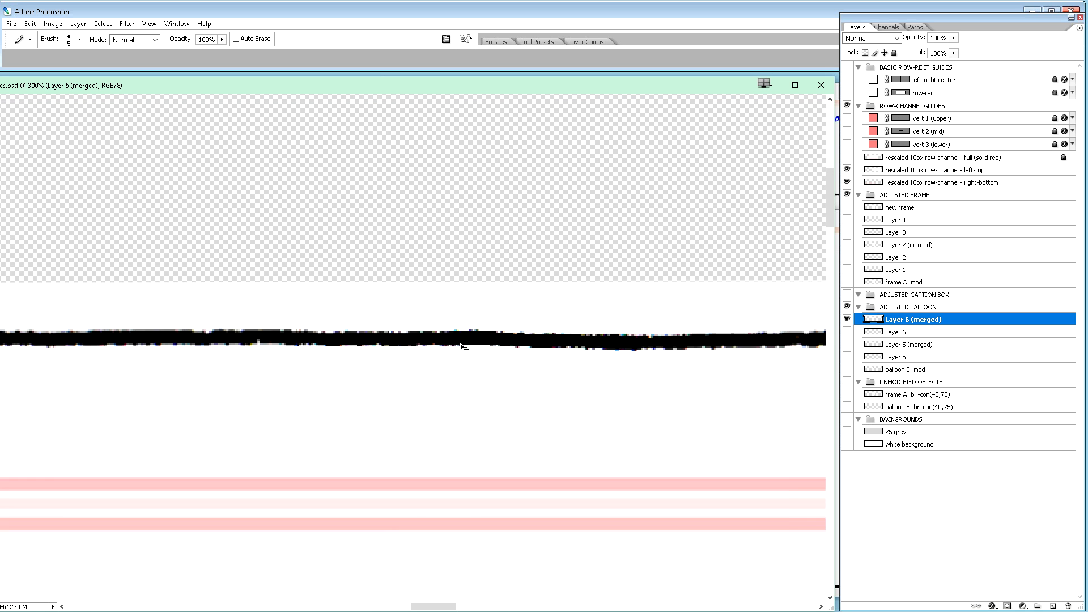
pyautogui.scroll(-2, 464, 347)
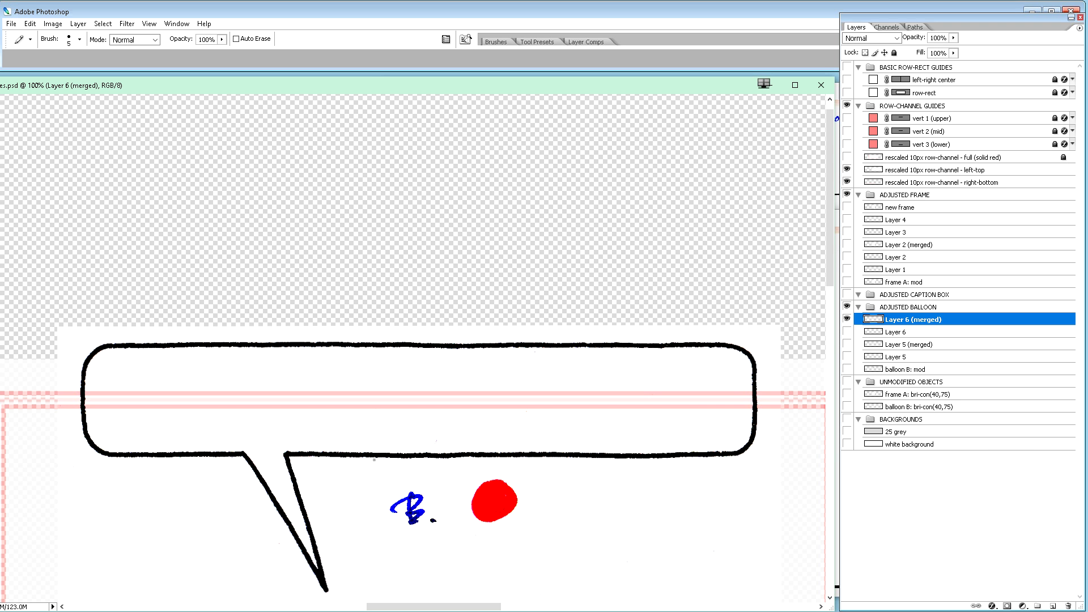
pyautogui.click(847, 182)
pyautogui.click(848, 171)
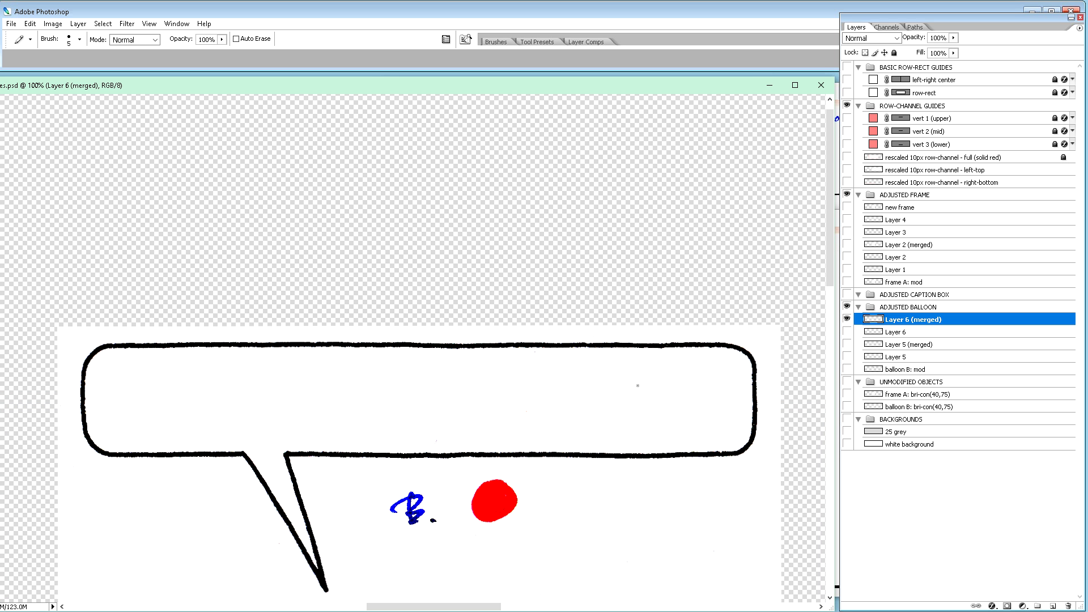
pyautogui.scroll(-3, 583, 403)
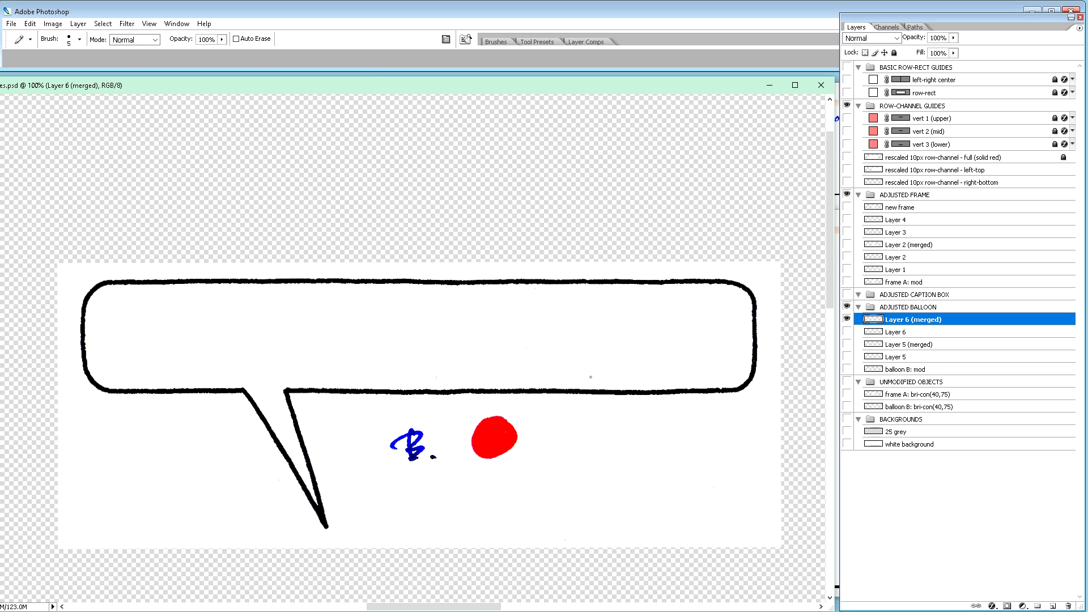
pyautogui.press('m')
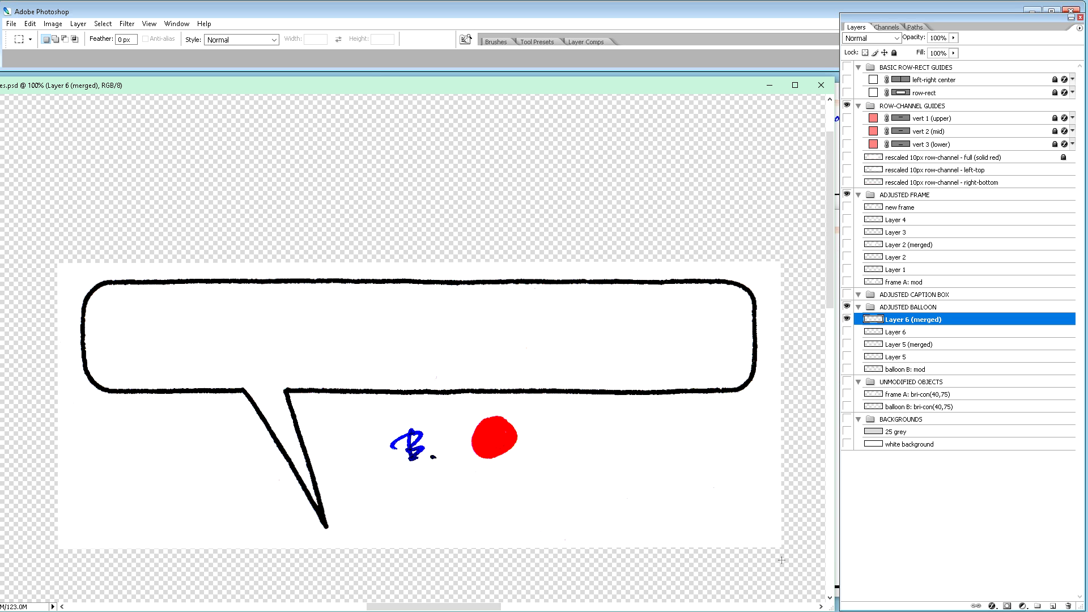
# - Delete the areas below balloon B on both sides of its tail, including the handwritten B label and the red dot
pyautogui.moveTo(337, 413); pyautogui.dragTo(339, 410)
pyautogui.press('Delete')
pyautogui.hotkey('ctrl', 'd')
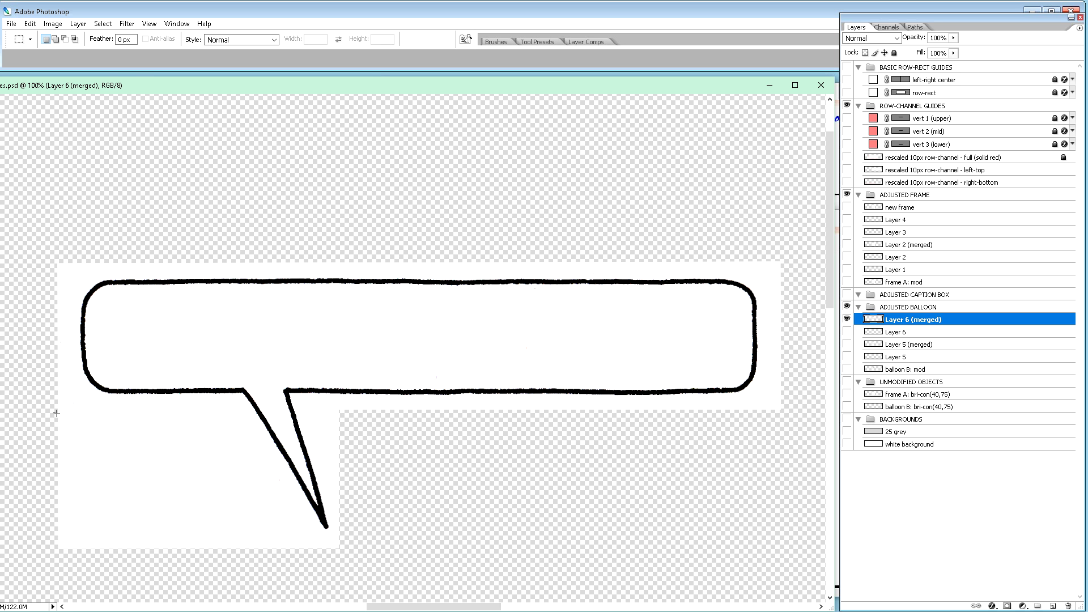
pyautogui.moveTo(170, 523); pyautogui.dragTo(237, 562)
pyautogui.press('Delete')
pyautogui.hotkey('ctrl', 'd')
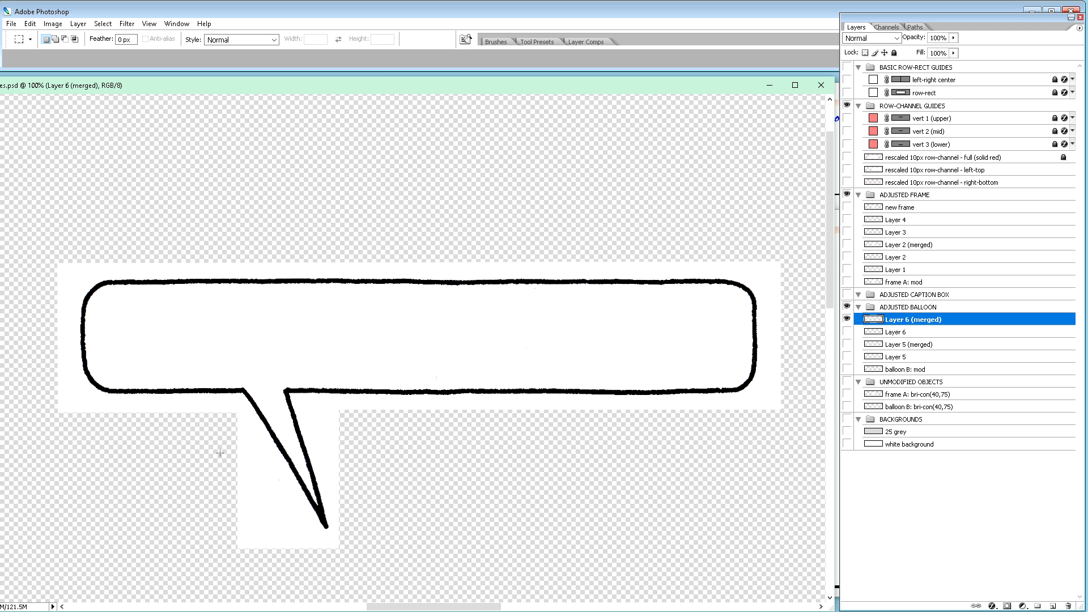
# - Trim the remaining white area beside the tail's lower-left side in two stepped rectangular deletions and clear the selection
pyautogui.moveTo(256, 549); pyautogui.dragTo(261, 570)
pyautogui.press('Delete')
pyautogui.hotkey('ctrl', 'd')
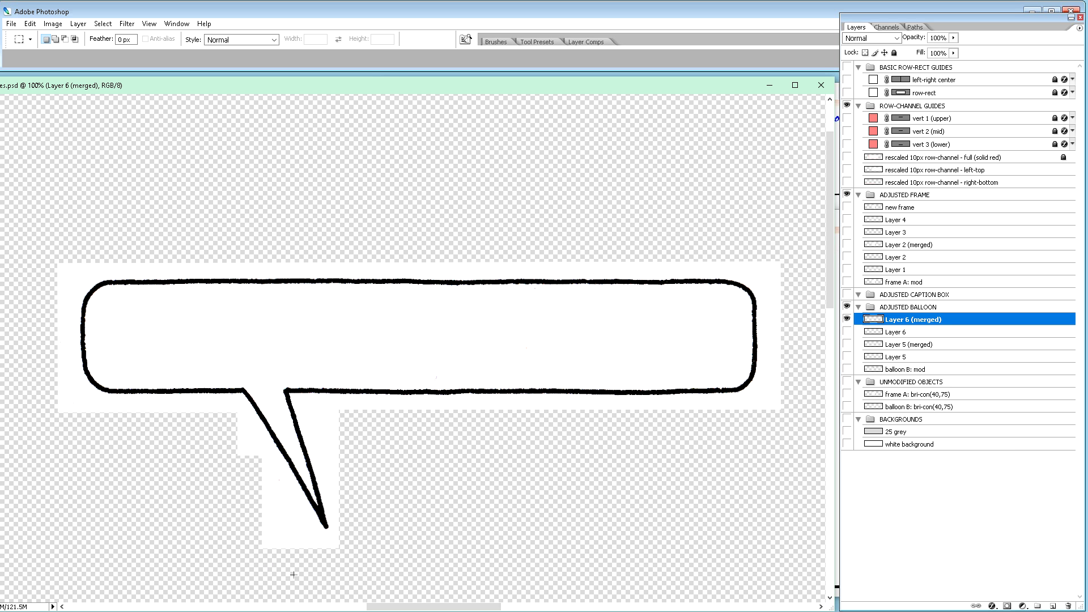
pyautogui.moveTo(259, 510); pyautogui.dragTo(248, 491)
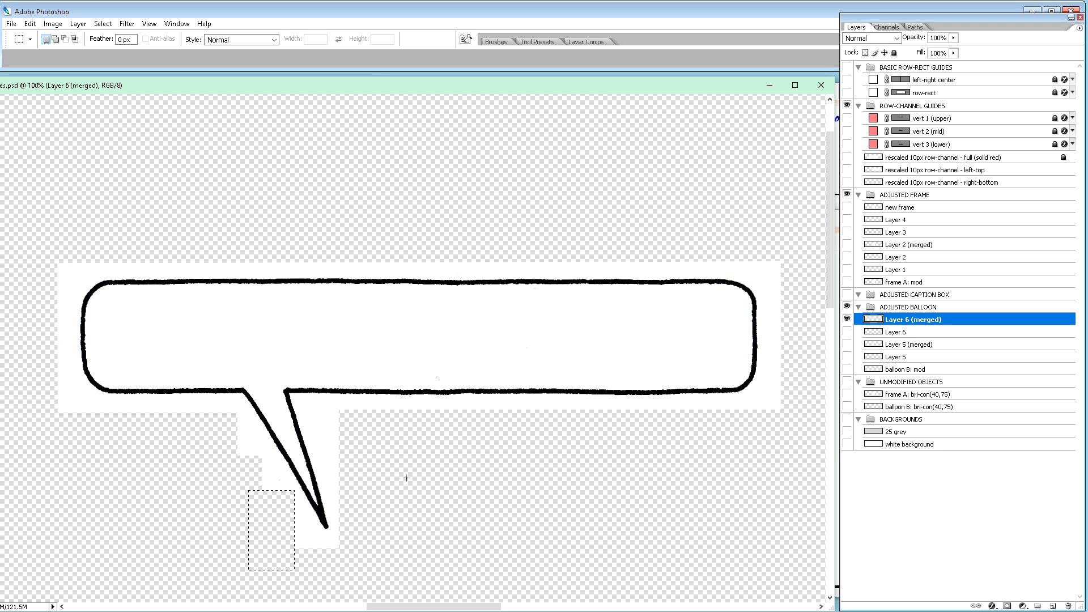
pyautogui.hotkey('ctrl', 's')
# - Switch to the Pencil tool and set its master diameter to 50 px
pyautogui.press('h')
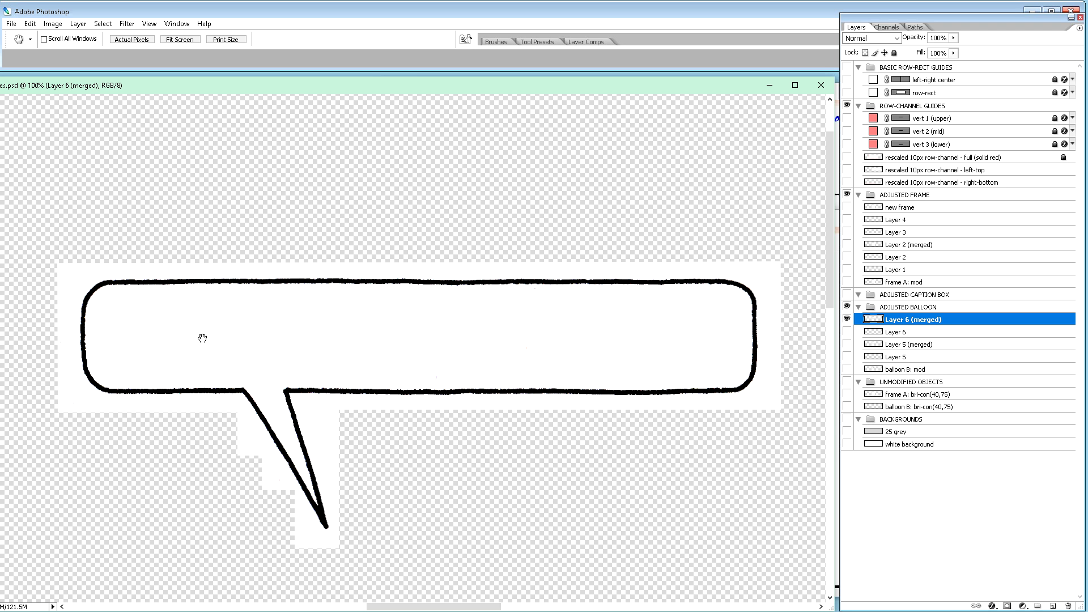
pyautogui.moveTo(200, 336)
pyautogui.mouseDown()
pyautogui.moveTo(168, 359)
pyautogui.moveTo(202, 342)
pyautogui.mouseUp()
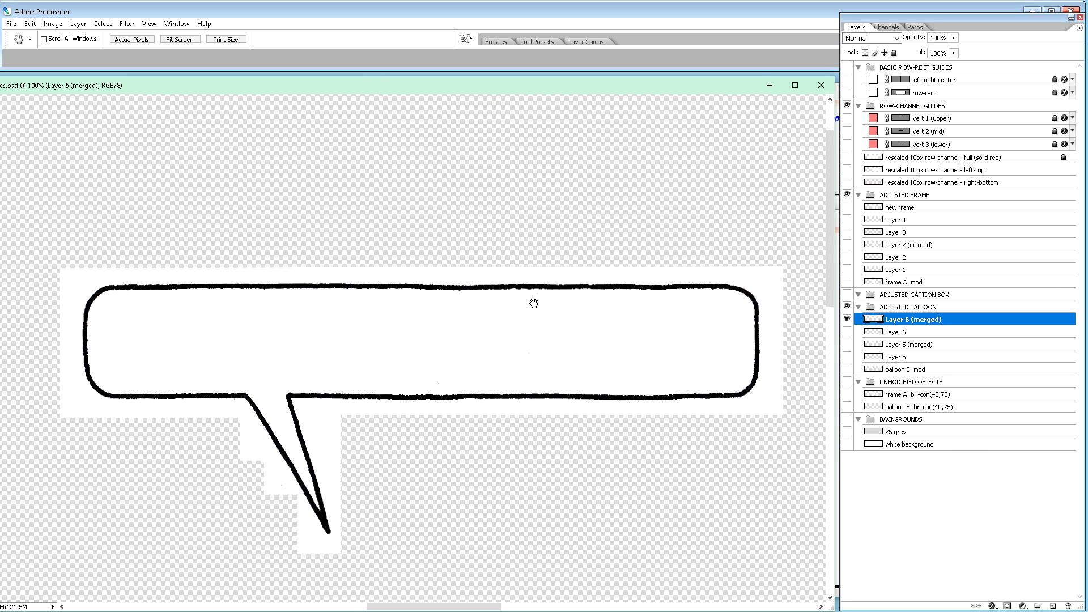
pyautogui.moveTo(481, 357); pyautogui.dragTo(457, 365)
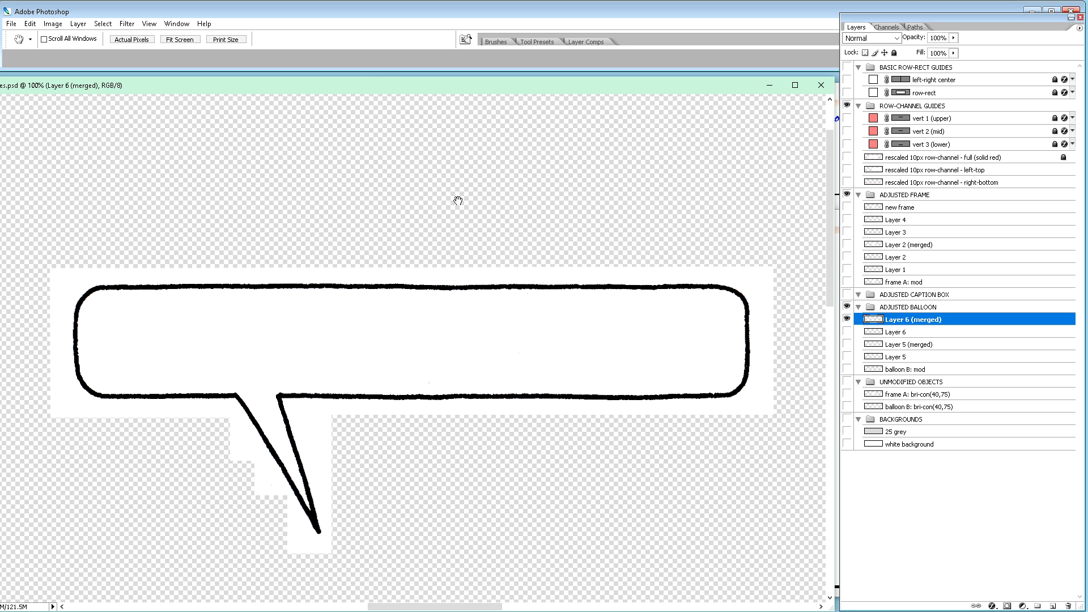
pyautogui.click(497, 41)
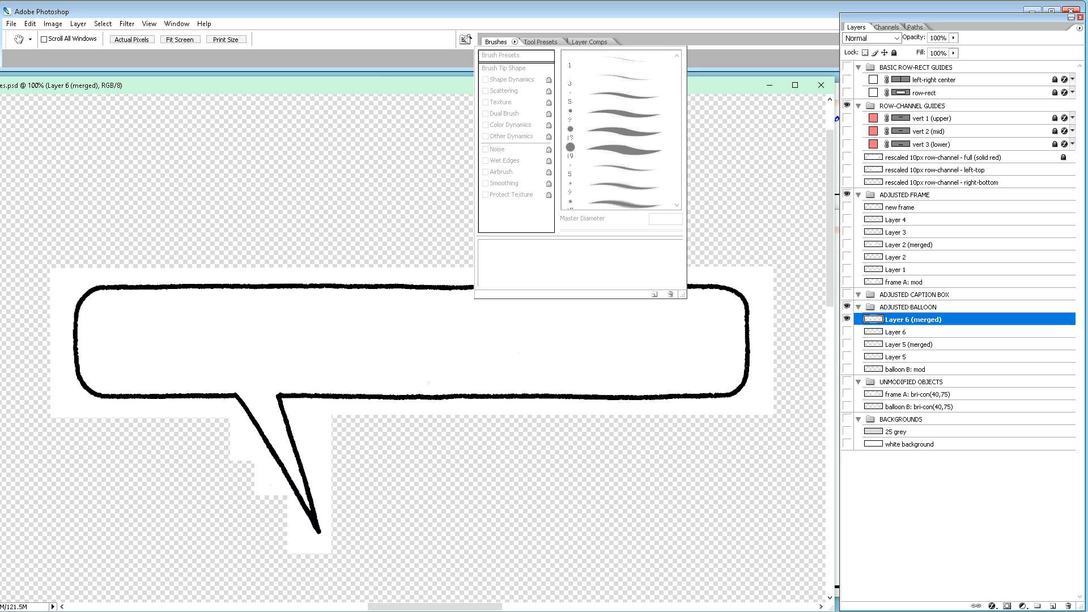
pyautogui.press('b')
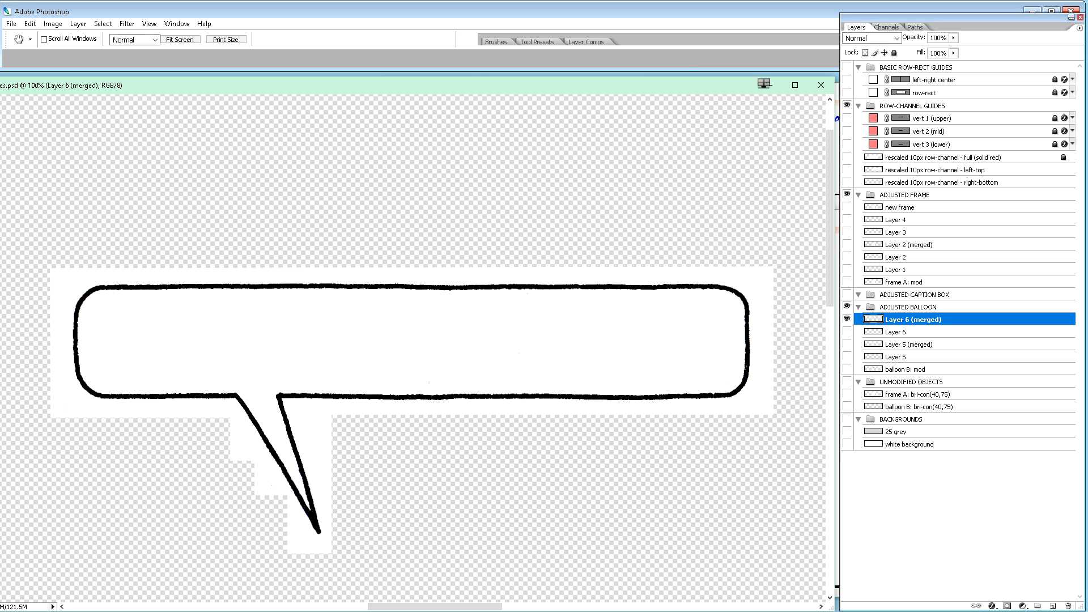
pyautogui.click(497, 41)
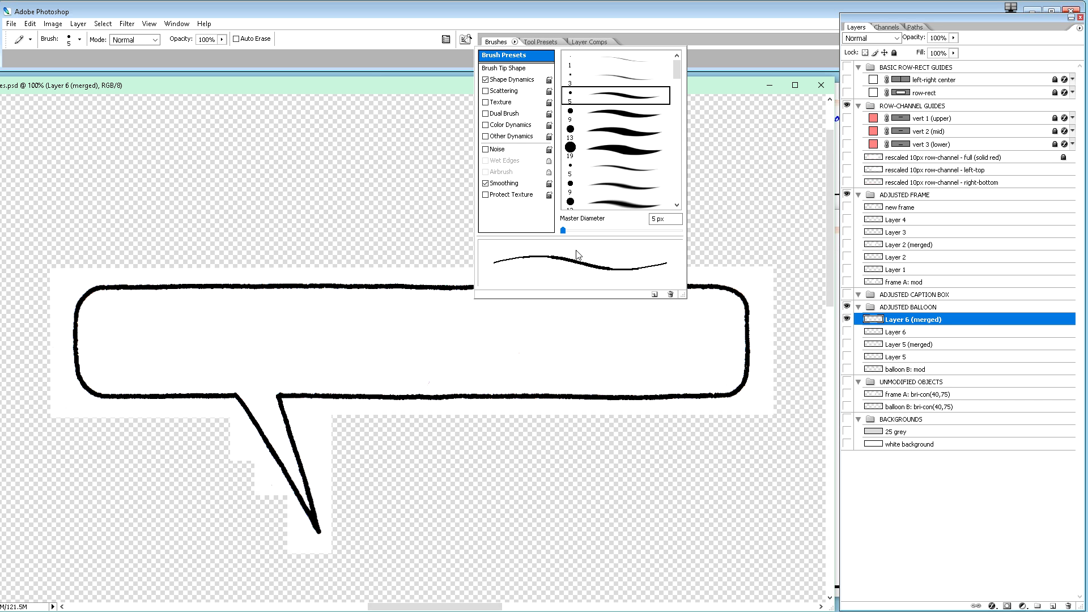
pyautogui.click(660, 220)
pyautogui.write('0')
pyautogui.press('Return')
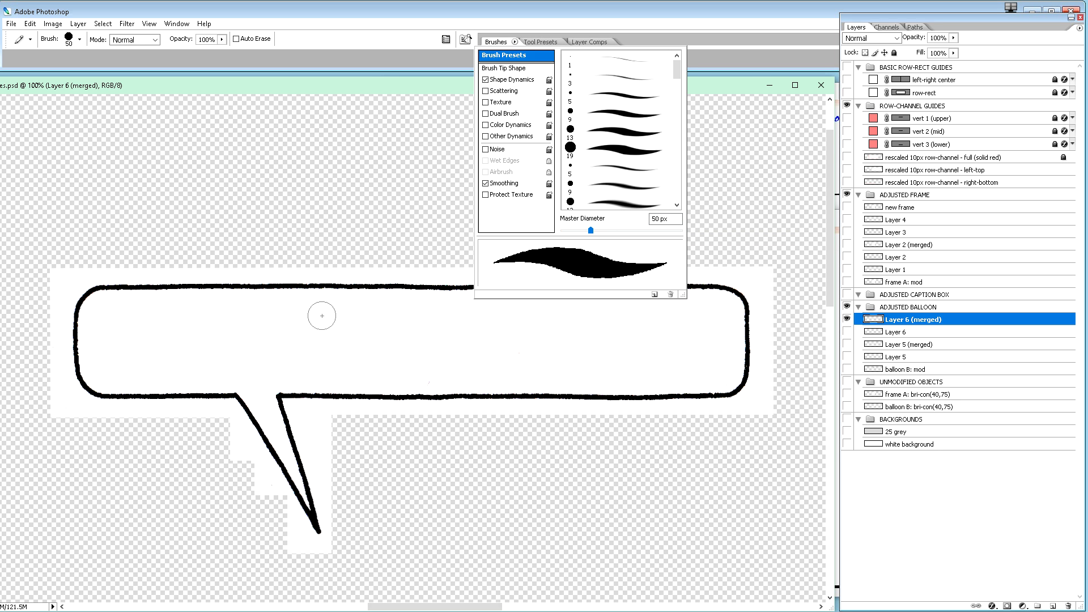
# - Paint white over the stray specks inside the balloon, on both sides of its tail and outside its left edge
pyautogui.click(426, 374)
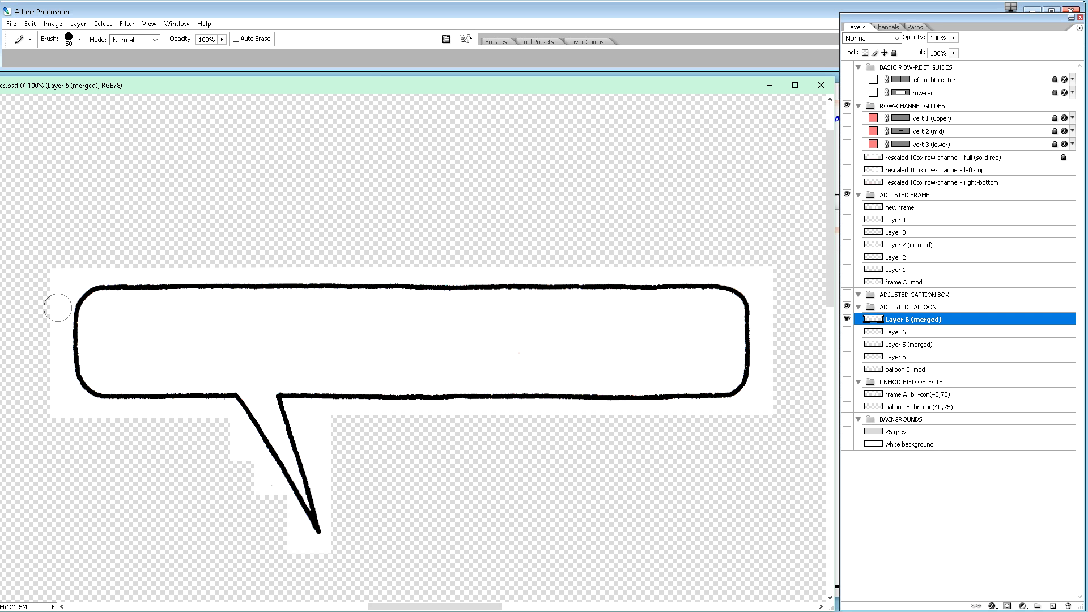
pyautogui.moveTo(260, 496); pyautogui.dragTo(273, 496)
pyautogui.click(324, 469)
pyautogui.hotkey('ctrl', '+')
pyautogui.hotkey('ctrl', '+')
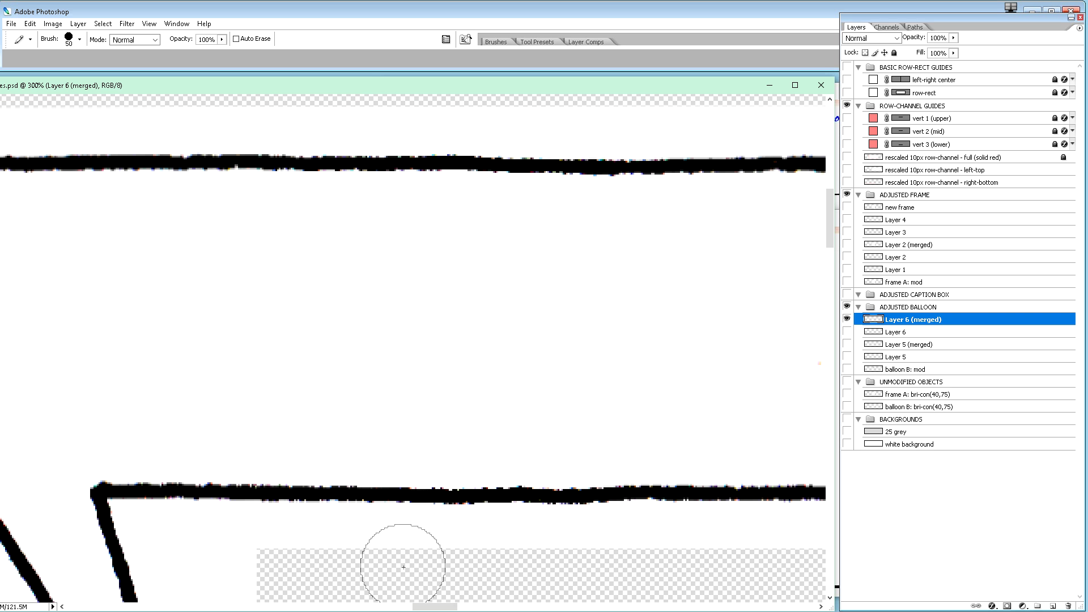
pyautogui.moveTo(423, 607)
pyautogui.mouseDown()
pyautogui.moveTo(373, 608)
pyautogui.moveTo(388, 608)
pyautogui.mouseUp()
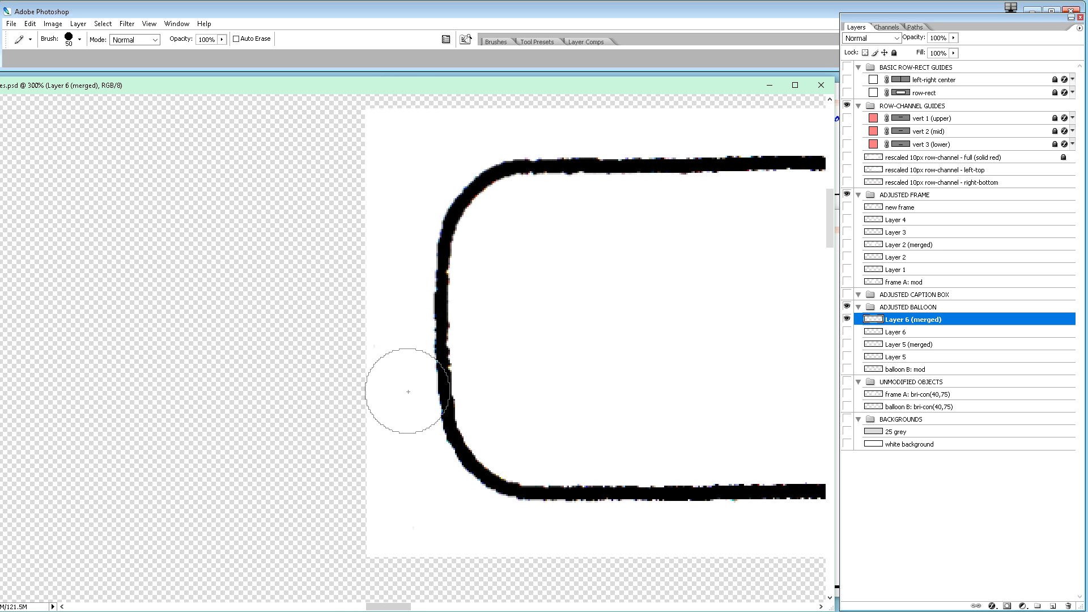
pyautogui.click(384, 355)
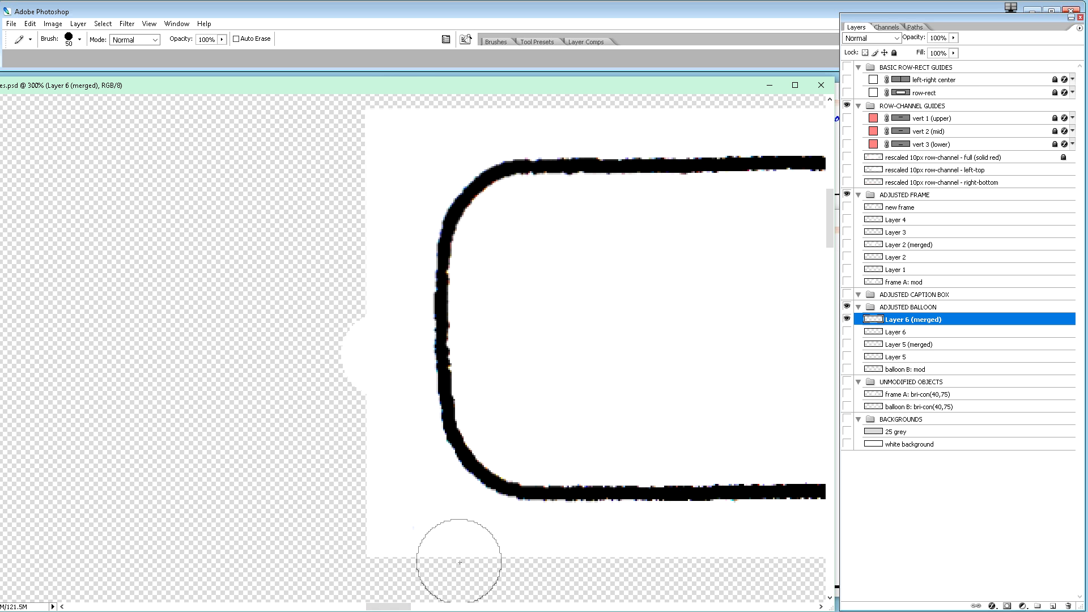
# - Paint white over the stray specks above the balloon's upper outline and inside its right end
pyautogui.moveTo(402, 608); pyautogui.dragTo(407, 608)
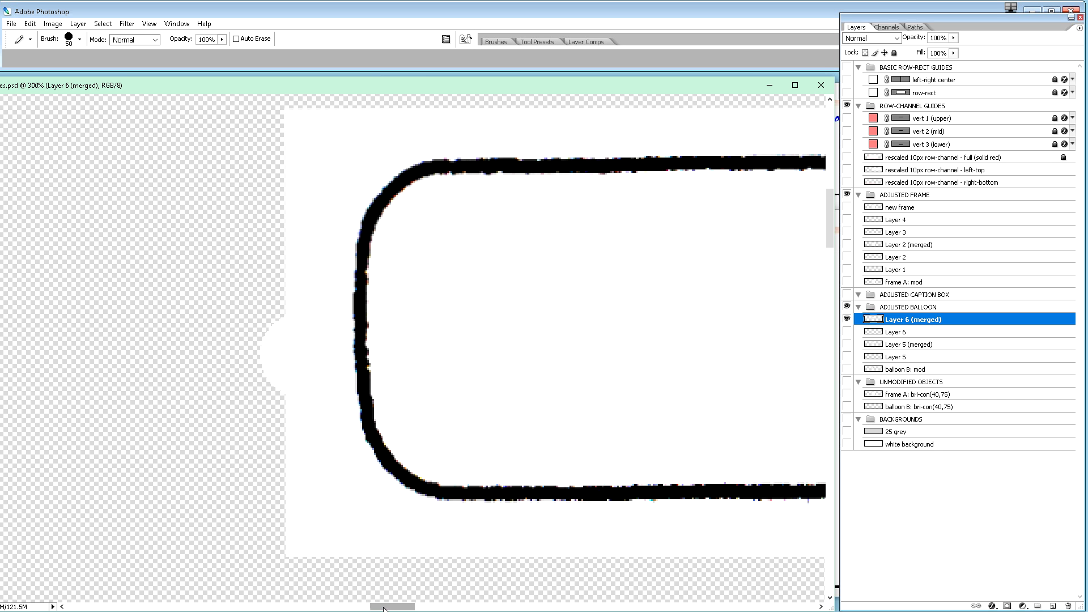
pyautogui.moveTo(389, 608); pyautogui.dragTo(402, 608)
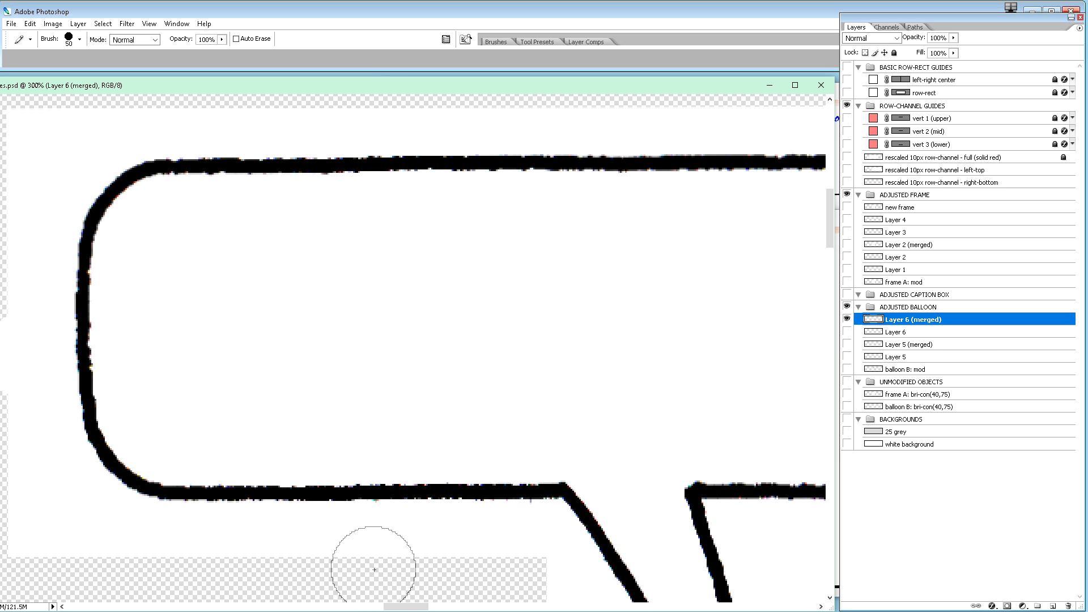
pyautogui.moveTo(395, 609); pyautogui.dragTo(445, 608)
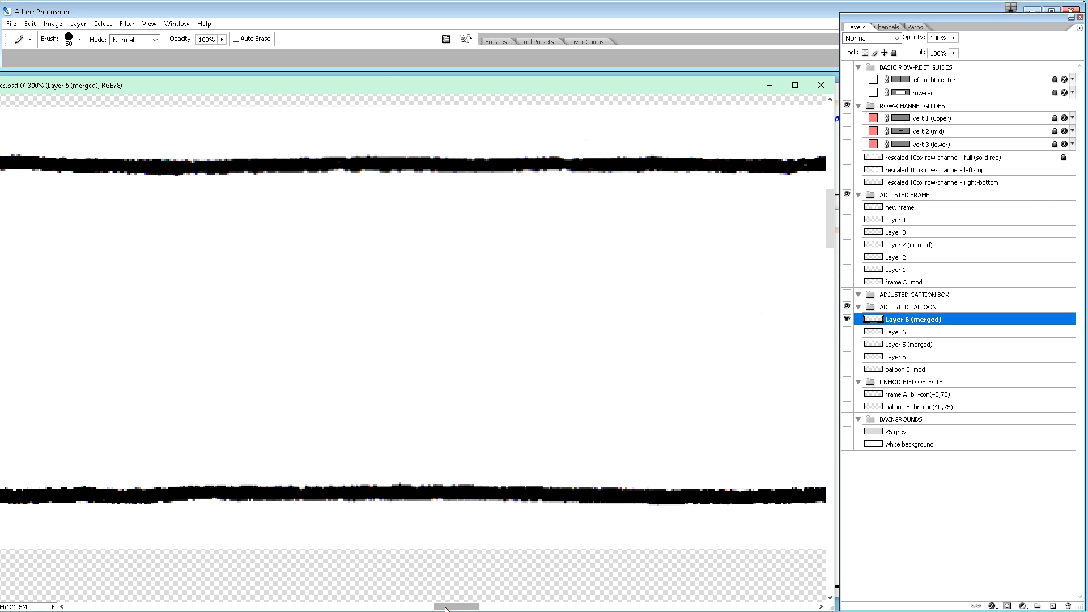
pyautogui.moveTo(447, 608); pyautogui.dragTo(461, 609)
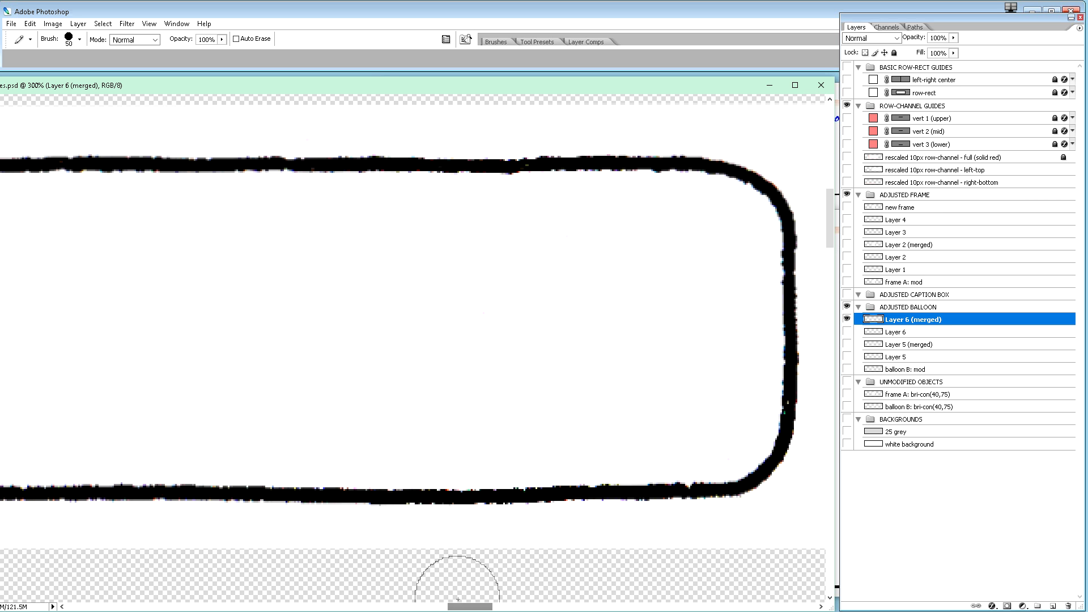
pyautogui.click(316, 116)
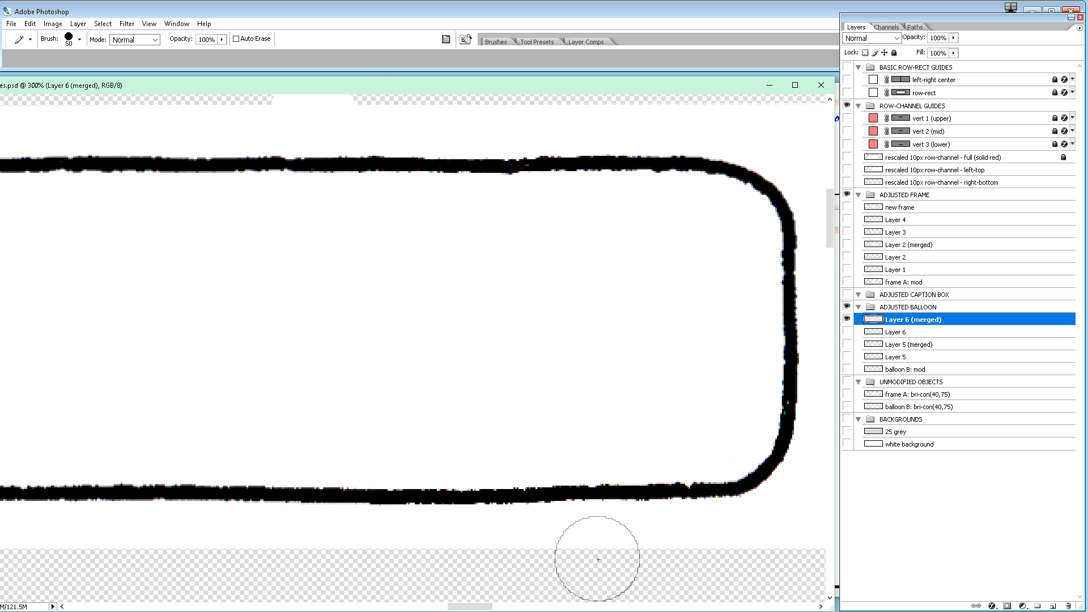
pyautogui.moveTo(488, 606)
pyautogui.mouseDown()
pyautogui.moveTo(506, 606)
pyautogui.moveTo(489, 607)
pyautogui.mouseUp()
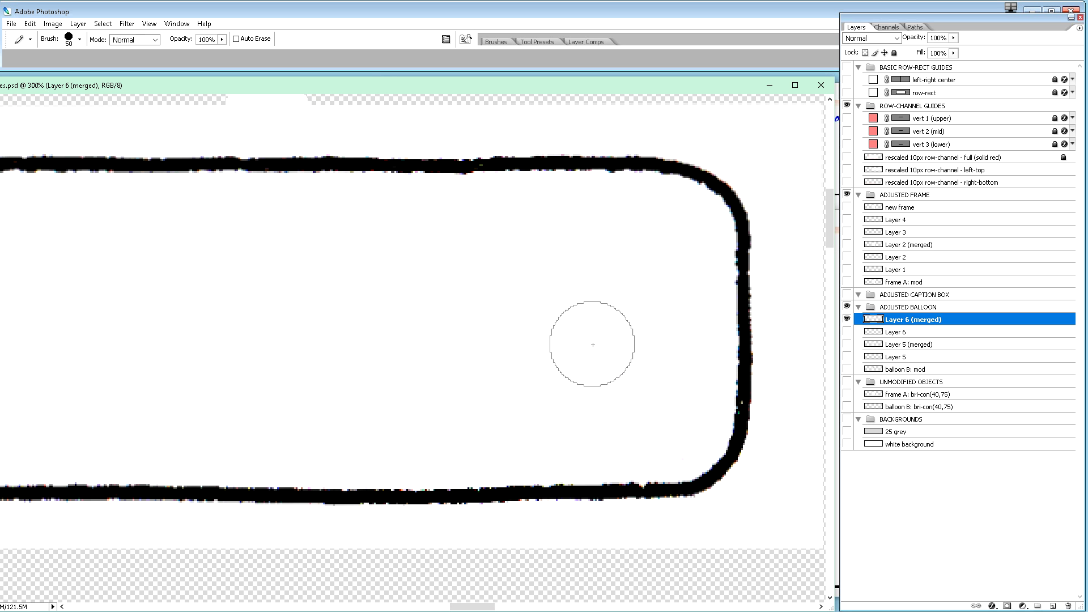
pyautogui.click(619, 305)
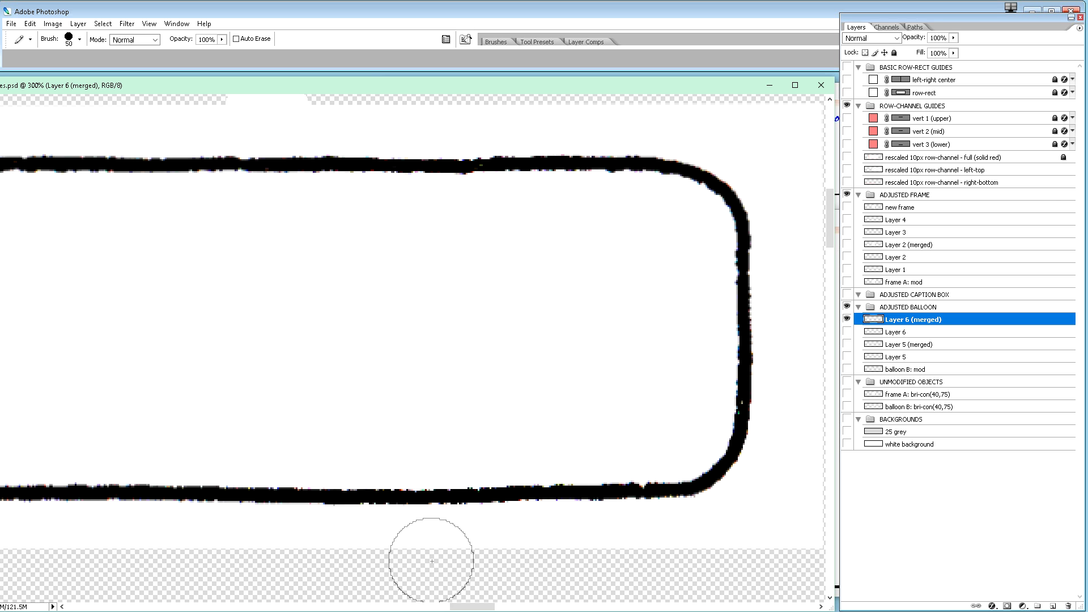
# - Examine the balloon's left half and tail at 300% for leftover specks, ending with the whole balloon in view at 50%
pyautogui.moveTo(470, 608); pyautogui.dragTo(404, 609)
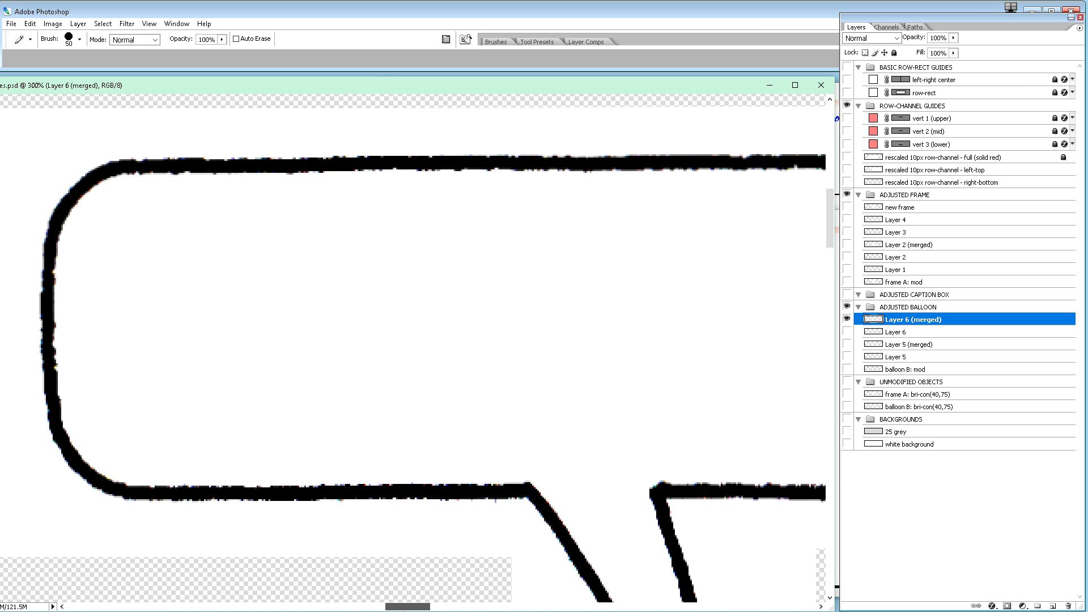
pyautogui.scroll(-4, 429, 519)
pyautogui.scroll(-5, 429, 520)
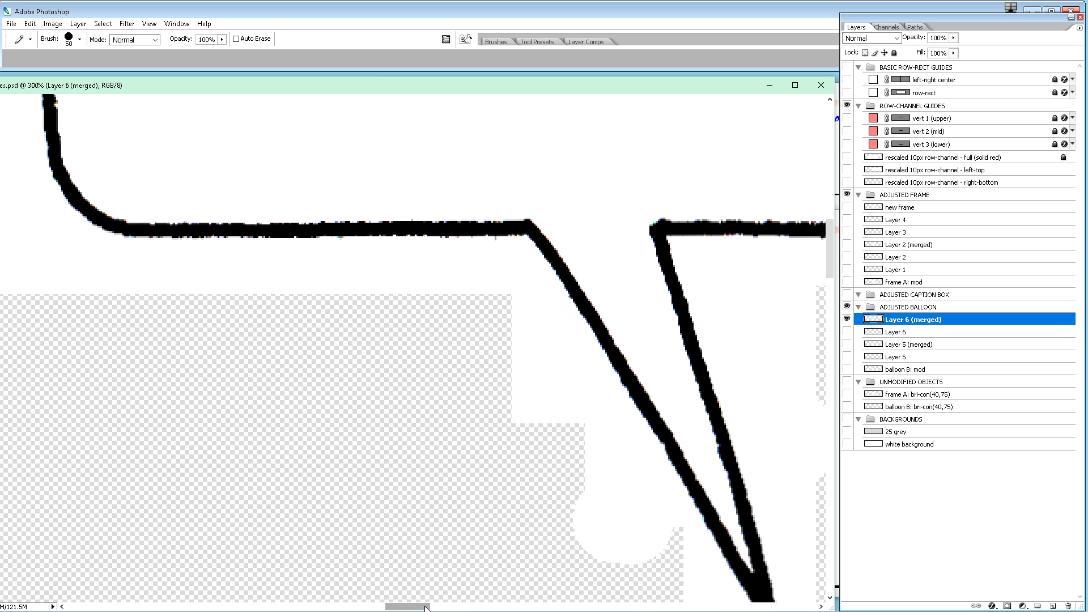
pyautogui.hscroll(10, 442, 583)
pyautogui.scroll(-3, 468, 540)
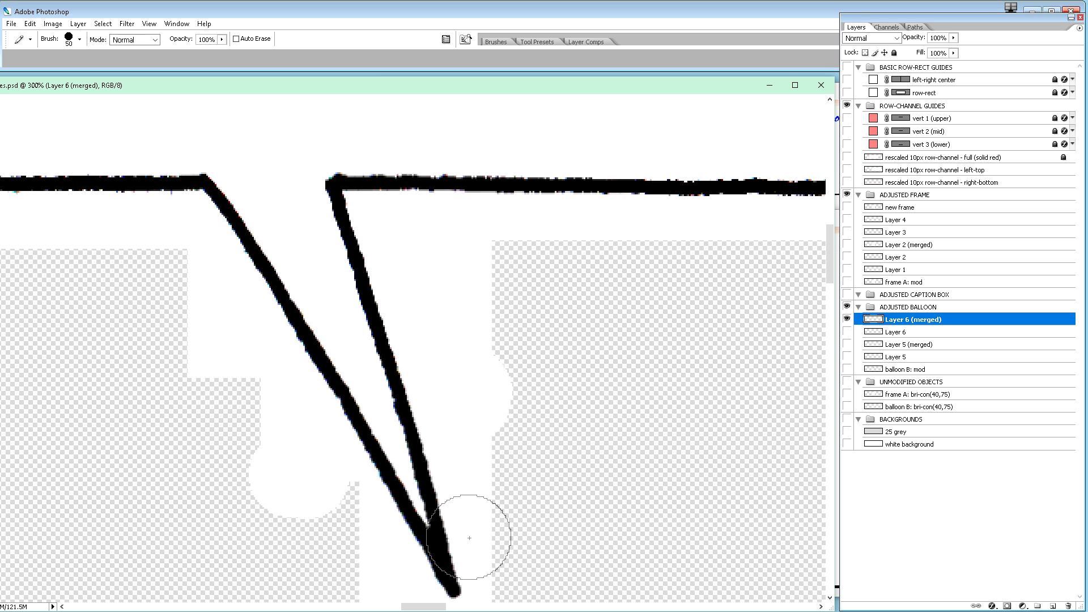
pyautogui.scroll(-1, 469, 538)
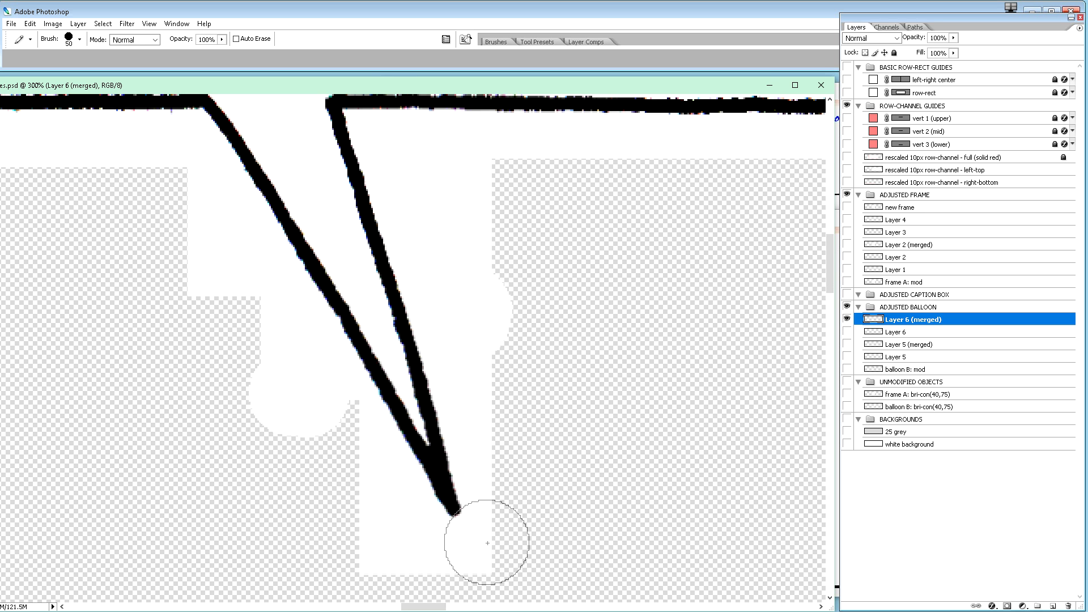
pyautogui.scroll(1, 563, 536)
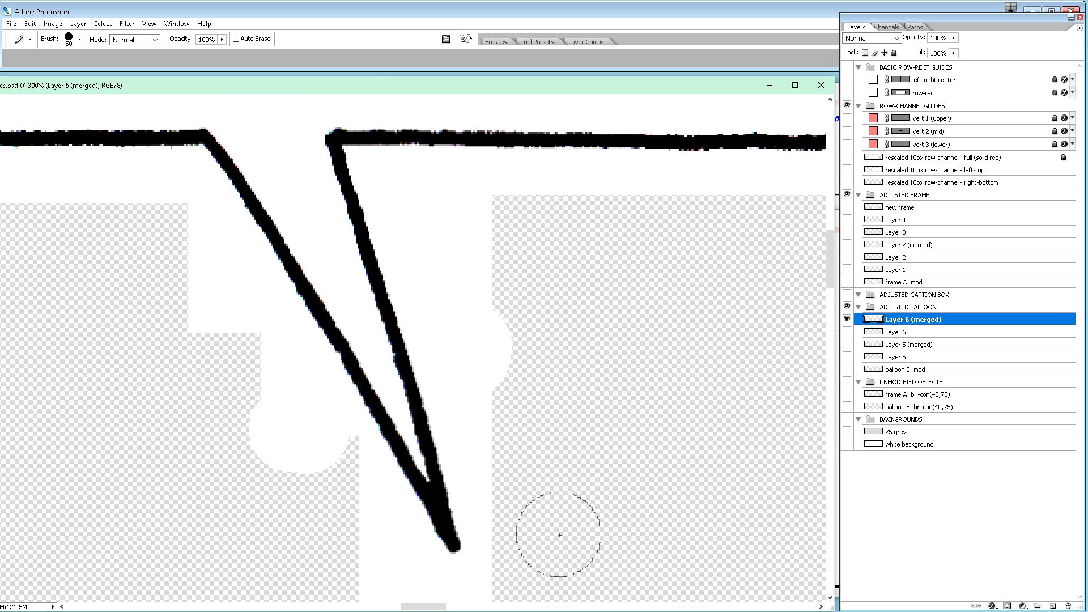
pyautogui.hotkey('ctrl', '-')
pyautogui.hotkey('ctrl', '-')
pyautogui.hotkey('ctrl', '-')
pyautogui.hotkey('ctrl', '-')
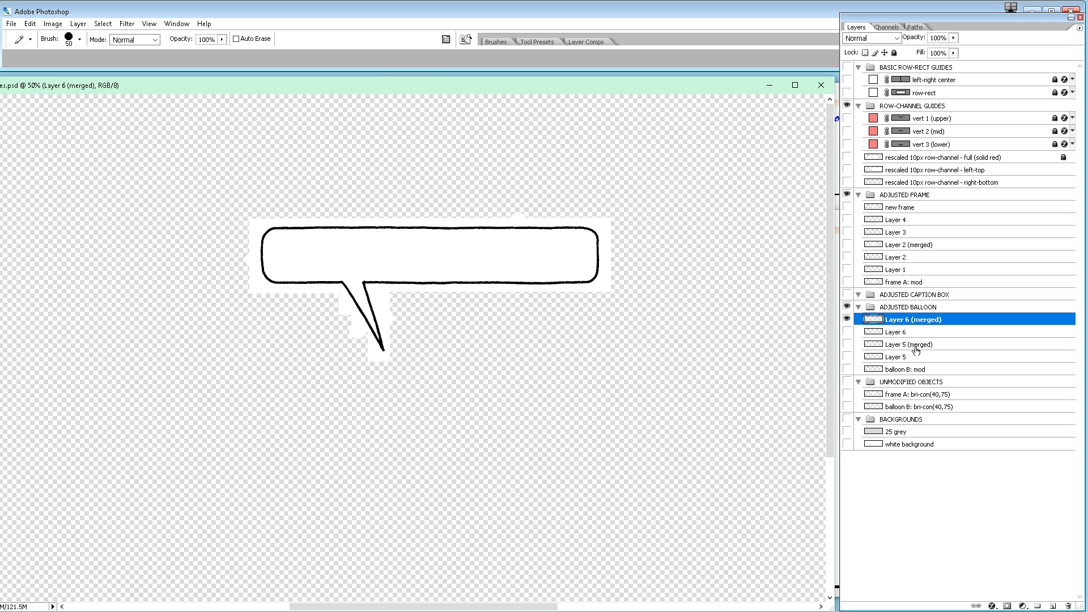
# - Rename Layer 6 (merged) to "Layer 6: vacuumed" and copy the added suffix
pyautogui.doubleClick(914, 321)
pyautogui.moveTo(908, 319); pyautogui.dragTo(961, 325)
pyautogui.write(': vacuumed')
pyautogui.keyDown('shift'); pyautogui.click(909, 323); pyautogui.keyUp('shift')
pyautogui.hotkey('ctrl', 'c')
# - Rename the new frame layer to "new frame: vacuumed" using the copied suffix, and remove the doubled colon
pyautogui.doubleClick(900, 208)
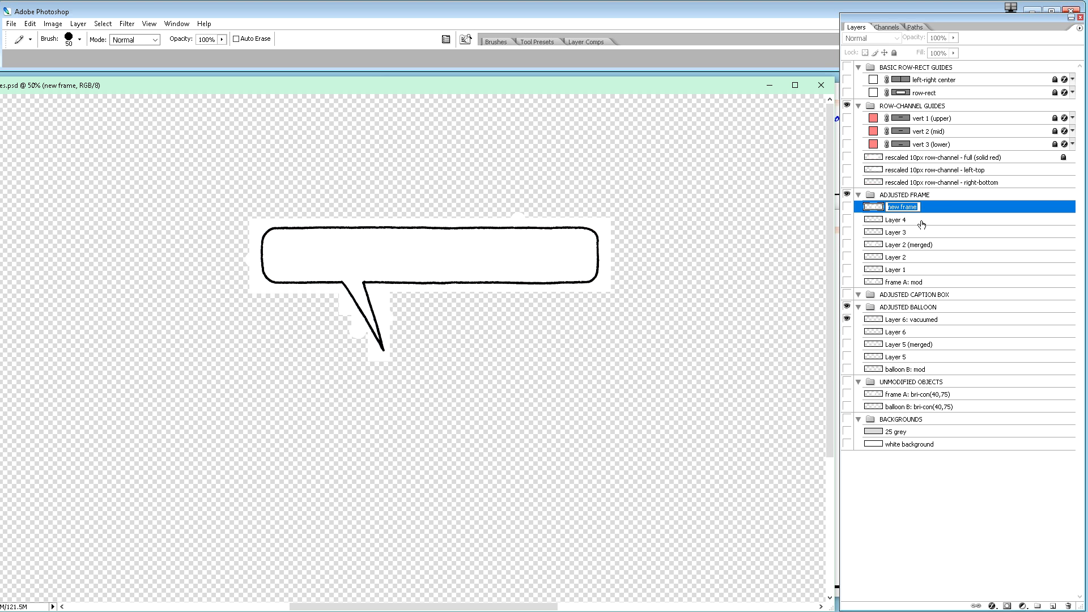
pyautogui.click(916, 207)
pyautogui.write(':')
pyautogui.hotkey('ctrl', 'v')
pyautogui.press('Return')
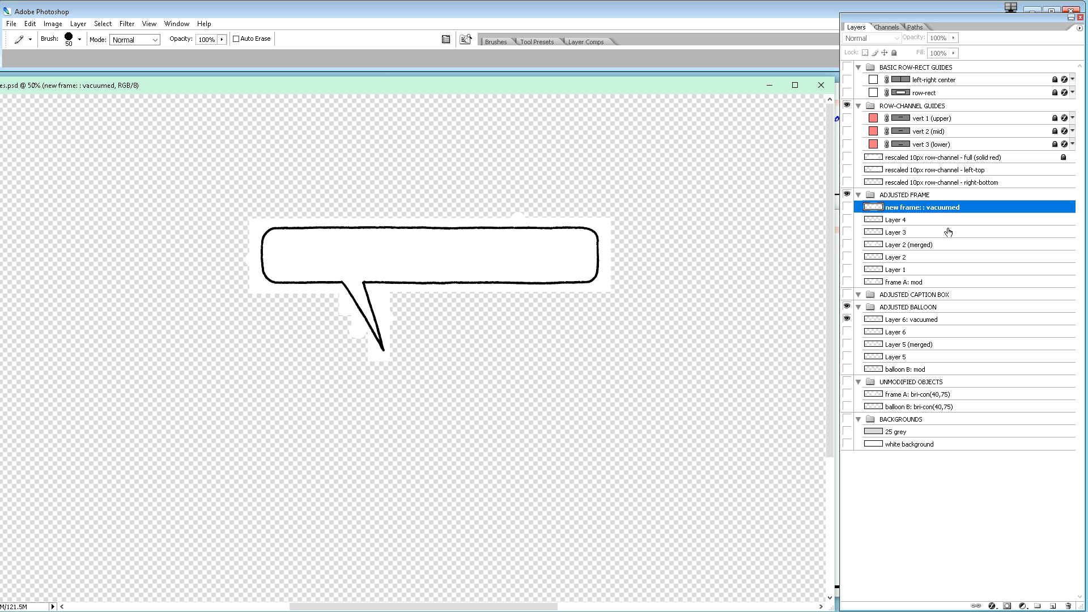
pyautogui.doubleClick(923, 208)
pyautogui.click(923, 208)
pyautogui.press('BackSpace')
pyautogui.press('BackSpace')
pyautogui.press('Return')
pyautogui.click(933, 235)
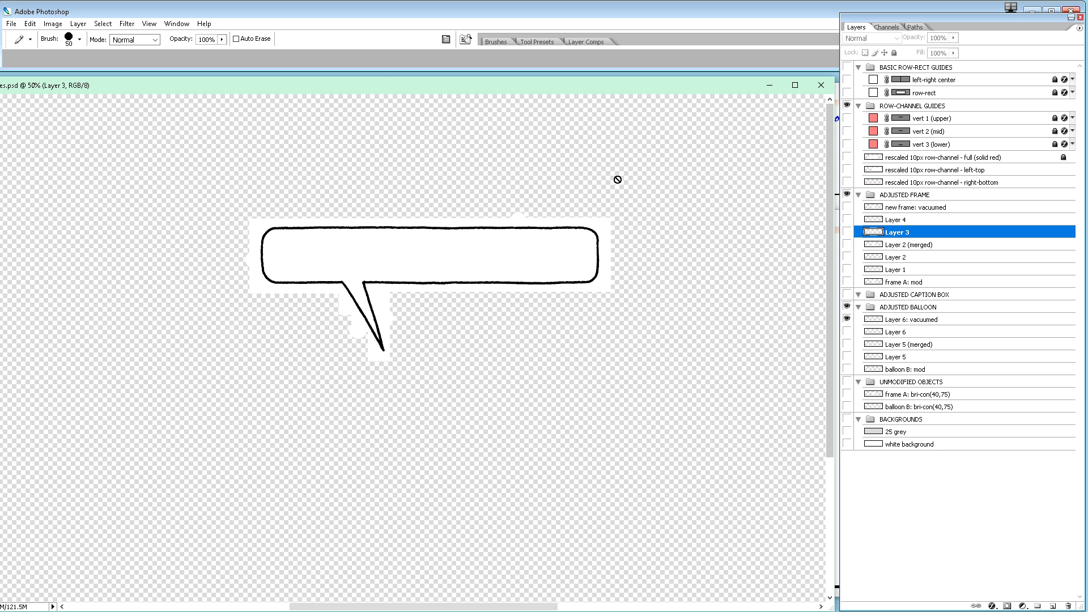
# - Bring pg03_PanelA2_b_FinPanel.psd beside the balloon document and add two new layer groups directly above its FRAME group
pyautogui.moveTo(421, 87); pyautogui.dragTo(628, 329)
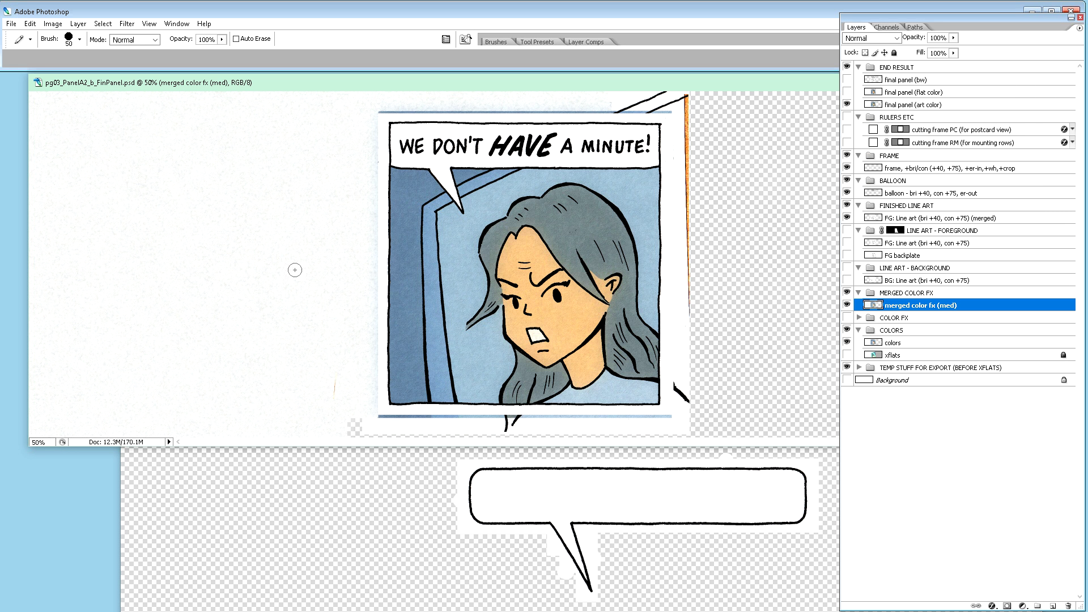
pyautogui.moveTo(530, 86); pyautogui.dragTo(295, 99)
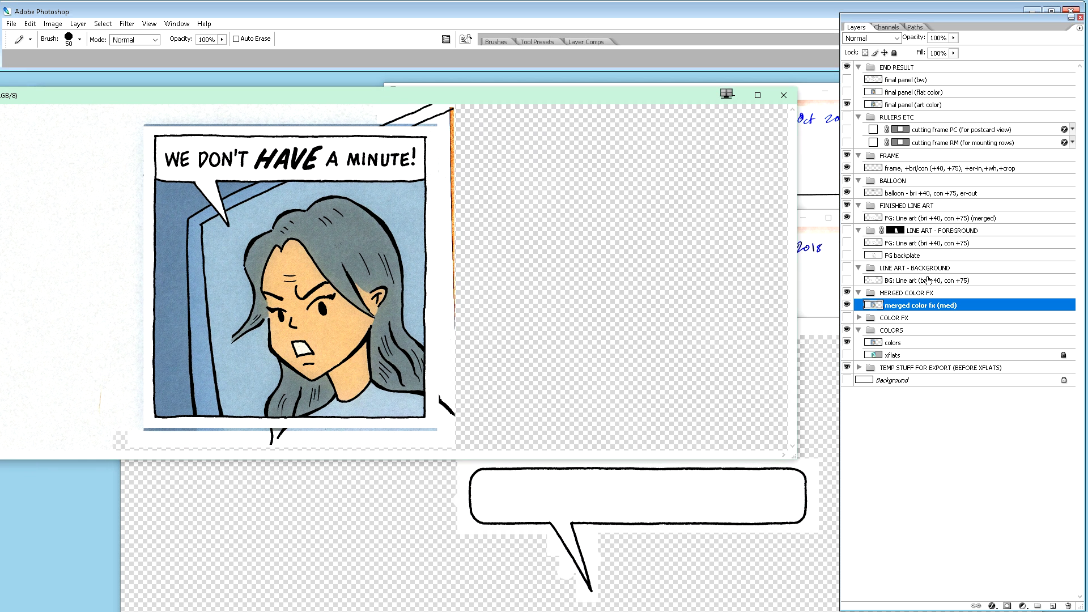
pyautogui.click(901, 161)
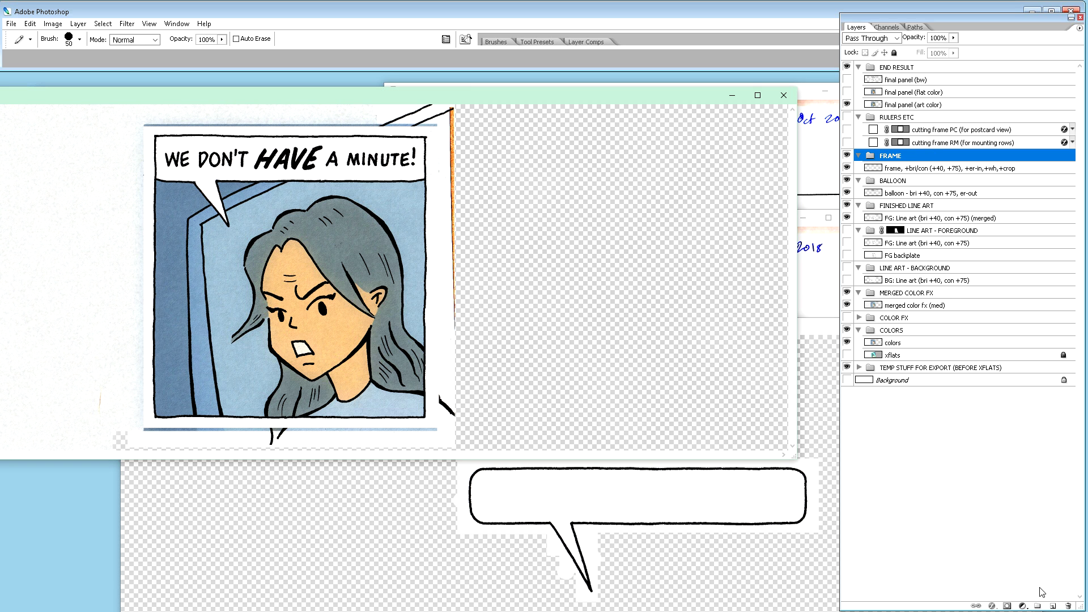
pyautogui.click(1037, 605)
pyautogui.click(1036, 606)
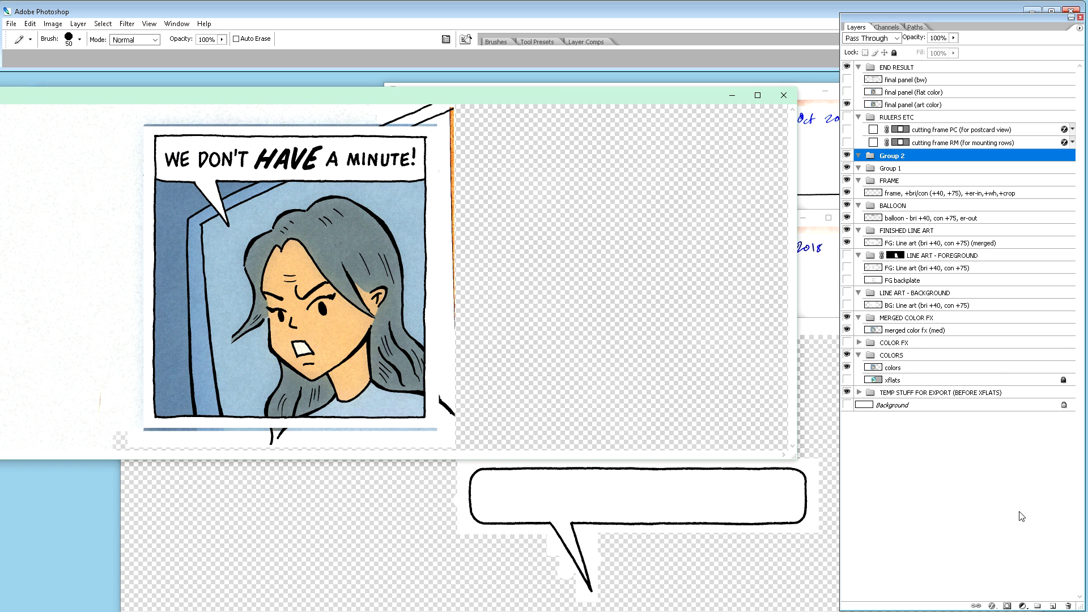
# - Rename the two new layer groups, the upper one "FRAME" and the one beneath it "BALLON"
pyautogui.doubleClick(898, 153)
pyautogui.write('FRAME')
pyautogui.doubleClick(895, 168)
pyautogui.write('BALLON')
pyautogui.press('Return')
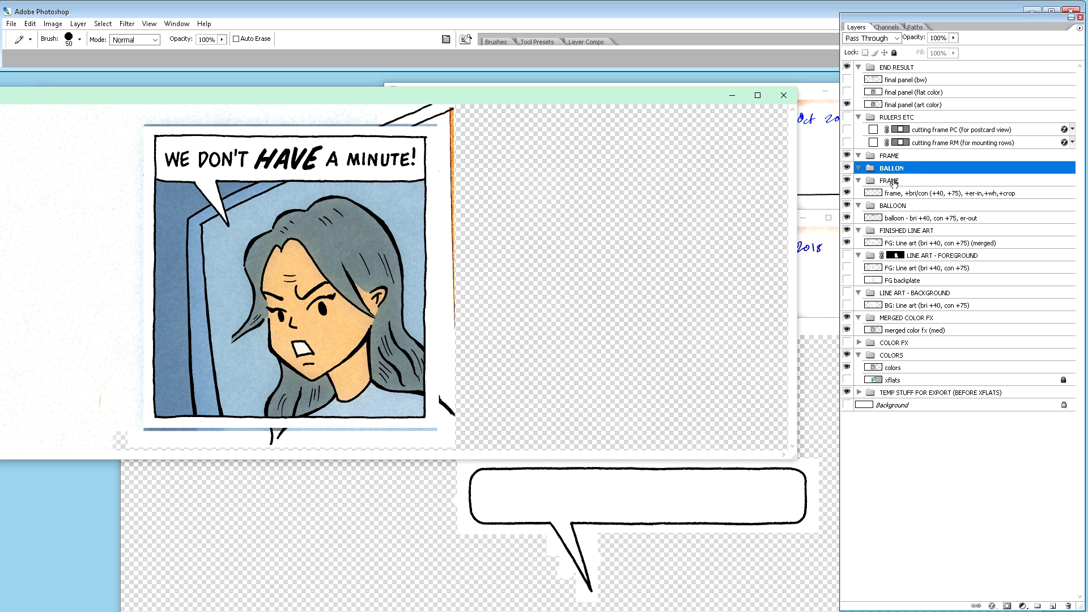
# - Append "(old)" to the names of the original FRAME and BALLOON groups
pyautogui.doubleClick(895, 180)
pyautogui.click(905, 180)
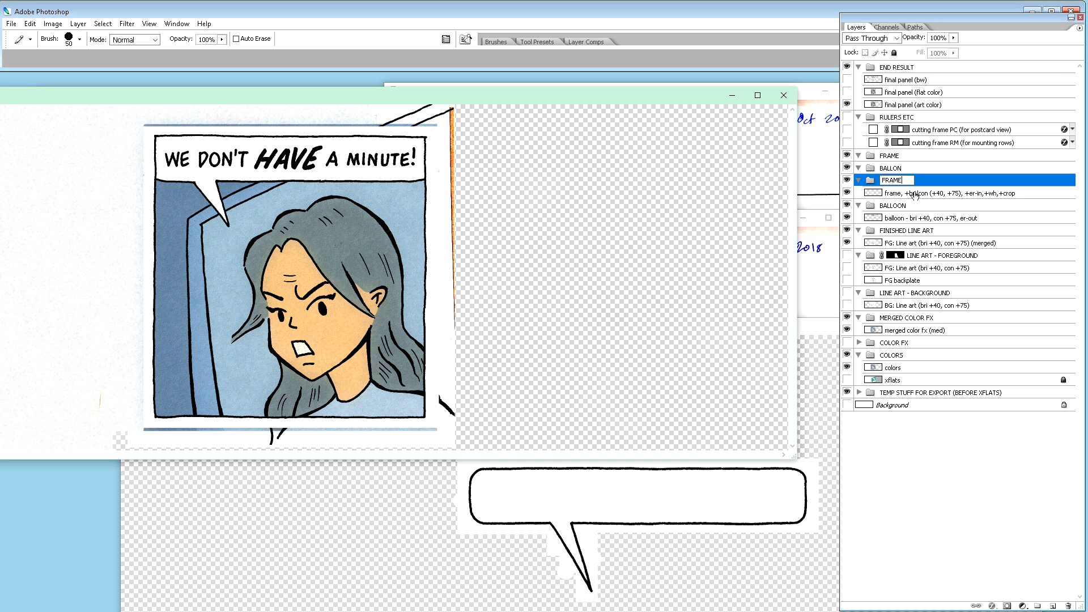
pyautogui.write('(old)')
pyautogui.press('Return')
pyautogui.doubleClick(905, 205)
pyautogui.click(911, 206)
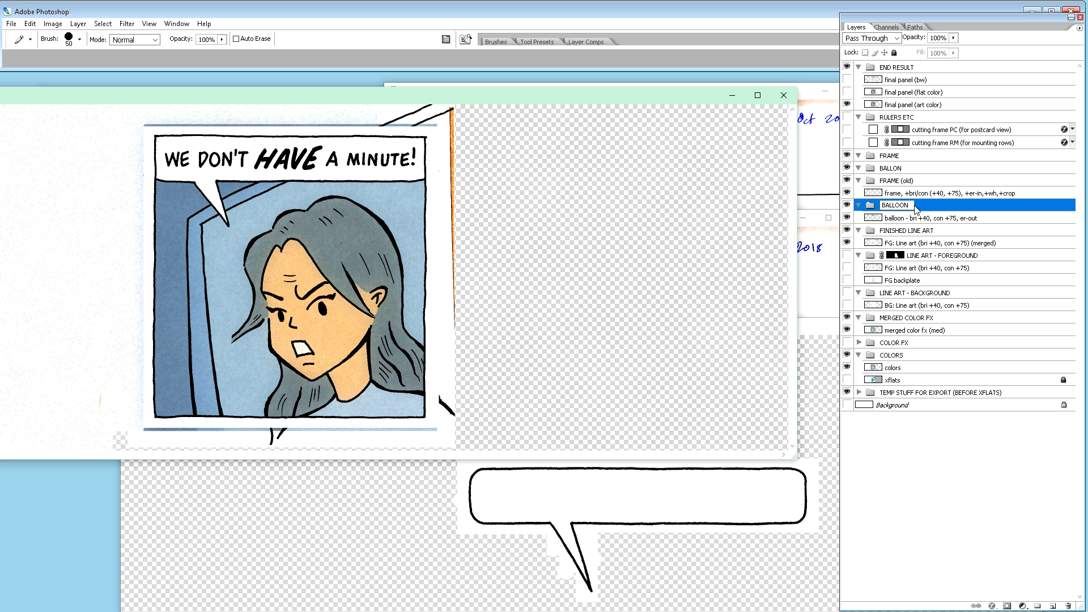
pyautogui.write('(old)')
pyautogui.press('Return')
# - Make the new FRAME group active and arrange the pg03_PanelA2_AdjFrames.psd window above the final panel's window
pyautogui.click(908, 158)
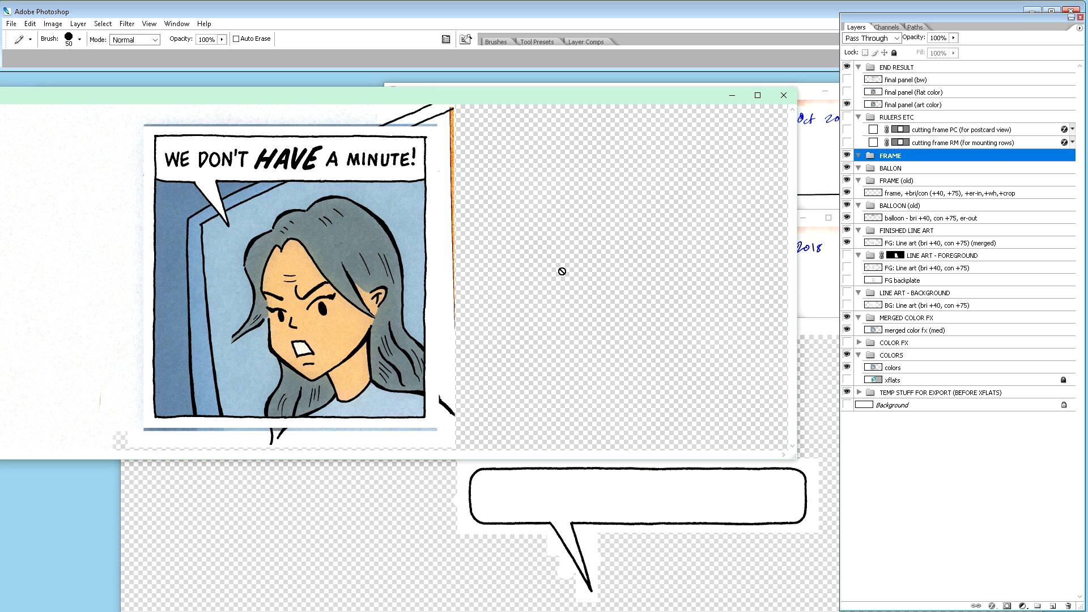
pyautogui.click(813, 420)
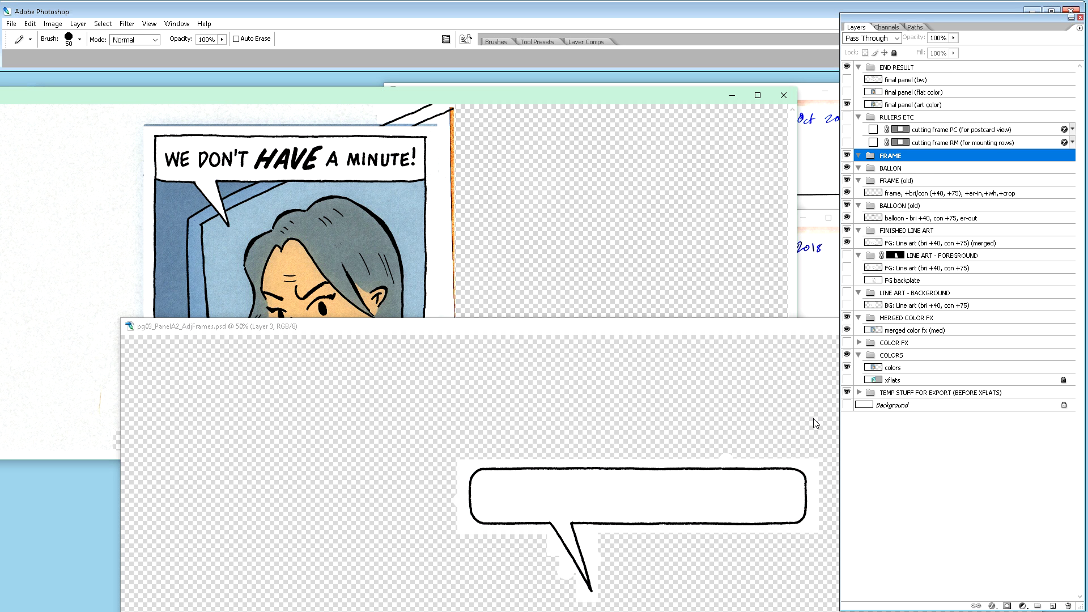
pyautogui.moveTo(636, 334); pyautogui.dragTo(571, 53)
pyautogui.moveTo(38, 104); pyautogui.dragTo(266, 301)
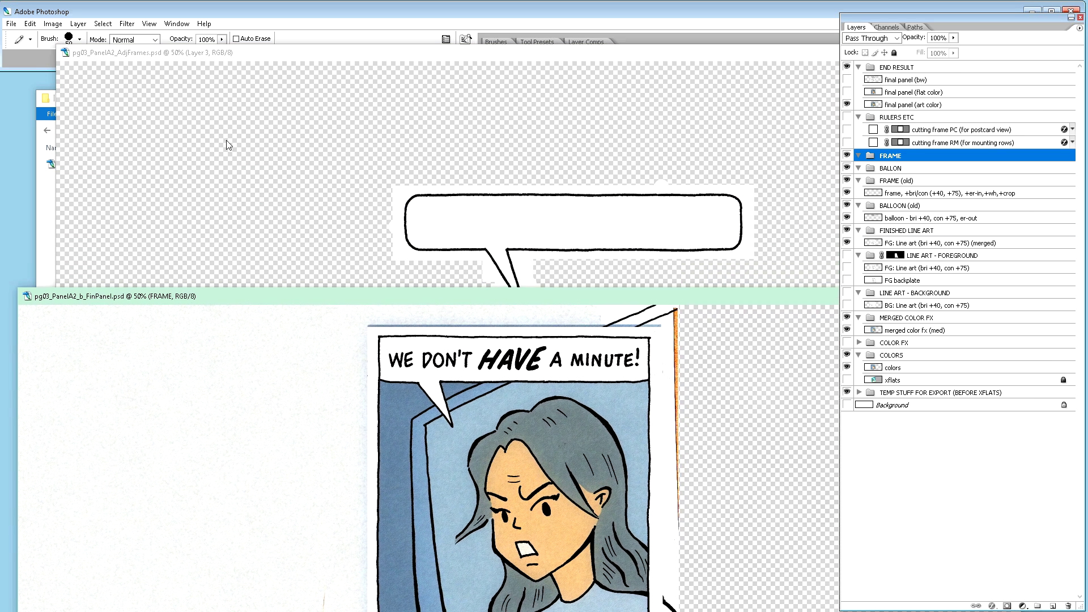
pyautogui.click(231, 163)
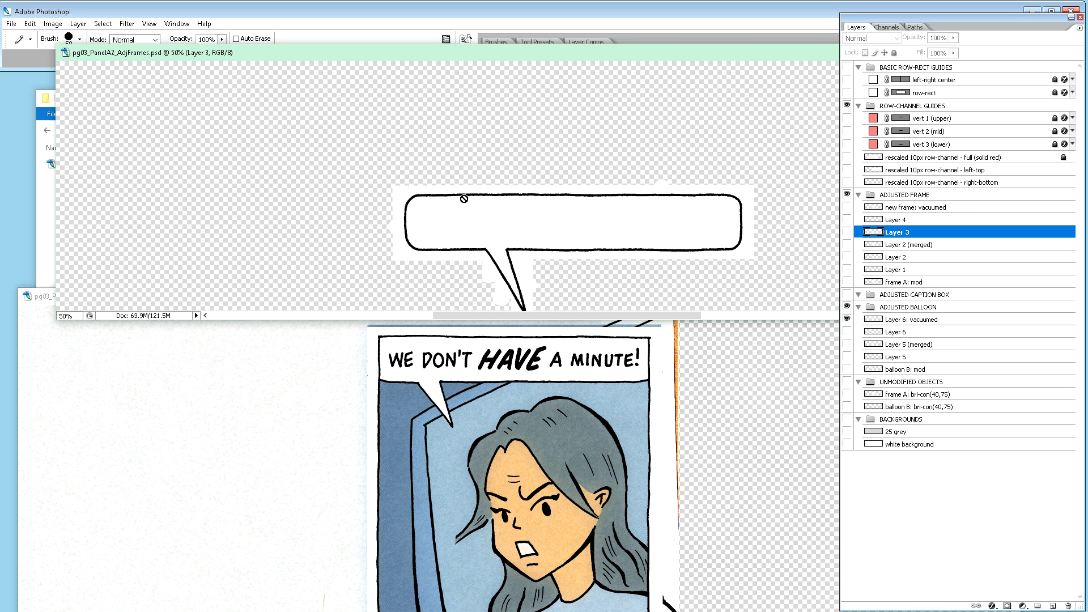
# - Select the "new frame: vacuumed" layer in pg03_PanelA2_AdjFrames.psd and make it the only visible layer
pyautogui.click(915, 206)
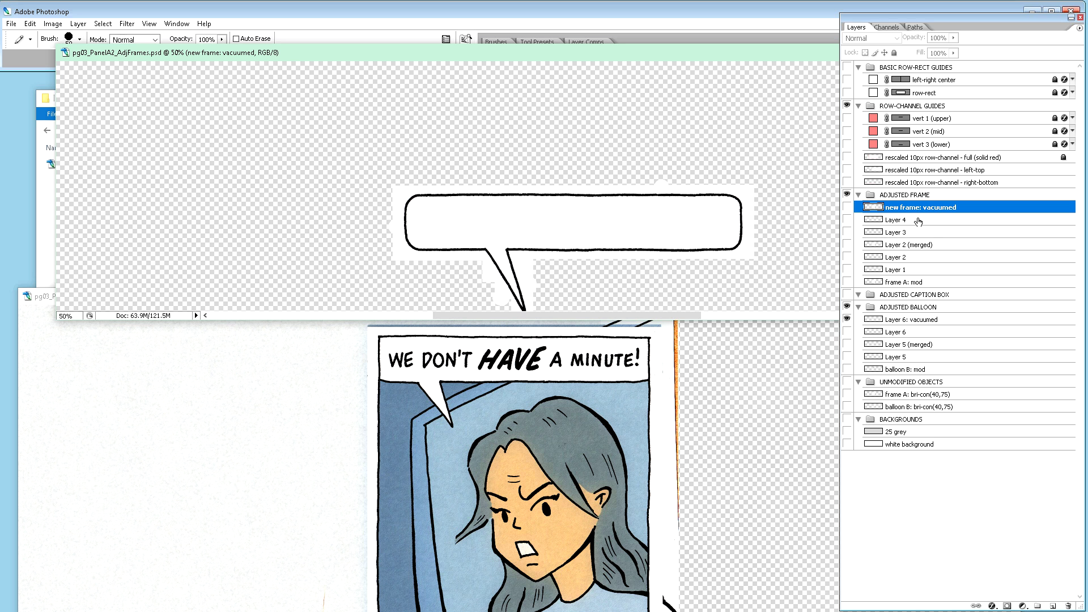
pyautogui.scroll(-1, 926, 323)
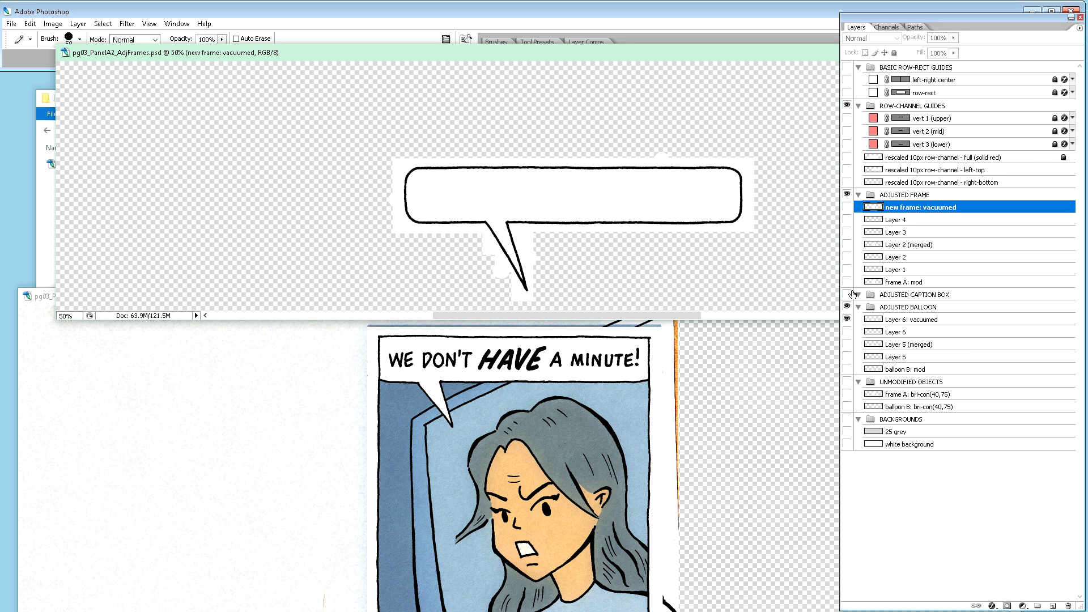
pyautogui.click(846, 207)
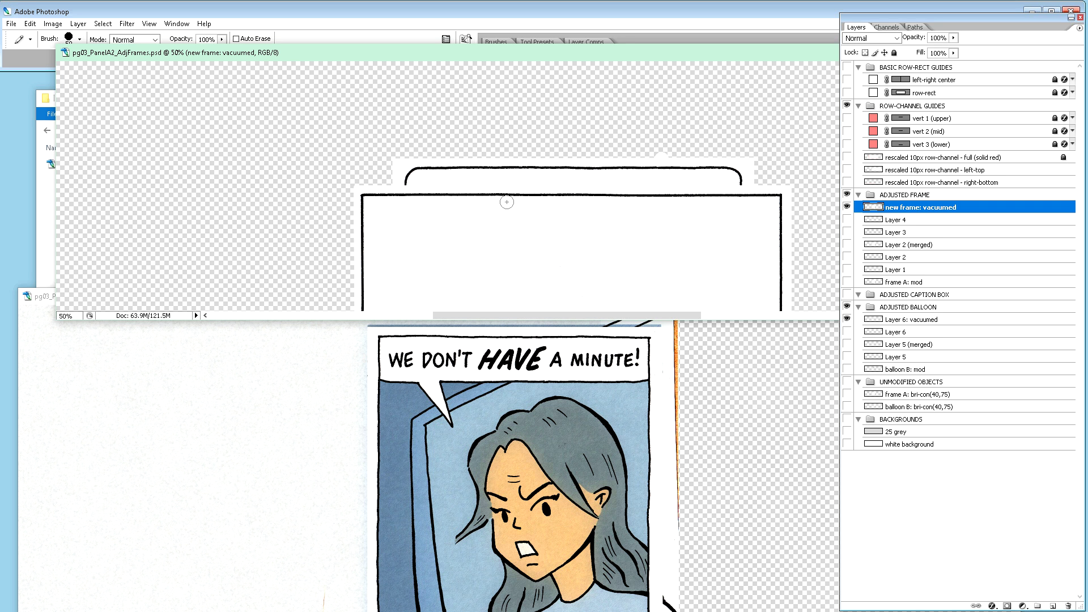
pyautogui.keyDown('alt'); pyautogui.click(847, 207); pyautogui.keyUp('alt')
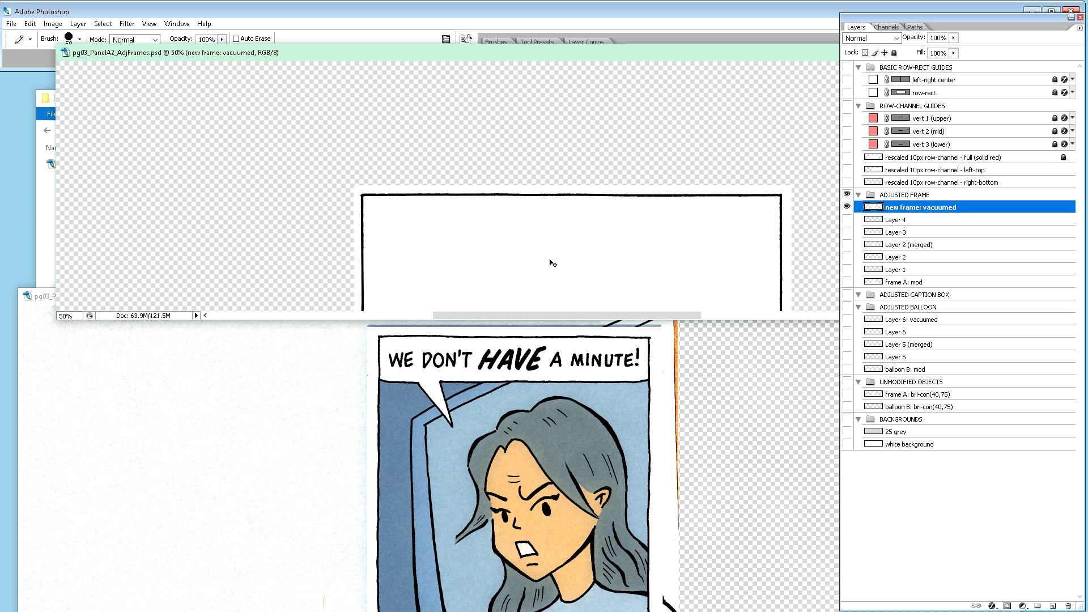
# - Copy the whole vacuumed frame with a rectangular marquee and paste it into the final panel file's new FRAME group
pyautogui.hotkey('ctrl', '-')
pyautogui.hotkey('ctrl', '-')
pyautogui.hotkey('ctrl', '-')
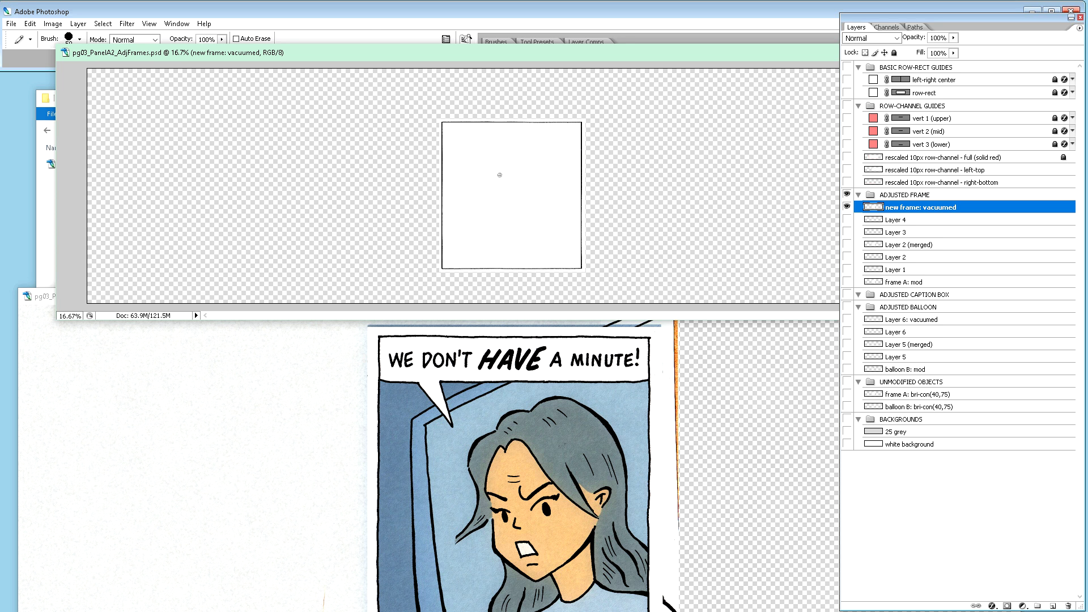
pyautogui.press('m')
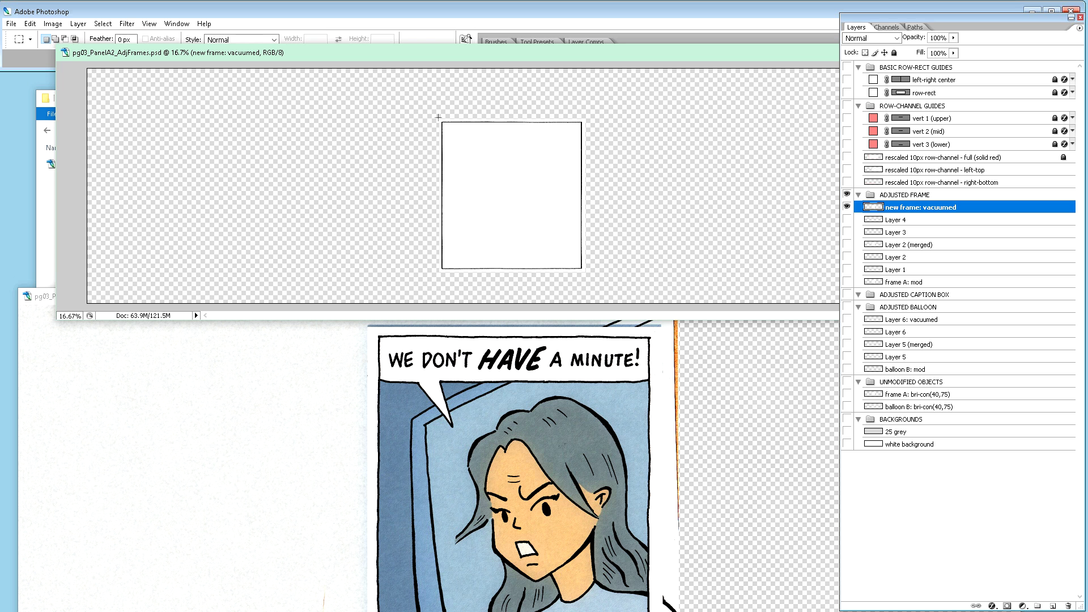
pyautogui.moveTo(490, 218); pyautogui.dragTo(587, 275)
pyautogui.click(683, 430)
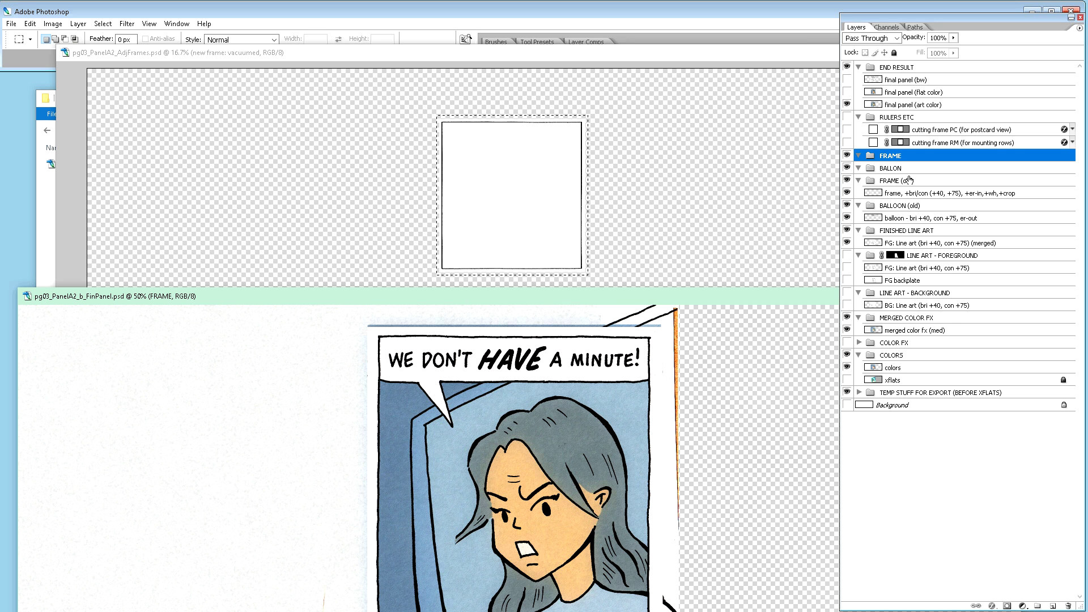
pyautogui.hotkey('ctrl', 'v')
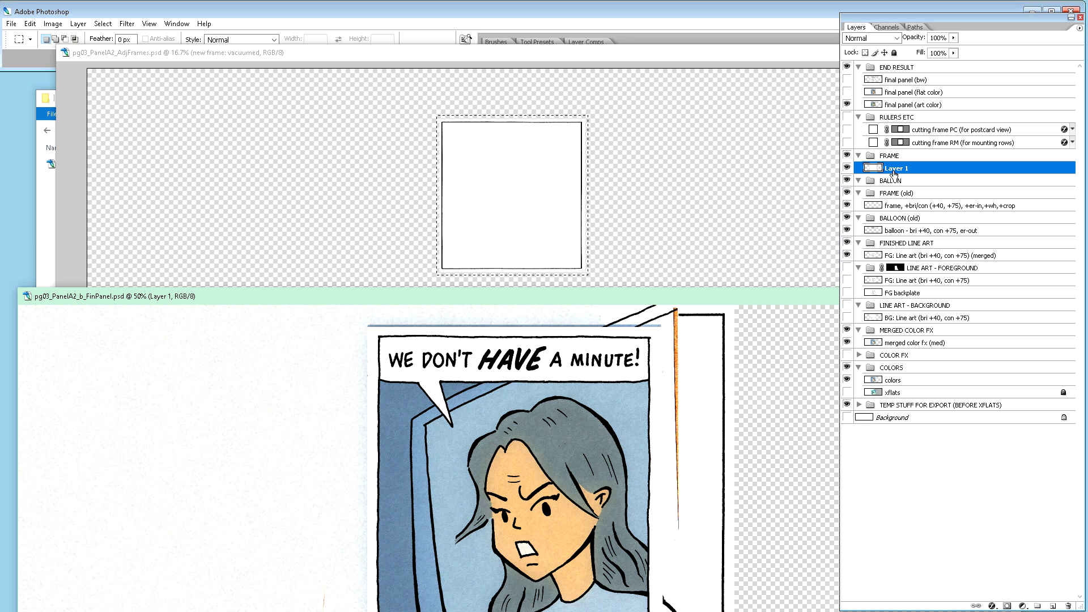
# - In pg03_PanelA2_AdjFrames.psd, hide the "new frame: vacuumed" layer, then show and select "Layer 6: vacuumed"
pyautogui.click(666, 169)
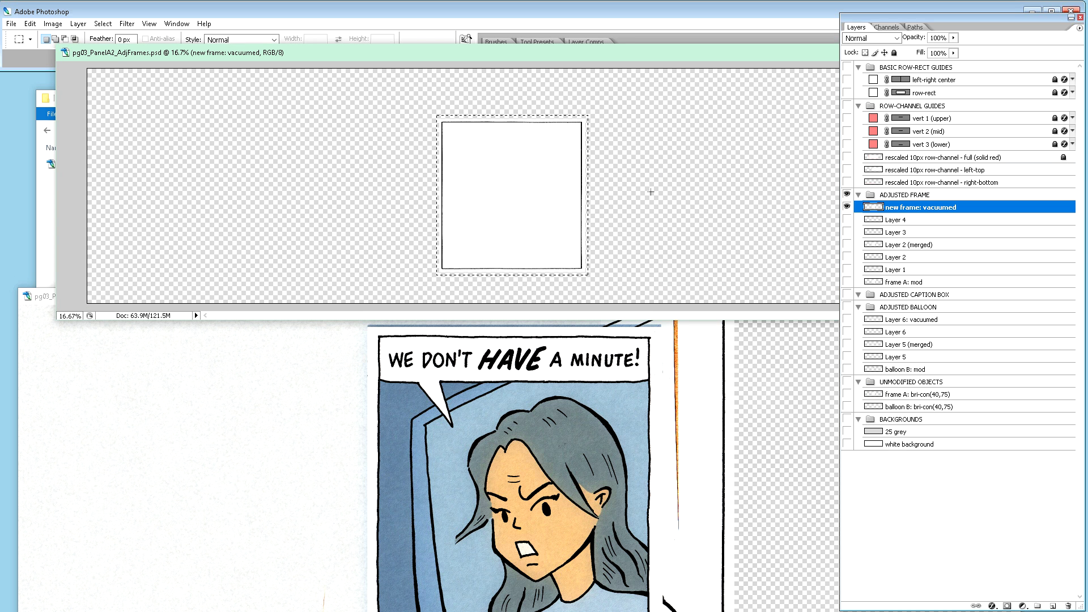
pyautogui.click(847, 208)
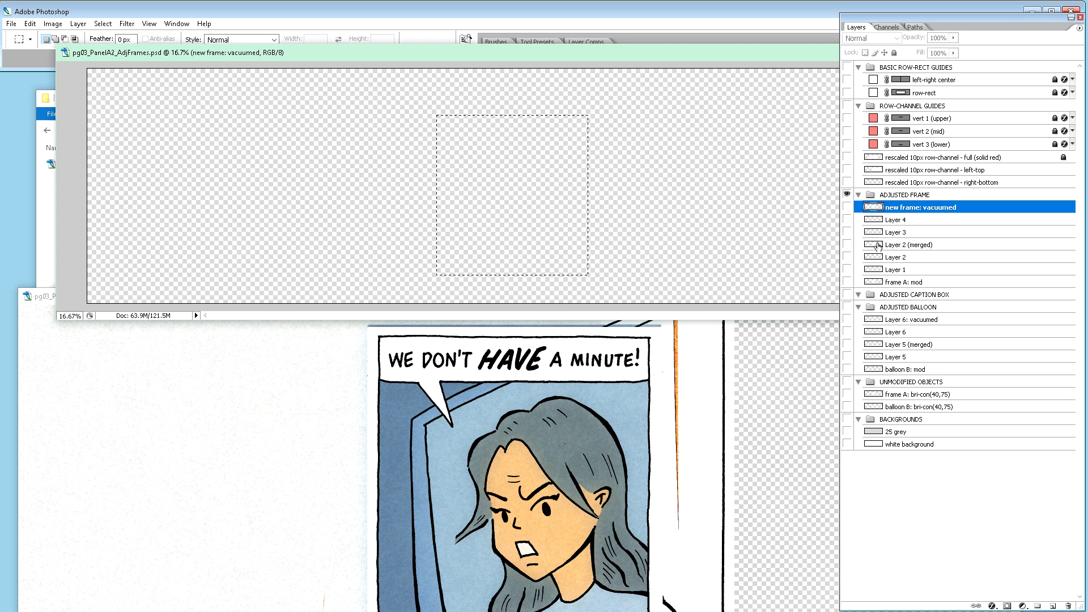
pyautogui.click(847, 319)
pyautogui.click(913, 319)
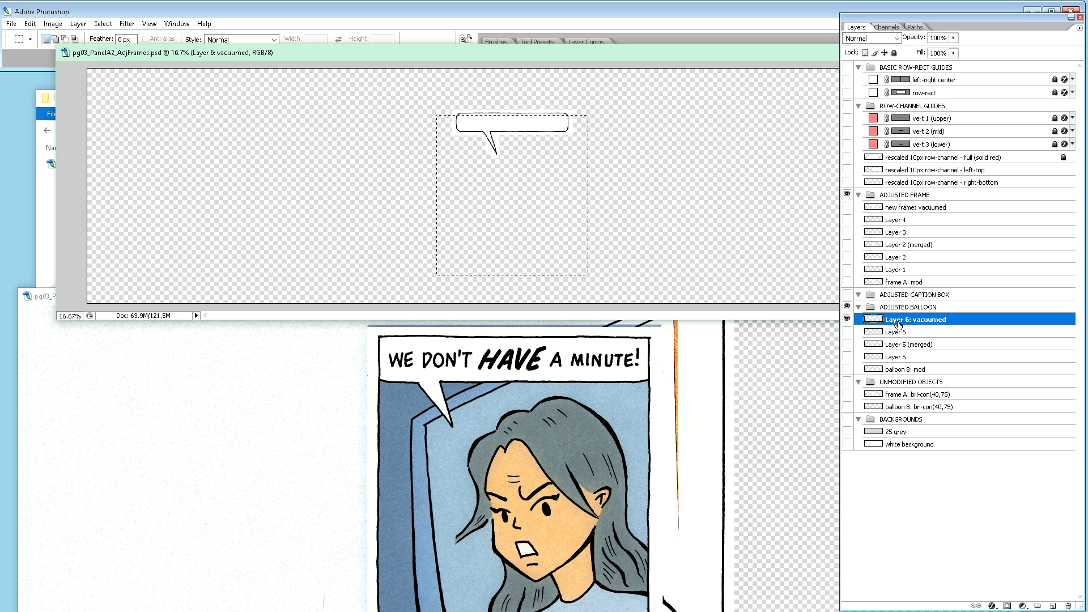
# - Copy the whole balloon with a rectangular marquee and paste it into the final panel file's BALLON group
pyautogui.click(636, 209)
pyautogui.moveTo(580, 153); pyautogui.dragTo(580, 159)
pyautogui.click(597, 382)
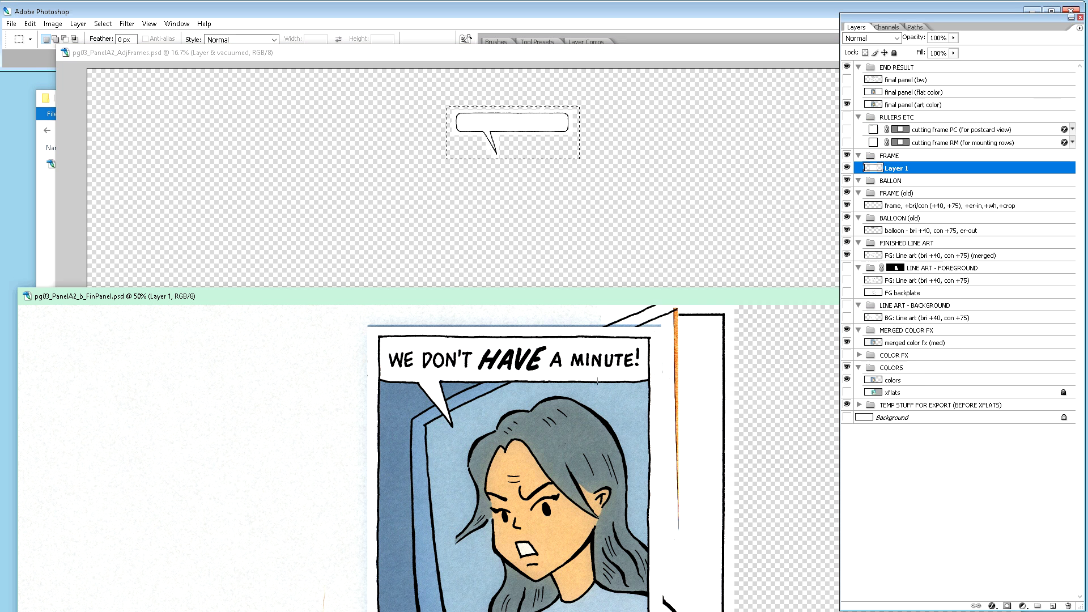
pyautogui.click(895, 182)
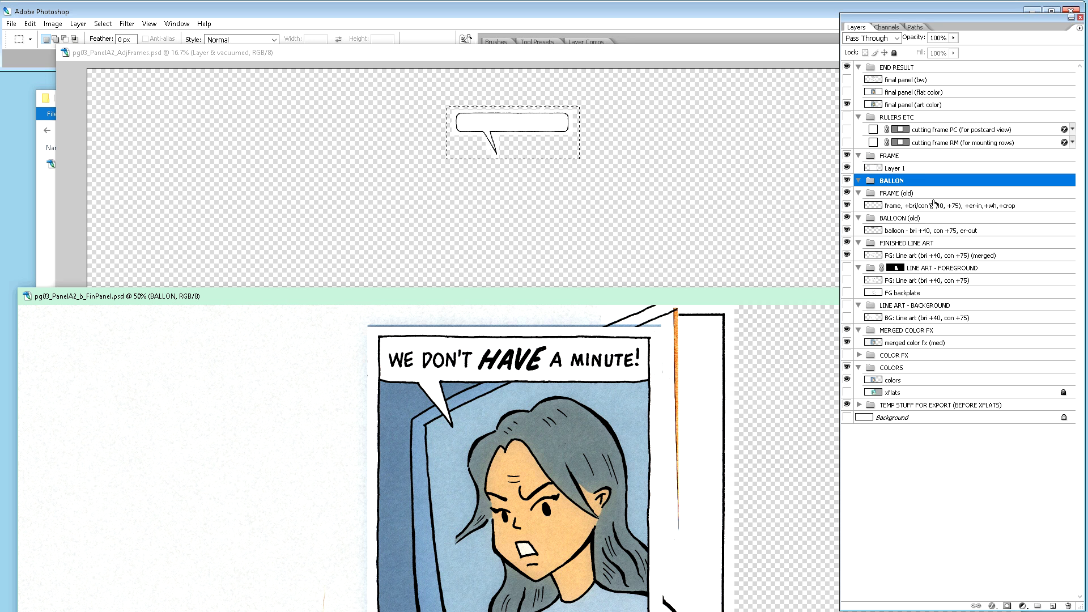
pyautogui.hotkey('ctrl', 'v')
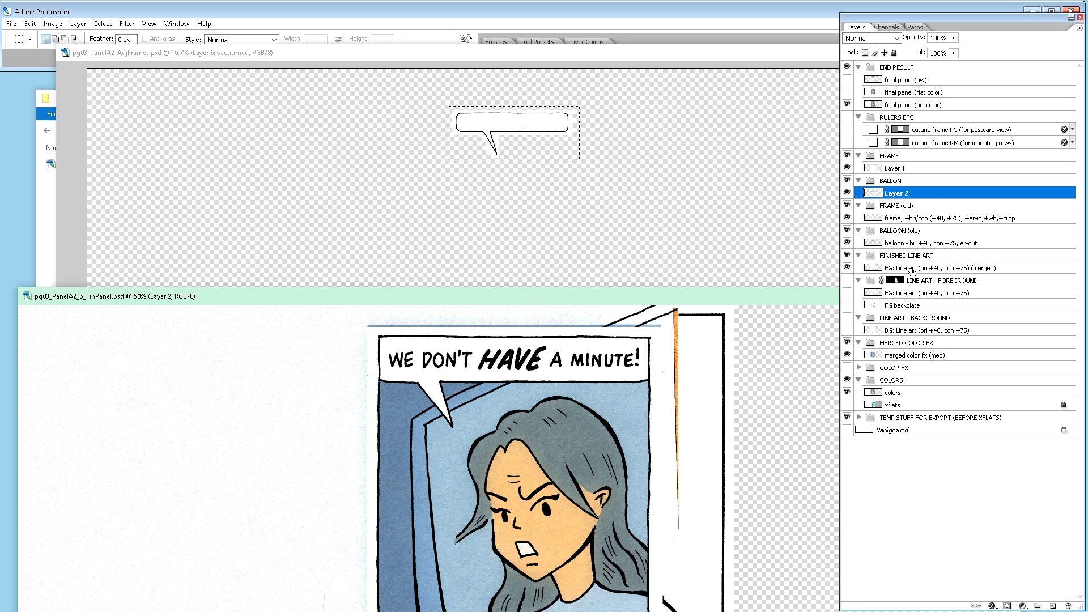
# - Rename the pasted frame layer to 'frame: from "AdjFrames" (not downscaled' and copy everything after the colon
pyautogui.doubleClick(894, 169)
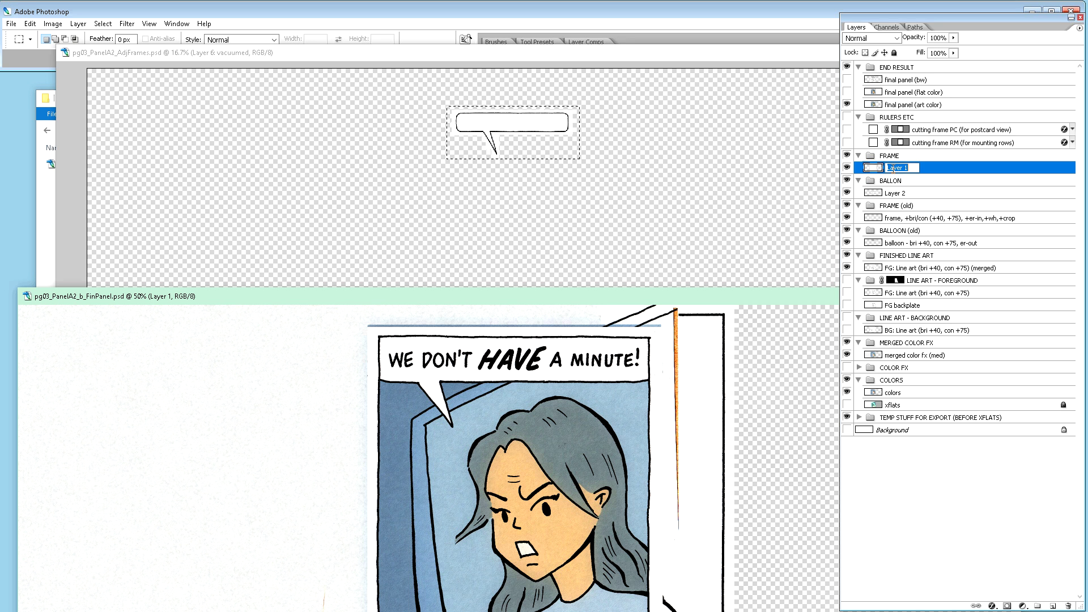
pyautogui.write('frame: from "AdjFrames" (n')
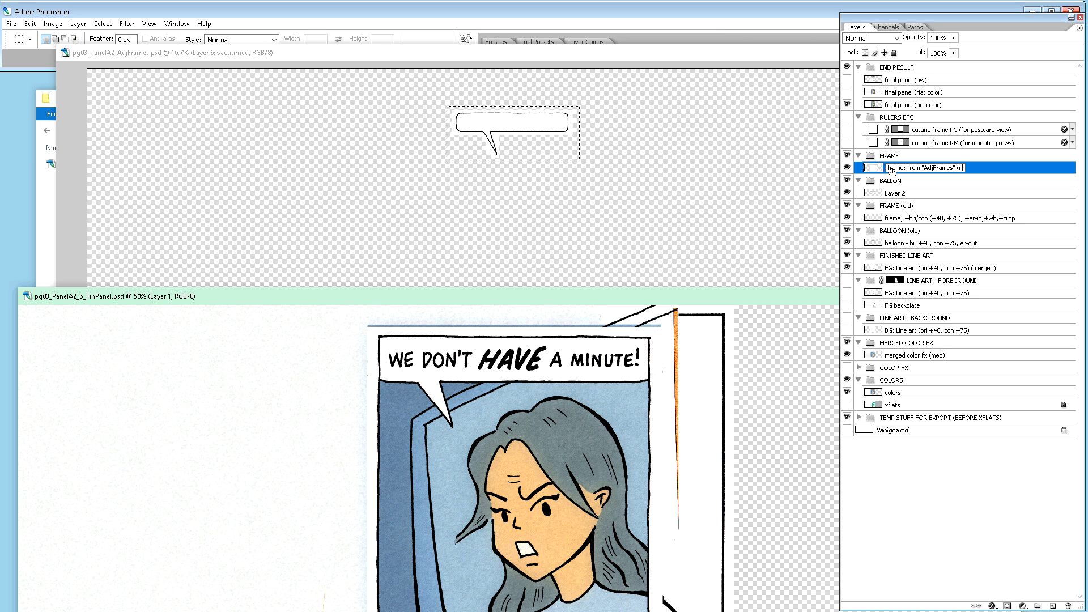
pyautogui.write('ot downscaled')
pyautogui.hotkey('shift', 'Left')
pyautogui.hotkey('shift', 'Left')
pyautogui.hotkey('shift', 'Left')
pyautogui.hotkey('shift', 'Left')
pyautogui.hotkey('shift', 'Left')
pyautogui.hotkey('shift', 'Left')
pyautogui.hotkey('shift', 'Left')
pyautogui.hotkey('shift', 'Left')
pyautogui.hotkey('shift', 'Left')
pyautogui.hotkey('shift', 'Left')
pyautogui.hotkey('shift', 'Left')
pyautogui.hotkey('shift', 'Left')
pyautogui.hotkey('shift', 'Left')
pyautogui.hotkey('shift', 'Left')
pyautogui.hotkey('shift', 'Left')
pyautogui.hotkey('shift', 'Left')
pyautogui.hotkey('shift', 'Left')
pyautogui.hotkey('shift', 'Left')
pyautogui.hotkey('shift', 'Left')
pyautogui.hotkey('shift', 'Left')
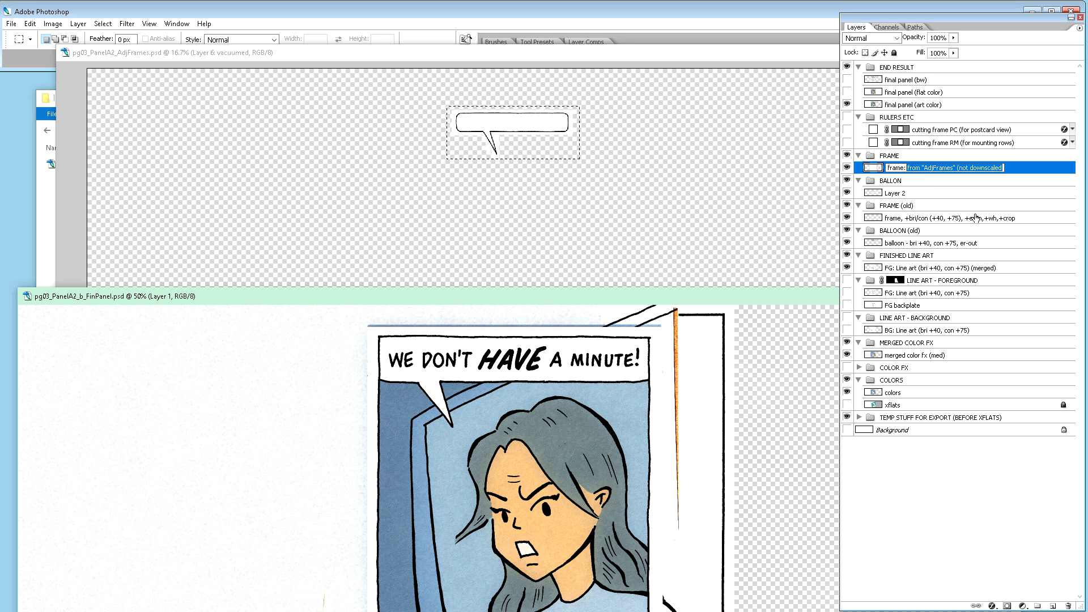
pyautogui.click(914, 194)
# - Rename the pasted balloon layer to 'balloon: from "AdjFrames" (not downscaled' using the copied suffix
pyautogui.doubleClick(897, 194)
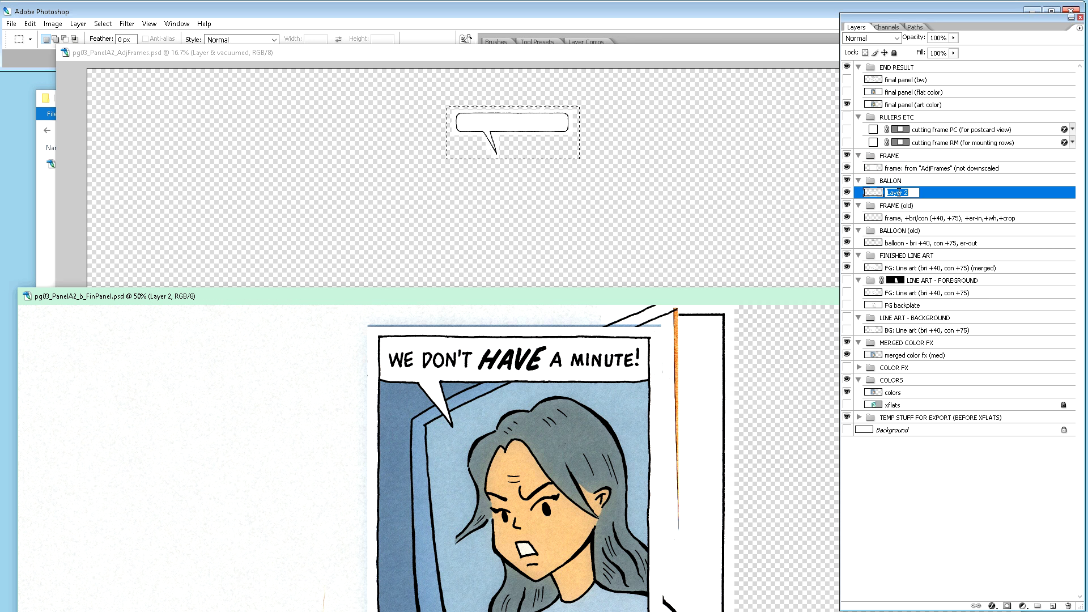
pyautogui.write('balloon')
pyautogui.write(':  from "AdjFrames" (not downscaled')
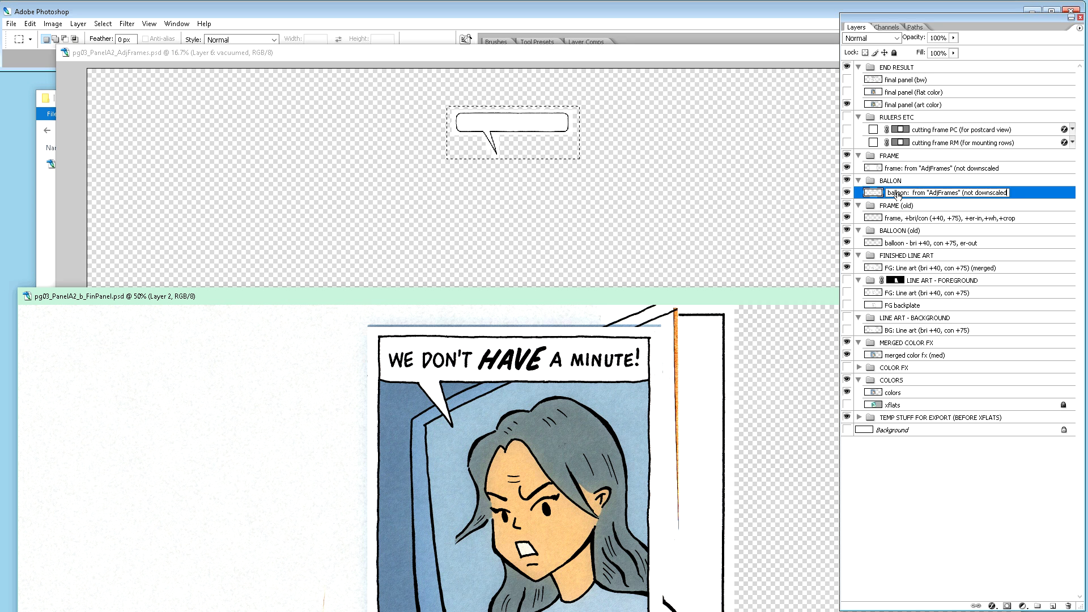
pyautogui.click(934, 206)
# - Duplicate the pasted balloon layer and rename the copy "balloon: downscaled, moved"
pyautogui.click(913, 194)
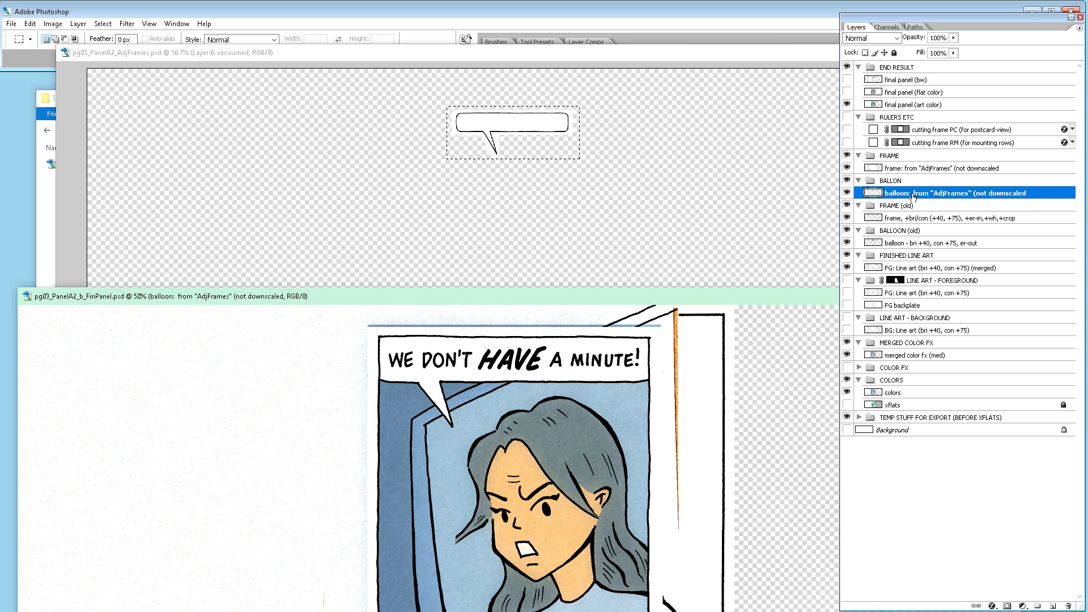
pyautogui.moveTo(911, 196); pyautogui.dragTo(1018, 211)
pyautogui.doubleClick(927, 196)
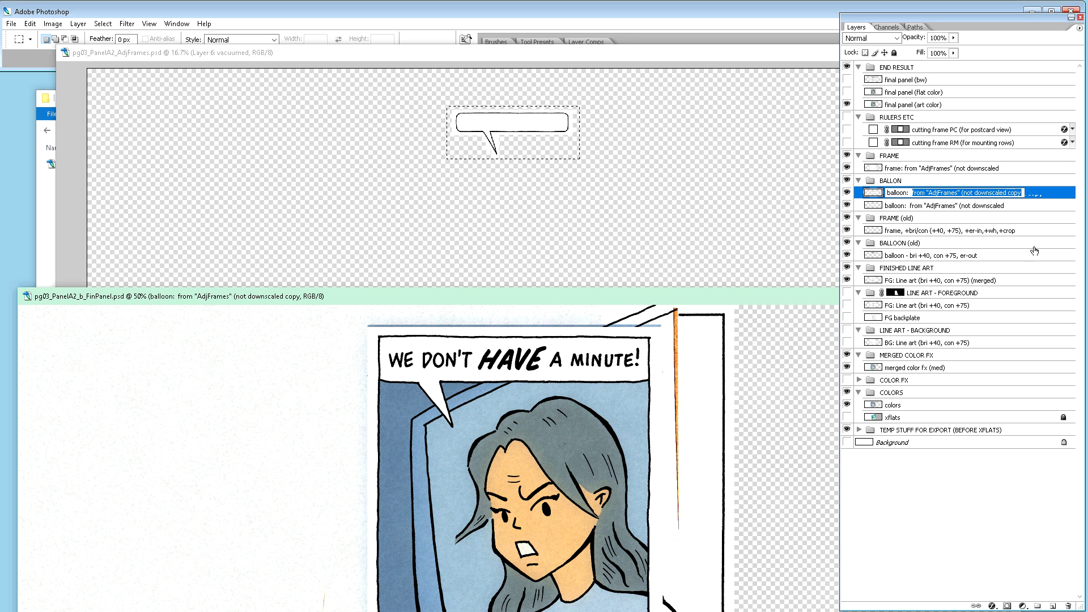
pyautogui.write('d')
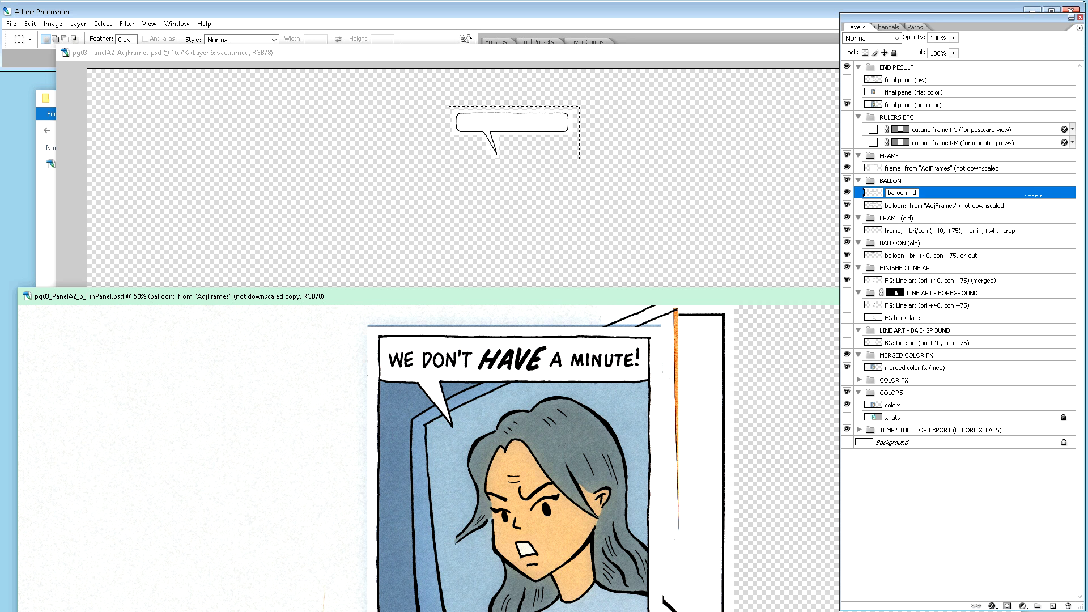
pyautogui.write('ownscaled, moved')
pyautogui.press('Return')
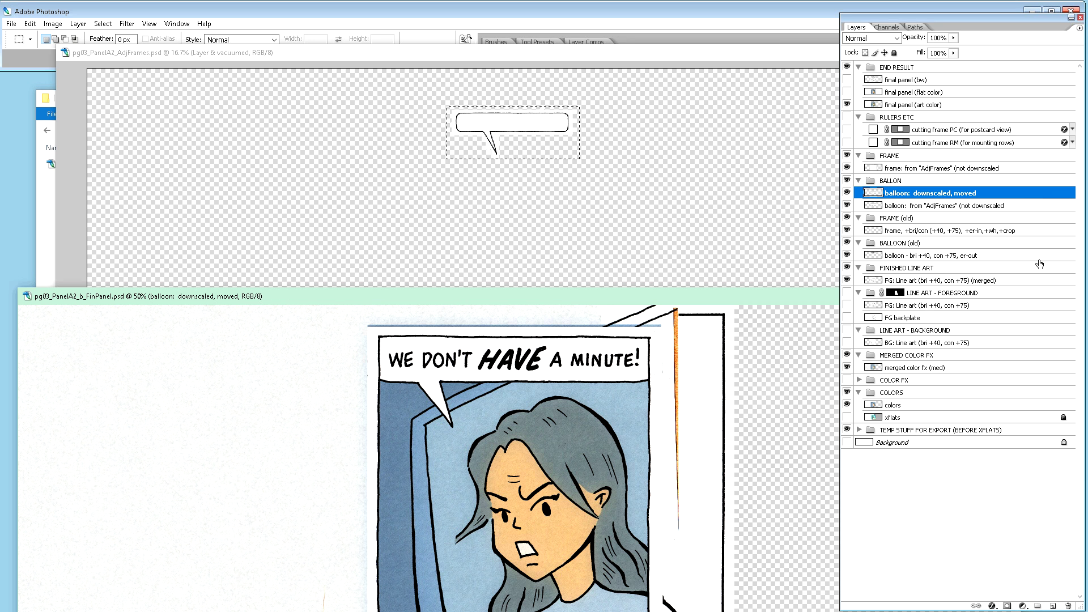
# - Duplicate the pasted frame layer and rename the copy "frame: downscaled, moved", reusing the suffix of the balloon copy's name
pyautogui.click(927, 170)
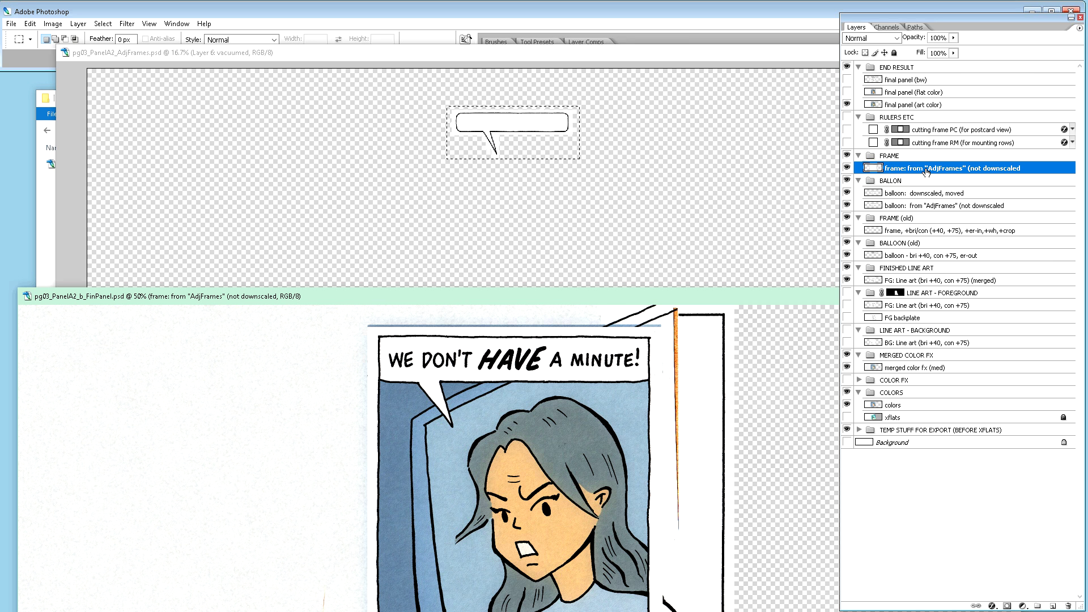
pyautogui.hotkey('ctrl', 'j')
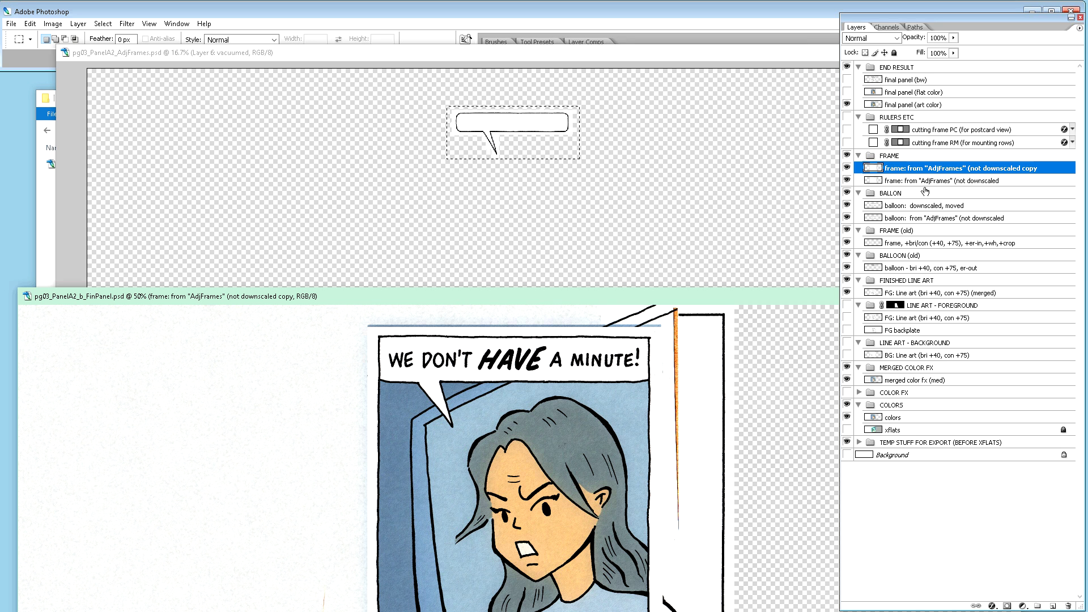
pyautogui.click(928, 208)
pyautogui.doubleClick(928, 205)
pyautogui.moveTo(913, 205); pyautogui.dragTo(956, 206)
pyautogui.hotkey('ctrl', 'c')
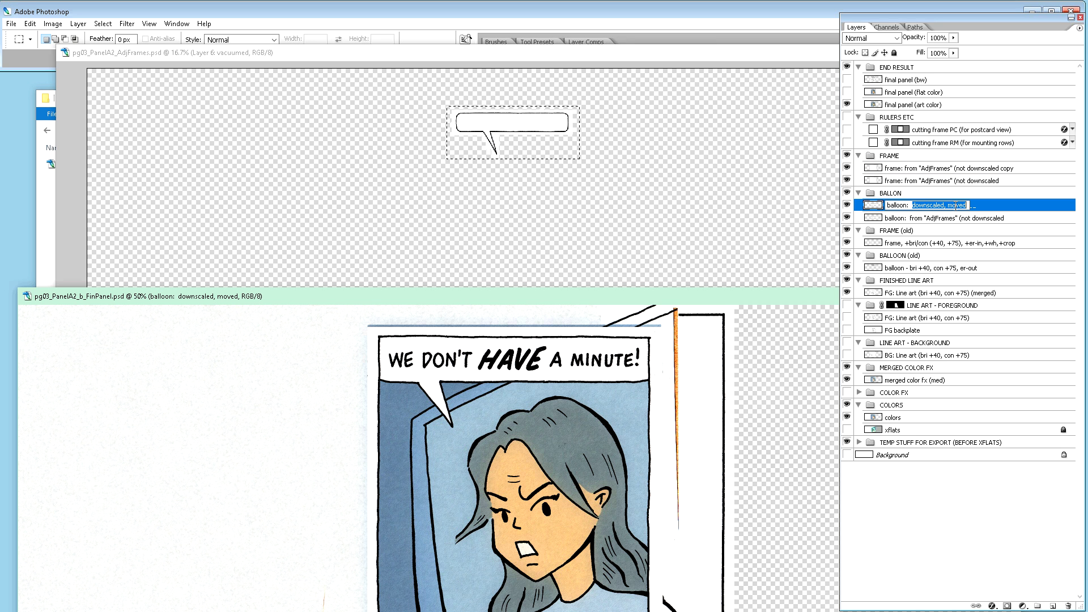
pyautogui.doubleClick(916, 167)
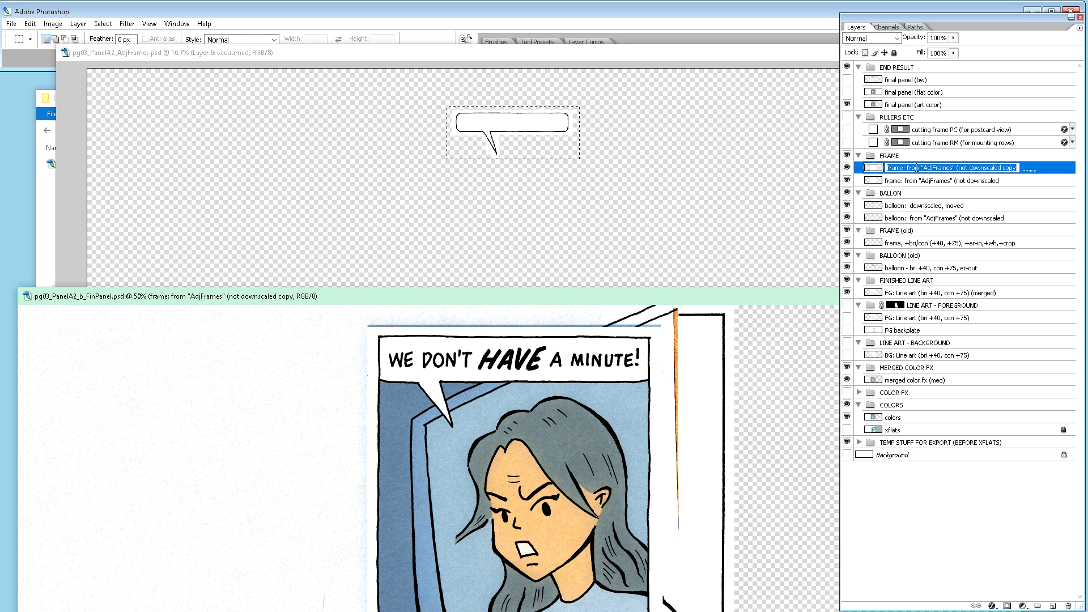
pyautogui.moveTo(909, 168); pyautogui.dragTo(1022, 170)
pyautogui.hotkey('ctrl', 'v')
pyautogui.click(936, 183)
pyautogui.click(928, 171)
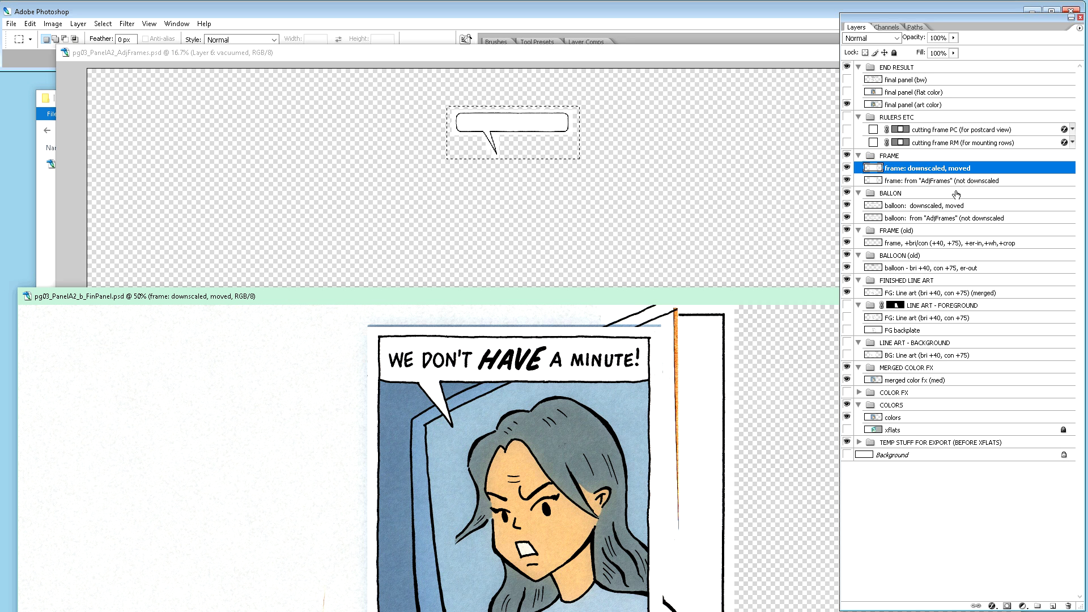
# - Select the non-downscaled frame layer, put away the pg03_PanelA2_AdjFrames.psd window and reposition pg03_PanelA2_b_FinPanel.psd so the whole panel shows
pyautogui.click(947, 181)
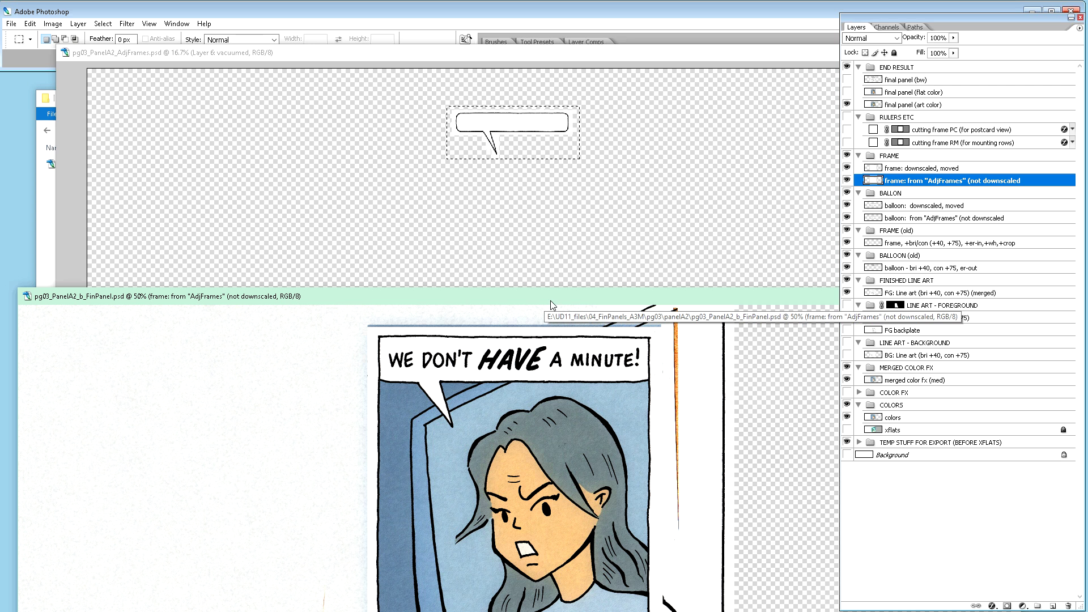
pyautogui.moveTo(572, 295); pyautogui.dragTo(573, 272)
pyautogui.click(468, 54)
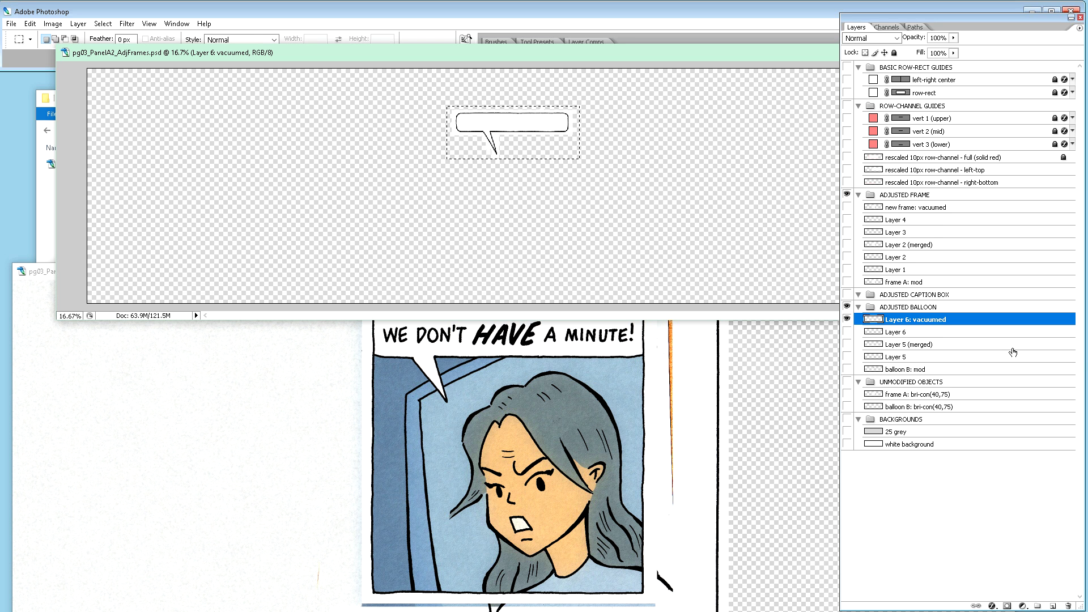
pyautogui.moveTo(792, 59); pyautogui.dragTo(606, 84)
pyautogui.click(778, 78)
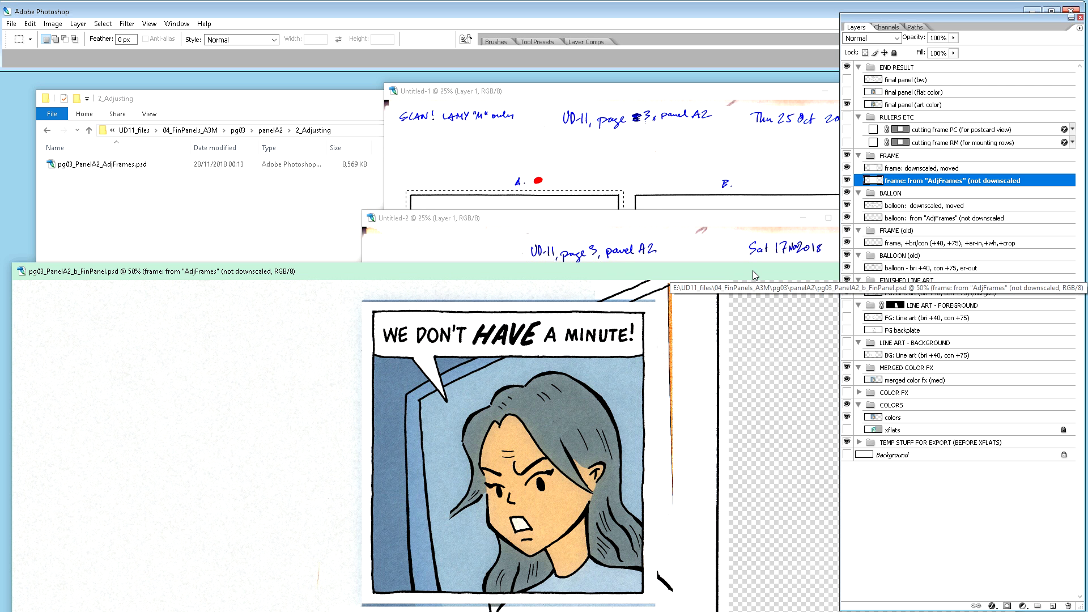
pyautogui.moveTo(754, 272); pyautogui.dragTo(764, 184)
pyautogui.moveTo(744, 182); pyautogui.dragTo(740, 183)
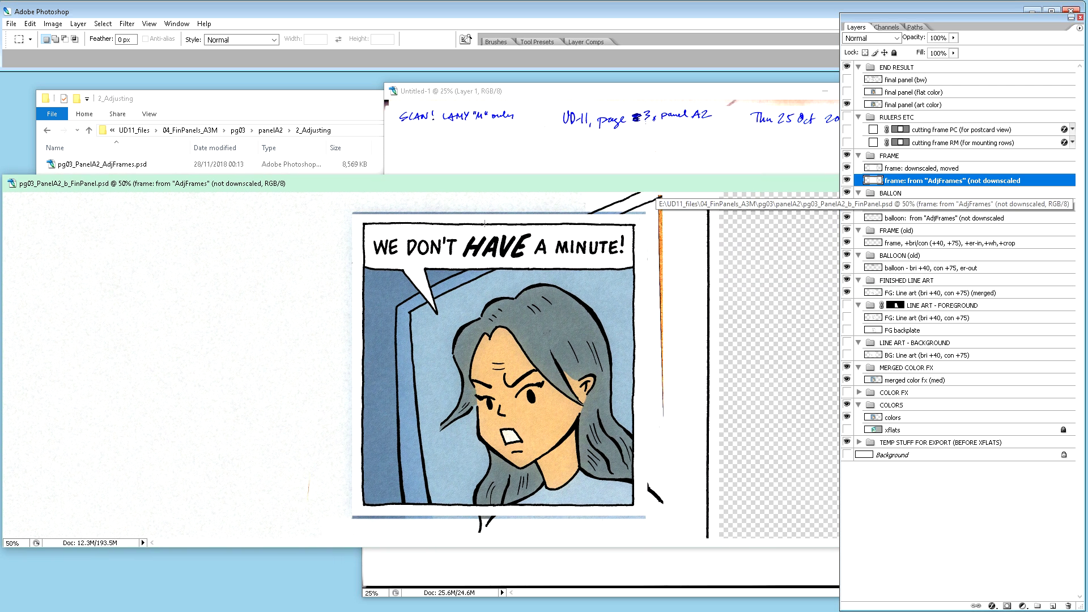
# - Switch to Photos and maximize the window with the FrontCoverDemo_v1.png cover image
pyautogui.hotkey('alt', 'Tab')
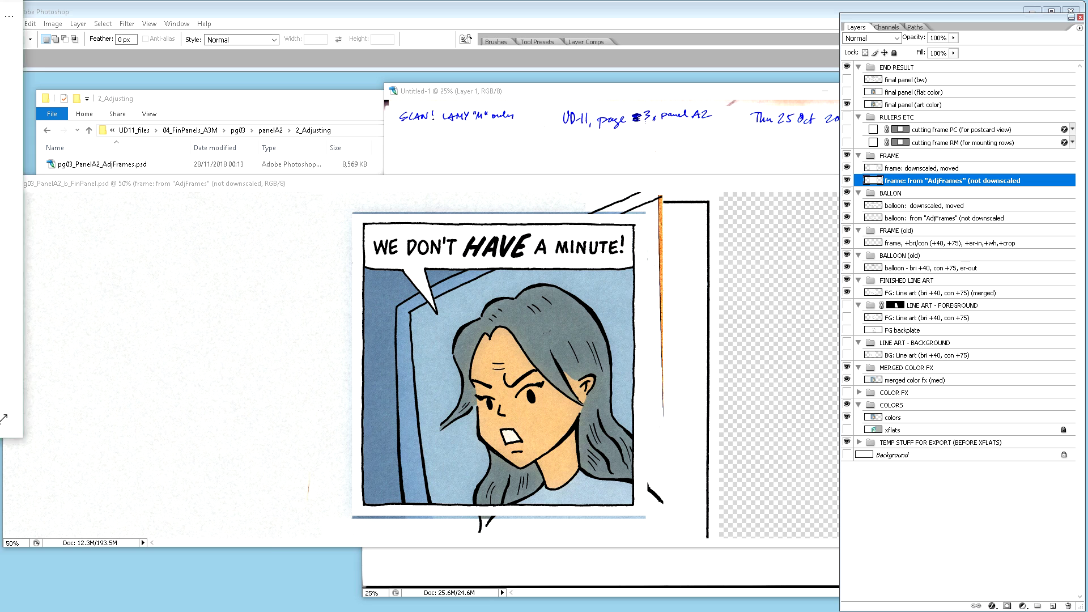
pyautogui.hotkey('alt', 'Tab')
pyautogui.moveTo(456, 87); pyautogui.dragTo(484, 114)
pyautogui.doubleClick(466, 112)
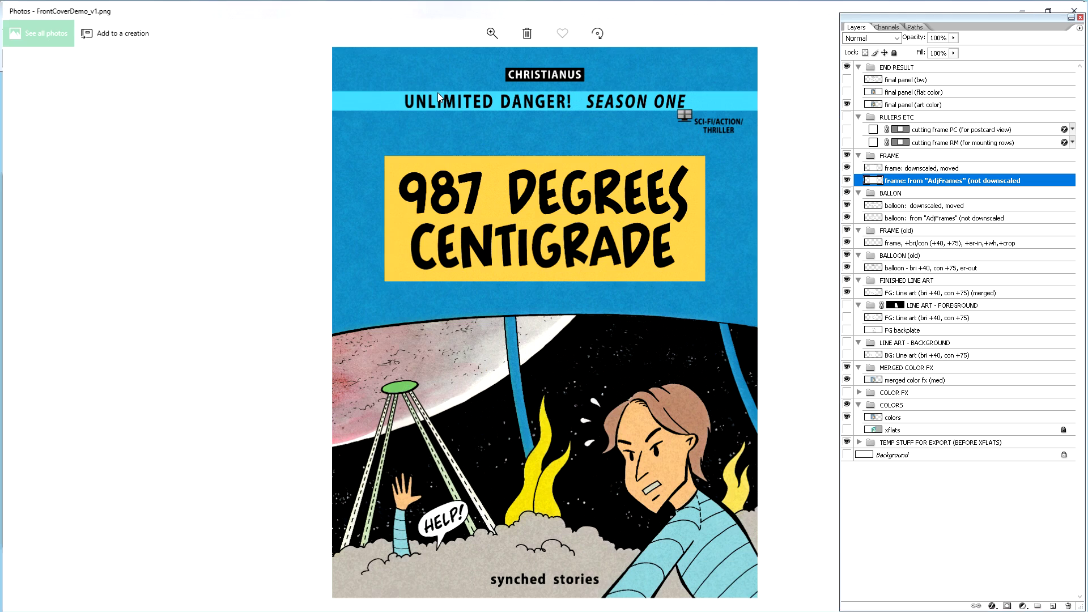